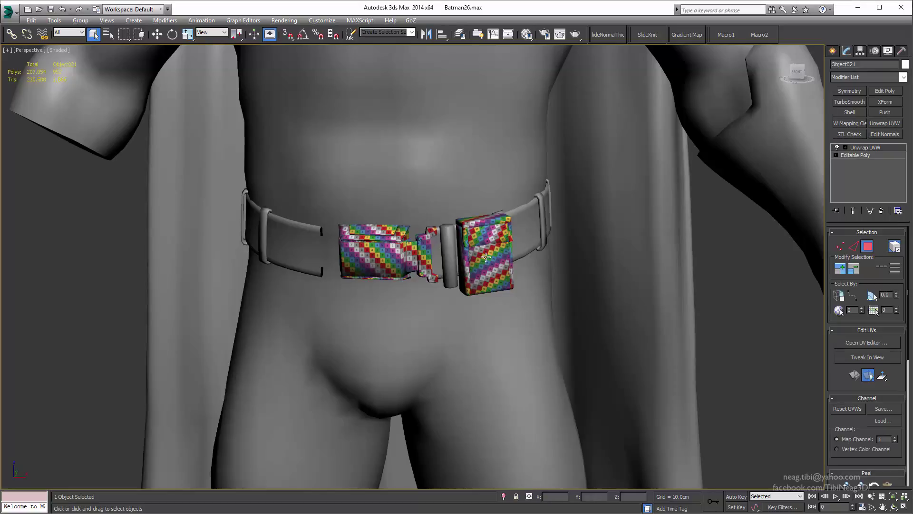
# Isolate the belt pouches and open them in the UV editor
pyautogui.hotkey('alt', 'q')
pyautogui.click(867, 342)
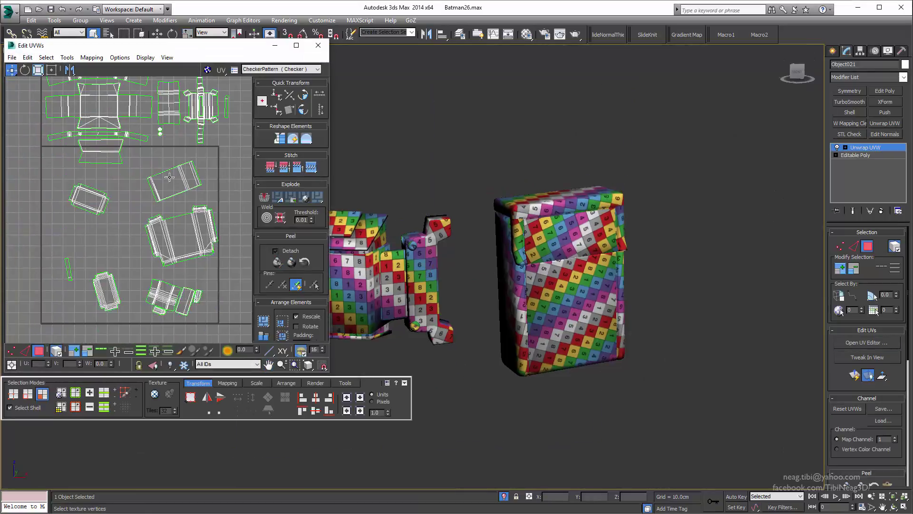
pyautogui.scroll(2, 170, 177)
pyautogui.scroll(2, 170, 177)
# Rotate the pouch's front UV shell to square its checker pattern
pyautogui.click(209, 223)
pyautogui.press('e')
pyautogui.moveTo(157, 199)
pyautogui.mouseDown()
pyautogui.moveTo(146, 191)
pyautogui.moveTo(185, 121)
pyautogui.mouseUp()
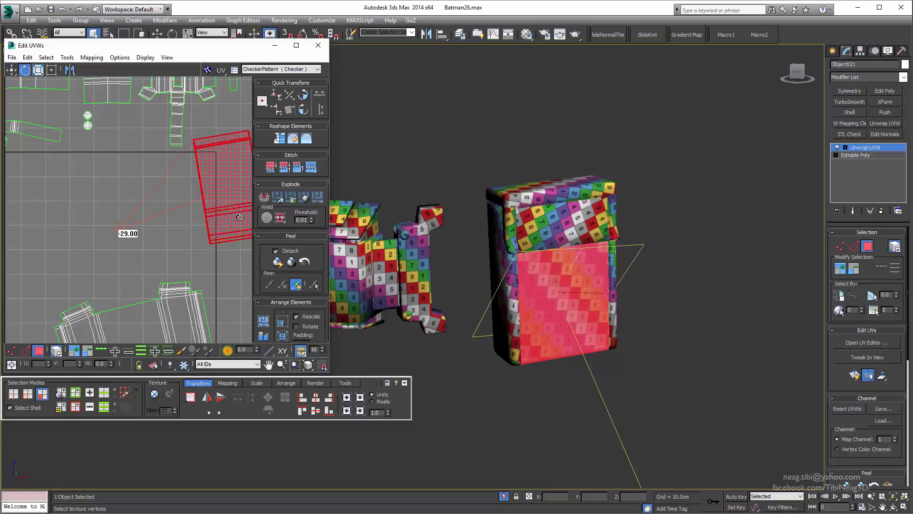
pyautogui.moveTo(238, 230); pyautogui.dragTo(236, 224)
pyautogui.scroll(5, 591, 294)
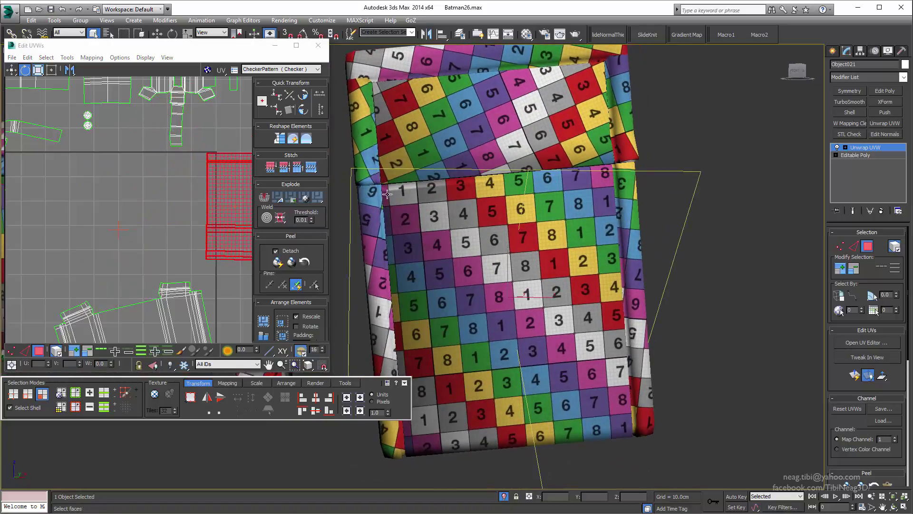
pyautogui.scroll(3, 218, 161)
pyautogui.scroll(2, 212, 152)
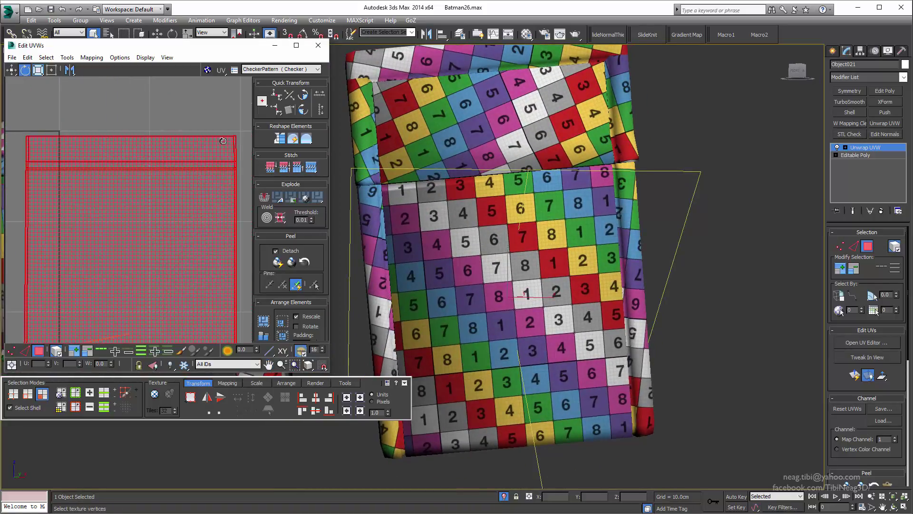
pyautogui.moveTo(223, 141); pyautogui.dragTo(175, 182)
pyautogui.scroll(-3, 175, 182)
# Undo the last change and tilt the front shell slightly to level the checker
pyautogui.hotkey('ctrl', 'z')
pyautogui.scroll(2, 175, 183)
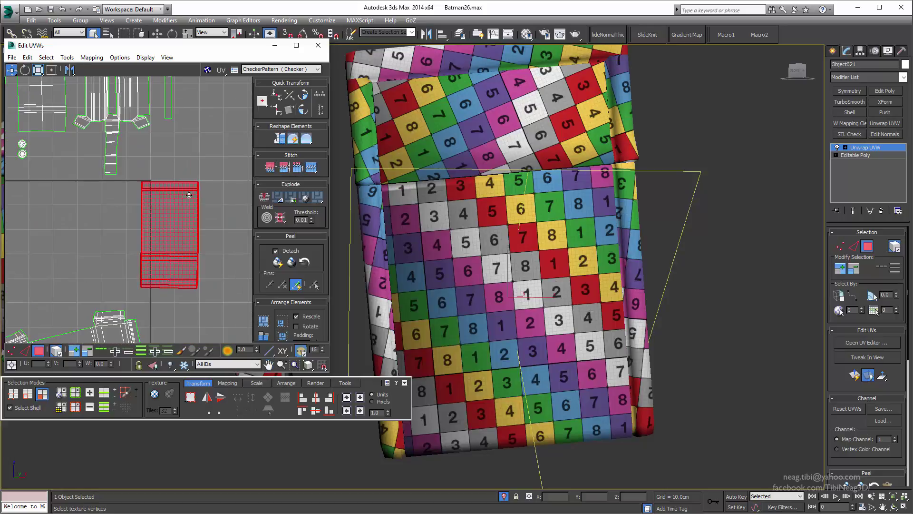
pyautogui.scroll(2, 206, 179)
pyautogui.press('e')
pyautogui.moveTo(206, 178)
pyautogui.mouseDown()
pyautogui.moveTo(208, 188)
pyautogui.moveTo(228, 169)
pyautogui.mouseUp()
pyautogui.scroll(-3, 206, 178)
pyautogui.press('w')
# Rotate the lower pouch shell upright and fine-tune it until the checker sits square
pyautogui.click(166, 233)
pyautogui.press('e')
pyautogui.moveTo(190, 234); pyautogui.dragTo(189, 225)
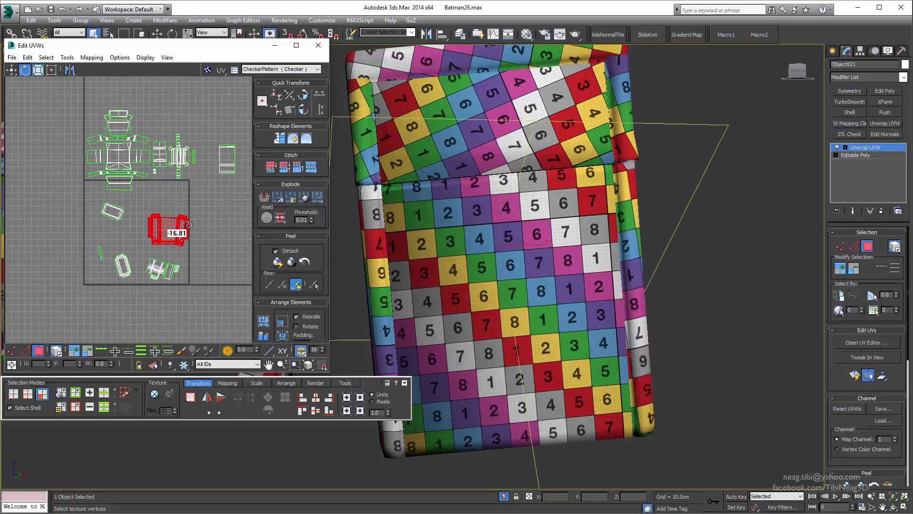
pyautogui.scroll(3, 234, 216)
pyautogui.scroll(2, 143, 215)
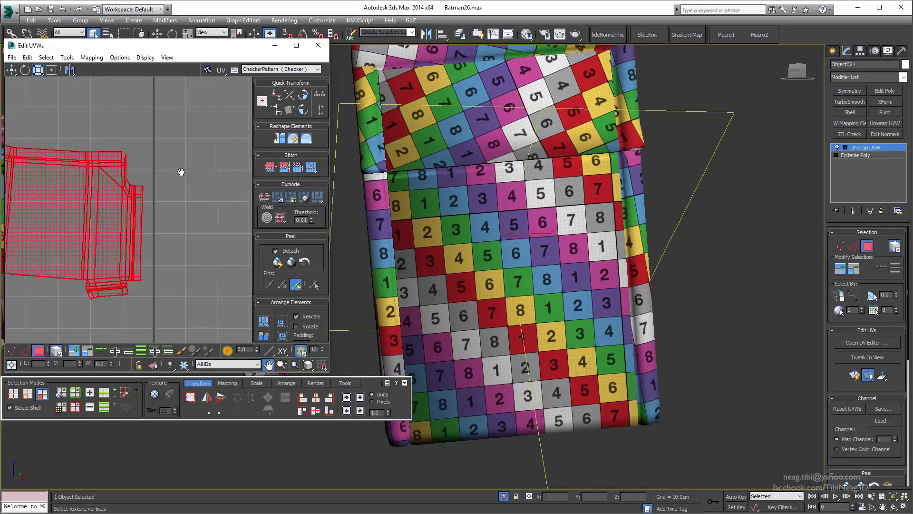
pyautogui.moveTo(71, 215); pyautogui.dragTo(157, 214, button='middle')
pyautogui.moveTo(190, 190); pyautogui.dragTo(190, 174)
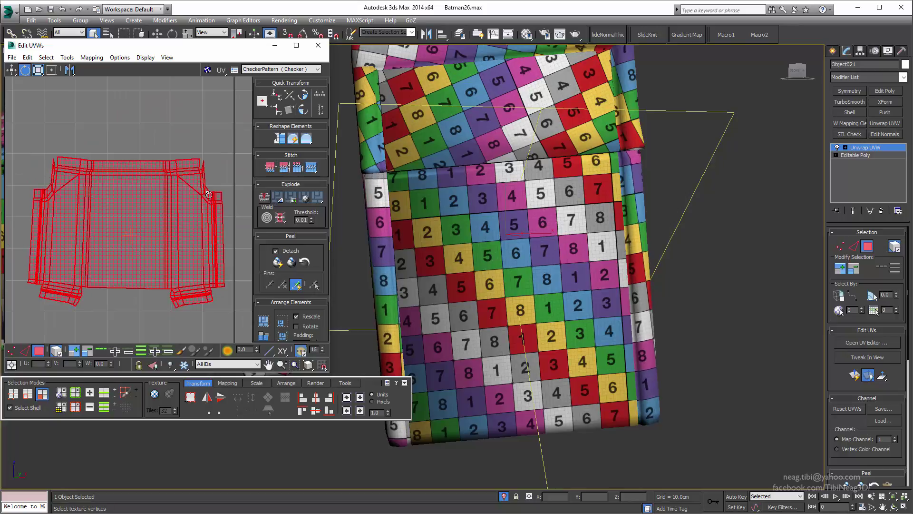
pyautogui.scroll(-3, 209, 195)
pyautogui.scroll(-2, 208, 195)
# Move the leveled shell beside the other shells and select a small shell below
pyautogui.press('w')
pyautogui.moveTo(149, 271); pyautogui.dragTo(161, 202)
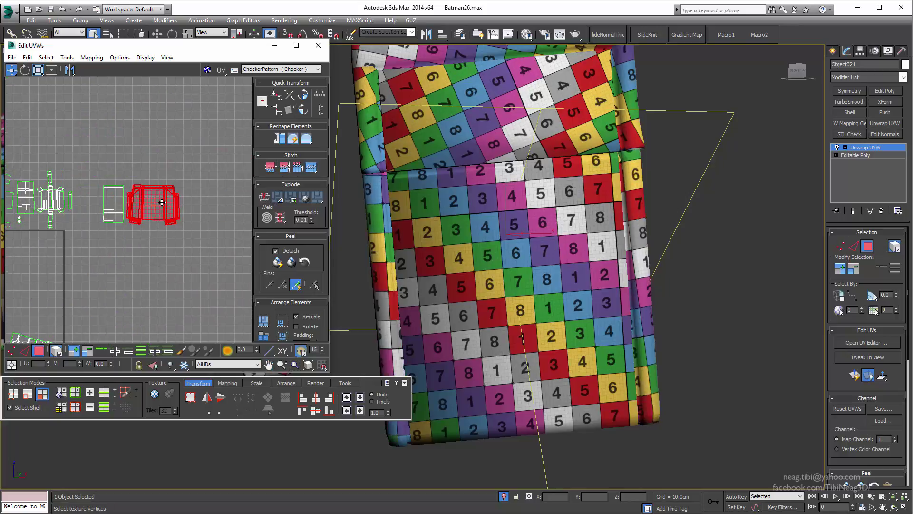
pyautogui.moveTo(77, 294); pyautogui.dragTo(159, 216, button='middle')
pyautogui.click(112, 268)
# Level the selected small pouch shell with a slight rotation
pyautogui.press('z')
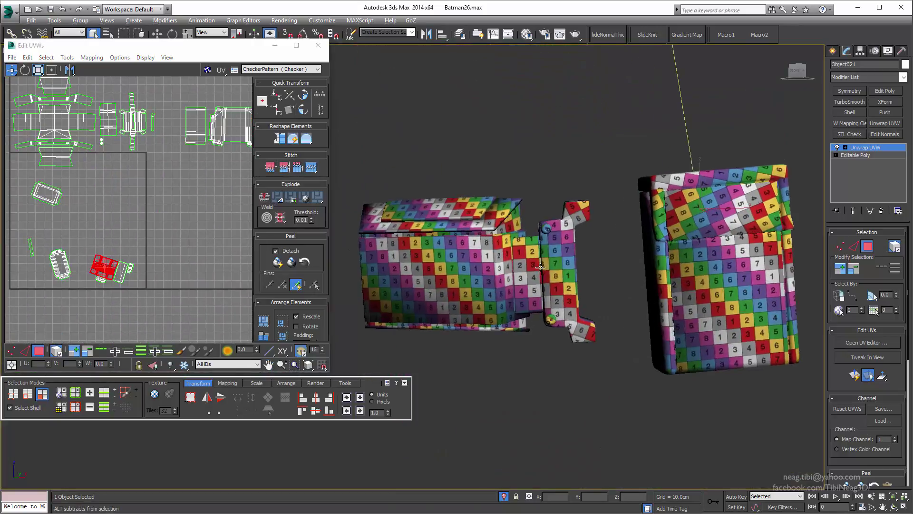
pyautogui.keyDown('alt'); pyautogui.moveTo(523, 295); pyautogui.dragTo(559, 292, button='middle'); pyautogui.keyUp('alt')
pyautogui.scroll(3, 119, 214)
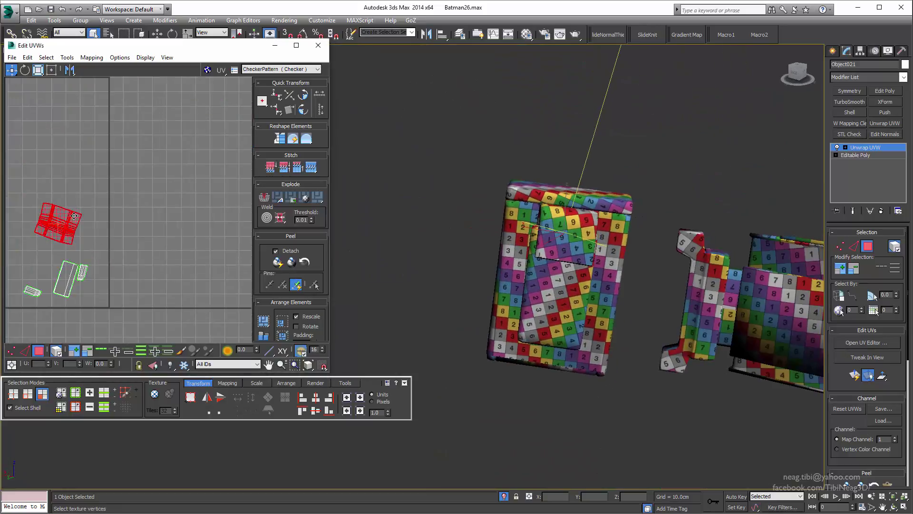
pyautogui.scroll(2, 171, 261)
pyautogui.scroll(2, 221, 204)
pyautogui.moveTo(222, 205); pyautogui.dragTo(228, 192, button='middle')
pyautogui.press('e')
pyautogui.moveTo(229, 192); pyautogui.dragTo(228, 182)
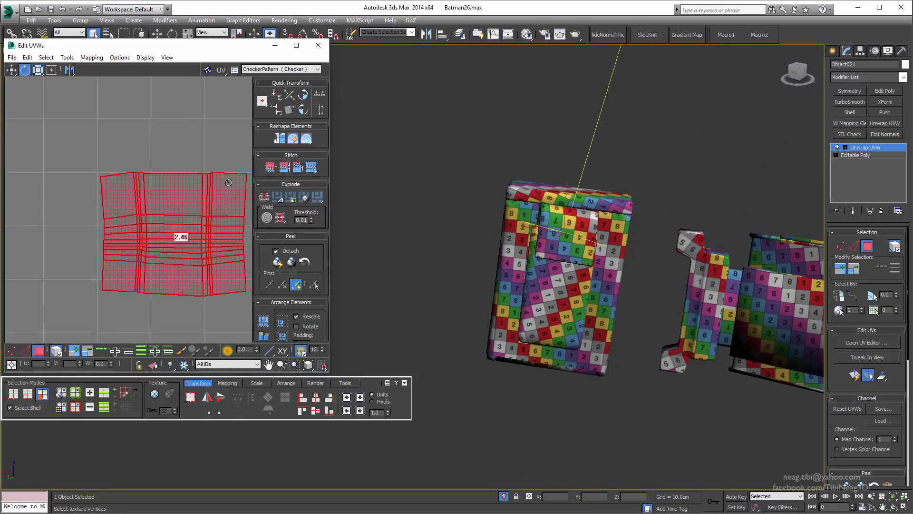
pyautogui.moveTo(223, 193); pyautogui.dragTo(214, 218, button='middle')
# Rotate the small shell seen from above to a new angle
pyautogui.keyDown('alt'); pyautogui.moveTo(562, 266); pyautogui.dragTo(534, 232, button='middle'); pyautogui.keyUp('alt')
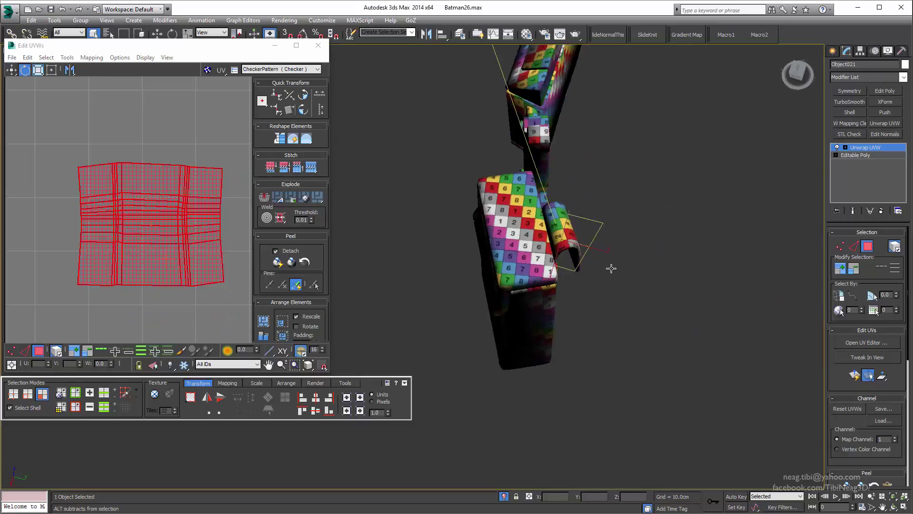
pyautogui.scroll(-5, 143, 214)
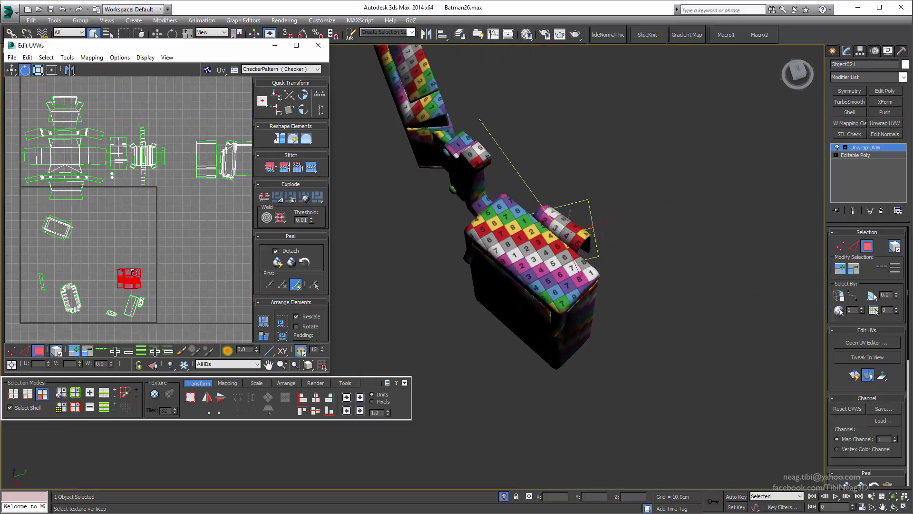
pyautogui.moveTo(181, 190); pyautogui.dragTo(166, 133)
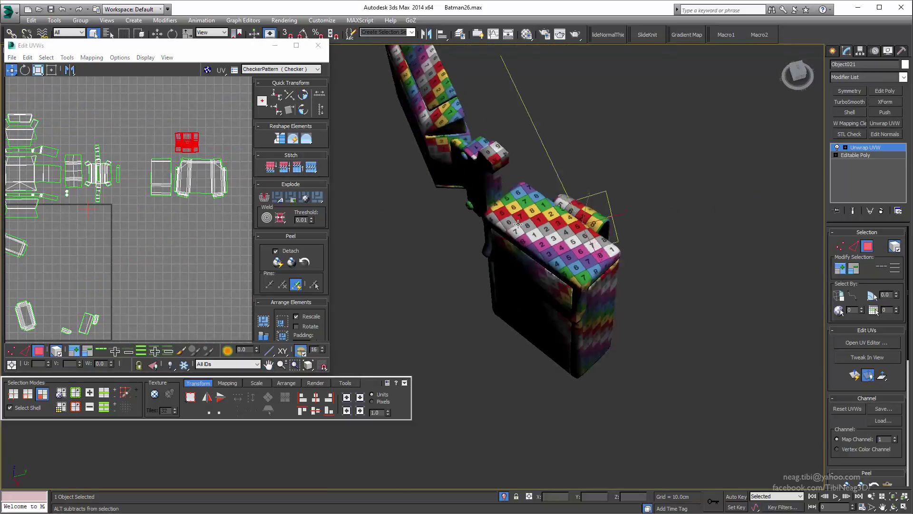
pyautogui.keyDown('alt'); pyautogui.moveTo(523, 238); pyautogui.dragTo(518, 260, button='middle'); pyautogui.keyUp('alt')
# Rotate the narrow side-strip shell so it lies horizontal
pyautogui.moveTo(33, 323); pyautogui.dragTo(87, 255, button='middle')
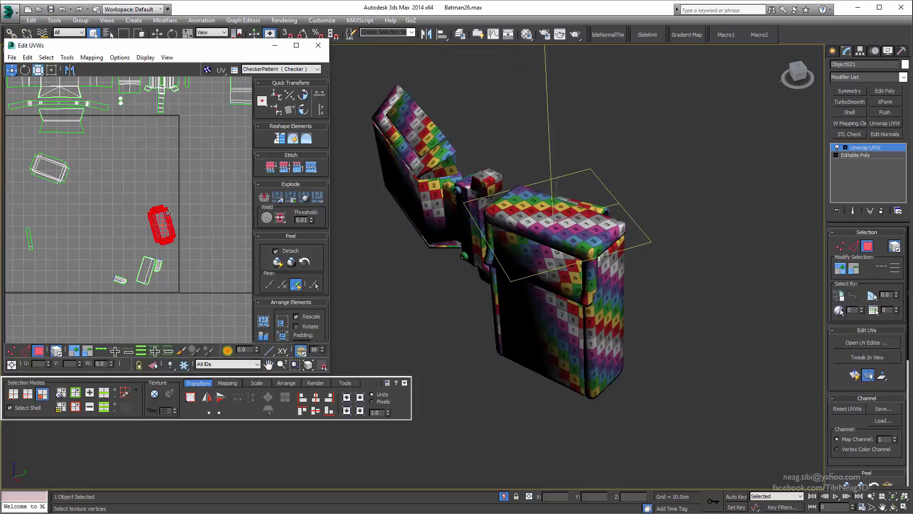
pyautogui.scroll(5, 168, 212)
pyautogui.press('e')
pyautogui.moveTo(161, 237); pyautogui.dragTo(218, 200)
pyautogui.scroll(2, 229, 195)
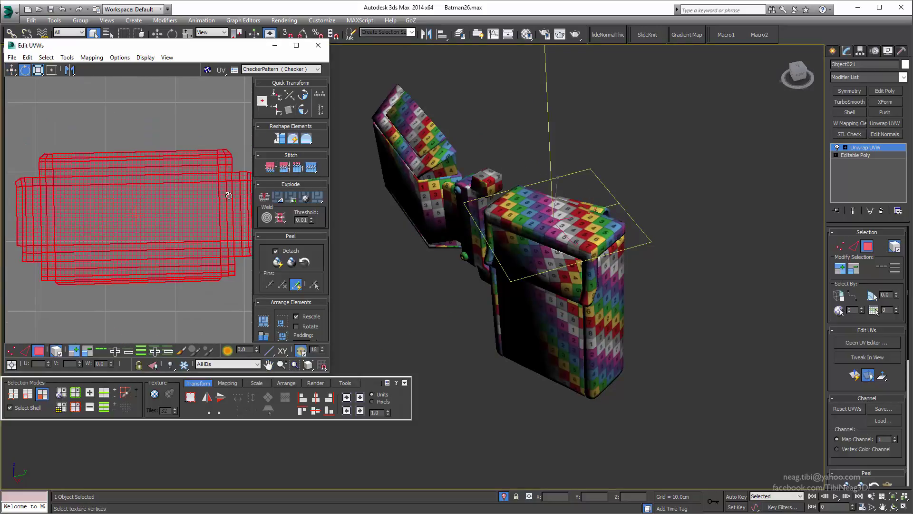
pyautogui.scroll(-2, 229, 196)
pyautogui.scroll(-3, 143, 243)
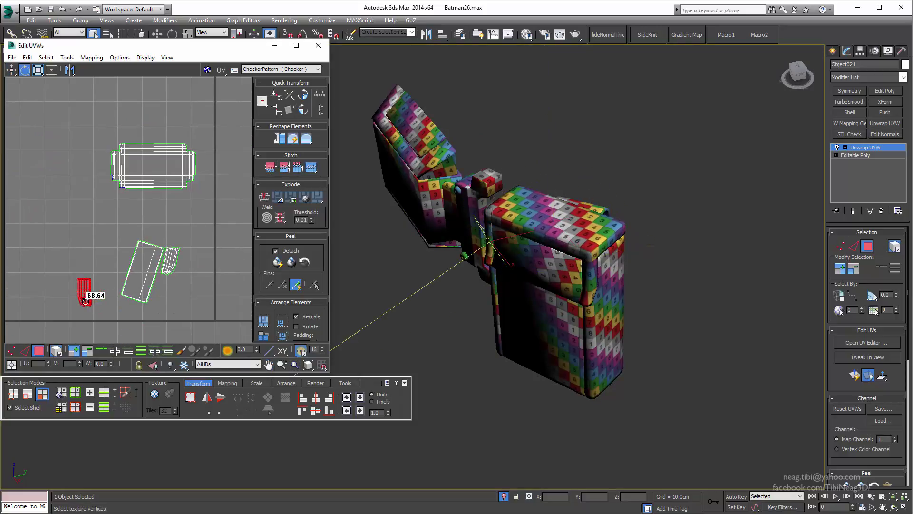
pyautogui.scroll(5, 85, 301)
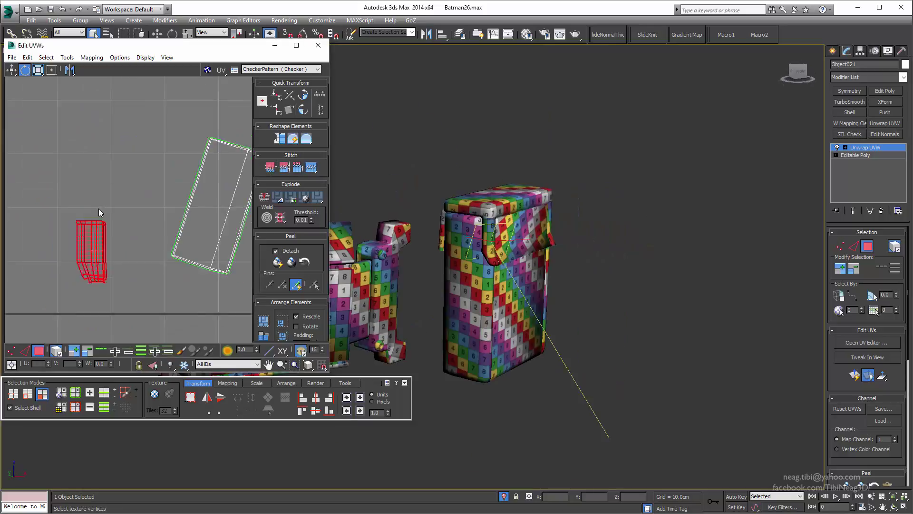
# Zoom in and select the pouch flap's UV shell
pyautogui.scroll(2, 119, 215)
pyautogui.scroll(2, 143, 191)
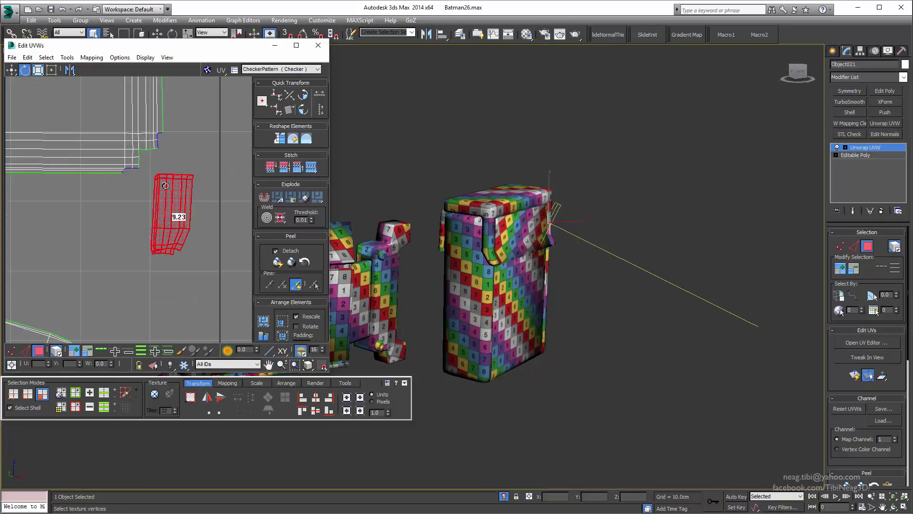
pyautogui.press('e')
pyautogui.scroll(1, 164, 163)
pyautogui.scroll(-2, 162, 162)
pyautogui.scroll(-3, 184, 219)
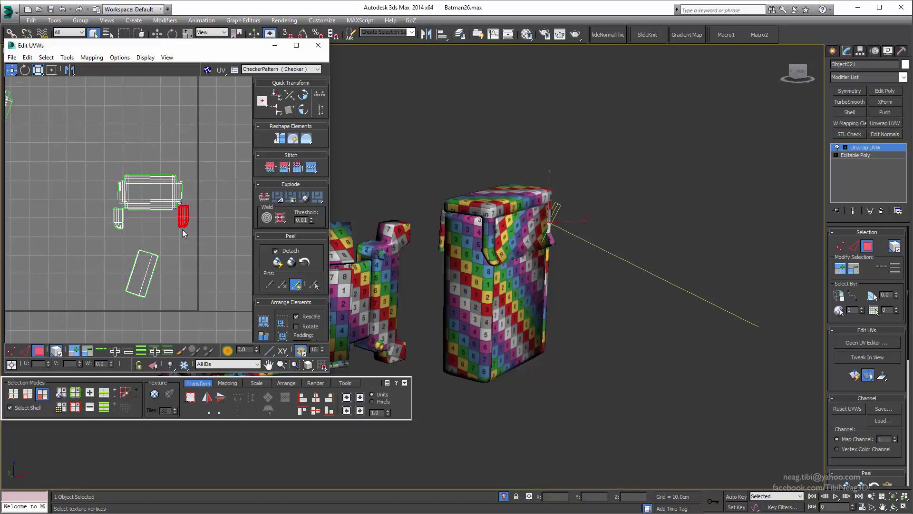
pyautogui.scroll(2, 184, 219)
pyautogui.scroll(-2, 116, 217)
pyautogui.click(117, 216)
# Box-select the neighbouring shells, then clear the selection
pyautogui.scroll(-3, 120, 240)
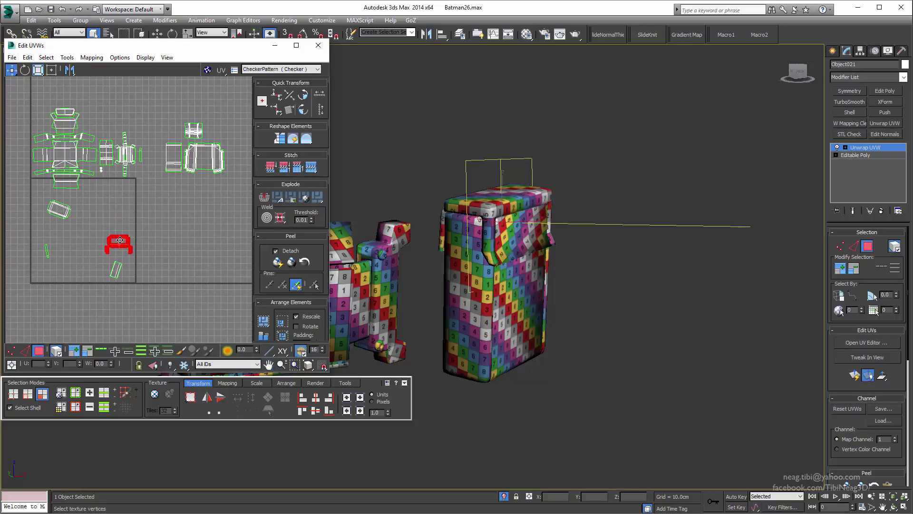
pyautogui.scroll(2, 193, 126)
pyautogui.click(187, 141)
pyautogui.moveTo(209, 116); pyautogui.dragTo(184, 136, button='middle')
pyautogui.moveTo(195, 130); pyautogui.dragTo(240, 165)
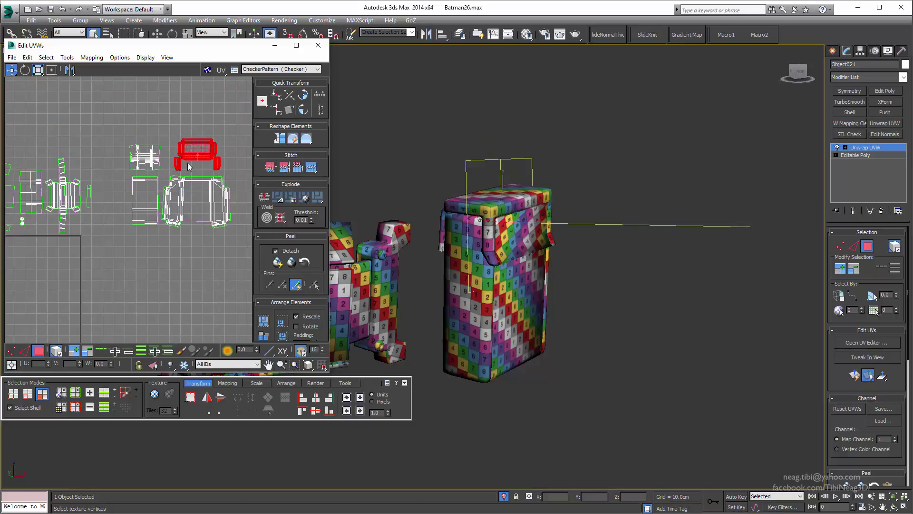
pyautogui.scroll(-3, 189, 166)
pyautogui.moveTo(142, 200); pyautogui.dragTo(120, 236, button='middle')
pyautogui.click(121, 235)
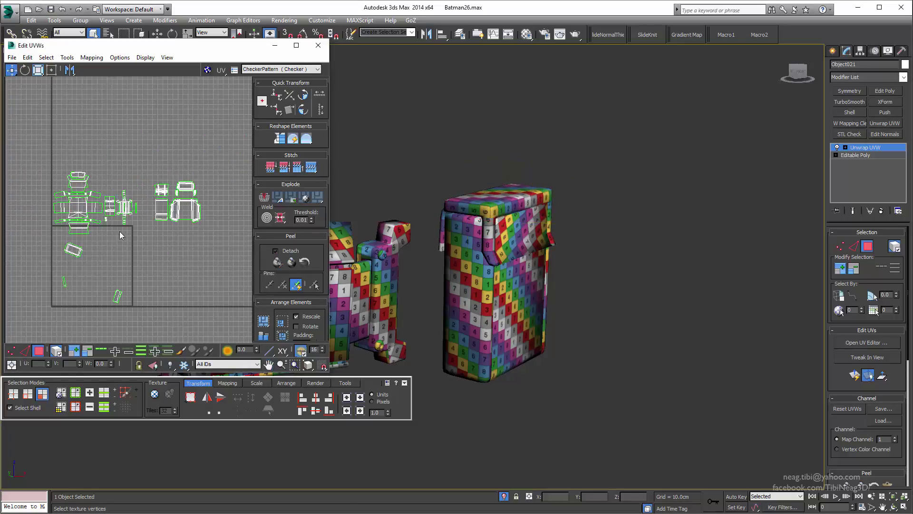
# Rotate a shell upright and move it over to the right
pyautogui.keyDown('alt'); pyautogui.moveTo(529, 272); pyautogui.dragTo(547, 266, button='middle'); pyautogui.keyUp('alt')
pyautogui.scroll(4, 523, 262)
pyautogui.scroll(3, 76, 250)
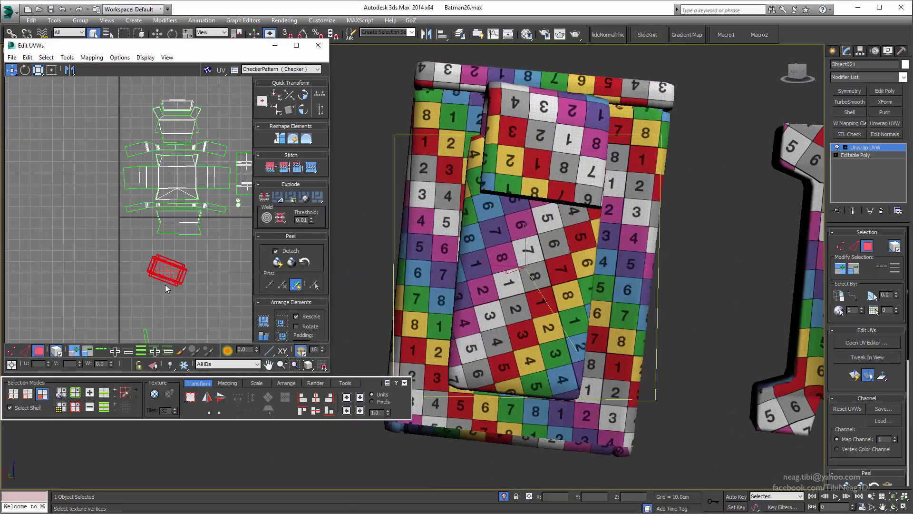
pyautogui.moveTo(214, 238)
pyautogui.mouseDown()
pyautogui.moveTo(218, 263)
pyautogui.moveTo(260, 204)
pyautogui.mouseUp()
pyautogui.scroll(2, 143, 238)
pyautogui.scroll(-2, 180, 228)
pyautogui.scroll(-3, 71, 238)
pyautogui.press('w')
pyautogui.moveTo(31, 250); pyautogui.dragTo(166, 210)
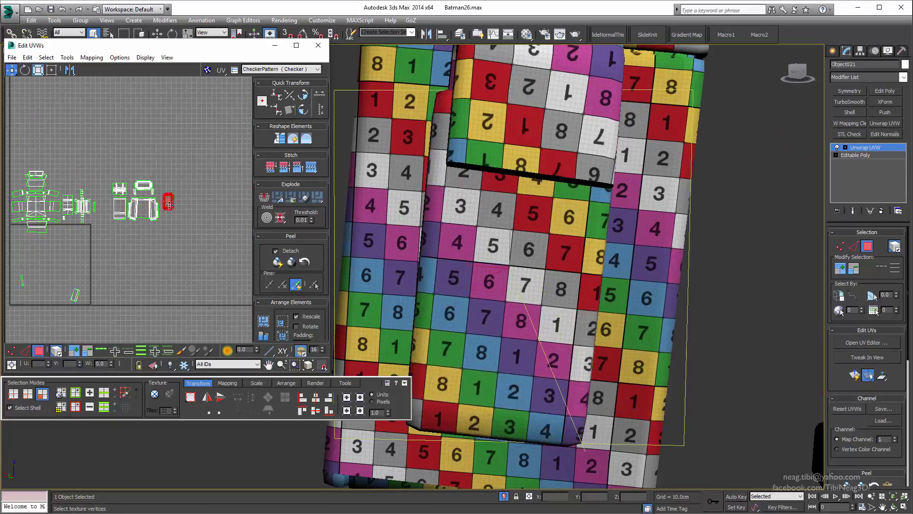
# Rotate a small pouch shell level
pyautogui.click(75, 295)
pyautogui.keyDown('alt'); pyautogui.moveTo(429, 237); pyautogui.dragTo(476, 215, button='middle'); pyautogui.keyUp('alt')
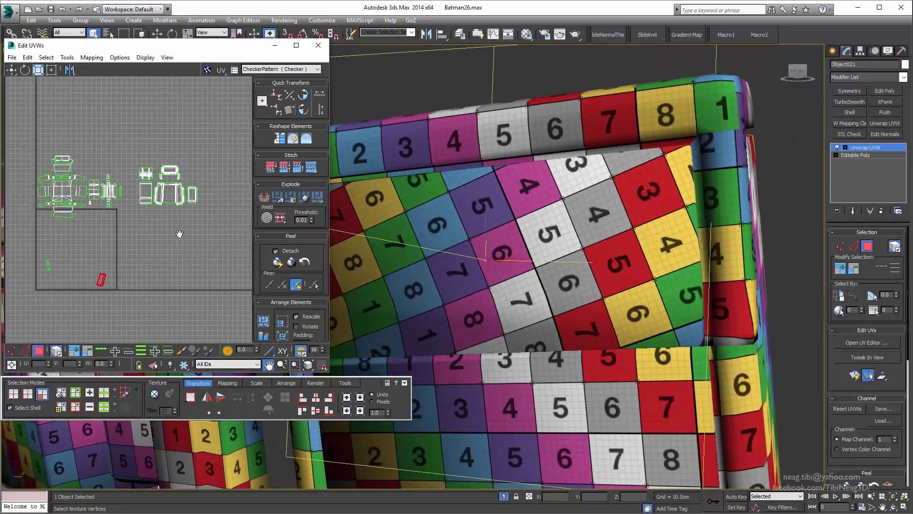
pyautogui.press('e')
pyautogui.scroll(4, 184, 236)
pyautogui.moveTo(183, 236); pyautogui.dragTo(187, 248)
pyautogui.scroll(4, 200, 228)
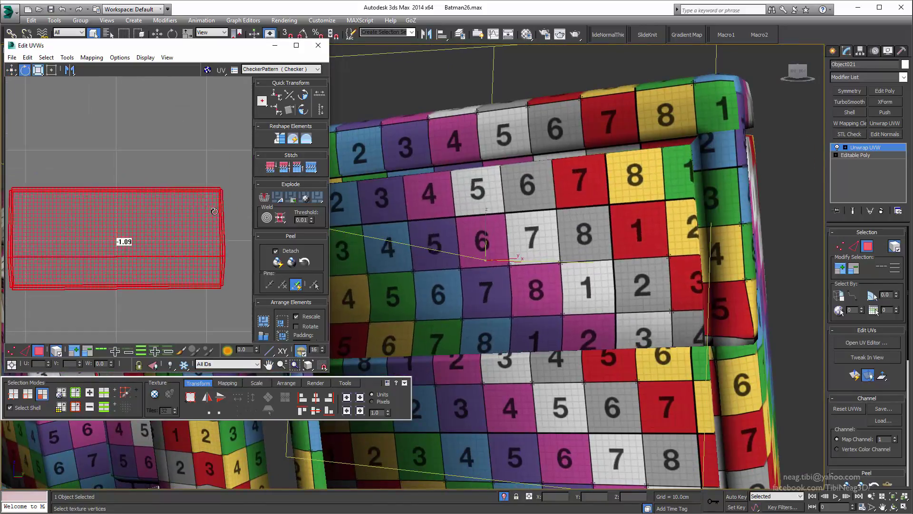
pyautogui.scroll(-5, 476, 261)
pyautogui.scroll(-5, 172, 247)
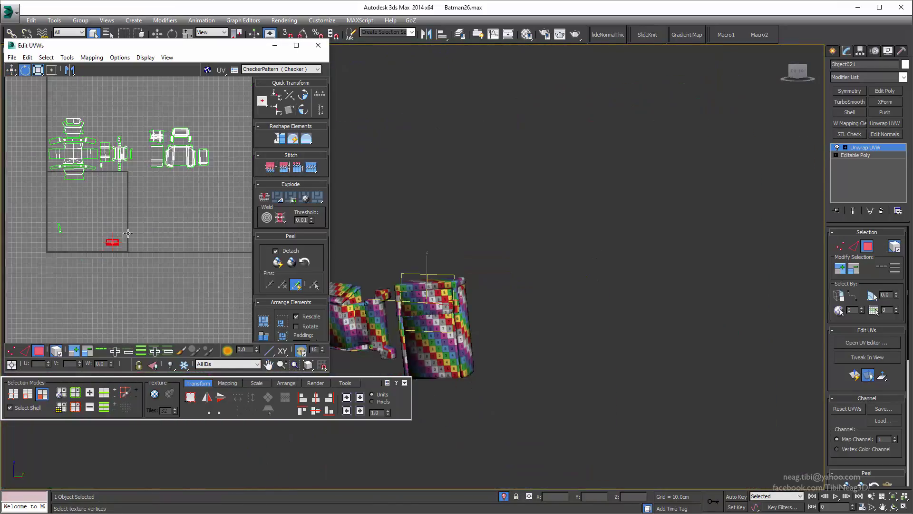
pyautogui.press('w')
# Pan and zoom the UV view to review all the arranged shells
pyautogui.scroll(3, 197, 185)
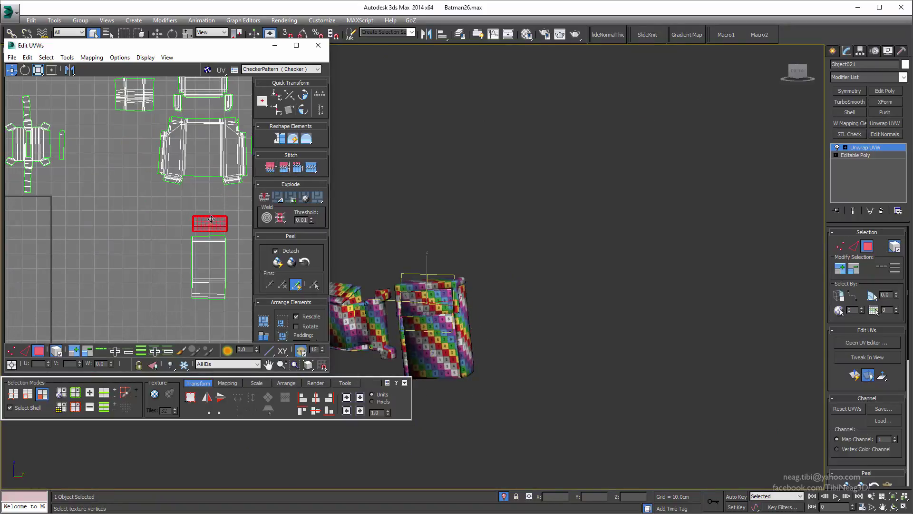
pyautogui.moveTo(201, 215); pyautogui.dragTo(149, 220, button='middle')
pyautogui.scroll(-2, 149, 220)
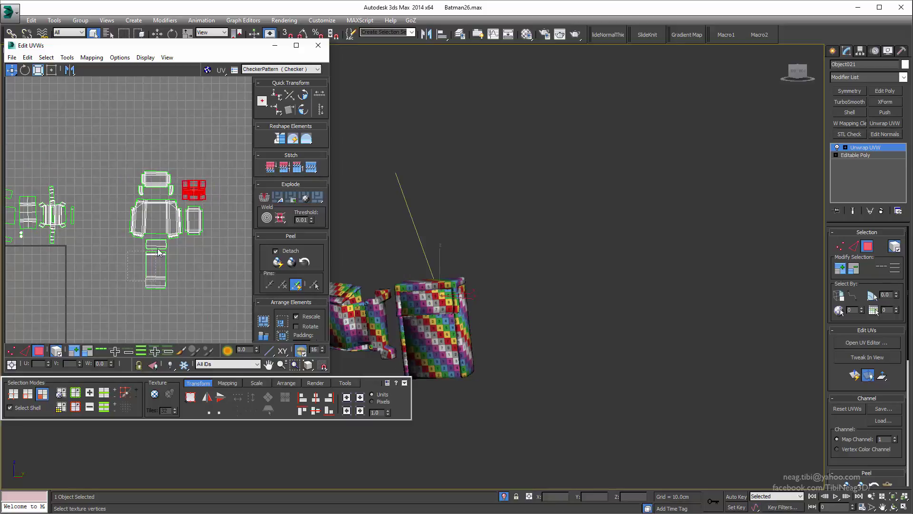
pyautogui.scroll(-2, 87, 235)
# Toggle wireframe display and pan the UV layout to inspect the lower shells
pyautogui.scroll(5, 469, 289)
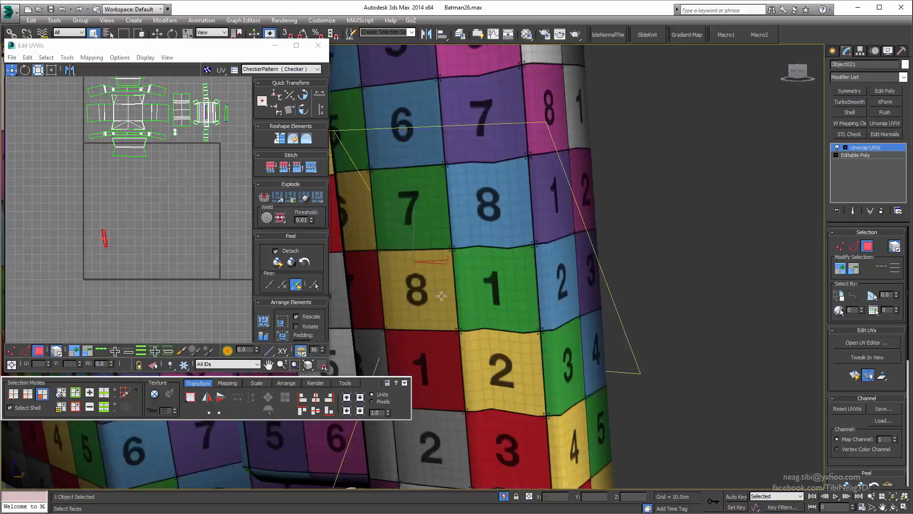
pyautogui.scroll(2, 470, 289)
pyautogui.press('F3')
pyautogui.scroll(-3, 470, 289)
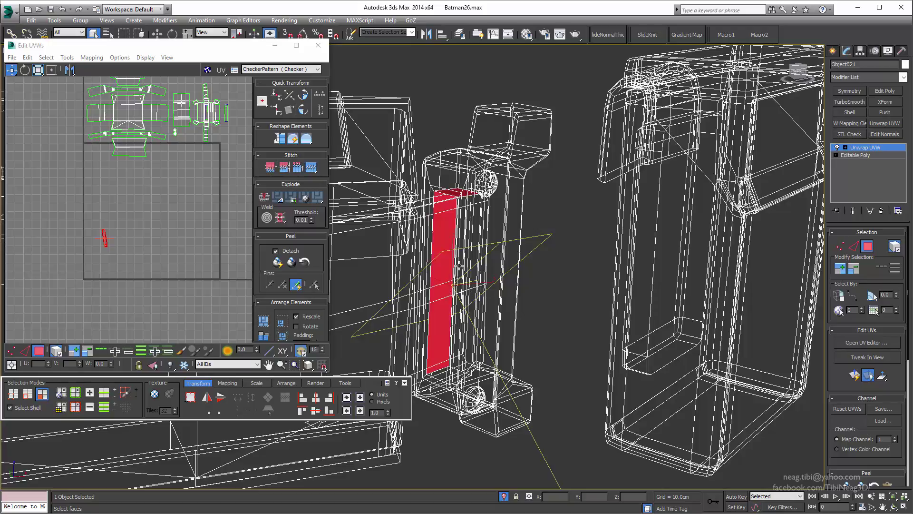
pyautogui.moveTo(104, 237); pyautogui.dragTo(106, 276, button='middle')
pyautogui.press('F3')
pyautogui.scroll(8, 225, 157)
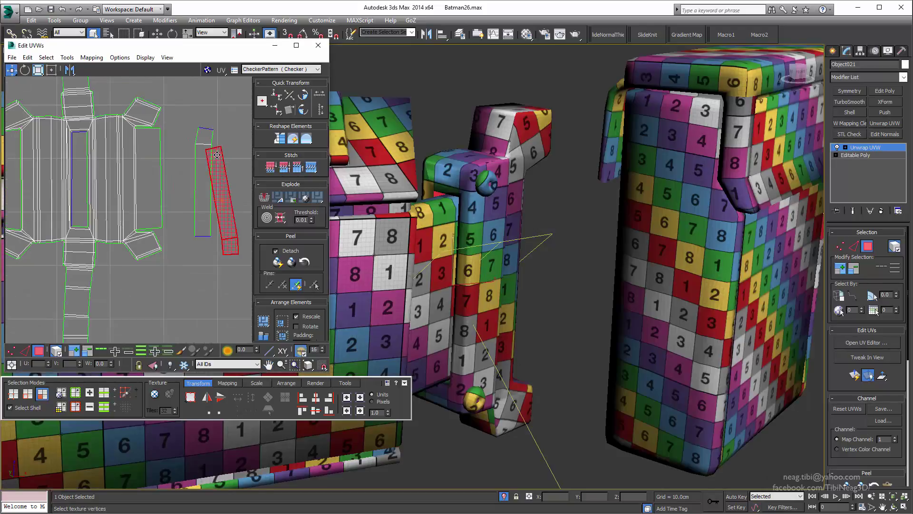
pyautogui.scroll(1, 224, 164)
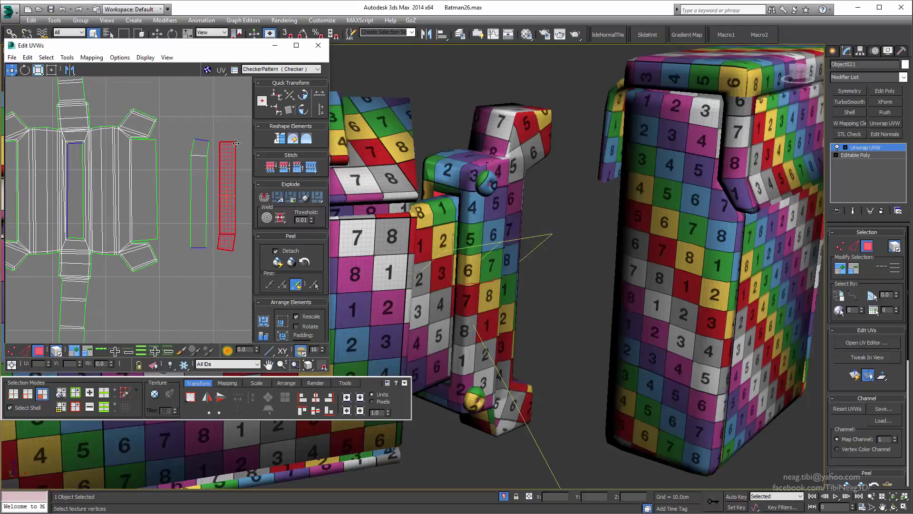
pyautogui.scroll(-5, 195, 165)
pyautogui.scroll(-2, 199, 171)
# Select the buckle body and round eye-circle shells, then clear the selection
pyautogui.click(192, 185)
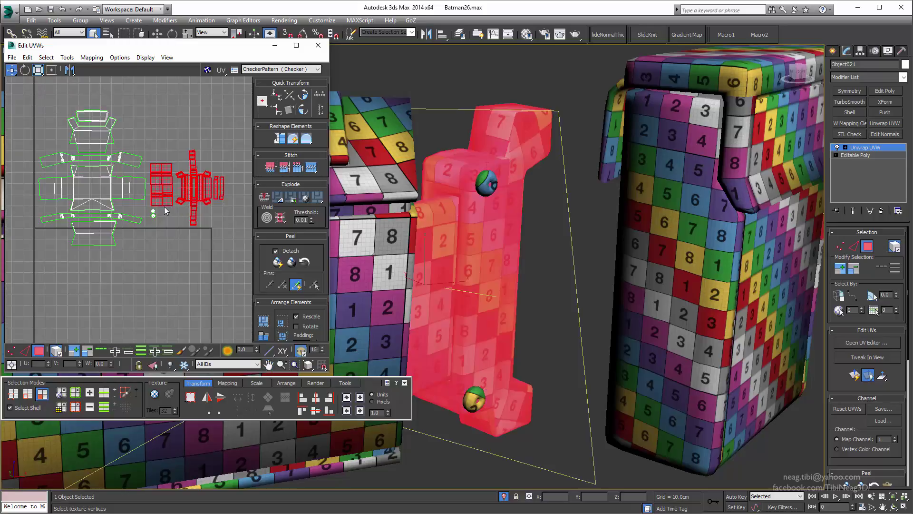
pyautogui.scroll(5, 128, 199)
pyautogui.click(128, 199)
pyautogui.click(266, 336)
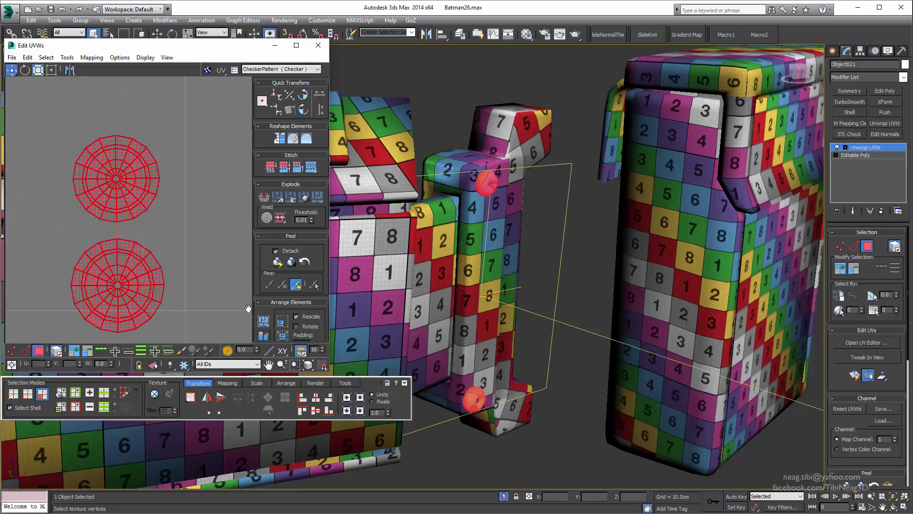
pyautogui.click(145, 211)
pyautogui.scroll(-4, 171, 205)
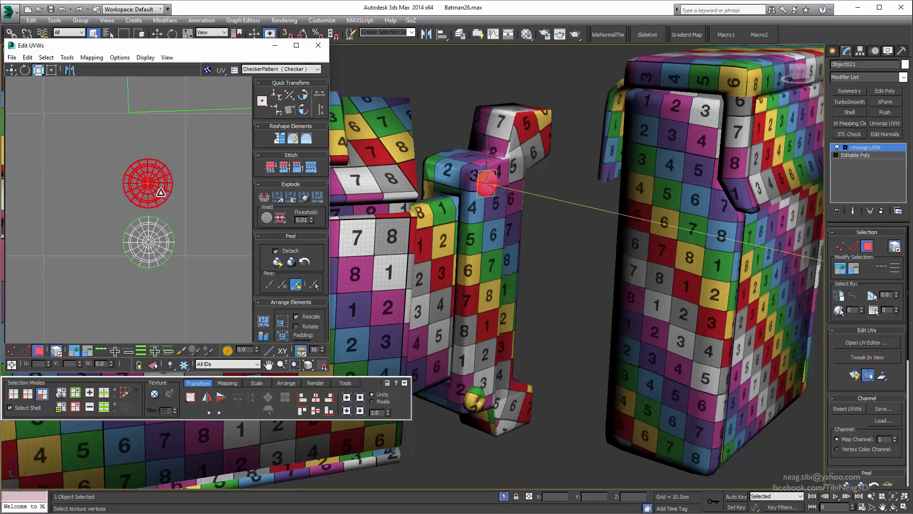
pyautogui.click(216, 224)
pyautogui.scroll(-4, 216, 225)
pyautogui.scroll(2, 191, 233)
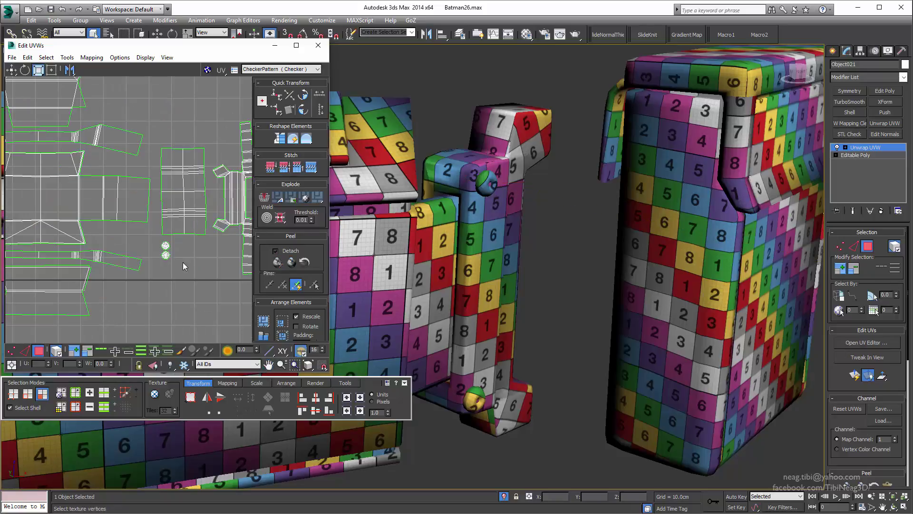
pyautogui.scroll(-3, 176, 238)
pyautogui.scroll(2, 172, 239)
# Pick the door, eye and middle-piece shells and move the large box's shells beside the others
pyautogui.click(173, 240)
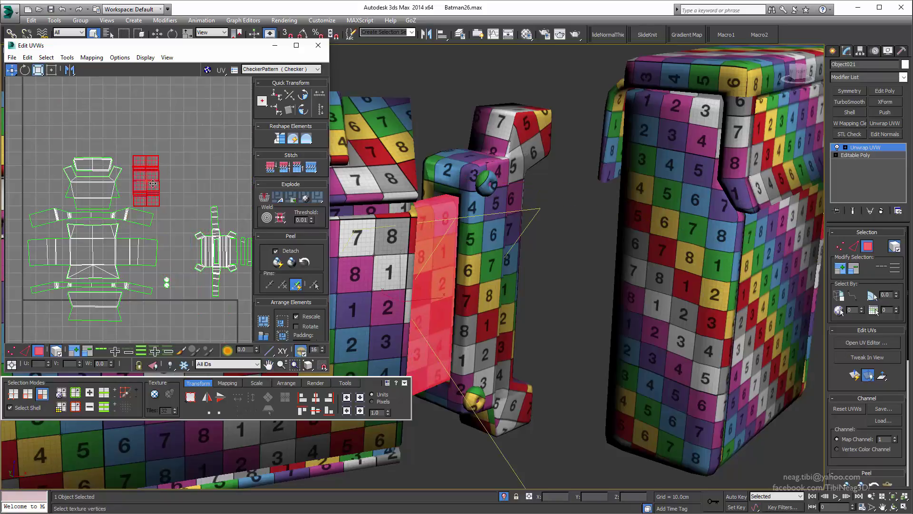
pyautogui.click(149, 189)
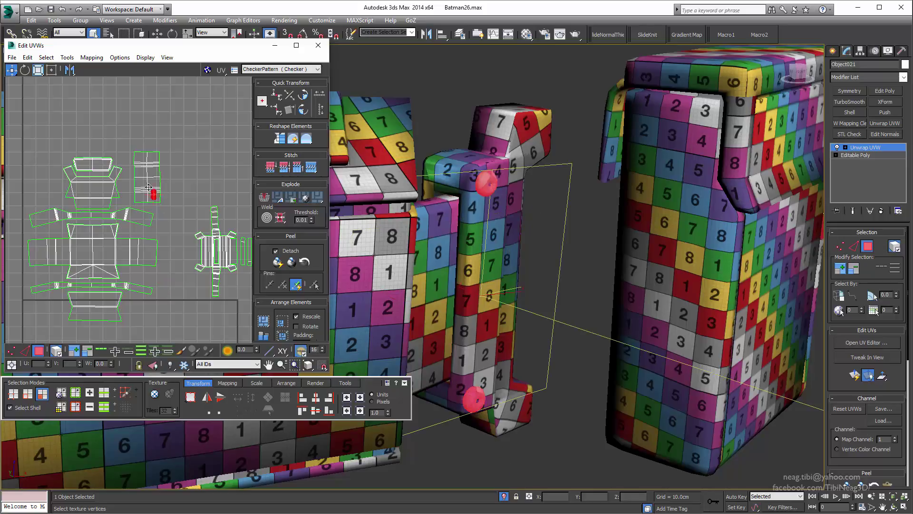
pyautogui.click(202, 251)
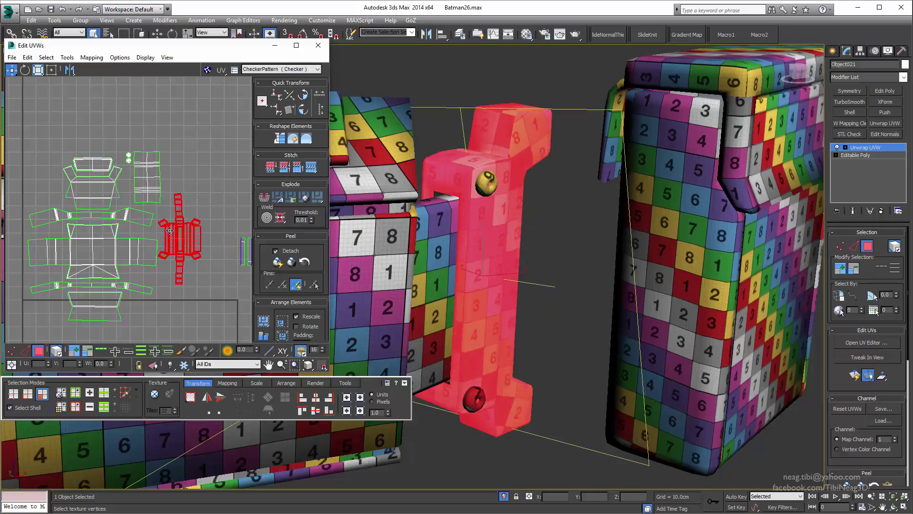
pyautogui.scroll(1, 139, 218)
pyautogui.scroll(2, 140, 218)
pyautogui.click(133, 235)
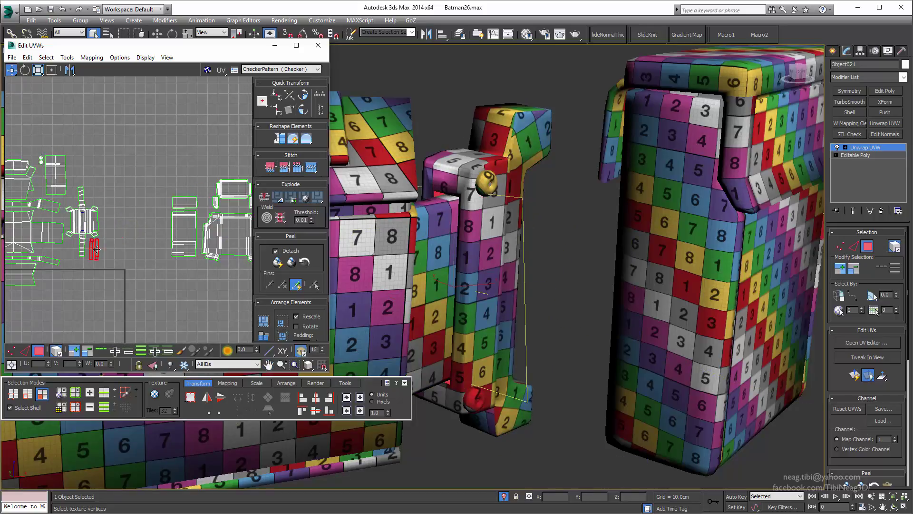
pyautogui.scroll(-2, 144, 227)
pyautogui.moveTo(137, 216); pyautogui.dragTo(137, 230)
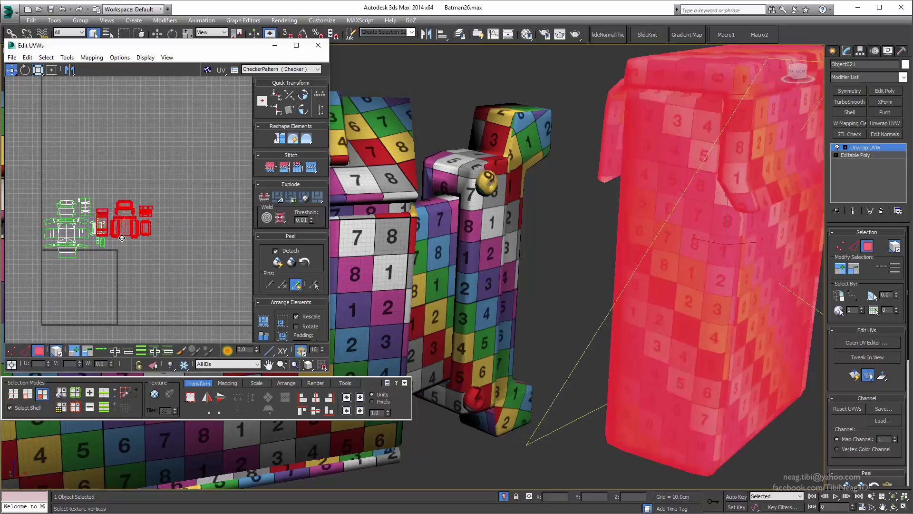
# Select all UV shells and move them into the lower-left 0–1 UV tile
pyautogui.hotkey('ctrl', 'a')
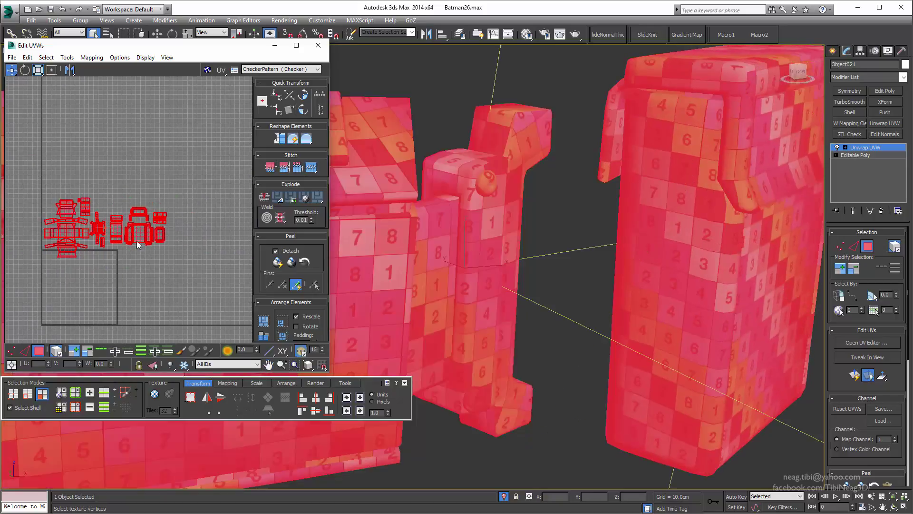
pyautogui.moveTo(136, 240); pyautogui.dragTo(206, 195, button='middle')
pyautogui.moveTo(206, 196); pyautogui.dragTo(77, 307)
# Convert the unwrapped pouches to an Editable Poly
pyautogui.rightClick(436, 272)
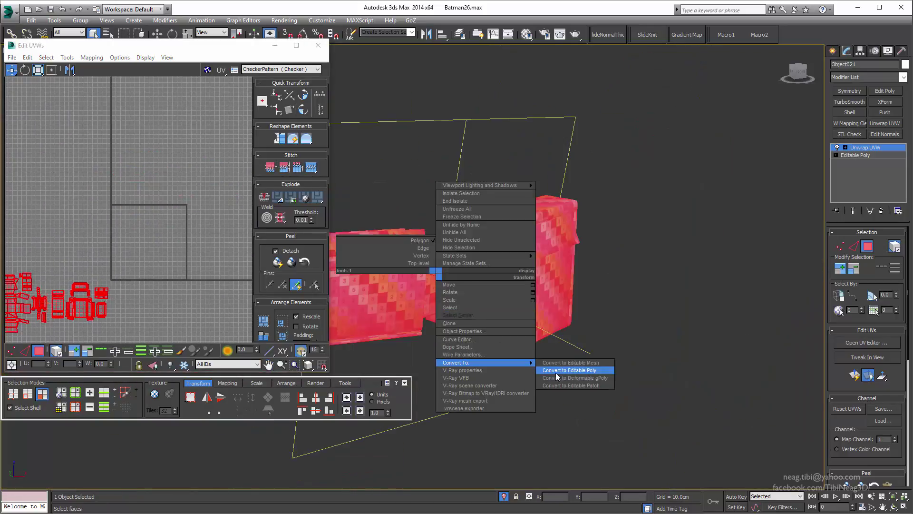
pyautogui.click(557, 370)
pyautogui.click(503, 496)
# Open and close the material editor, then isolate Soles_boots with Alt+Q
pyautogui.press('m')
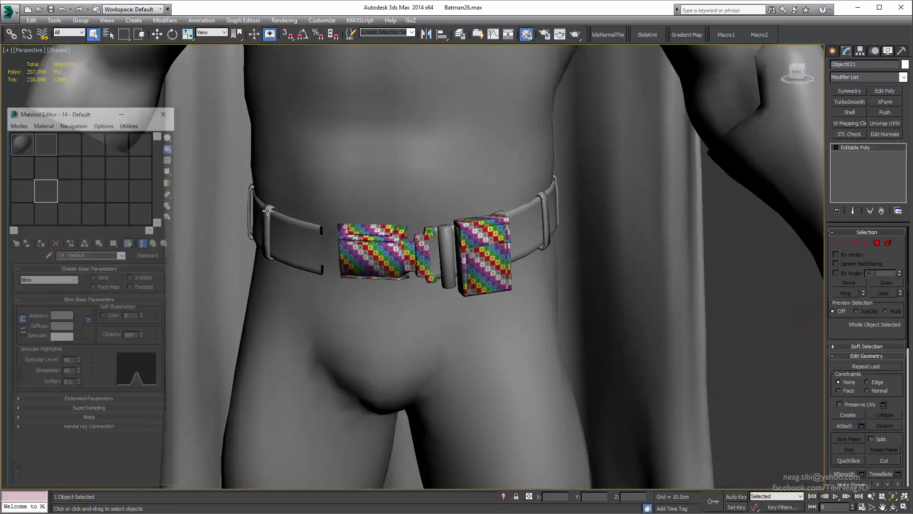
pyautogui.click(126, 110)
pyautogui.scroll(-4, 316, 164)
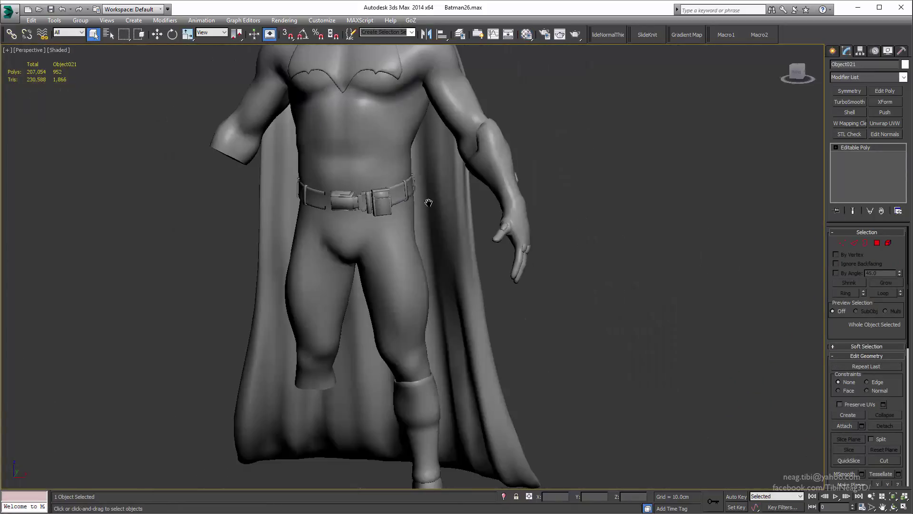
pyautogui.scroll(-3, 316, 163)
pyautogui.scroll(6, 466, 393)
pyautogui.hotkey('alt', 'q')
# Add an Unwrap UVW modifier to Soles_boots and open its UV editor
pyautogui.keyDown('alt'); pyautogui.moveTo(418, 351); pyautogui.dragTo(428, 333, button='middle'); pyautogui.keyUp('alt')
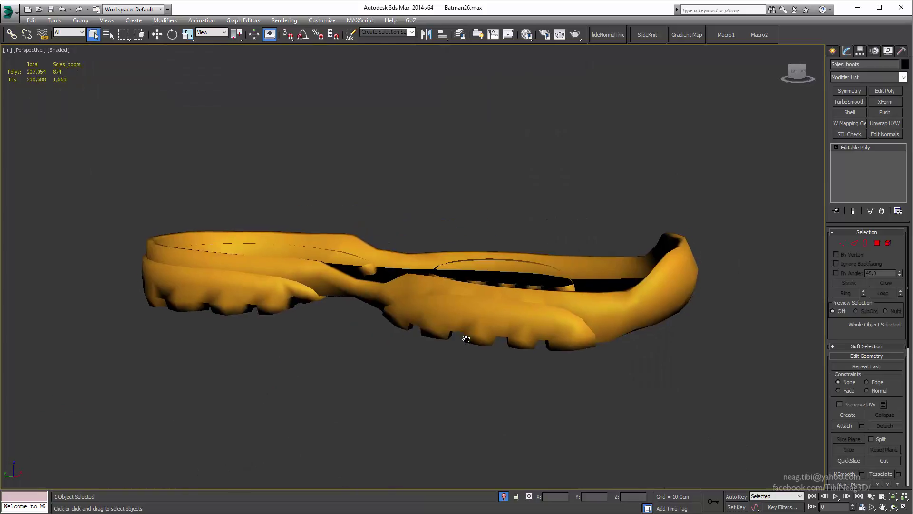
pyautogui.click(885, 123)
pyautogui.click(845, 342)
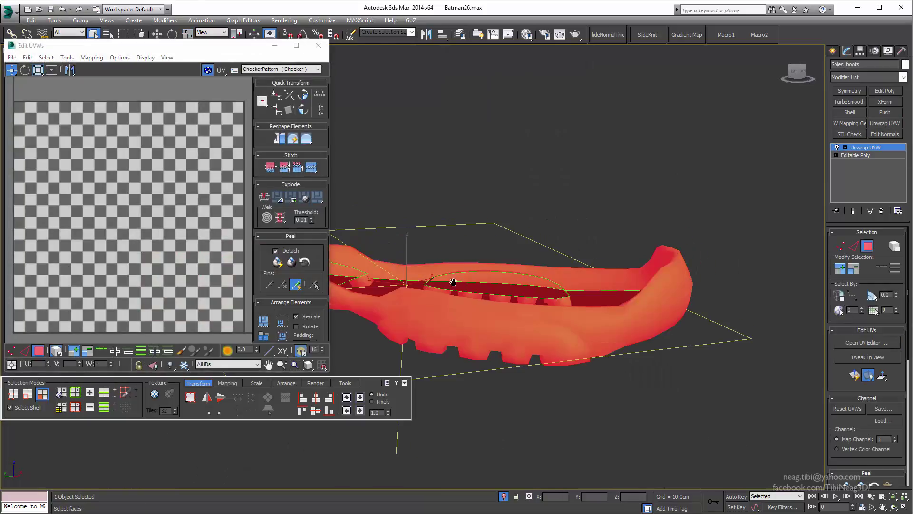
pyautogui.moveTo(546, 241)
pyautogui.keyDown('alt'); pyautogui.mouseDown(button='middle')
pyautogui.moveTo(485, 287)
pyautogui.moveTo(419, 248)
pyautogui.mouseUp(button='middle'); pyautogui.keyUp('alt')
pyautogui.scroll(-5, 486, 287)
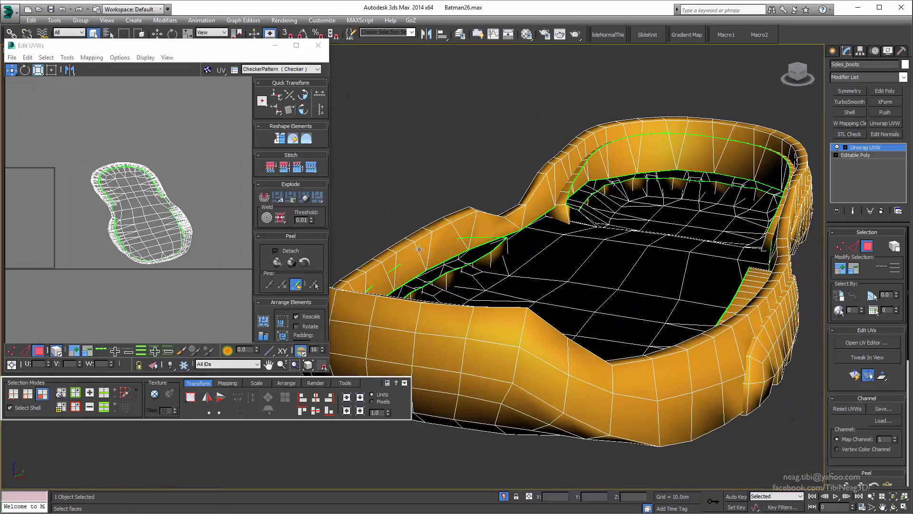
# Switch to edge selection and select an edge loop along the sole as a seam
pyautogui.rightClick(138, 205)
pyautogui.click(119, 210)
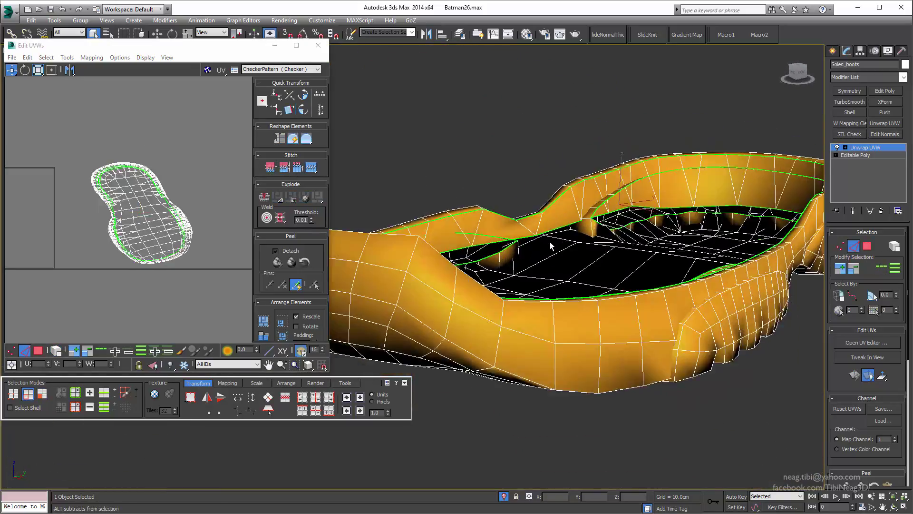
pyautogui.keyDown('alt'); pyautogui.moveTo(550, 244); pyautogui.dragTo(480, 207, button='middle'); pyautogui.keyUp('alt')
pyautogui.click(879, 270)
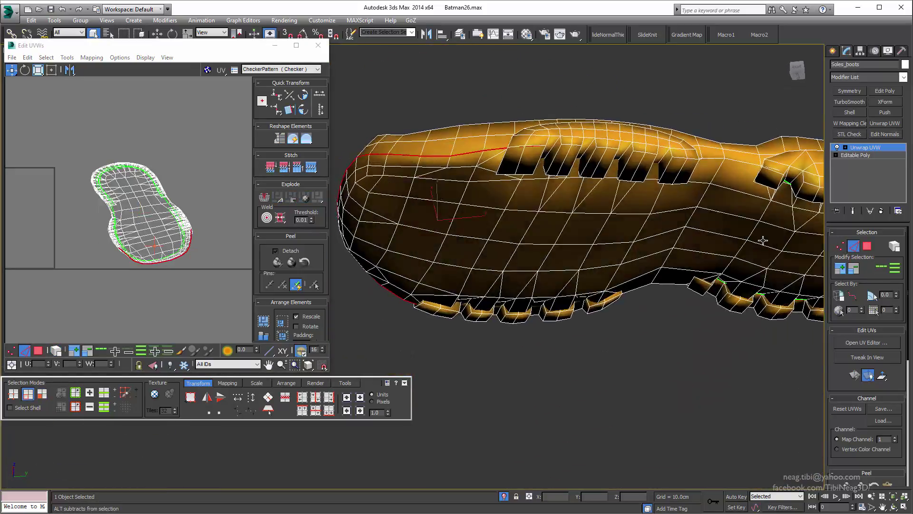
pyautogui.moveTo(618, 267)
pyautogui.keyDown('alt'); pyautogui.mouseDown(button='middle')
pyautogui.moveTo(619, 279)
pyautogui.moveTo(548, 257)
pyautogui.moveTo(558, 288)
pyautogui.moveTo(552, 267)
pyautogui.moveTo(563, 253)
pyautogui.moveTo(603, 275)
pyautogui.moveTo(585, 266)
pyautogui.moveTo(571, 280)
pyautogui.mouseUp(button='middle'); pyautogui.keyUp('alt')
pyautogui.press('F3')
pyautogui.moveTo(476, 271)
pyautogui.mouseDown(button='middle')
pyautogui.moveTo(595, 267)
pyautogui.moveTo(610, 275)
pyautogui.moveTo(633, 240)
pyautogui.moveTo(658, 226)
pyautogui.mouseUp(button='middle')
pyautogui.press('F3')
# Inspect the sole's seam loops in wireframe from a low side view
pyautogui.scroll(3, 594, 267)
pyautogui.press('F3')
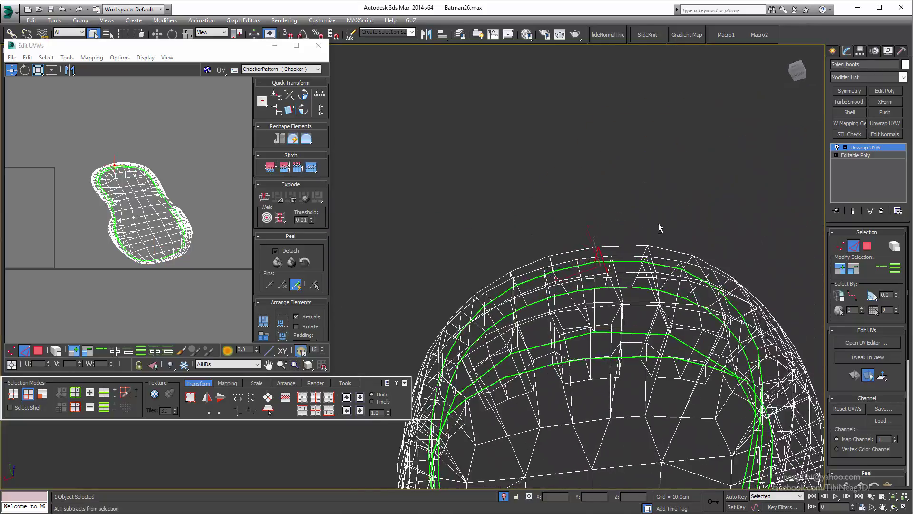
pyautogui.scroll(3, 594, 266)
pyautogui.scroll(3, 543, 312)
pyautogui.scroll(-5, 543, 312)
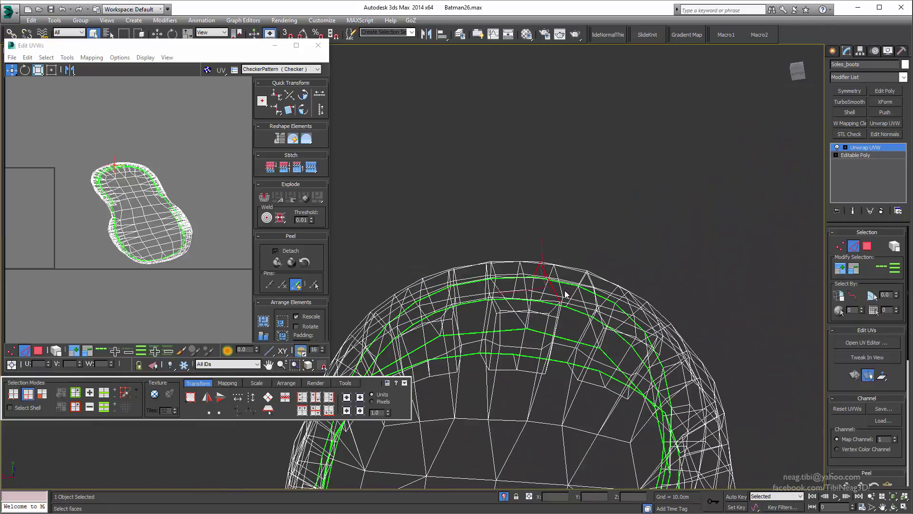
pyautogui.keyDown('alt'); pyautogui.moveTo(566, 294); pyautogui.dragTo(480, 256, button='middle'); pyautogui.keyUp('alt')
# Collapse the sole to Editable Poly and detach its tread and inner-sole faces
pyautogui.rightClick(480, 256)
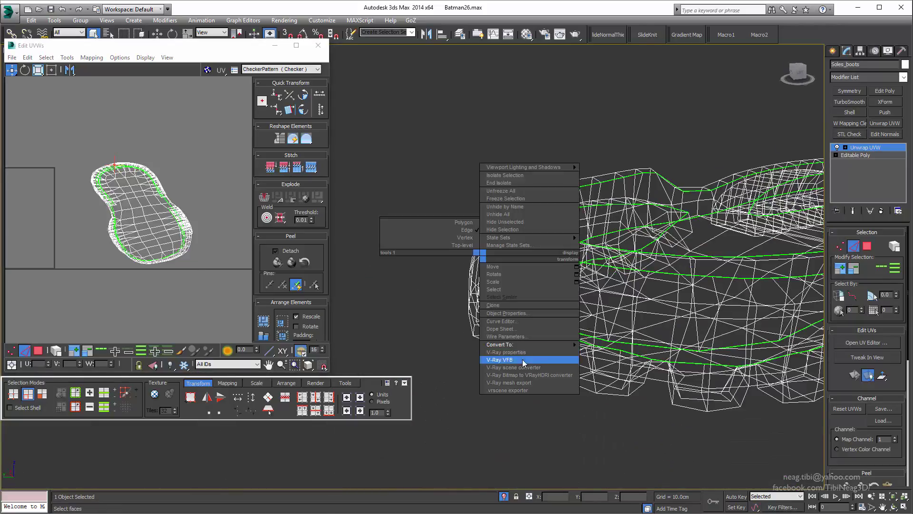
pyautogui.click(614, 352)
pyautogui.keyDown('alt'); pyautogui.moveTo(524, 285); pyautogui.dragTo(467, 248, button='middle'); pyautogui.keyUp('alt')
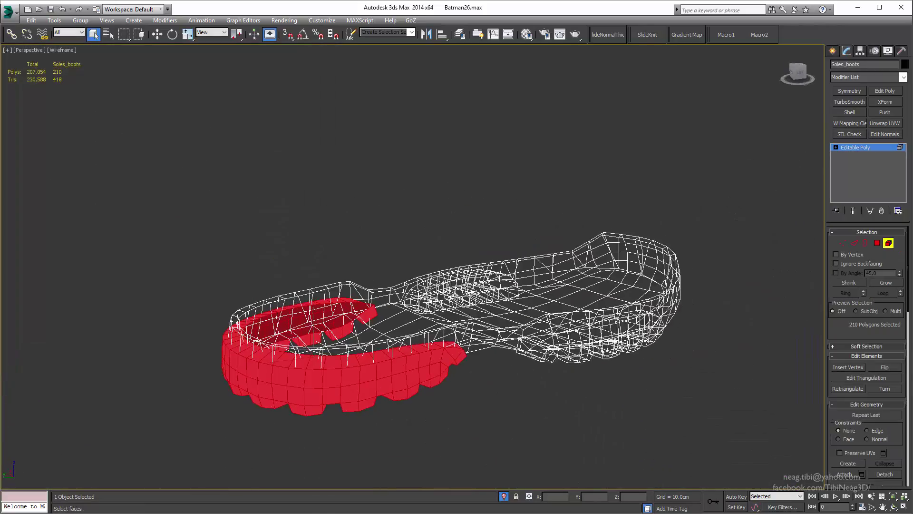
pyautogui.keyDown('ctrl'); pyautogui.click(449, 268); pyautogui.keyUp('ctrl')
pyautogui.scroll(-5, 907, 391)
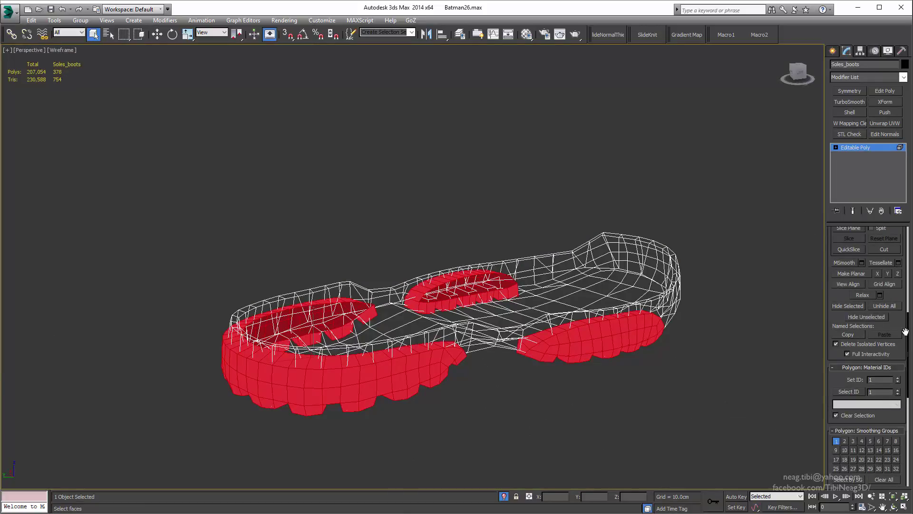
pyautogui.scroll(5, 851, 341)
pyautogui.press('Return')
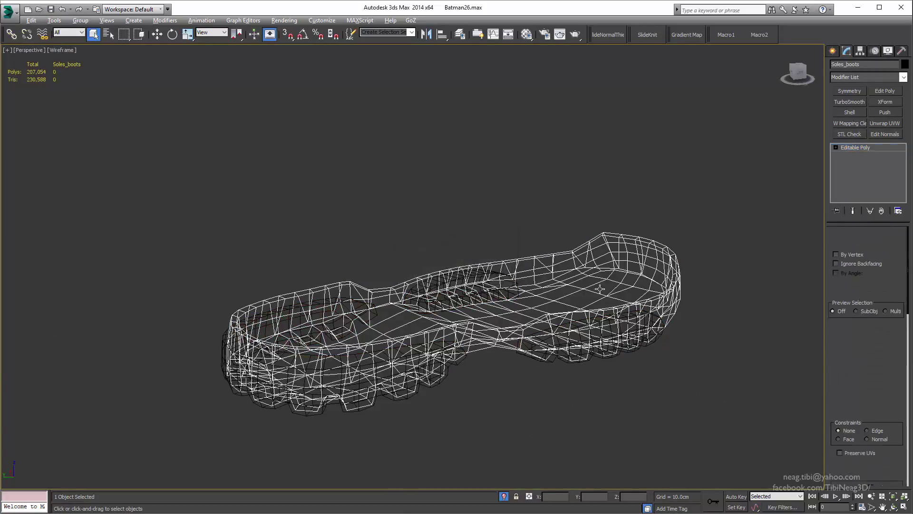
# Add a fresh Unwrap UVW to the remaining rim and open the UV editor
pyautogui.click(884, 124)
pyautogui.press('F3')
pyautogui.scroll(2, 485, 285)
pyautogui.click(866, 342)
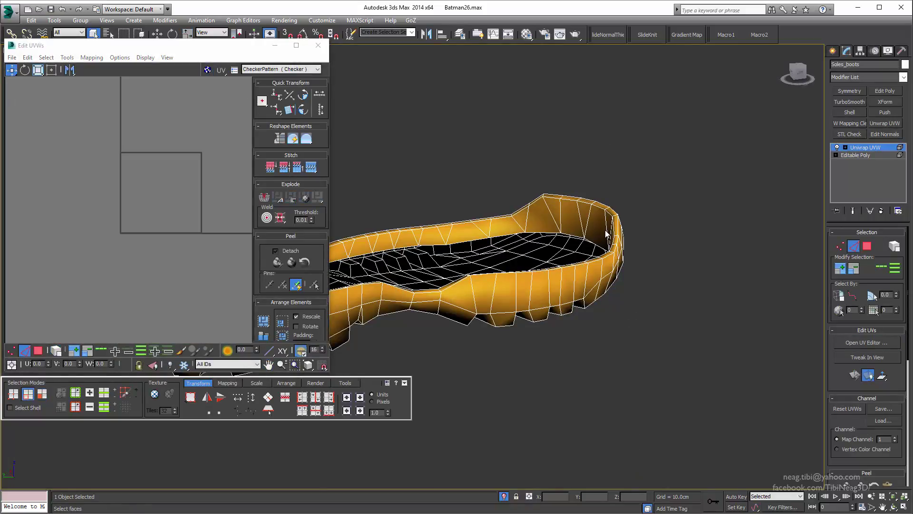
# Frame the rim's UVs in Edit UVWs and switch to Edge selection under the sole
pyautogui.click(881, 211)
pyautogui.click(876, 243)
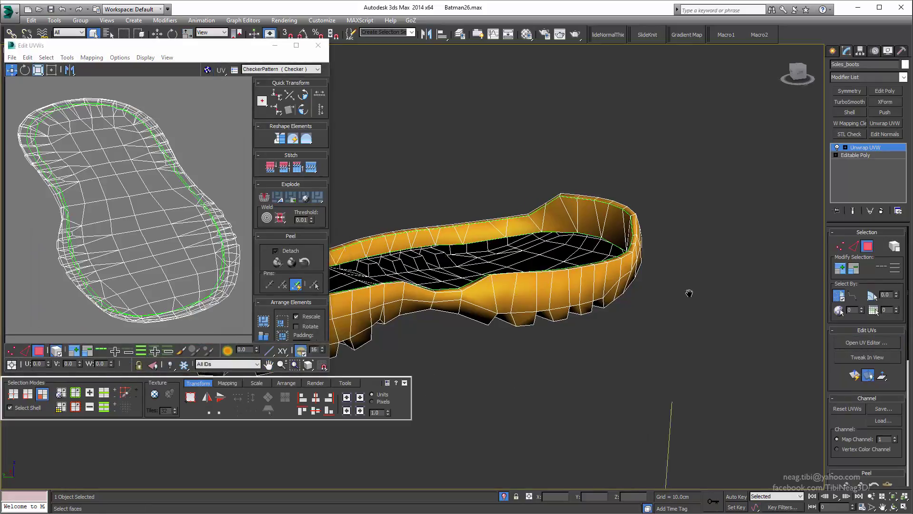
pyautogui.moveTo(522, 367)
pyautogui.keyDown('alt'); pyautogui.mouseDown(button='middle')
pyautogui.moveTo(501, 202)
pyautogui.moveTo(503, 225)
pyautogui.moveTo(476, 230)
pyautogui.mouseUp(button='middle'); pyautogui.keyUp('alt')
pyautogui.press('2')
pyautogui.scroll(2, 503, 224)
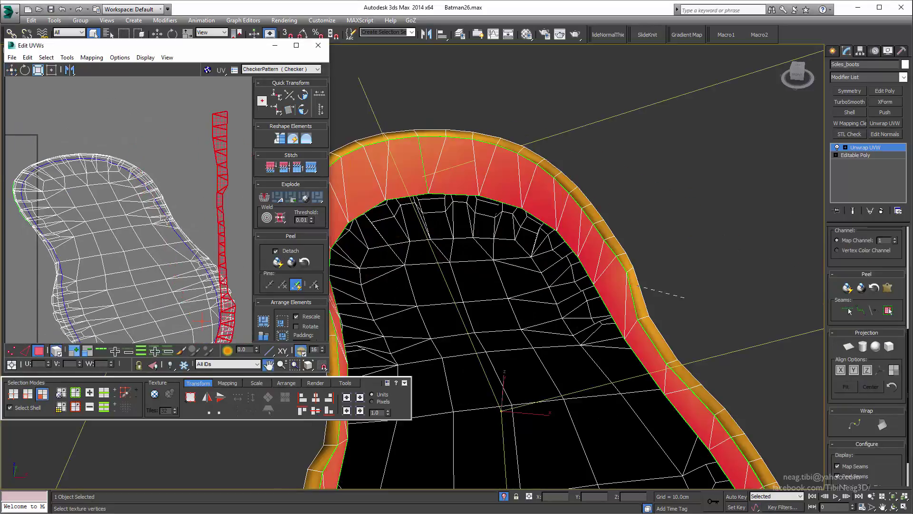
# Rotate the sole's bottom UV island upright beside the rim strip, back in edge mode
pyautogui.scroll(-4, 167, 218)
pyautogui.click(195, 226)
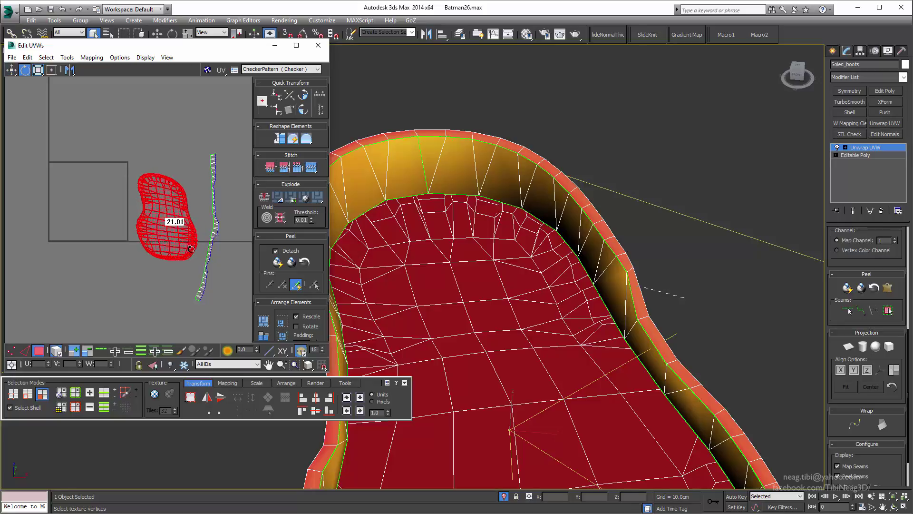
pyautogui.moveTo(523, 237)
pyautogui.keyDown('alt'); pyautogui.mouseDown(button='middle')
pyautogui.moveTo(624, 239)
pyautogui.moveTo(503, 271)
pyautogui.mouseUp(button='middle'); pyautogui.keyUp('alt')
pyautogui.press('2')
pyautogui.moveTo(453, 252)
pyautogui.keyDown('alt'); pyautogui.mouseDown(button='middle')
pyautogui.moveTo(453, 313)
pyautogui.moveTo(412, 296)
pyautogui.moveTo(466, 296)
pyautogui.mouseUp(button='middle'); pyautogui.keyUp('alt')
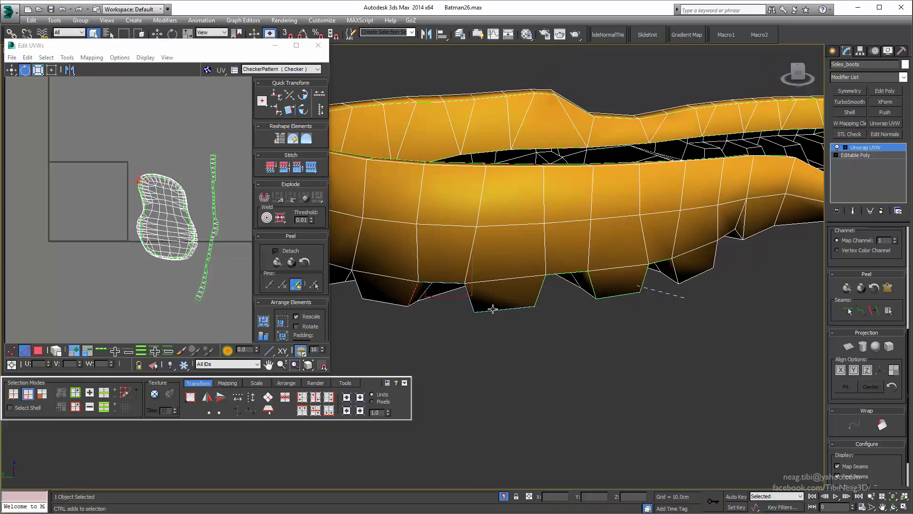
# Select the tread's bottom edges along the rim and Break the UVs there
pyautogui.scroll(4, 909, 407)
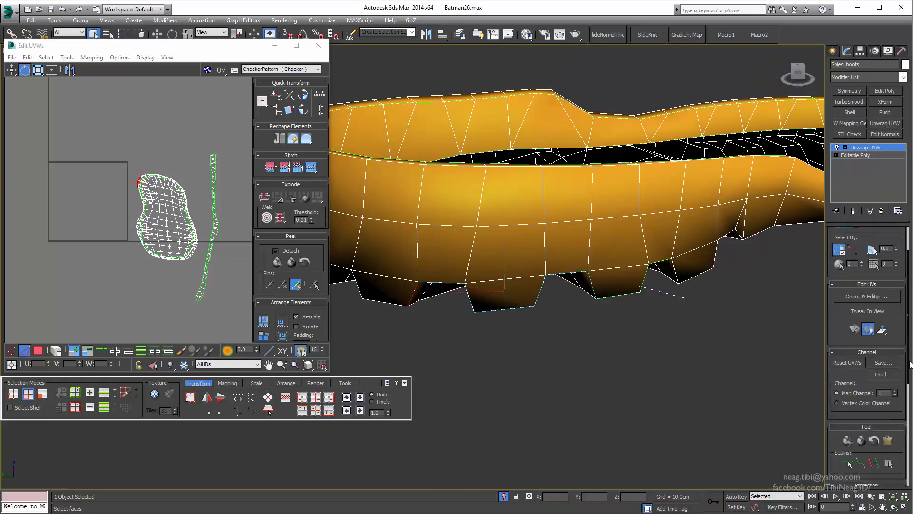
pyautogui.moveTo(523, 295)
pyautogui.keyDown('alt'); pyautogui.mouseDown(button='middle')
pyautogui.moveTo(449, 322)
pyautogui.moveTo(522, 313)
pyautogui.moveTo(577, 366)
pyautogui.mouseUp(button='middle'); pyautogui.keyUp('alt')
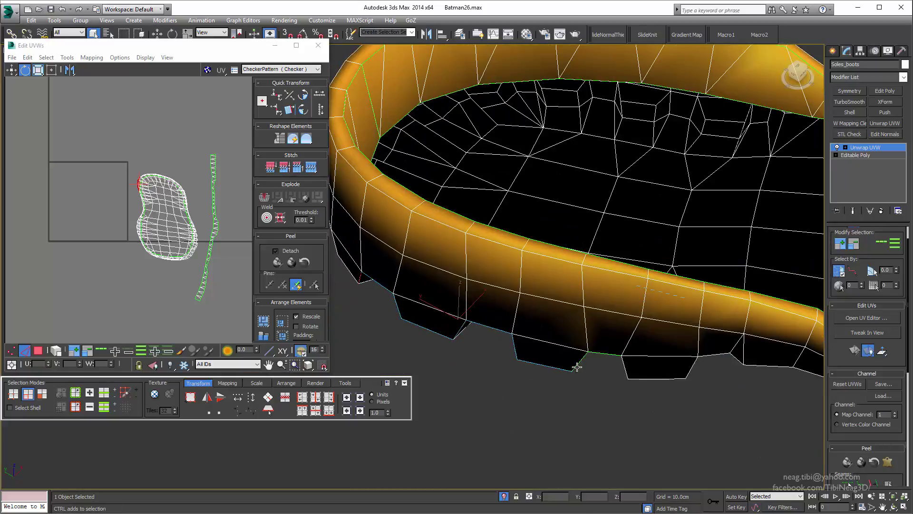
pyautogui.keyDown('alt'); pyautogui.moveTo(642, 381); pyautogui.dragTo(610, 359, button='middle'); pyautogui.keyUp('alt')
pyautogui.keyDown('alt'); pyautogui.moveTo(666, 378); pyautogui.dragTo(619, 352, button='middle'); pyautogui.keyUp('alt')
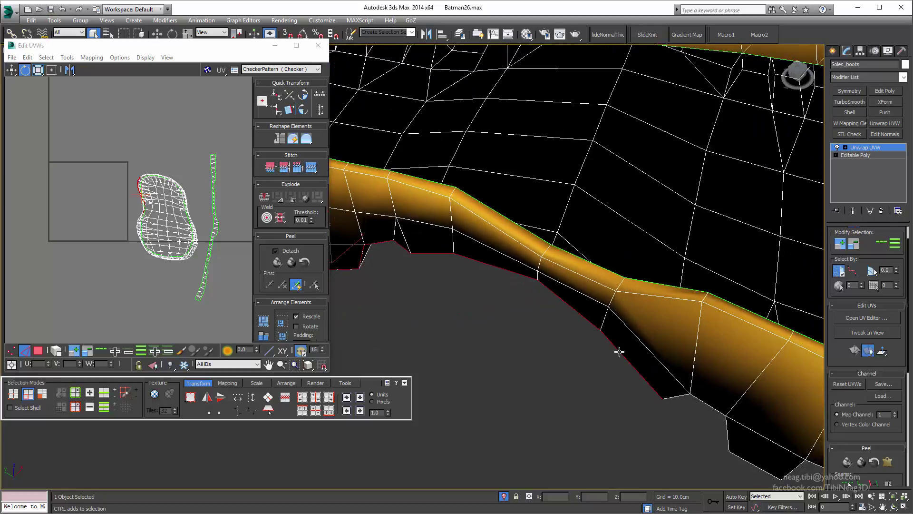
pyautogui.keyDown('alt'); pyautogui.moveTo(703, 401); pyautogui.dragTo(661, 382, button='middle'); pyautogui.keyUp('alt')
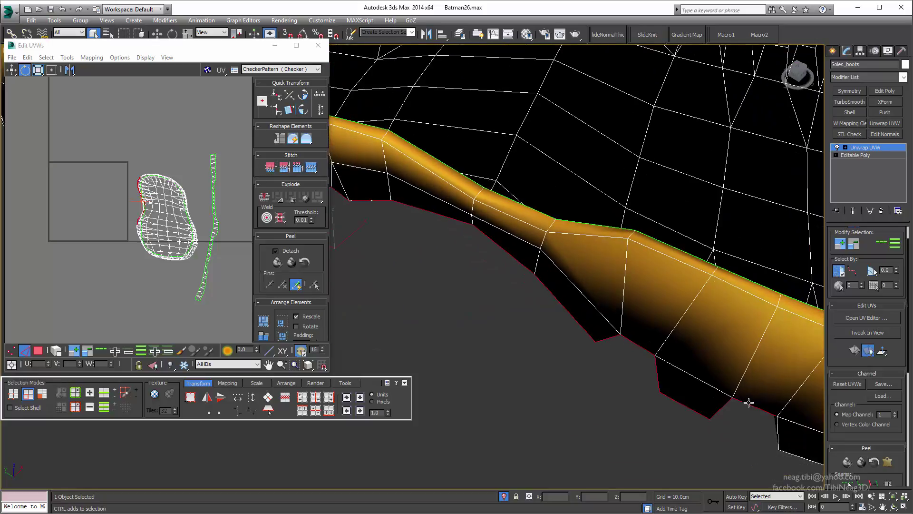
pyautogui.keyDown('alt'); pyautogui.moveTo(749, 403); pyautogui.dragTo(690, 381, button='middle'); pyautogui.keyUp('alt')
pyautogui.rightClick(131, 176)
pyautogui.click(147, 181)
# Trace the tread's lower edge loop all around the rim, then clear the selection
pyautogui.moveTo(619, 343)
pyautogui.keyDown('alt'); pyautogui.mouseDown(button='middle')
pyautogui.moveTo(581, 322)
pyautogui.moveTo(479, 335)
pyautogui.moveTo(463, 307)
pyautogui.mouseUp(button='middle'); pyautogui.keyUp('alt')
pyautogui.moveTo(391, 329)
pyautogui.keyDown('alt'); pyautogui.mouseDown(button='middle')
pyautogui.moveTo(444, 310)
pyautogui.moveTo(585, 318)
pyautogui.mouseUp(button='middle'); pyautogui.keyUp('alt')
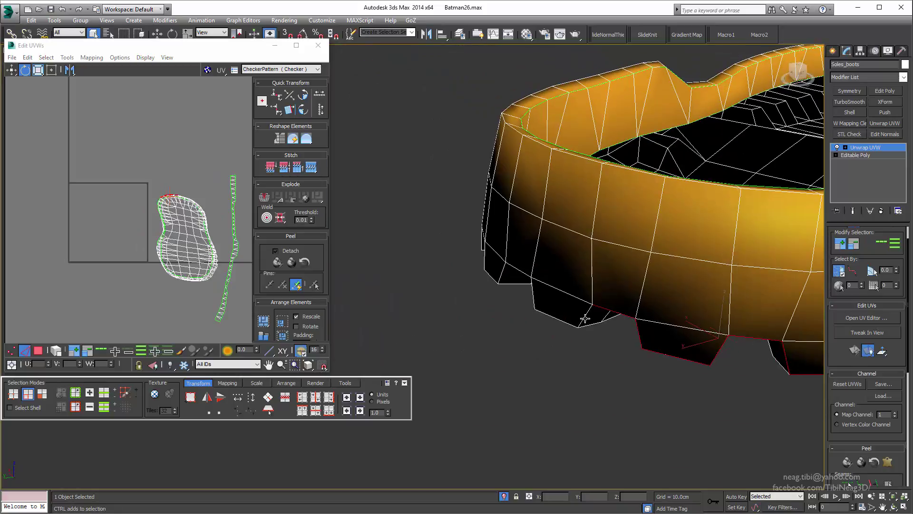
pyautogui.moveTo(522, 272)
pyautogui.keyDown('alt'); pyautogui.mouseDown(button='middle')
pyautogui.moveTo(546, 285)
pyautogui.moveTo(469, 326)
pyautogui.moveTo(500, 331)
pyautogui.mouseUp(button='middle'); pyautogui.keyUp('alt')
pyautogui.scroll(2, 467, 333)
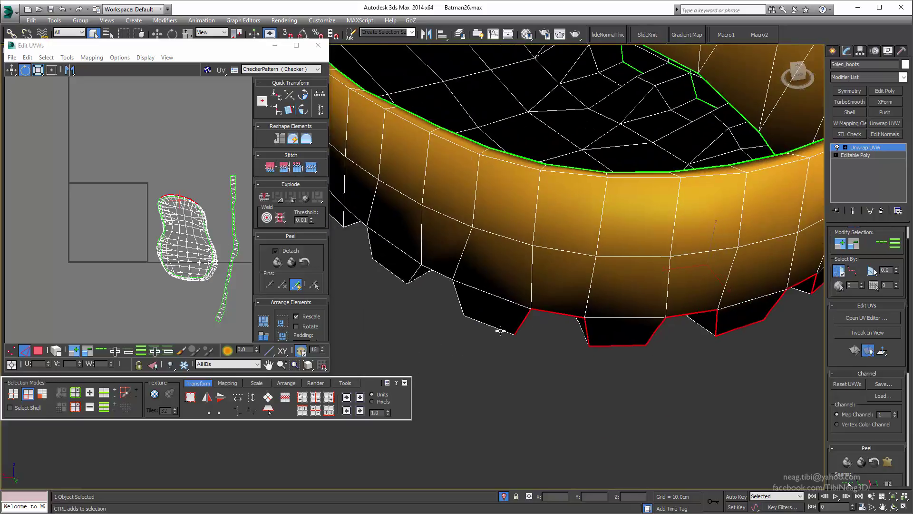
pyautogui.moveTo(371, 244)
pyautogui.keyDown('alt'); pyautogui.mouseDown(button='middle')
pyautogui.moveTo(577, 262)
pyautogui.moveTo(632, 307)
pyautogui.mouseUp(button='middle'); pyautogui.keyUp('alt')
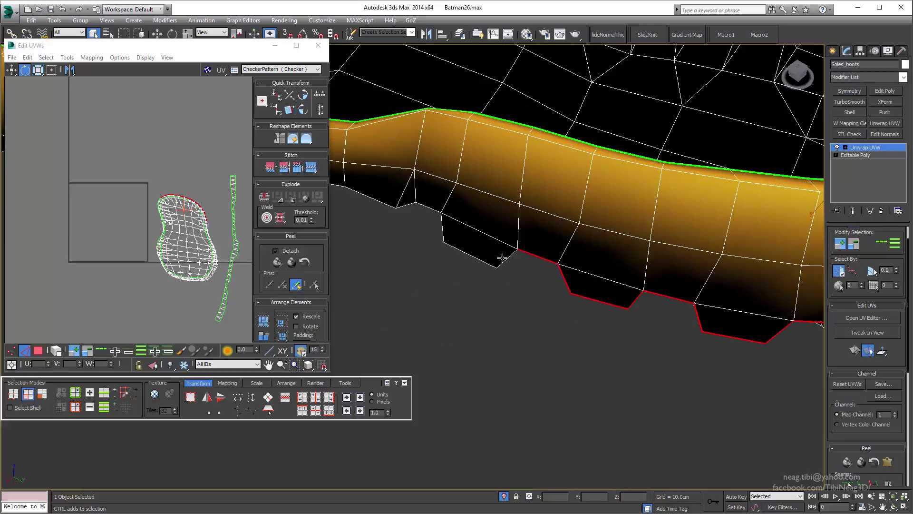
pyautogui.moveTo(409, 206)
pyautogui.keyDown('alt'); pyautogui.mouseDown(button='middle')
pyautogui.moveTo(471, 287)
pyautogui.moveTo(559, 259)
pyautogui.mouseUp(button='middle'); pyautogui.keyUp('alt')
pyautogui.keyDown('alt'); pyautogui.moveTo(431, 254); pyautogui.dragTo(524, 258, button='middle'); pyautogui.keyUp('alt')
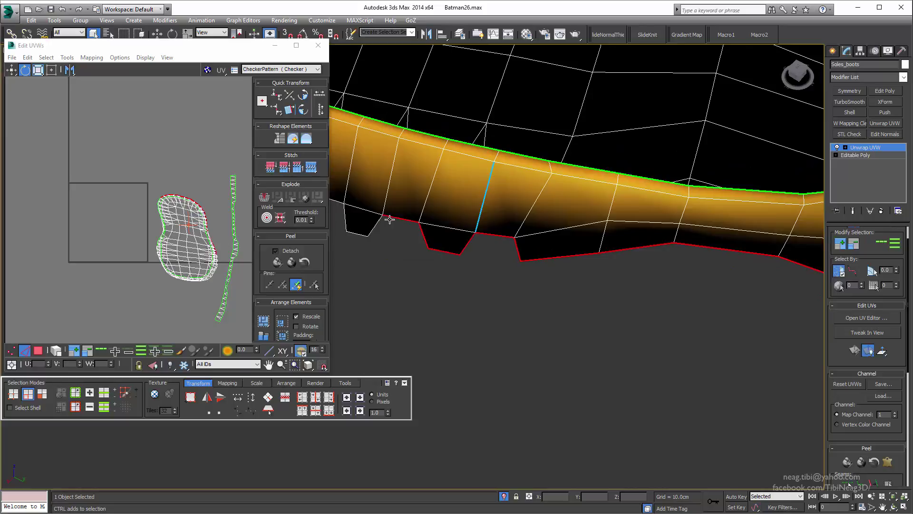
pyautogui.keyDown('alt'); pyautogui.moveTo(389, 219); pyautogui.dragTo(489, 243, button='middle'); pyautogui.keyUp('alt')
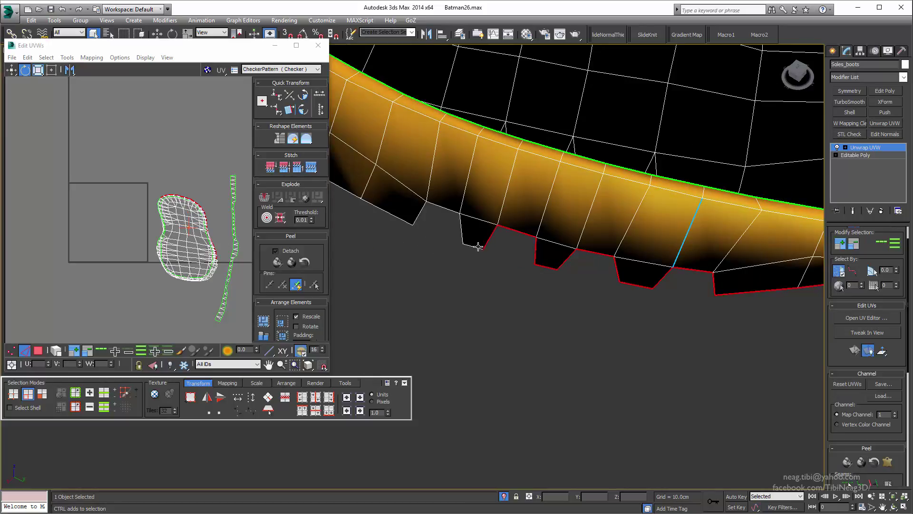
pyautogui.keyDown('alt'); pyautogui.moveTo(350, 191); pyautogui.dragTo(571, 299, button='middle'); pyautogui.keyUp('alt')
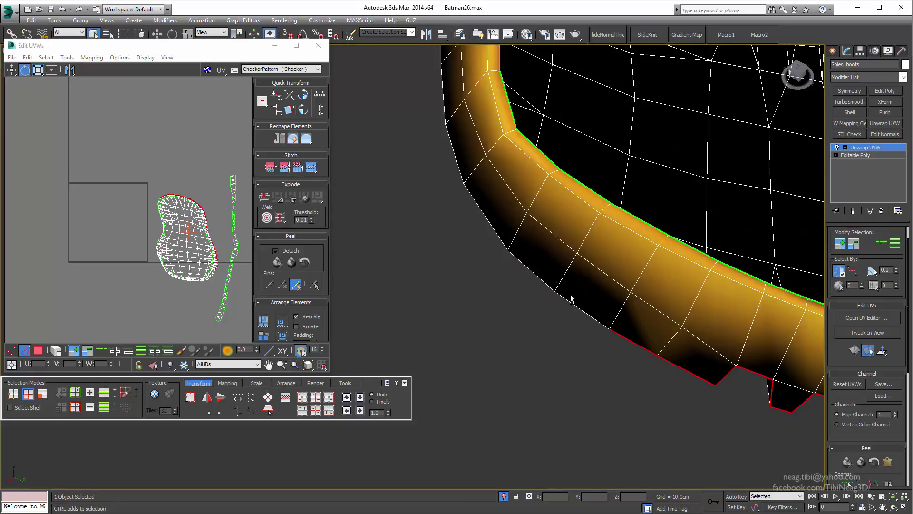
pyautogui.click(502, 251)
pyautogui.keyDown('alt'); pyautogui.moveTo(501, 251); pyautogui.dragTo(530, 362, button='middle'); pyautogui.keyUp('alt')
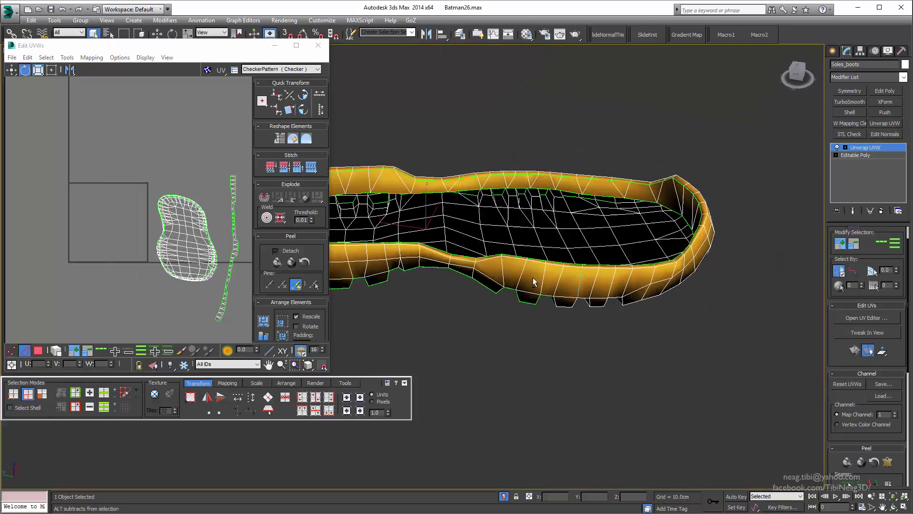
# Select a lower edge of the sole rim while reframing the tread
pyautogui.scroll(3, 530, 362)
pyautogui.click(461, 332)
pyautogui.scroll(1, 501, 355)
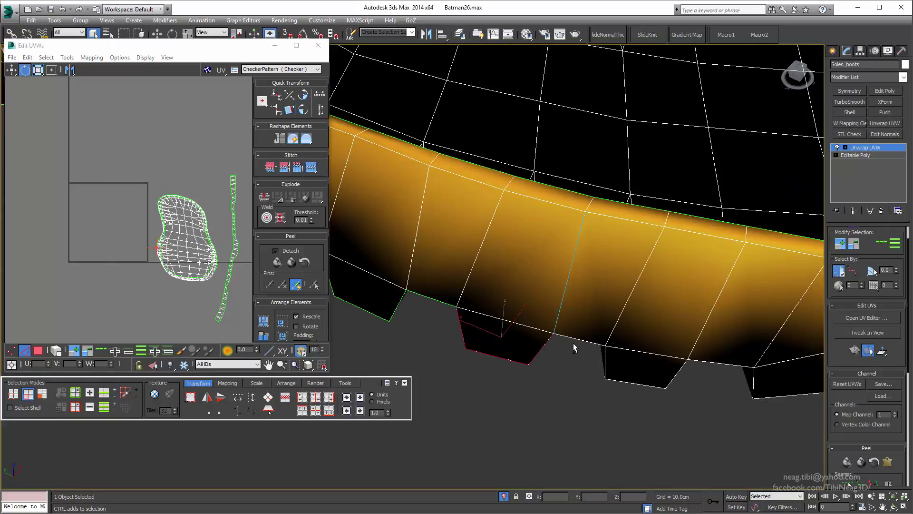
pyautogui.moveTo(604, 358); pyautogui.dragTo(539, 354, button='middle')
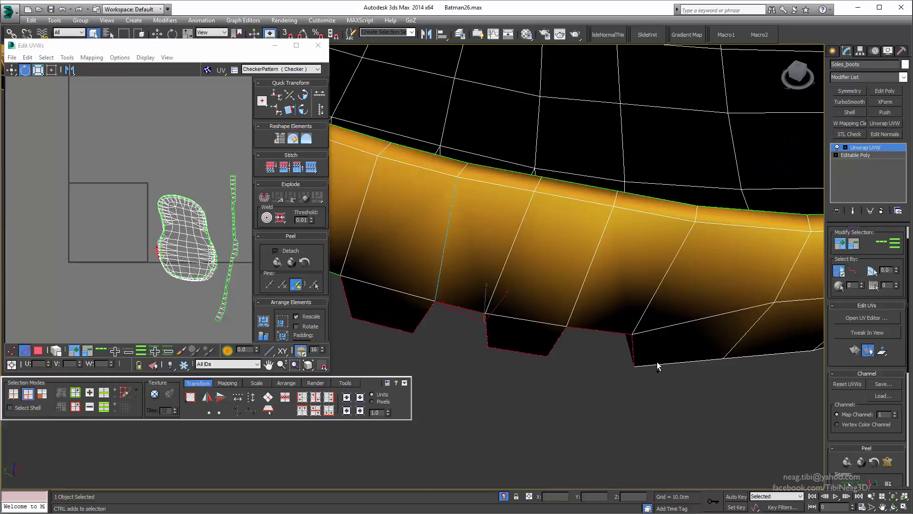
pyautogui.moveTo(652, 363); pyautogui.dragTo(648, 384, button='middle')
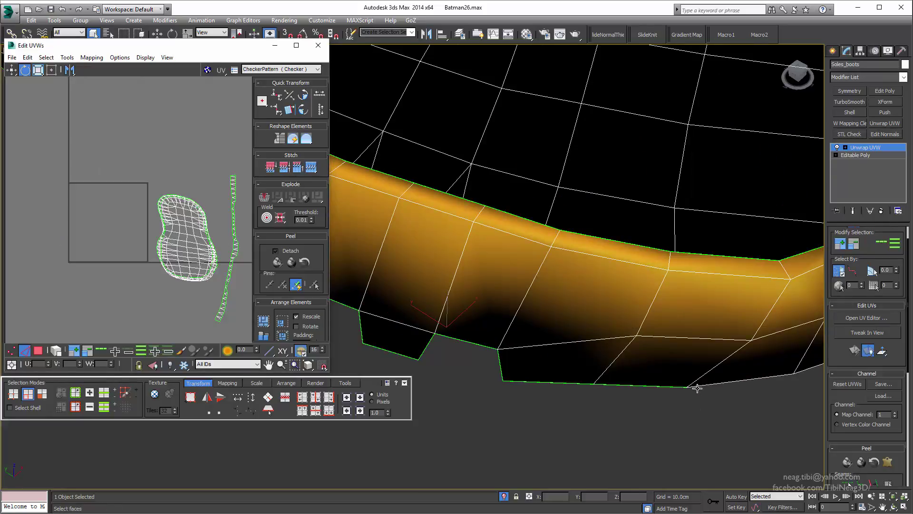
pyautogui.scroll(-10, 426, 226)
pyautogui.scroll(2, 426, 226)
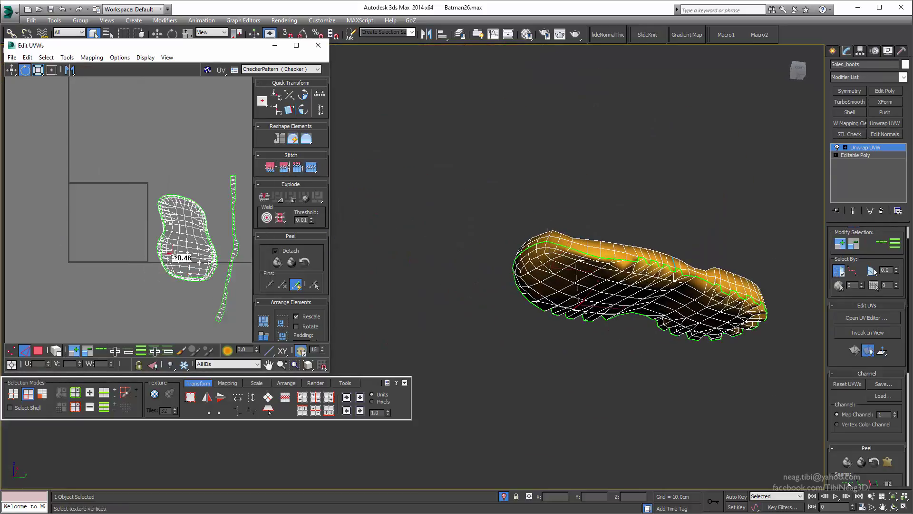
# Select the sole bottom UV shell and move it away from the rim
pyautogui.press('3')
pyautogui.click(181, 228)
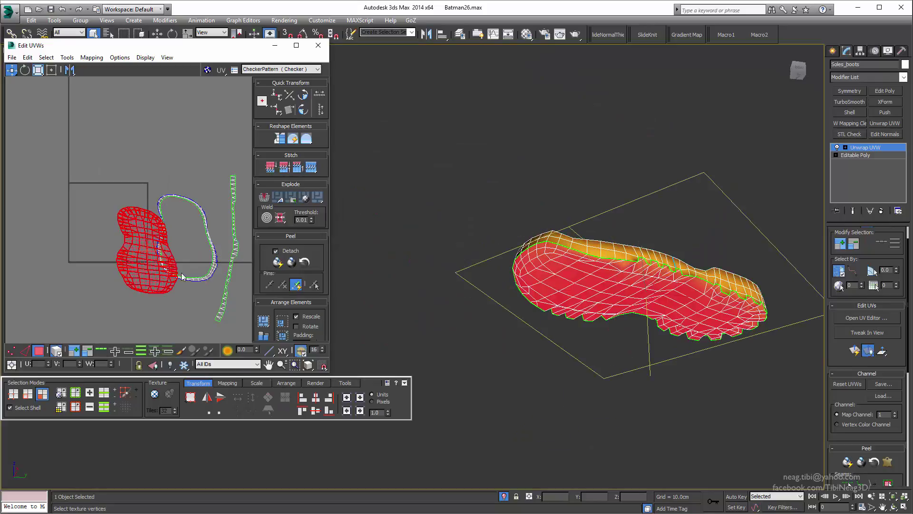
pyautogui.keyDown('alt'); pyautogui.moveTo(594, 305); pyautogui.dragTo(594, 268, button='middle'); pyautogui.keyUp('alt')
pyautogui.press('2')
pyautogui.scroll(5, 594, 267)
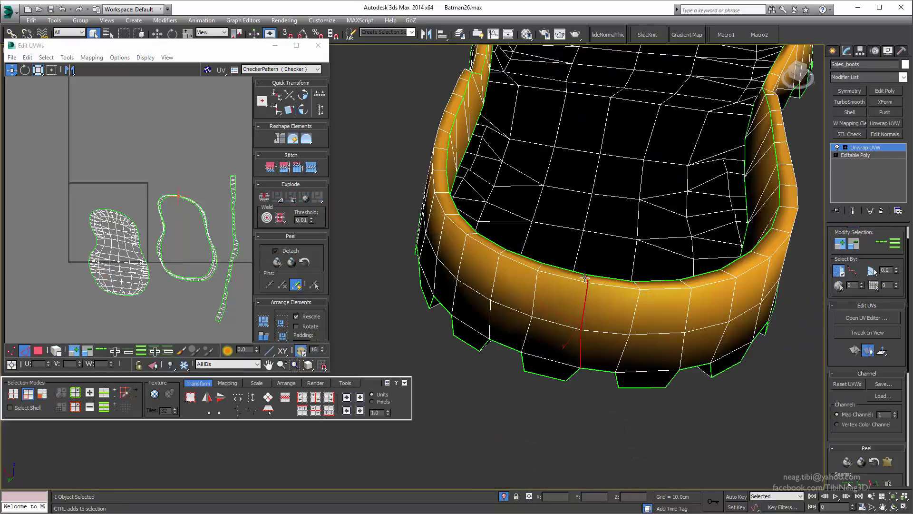
# Peel the outer wall shell into a straight strip, relax the bottom island, and deselect
pyautogui.rightClick(134, 221)
pyautogui.click(114, 230)
pyautogui.click(164, 238)
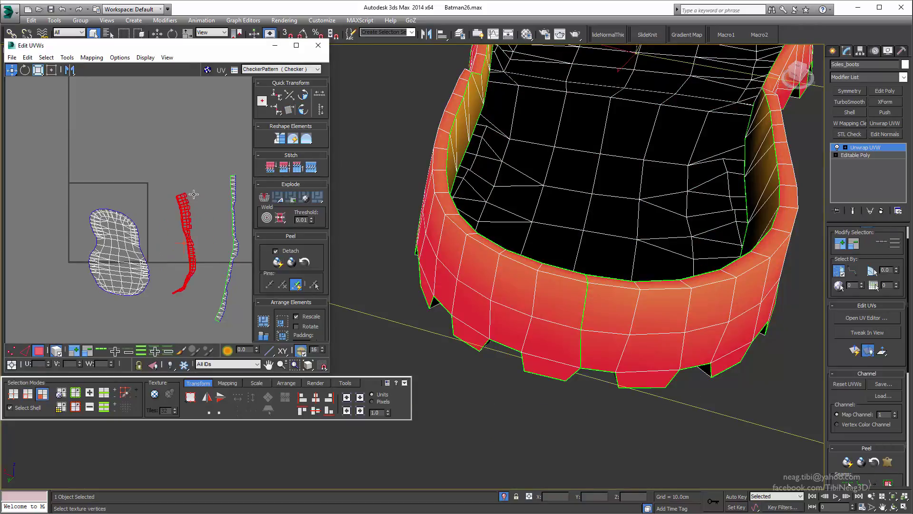
pyautogui.scroll(3, 194, 194)
pyautogui.click(143, 214)
pyautogui.click(47, 215)
pyautogui.click(277, 262)
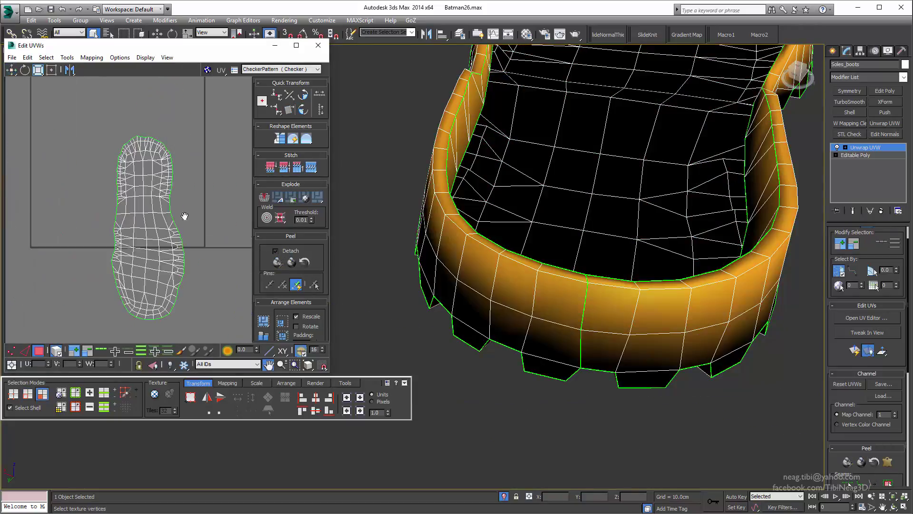
pyautogui.scroll(2, 184, 216)
pyautogui.scroll(2, 184, 216)
pyautogui.moveTo(398, 213)
pyautogui.keyDown('alt'); pyautogui.mouseDown(button='middle')
pyautogui.moveTo(562, 142)
pyautogui.moveTo(545, 211)
pyautogui.mouseUp(button='middle'); pyautogui.keyUp('alt')
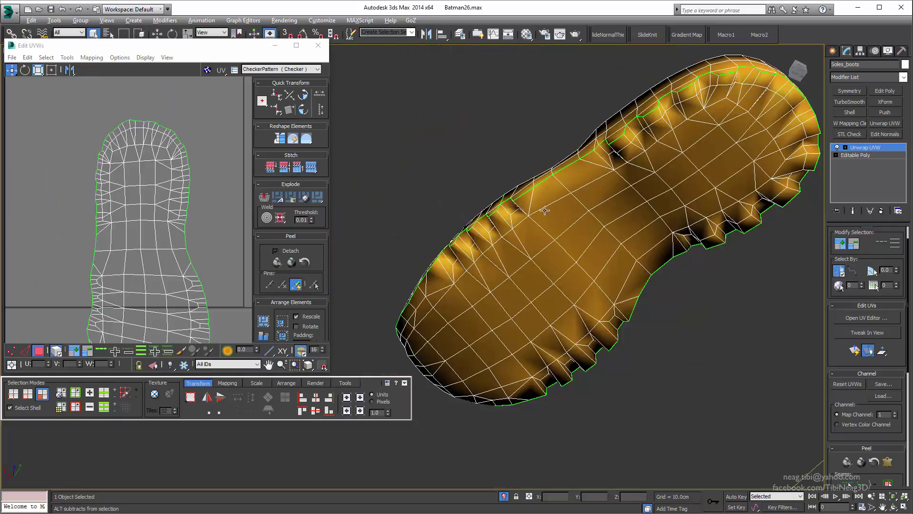
pyautogui.scroll(-4, 95, 236)
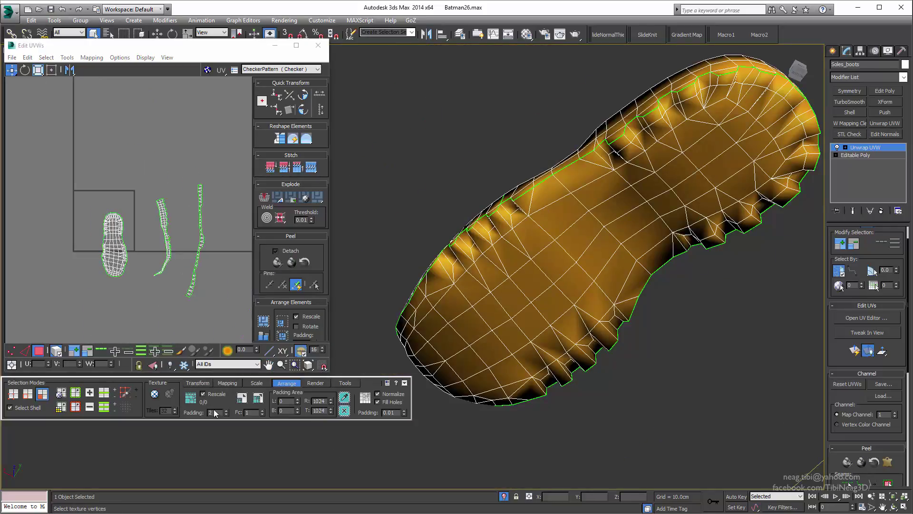
# Collapse the sole to Editable Poly, isolate the tread pieces, and open their Unwrap UVW editor
pyautogui.rightClick(581, 201)
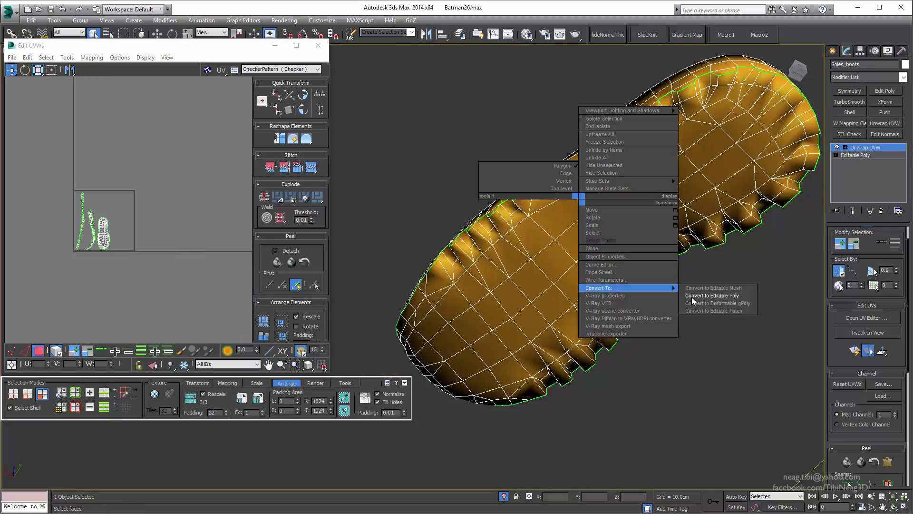
pyautogui.click(704, 291)
pyautogui.keyDown('alt'); pyautogui.moveTo(605, 305); pyautogui.dragTo(491, 255, button='middle'); pyautogui.keyUp('alt')
pyautogui.hotkey('alt', 'q')
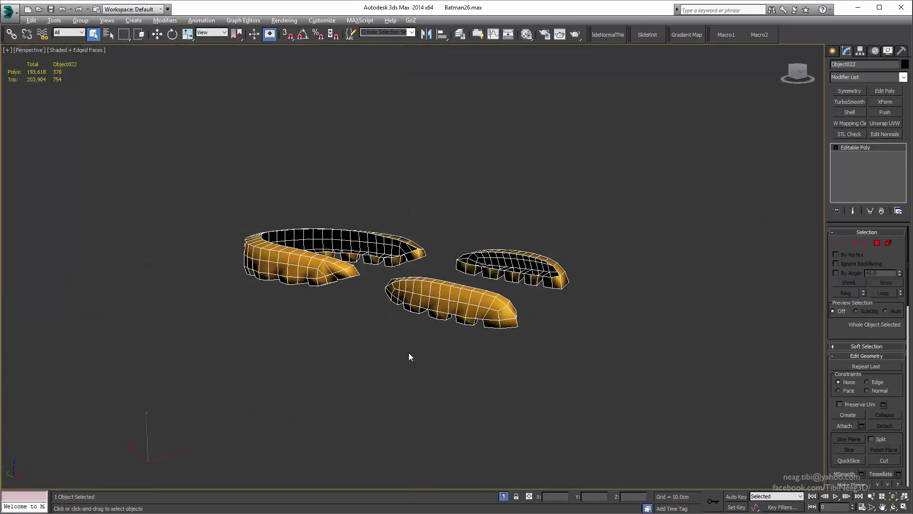
pyautogui.scroll(3, 342, 261)
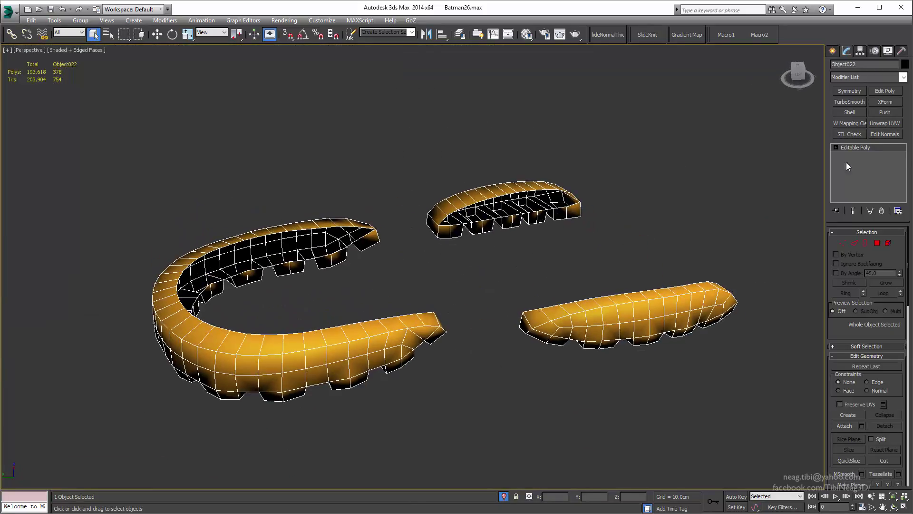
pyautogui.click(885, 123)
pyautogui.moveTo(333, 271)
pyautogui.keyDown('alt'); pyautogui.mouseDown(button='middle')
pyautogui.moveTo(297, 277)
pyautogui.moveTo(365, 275)
pyautogui.moveTo(342, 266)
pyautogui.mouseUp(button='middle'); pyautogui.keyUp('alt')
pyautogui.click(867, 318)
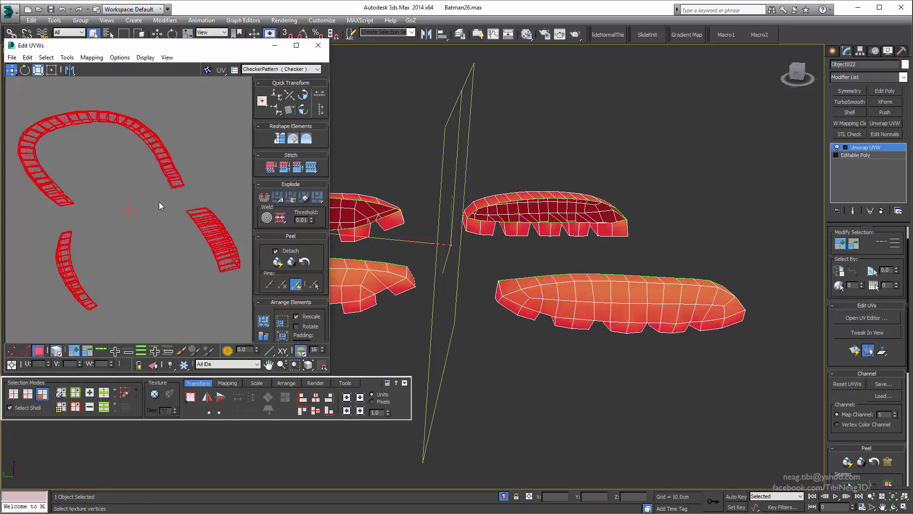
# Select the horseshoe tread's heel edge and Break the UVs there
pyautogui.press('2')
pyautogui.moveTo(546, 230)
pyautogui.keyDown('alt'); pyautogui.mouseDown(button='middle')
pyautogui.moveTo(468, 206)
pyautogui.moveTo(458, 183)
pyautogui.moveTo(426, 252)
pyautogui.moveTo(454, 265)
pyautogui.moveTo(452, 287)
pyautogui.moveTo(497, 230)
pyautogui.moveTo(483, 237)
pyautogui.moveTo(573, 240)
pyautogui.moveTo(639, 167)
pyautogui.moveTo(630, 135)
pyautogui.moveTo(350, 179)
pyautogui.mouseUp(button='middle'); pyautogui.keyUp('alt')
pyautogui.rightClick(171, 173)
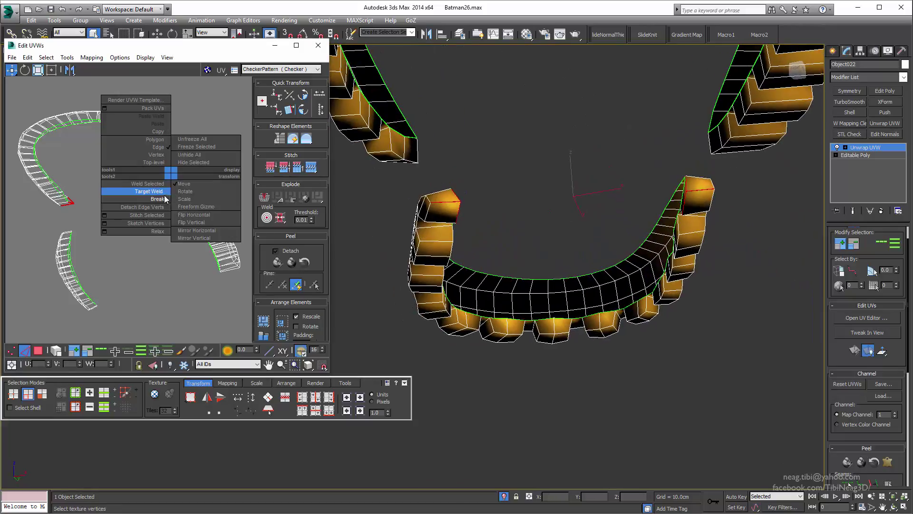
pyautogui.click(166, 198)
pyautogui.scroll(3, 113, 154)
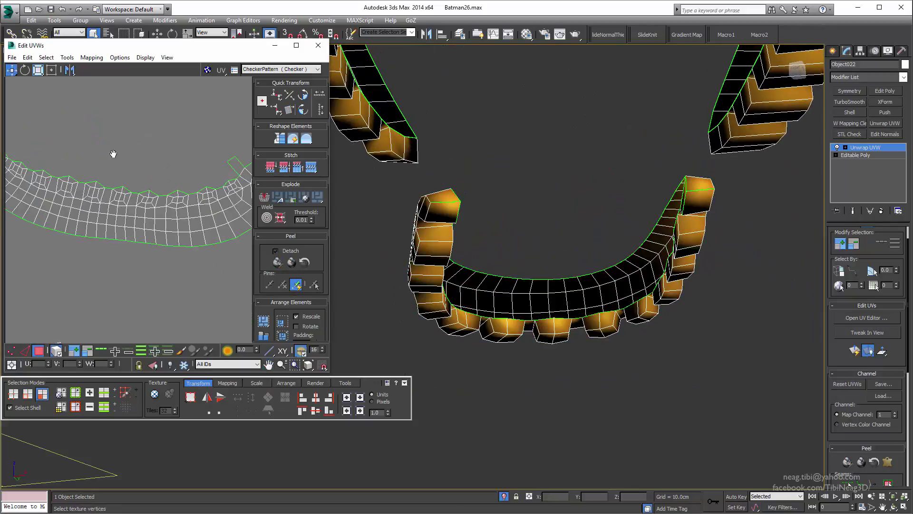
pyautogui.moveTo(113, 153); pyautogui.dragTo(152, 183, button='middle')
pyautogui.moveTo(562, 266)
pyautogui.keyDown('alt'); pyautogui.mouseDown(button='middle')
pyautogui.moveTo(595, 316)
pyautogui.moveTo(346, 134)
pyautogui.moveTo(337, 140)
pyautogui.mouseUp(button='middle'); pyautogui.keyUp('alt')
pyautogui.moveTo(476, 381)
pyautogui.keyDown('alt'); pyautogui.mouseDown(button='middle')
pyautogui.moveTo(569, 436)
pyautogui.moveTo(505, 230)
pyautogui.moveTo(506, 198)
pyautogui.moveTo(519, 187)
pyautogui.moveTo(515, 204)
pyautogui.mouseUp(button='middle'); pyautogui.keyUp('alt')
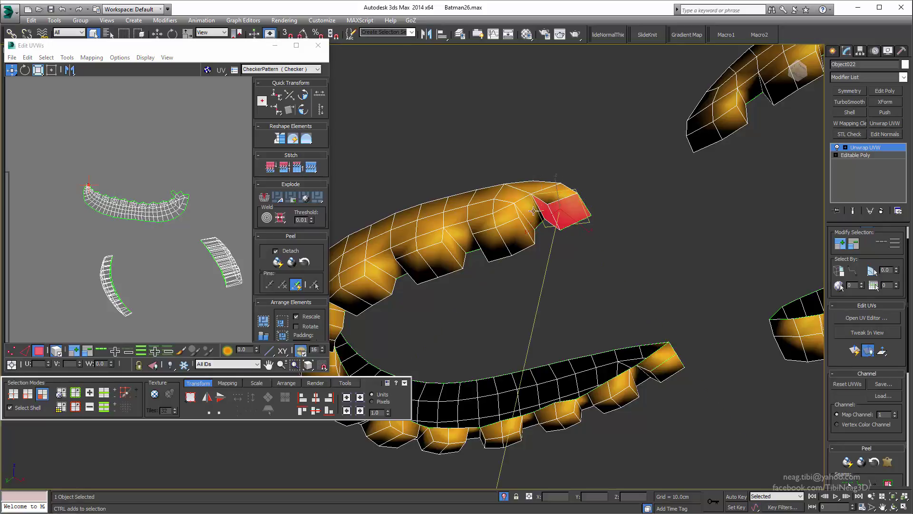
# Drag the toothed piece's large UV shell down clear of the tooth faces, then deselect
pyautogui.moveTo(473, 249)
pyautogui.keyDown('alt'); pyautogui.mouseDown(button='middle')
pyautogui.moveTo(414, 175)
pyautogui.moveTo(492, 227)
pyautogui.mouseUp(button='middle'); pyautogui.keyUp('alt')
pyautogui.moveTo(465, 175)
pyautogui.keyDown('alt'); pyautogui.mouseDown(button='middle')
pyautogui.moveTo(402, 199)
pyautogui.moveTo(452, 153)
pyautogui.moveTo(508, 195)
pyautogui.mouseUp(button='middle'); pyautogui.keyUp('alt')
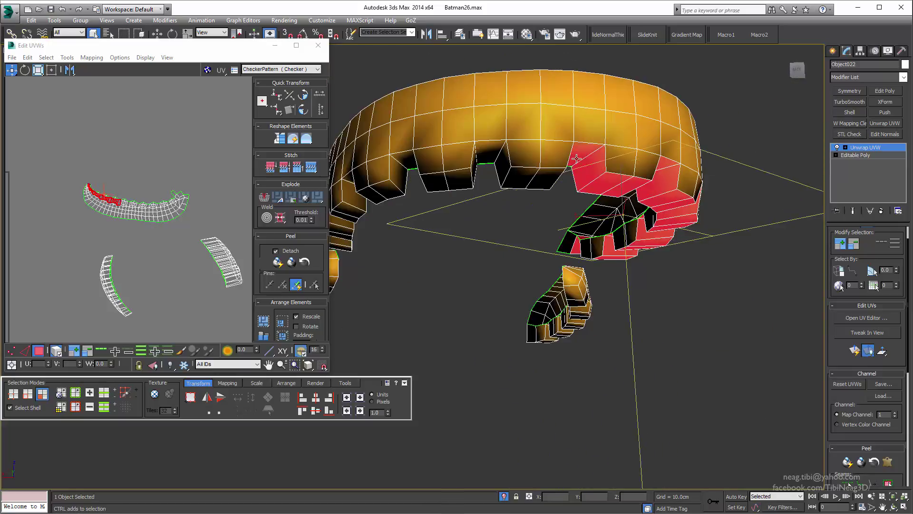
pyautogui.moveTo(566, 194)
pyautogui.keyDown('alt'); pyautogui.mouseDown(button='middle')
pyautogui.moveTo(509, 208)
pyautogui.moveTo(495, 146)
pyautogui.moveTo(469, 159)
pyautogui.mouseUp(button='middle'); pyautogui.keyUp('alt')
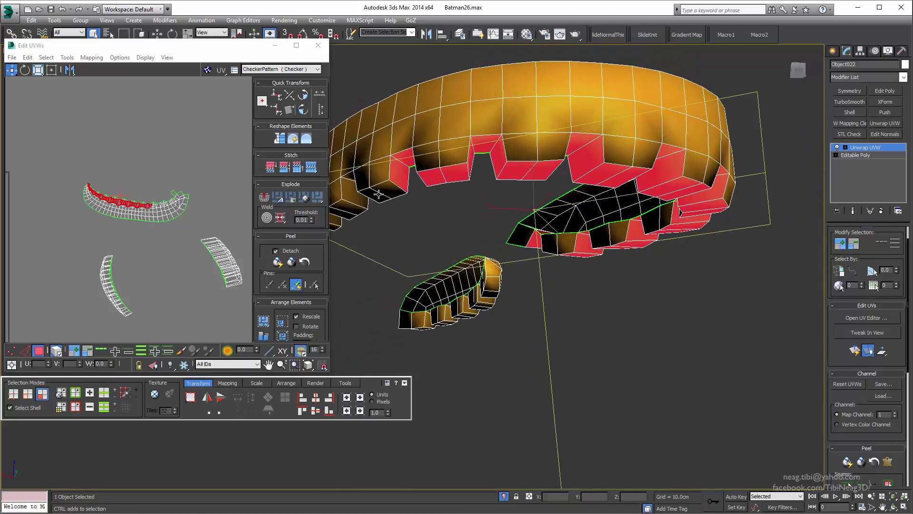
pyautogui.moveTo(378, 194)
pyautogui.keyDown('alt'); pyautogui.mouseDown(button='middle')
pyautogui.moveTo(500, 159)
pyautogui.moveTo(518, 163)
pyautogui.mouseUp(button='middle'); pyautogui.keyUp('alt')
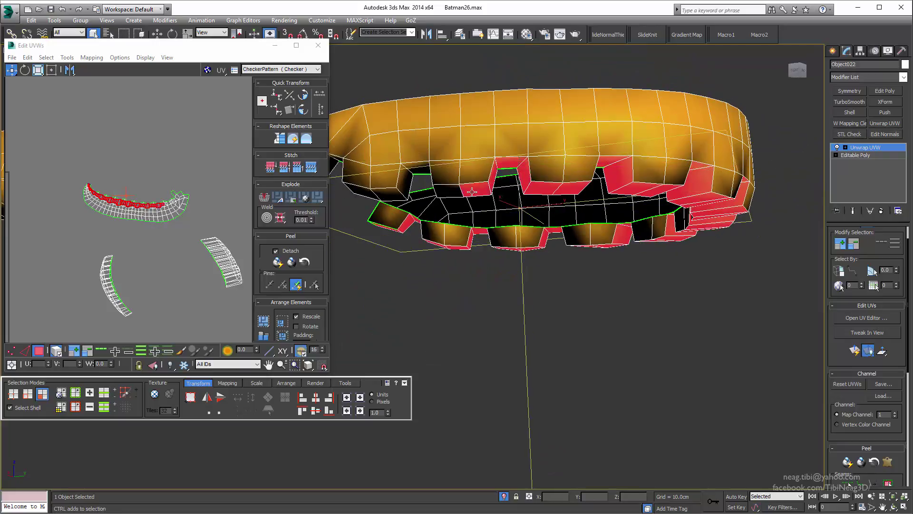
pyautogui.moveTo(471, 192)
pyautogui.keyDown('alt'); pyautogui.mouseDown(button='middle')
pyautogui.moveTo(415, 168)
pyautogui.moveTo(497, 150)
pyautogui.mouseUp(button='middle'); pyautogui.keyUp('alt')
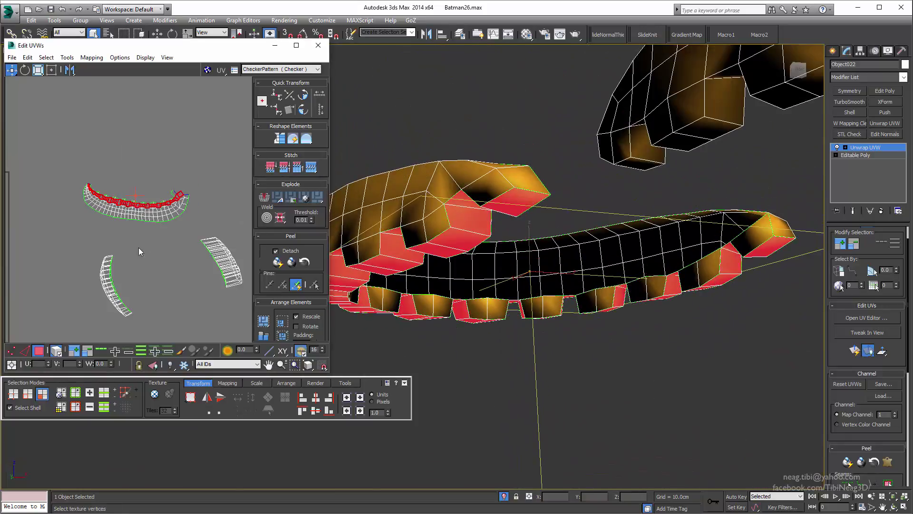
pyautogui.moveTo(143, 210); pyautogui.dragTo(143, 228)
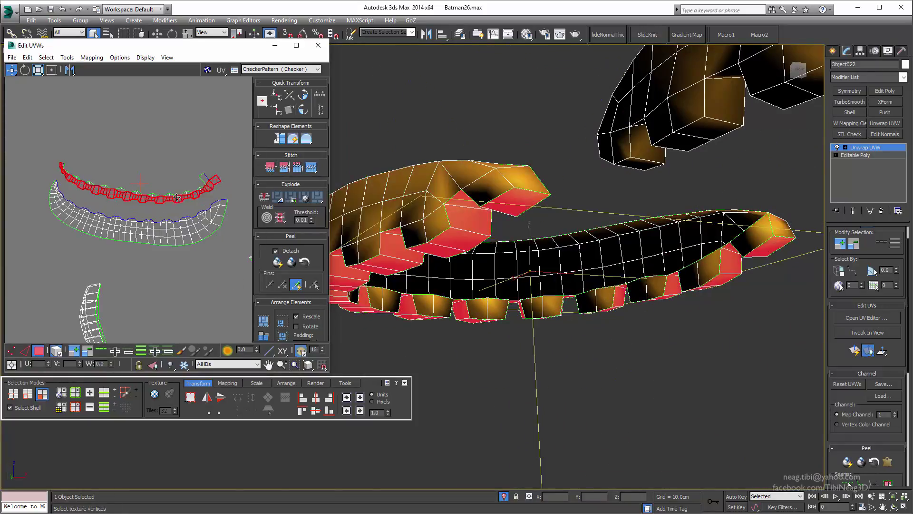
pyautogui.click(161, 165)
pyautogui.moveTo(465, 269)
pyautogui.keyDown('alt'); pyautogui.mouseDown(button='middle')
pyautogui.moveTo(509, 253)
pyautogui.moveTo(383, 295)
pyautogui.mouseUp(button='middle'); pyautogui.keyUp('alt')
pyautogui.scroll(-2, 162, 187)
# Select the toothed ring's UV shell and re-unwrap it with Peel
pyautogui.click(228, 244)
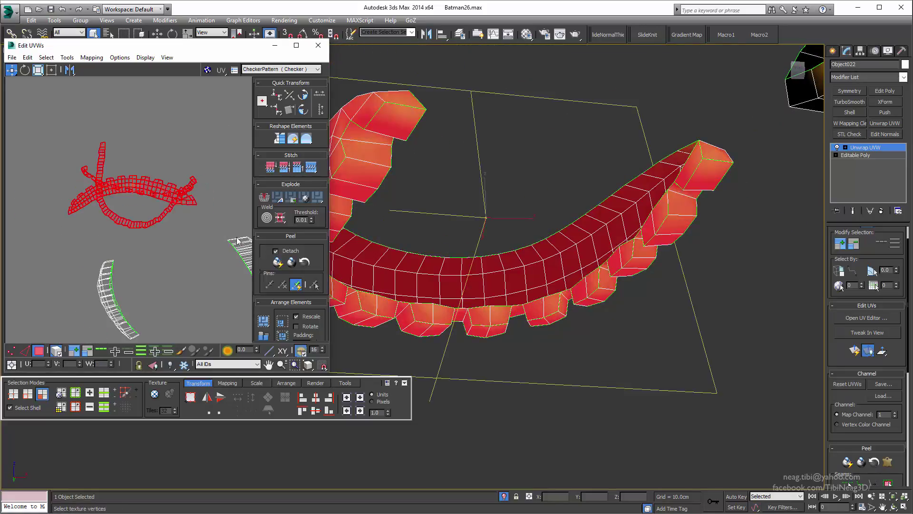
pyautogui.scroll(2, 134, 174)
pyautogui.moveTo(428, 267)
pyautogui.keyDown('alt'); pyautogui.mouseDown(button='middle')
pyautogui.moveTo(474, 286)
pyautogui.moveTo(524, 266)
pyautogui.mouseUp(button='middle'); pyautogui.keyUp('alt')
pyautogui.scroll(1, 87, 206)
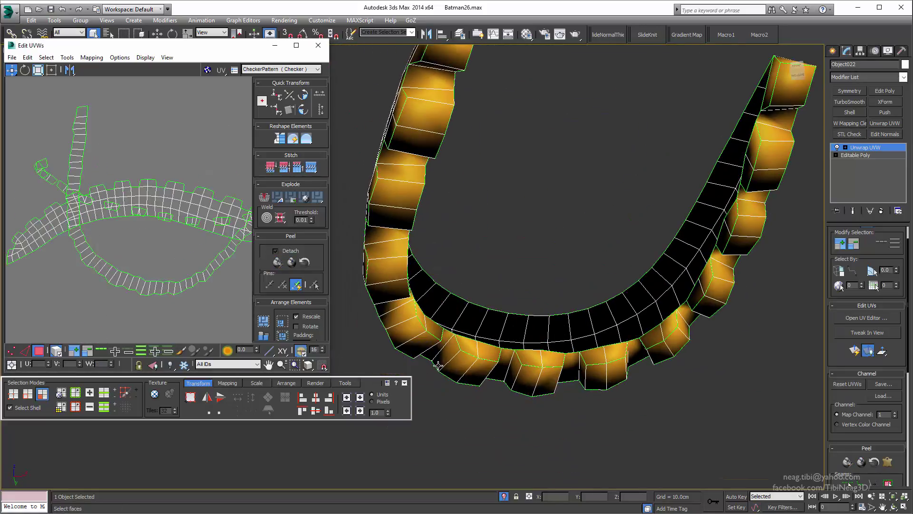
pyautogui.scroll(2, 170, 249)
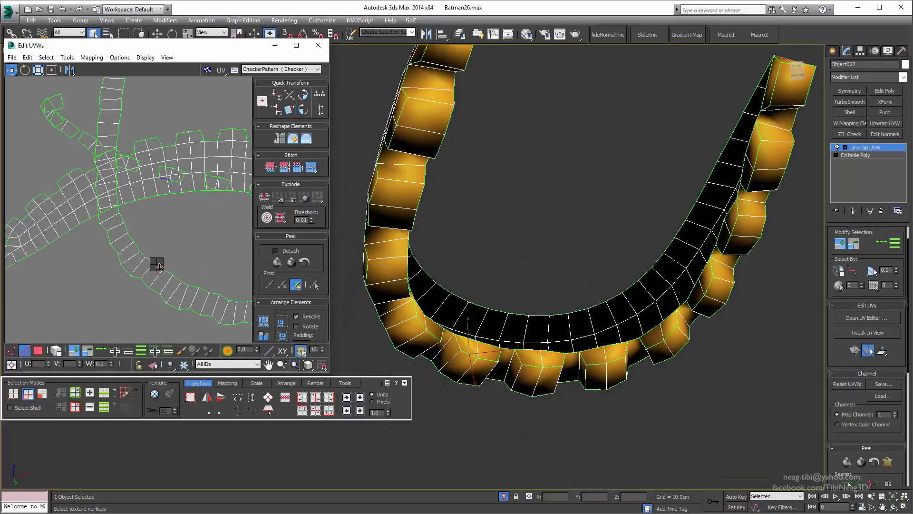
pyautogui.click(160, 267)
pyautogui.press('3')
pyautogui.press('2')
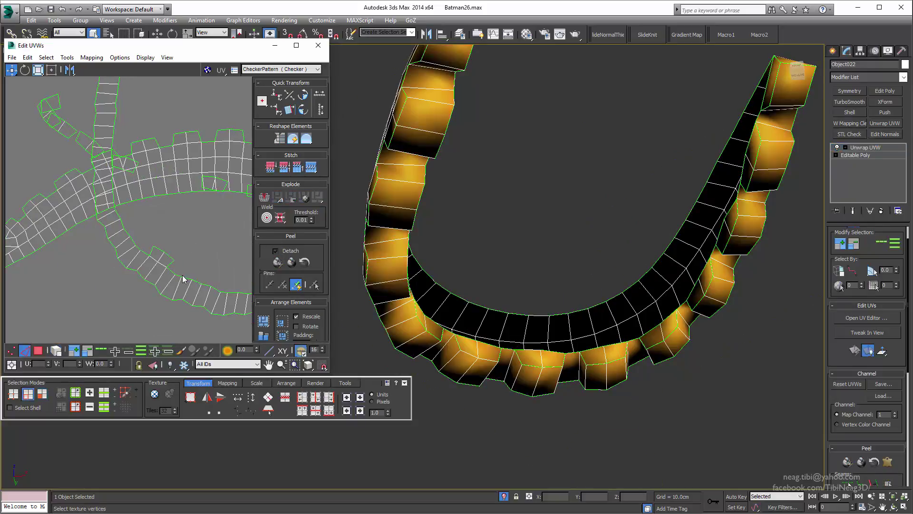
pyautogui.hotkey('ctrl', 'shift', 'p')
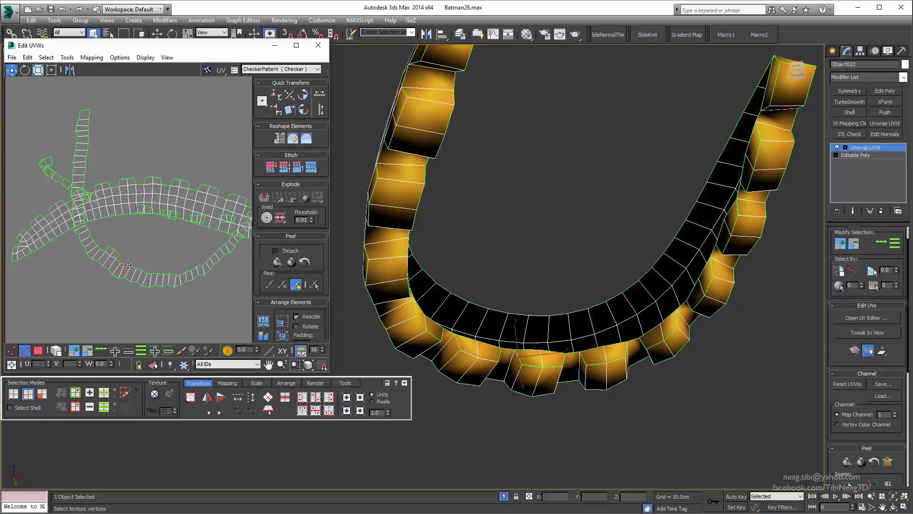
# Rotate the U-shaped UV shell upright
pyautogui.scroll(3, 143, 204)
pyautogui.scroll(2, 152, 196)
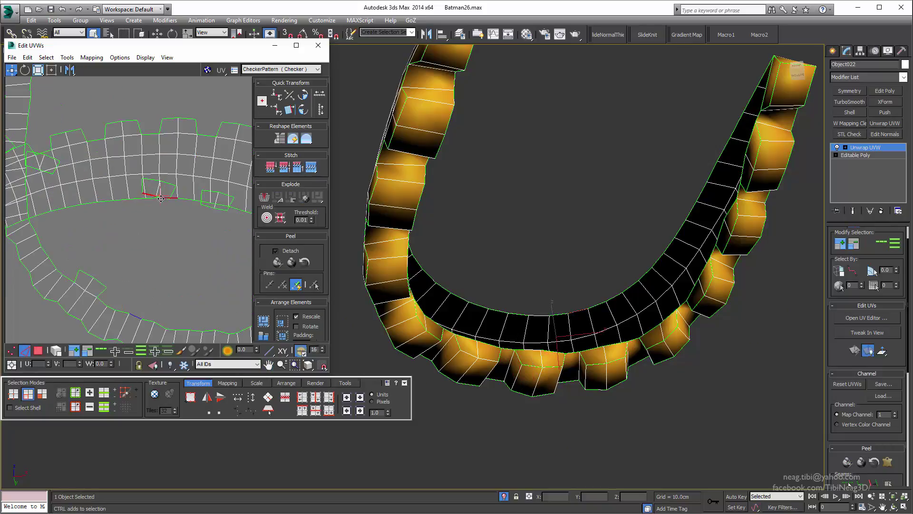
pyautogui.scroll(-3, 161, 197)
pyautogui.press('3')
pyautogui.click(101, 213)
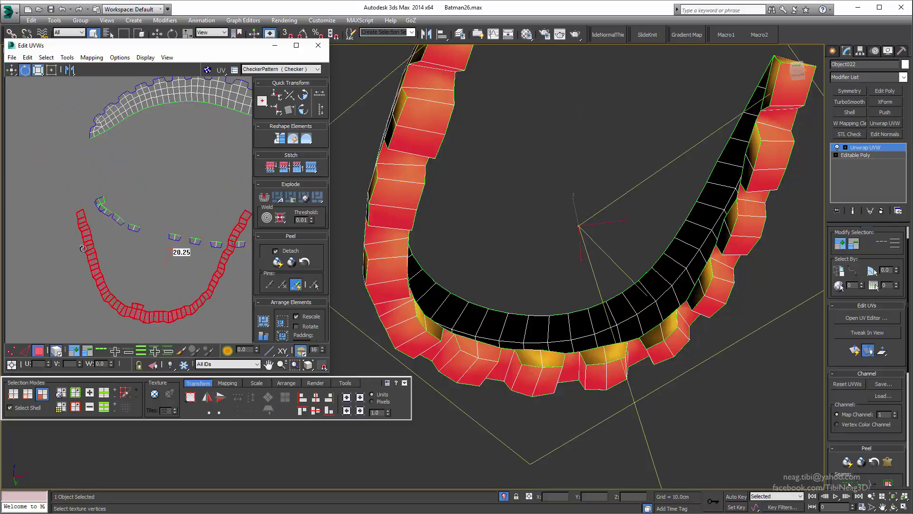
pyautogui.moveTo(83, 249); pyautogui.dragTo(145, 278)
pyautogui.press('q')
# Stitch the loose UV pieces into one strip and maximize the Edit UVWs window
pyautogui.press('2')
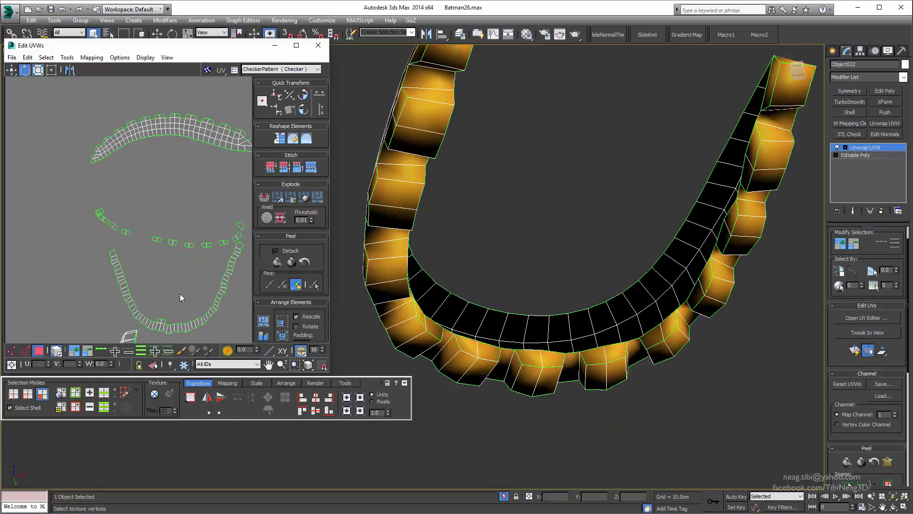
pyautogui.scroll(2, 154, 244)
pyautogui.rightClick(148, 238)
pyautogui.click(122, 279)
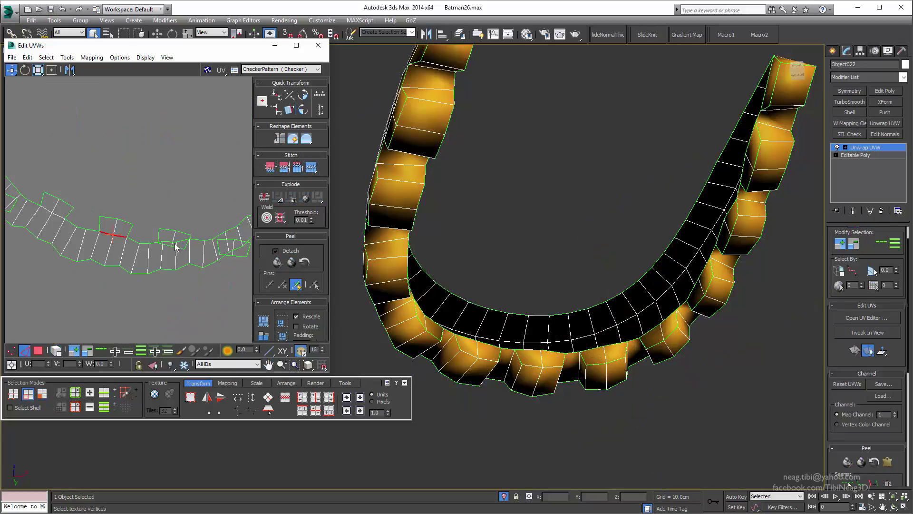
pyautogui.rightClick(173, 246)
pyautogui.click(142, 280)
pyautogui.moveTo(143, 280); pyautogui.dragTo(99, 225, button='middle')
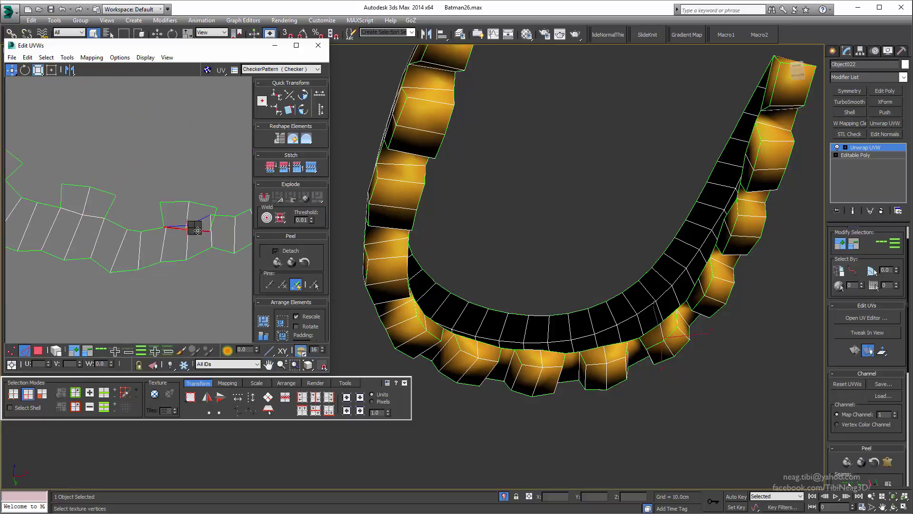
pyautogui.click(296, 45)
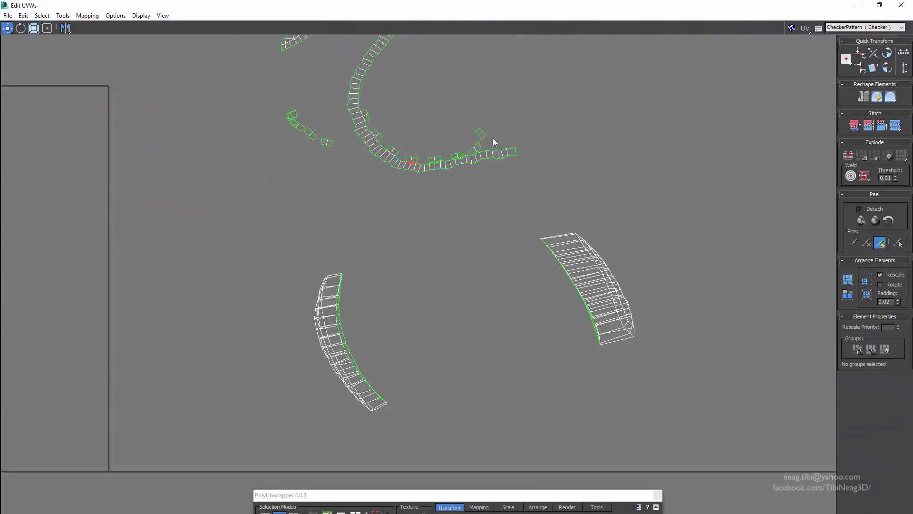
# Stitch the first detached tooth pieces onto the long UV strip along their selected edges
pyautogui.scroll(5, 493, 138)
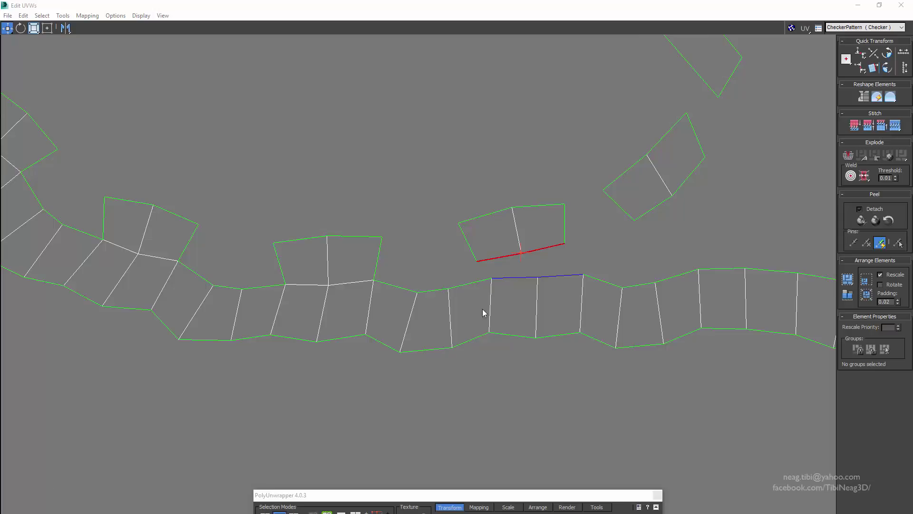
pyautogui.rightClick(465, 241)
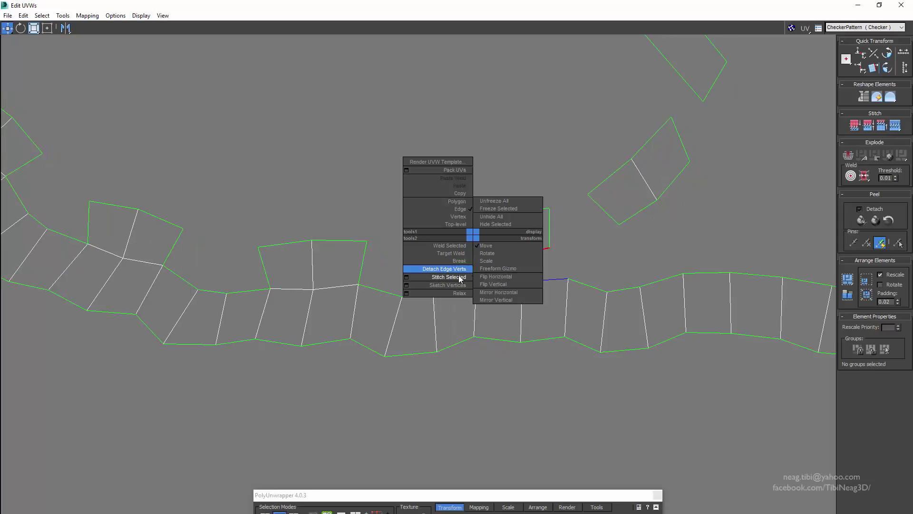
pyautogui.rightClick(550, 226)
pyautogui.click(523, 265)
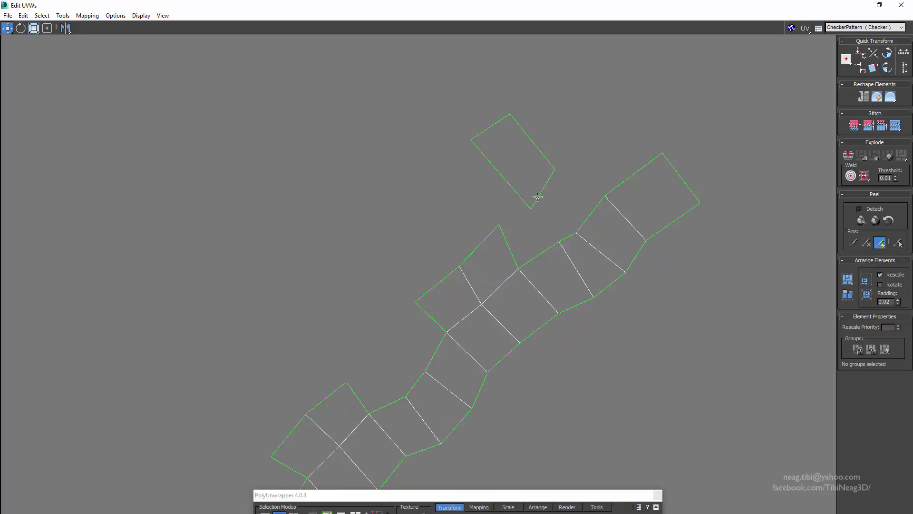
pyautogui.rightClick(537, 197)
pyautogui.click(520, 224)
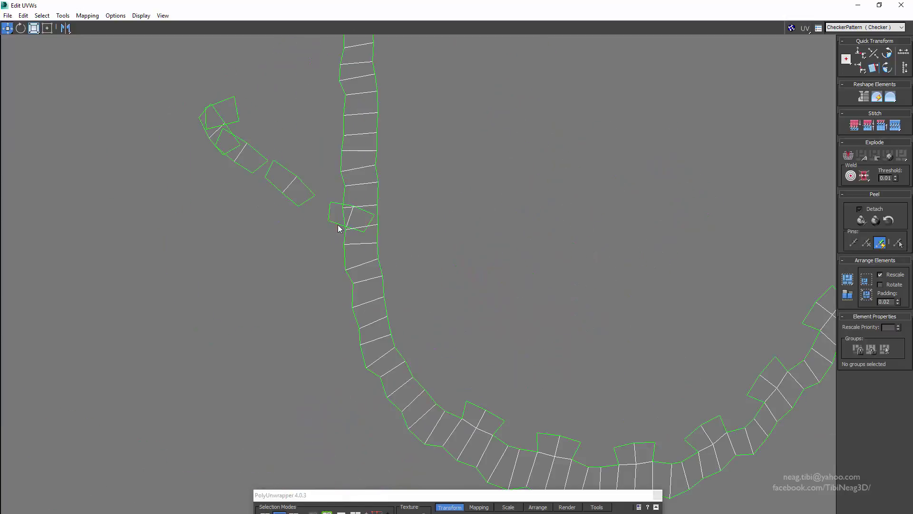
pyautogui.rightClick(339, 229)
pyautogui.click(308, 265)
# Stitch the remaining loose tooth pieces onto the strip, edge by edge
pyautogui.scroll(3, 263, 180)
pyautogui.scroll(3, 256, 164)
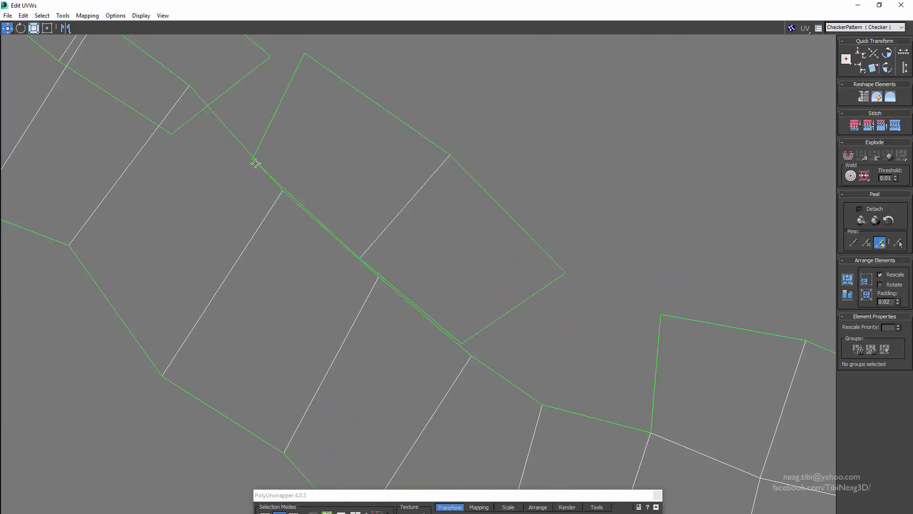
pyautogui.click(255, 163)
pyautogui.rightClick(255, 163)
pyautogui.click(231, 205)
pyautogui.rightClick(210, 210)
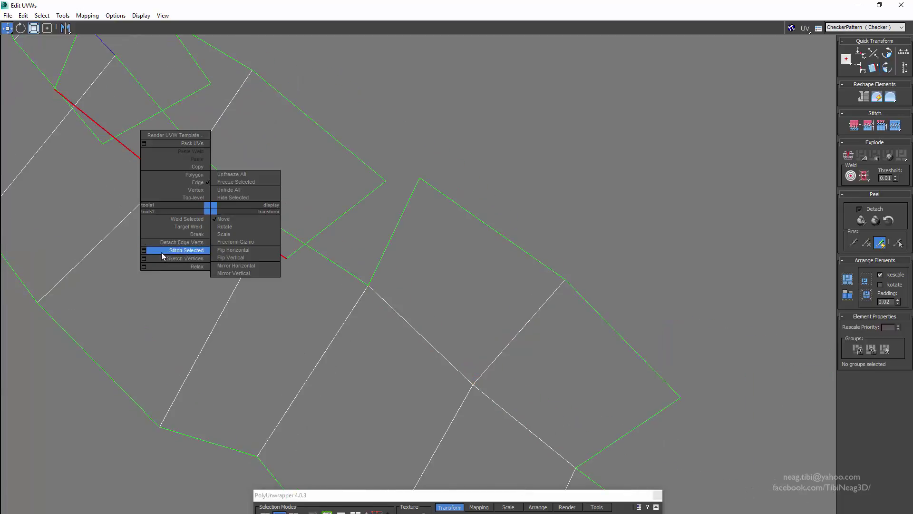
pyautogui.click(162, 252)
pyautogui.rightClick(219, 232)
pyautogui.click(195, 274)
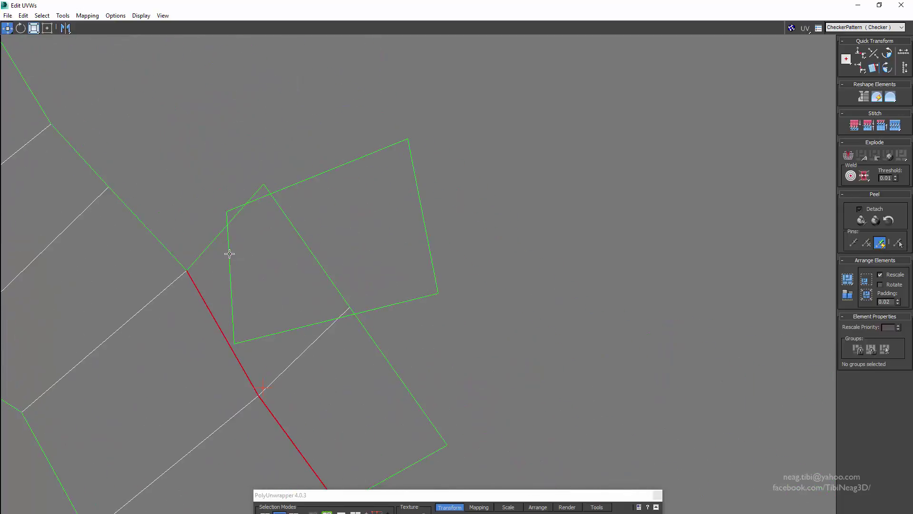
pyautogui.rightClick(229, 251)
pyautogui.click(195, 291)
# Deselect the stitched strip and restore the UV editor to a small window
pyautogui.scroll(-5, 199, 289)
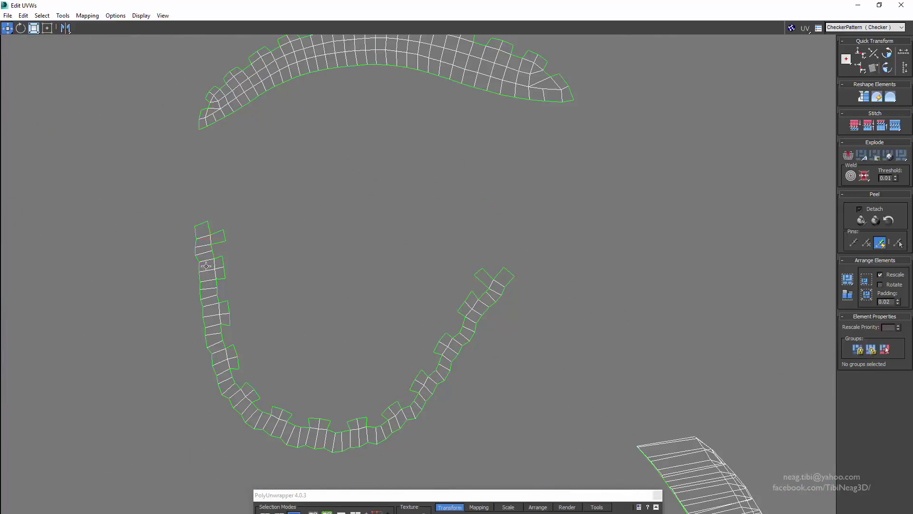
pyautogui.click(526, 214)
pyautogui.scroll(-3, 424, 202)
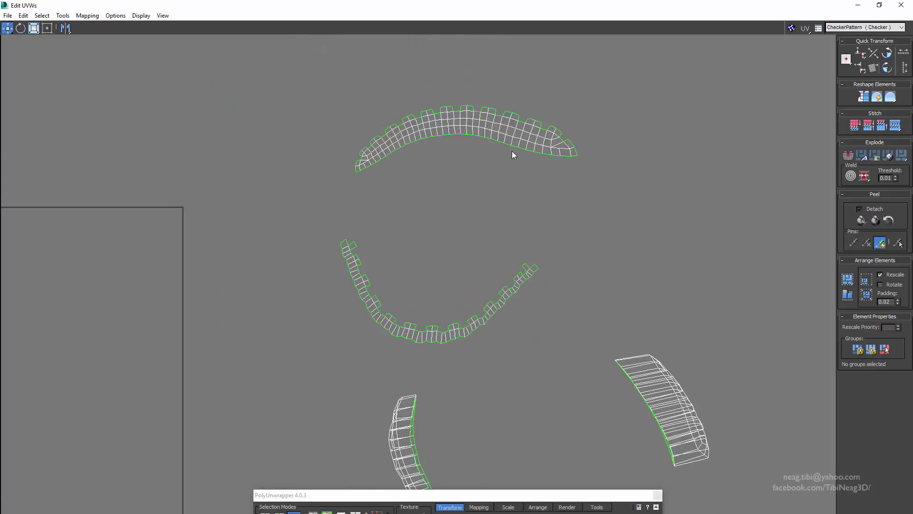
pyautogui.scroll(-2, 408, 323)
pyautogui.doubleClick(778, 10)
# Move the UV editor to the top-left and bring the jaw and sole pieces into view
pyautogui.moveTo(333, 76); pyautogui.dragTo(185, 54)
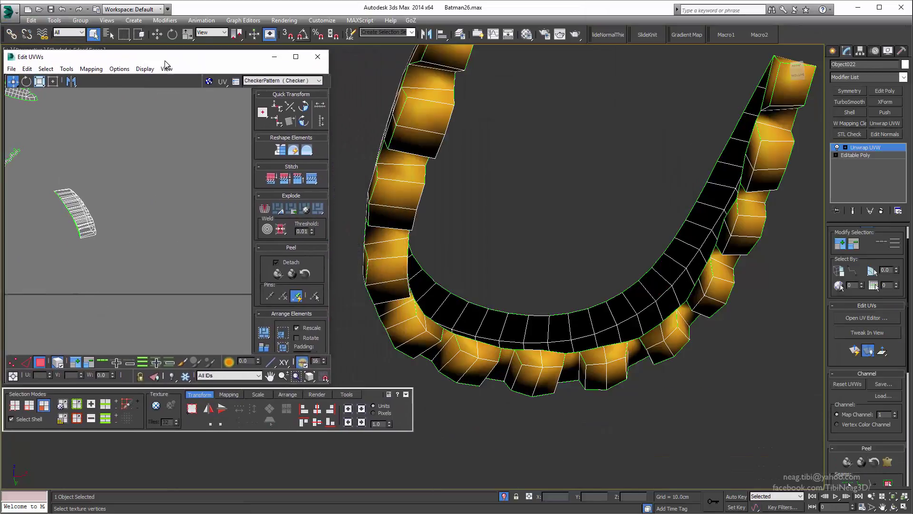
pyautogui.moveTo(581, 217)
pyautogui.keyDown('alt'); pyautogui.mouseDown(button='middle')
pyautogui.moveTo(562, 295)
pyautogui.moveTo(571, 249)
pyautogui.mouseUp(button='middle'); pyautogui.keyUp('alt')
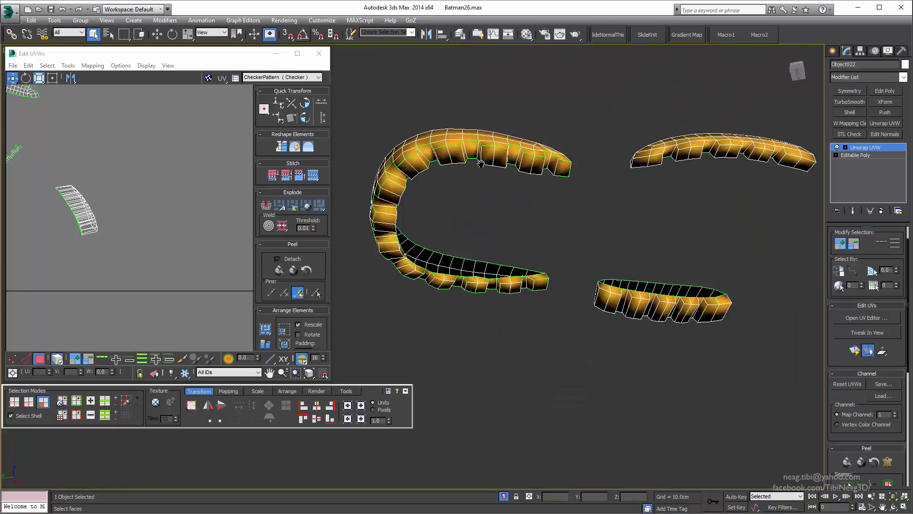
pyautogui.scroll(4, 438, 191)
pyautogui.scroll(-4, 437, 191)
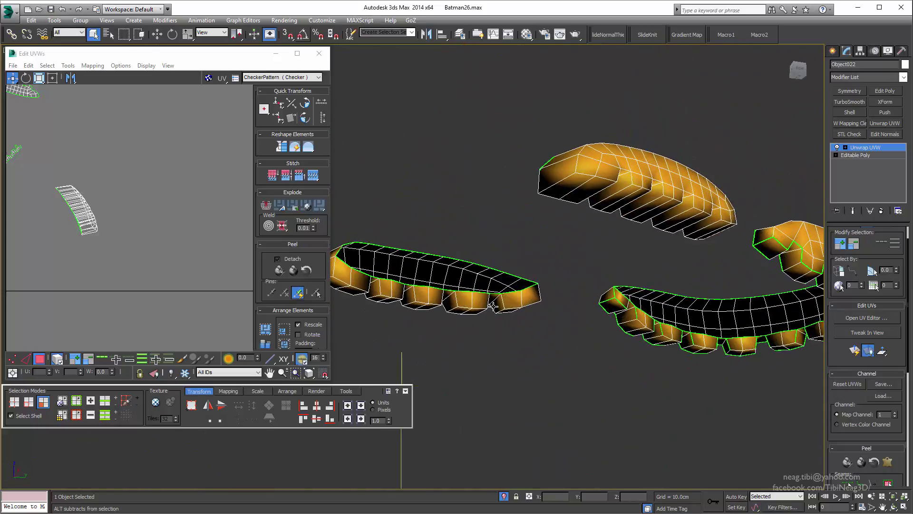
pyautogui.keyDown('alt'); pyautogui.moveTo(437, 191); pyautogui.dragTo(428, 247, button='middle'); pyautogui.keyUp('alt')
pyautogui.scroll(3, 127, 200)
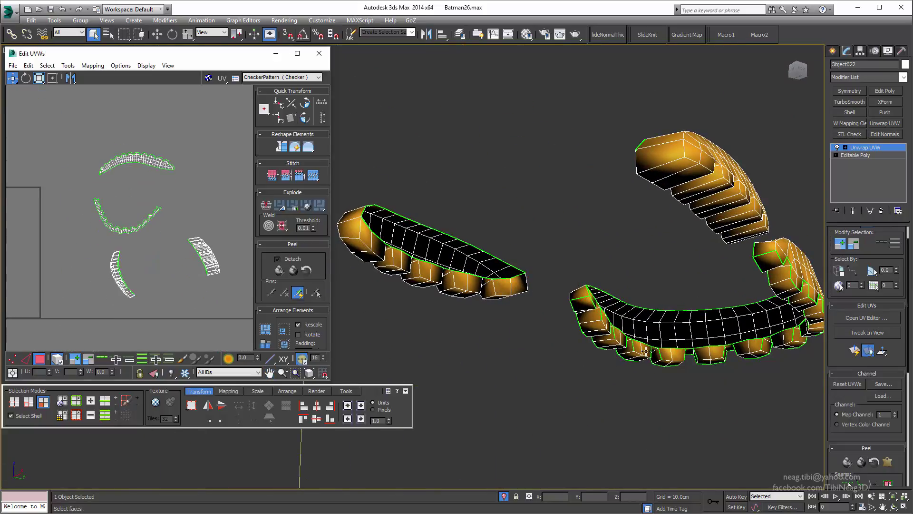
pyautogui.moveTo(420, 287)
pyautogui.keyDown('alt'); pyautogui.mouseDown(button='middle')
pyautogui.moveTo(414, 316)
pyautogui.moveTo(353, 265)
pyautogui.moveTo(417, 319)
pyautogui.moveTo(436, 303)
pyautogui.moveTo(327, 296)
pyautogui.mouseUp(button='middle'); pyautogui.keyUp('alt')
pyautogui.scroll(4, 414, 316)
pyautogui.scroll(-3, 374, 301)
# Select the sole piece's end face and outer side faces
pyautogui.press('2')
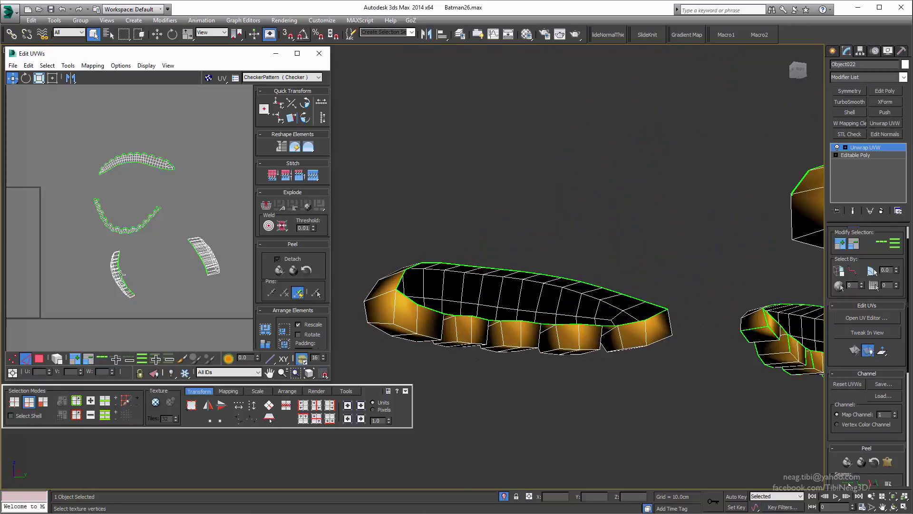
pyautogui.moveTo(123, 302); pyautogui.dragTo(123, 301)
pyautogui.click(279, 270)
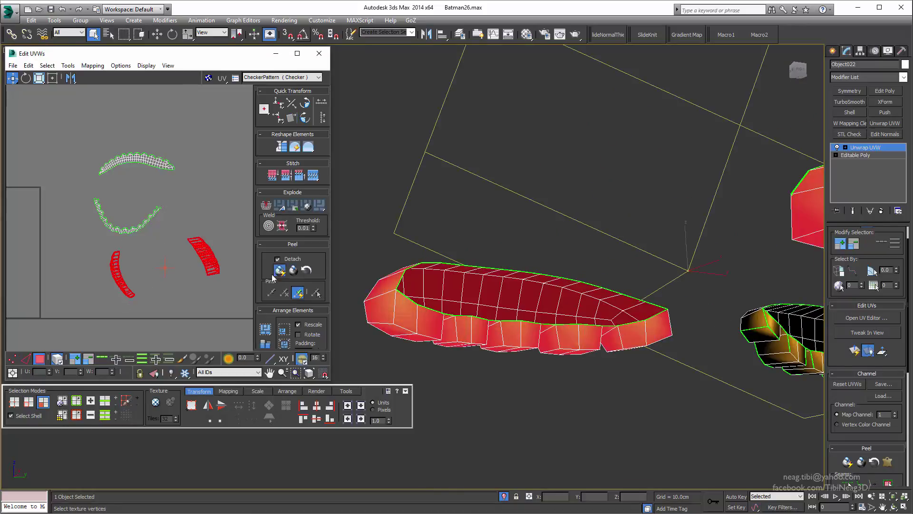
pyautogui.scroll(2, 164, 195)
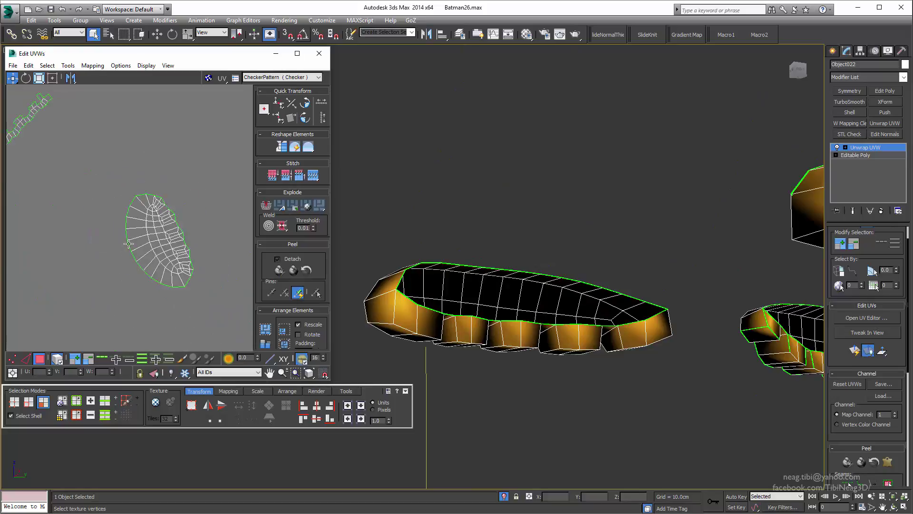
pyautogui.scroll(2, 68, 221)
pyautogui.moveTo(428, 229)
pyautogui.keyDown('alt'); pyautogui.mouseDown(button='middle')
pyautogui.moveTo(452, 247)
pyautogui.moveTo(425, 304)
pyautogui.mouseUp(button='middle'); pyautogui.keyUp('alt')
pyautogui.click(465, 253)
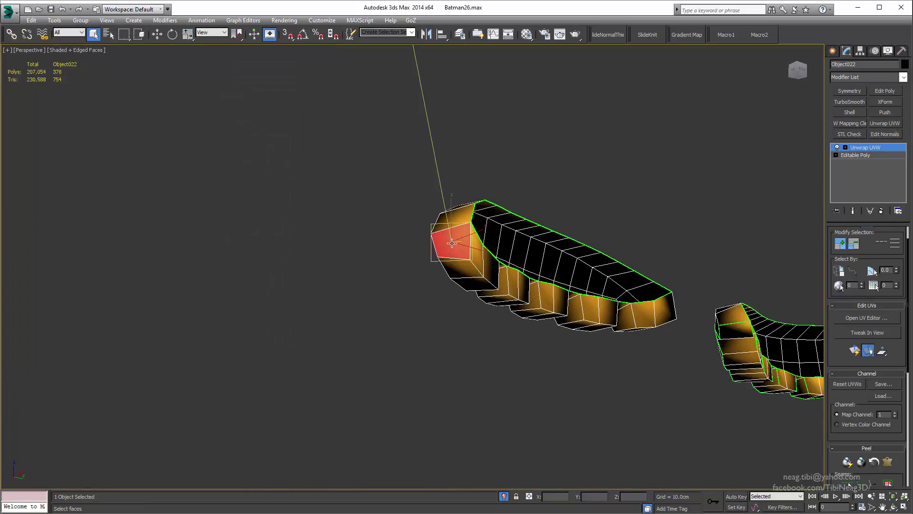
pyautogui.moveTo(465, 253)
pyautogui.keyDown('alt'); pyautogui.mouseDown(button='middle')
pyautogui.moveTo(504, 301)
pyautogui.moveTo(432, 335)
pyautogui.moveTo(443, 347)
pyautogui.moveTo(478, 355)
pyautogui.moveTo(441, 281)
pyautogui.mouseUp(button='middle'); pyautogui.keyUp('alt')
pyautogui.keyDown('ctrl'); pyautogui.click(452, 324); pyautogui.keyUp('ctrl')
pyautogui.keyDown('ctrl'); pyautogui.click(443, 347); pyautogui.keyUp('ctrl')
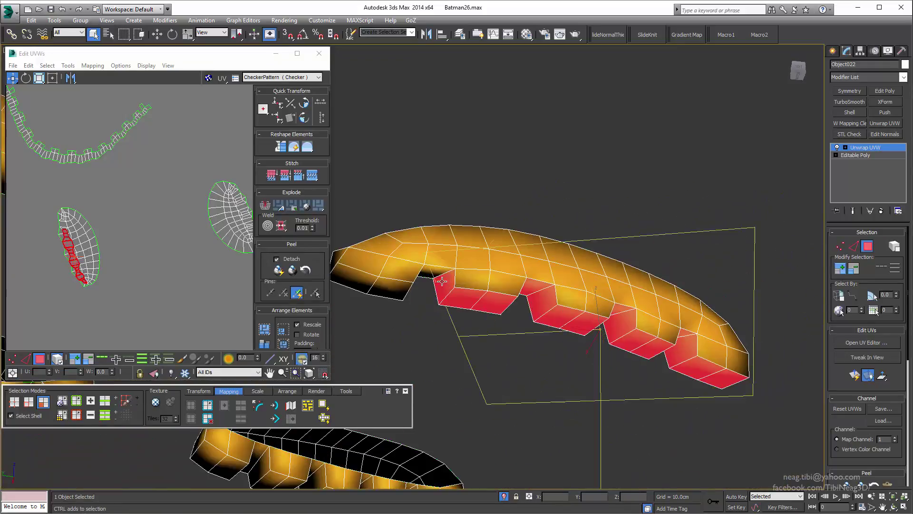
pyautogui.moveTo(360, 278)
pyautogui.keyDown('alt'); pyautogui.mouseDown(button='middle')
pyautogui.moveTo(434, 320)
pyautogui.moveTo(508, 267)
pyautogui.moveTo(491, 265)
pyautogui.moveTo(371, 353)
pyautogui.mouseUp(button='middle'); pyautogui.keyUp('alt')
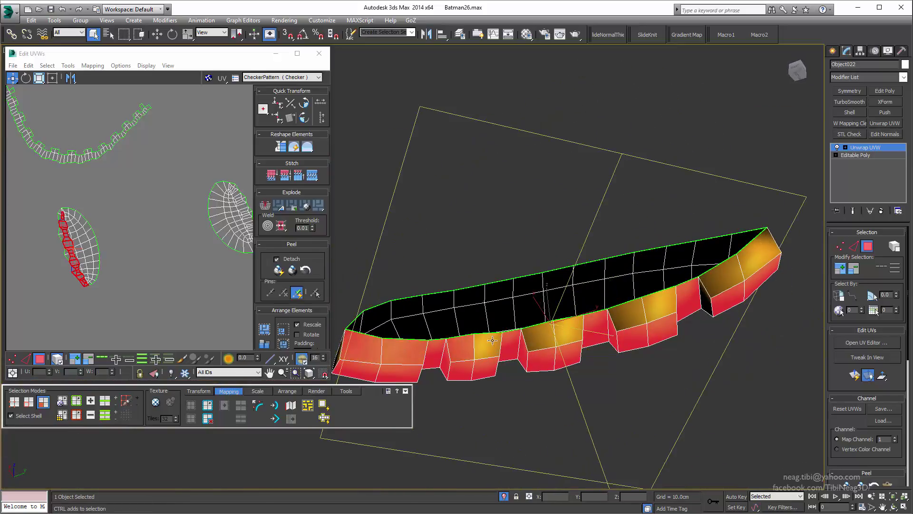
pyautogui.moveTo(679, 290)
pyautogui.keyDown('alt'); pyautogui.mouseDown(button='middle')
pyautogui.moveTo(669, 347)
pyautogui.moveTo(599, 330)
pyautogui.moveTo(452, 355)
pyautogui.mouseUp(button='middle'); pyautogui.keyUp('alt')
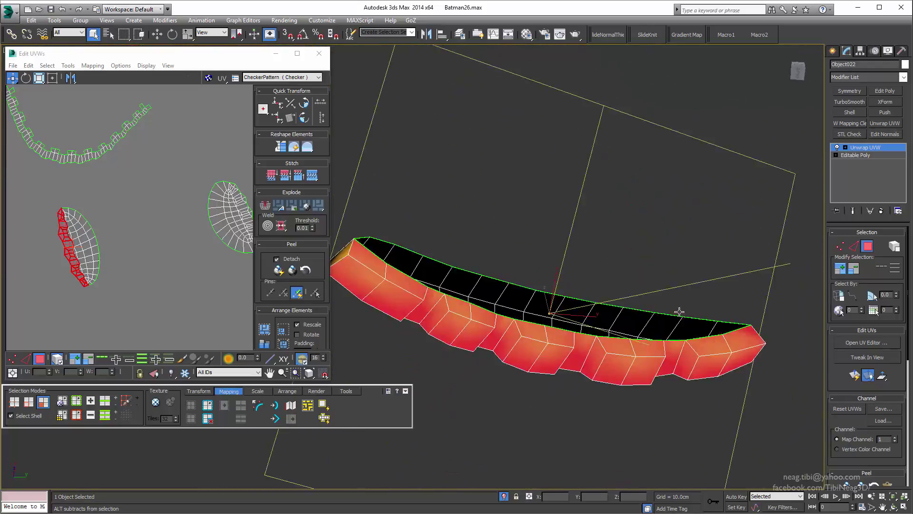
# Peel the selected side faces into their own flat UV island and zoom onto them
pyautogui.rightClick(145, 294)
pyautogui.click(139, 290)
pyautogui.click(79, 247)
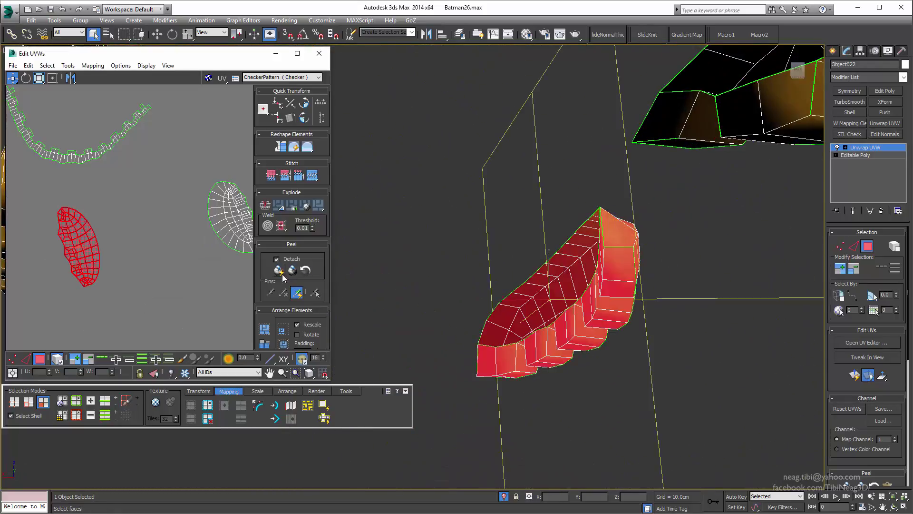
pyautogui.press('z')
pyautogui.moveTo(638, 315)
pyautogui.keyDown('alt'); pyautogui.mouseDown(button='middle')
pyautogui.moveTo(464, 290)
pyautogui.moveTo(437, 363)
pyautogui.moveTo(434, 320)
pyautogui.moveTo(486, 324)
pyautogui.moveTo(505, 386)
pyautogui.moveTo(543, 351)
pyautogui.moveTo(614, 356)
pyautogui.mouseUp(button='middle'); pyautogui.keyUp('alt')
pyautogui.scroll(1, 59, 280)
pyautogui.scroll(1, 59, 281)
pyautogui.press('2')
# Pick the edges between the side blocks of the strip
pyautogui.keyDown('ctrl'); pyautogui.click(674, 309); pyautogui.keyUp('ctrl')
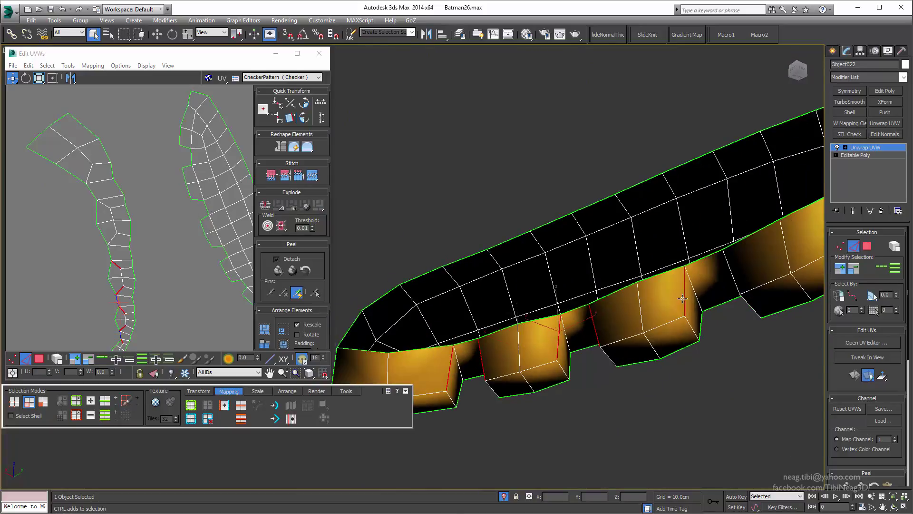
pyautogui.moveTo(674, 309)
pyautogui.keyDown('alt'); pyautogui.mouseDown(button='middle')
pyautogui.moveTo(658, 350)
pyautogui.moveTo(661, 296)
pyautogui.mouseUp(button='middle'); pyautogui.keyUp('alt')
pyautogui.keyDown('ctrl'); pyautogui.click(659, 351); pyautogui.keyUp('ctrl')
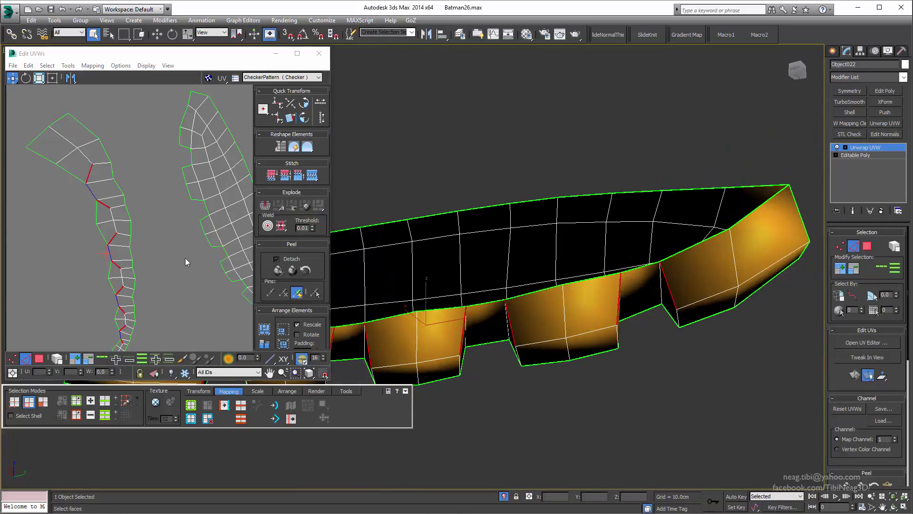
# Select the sole piece's UV shells in face mode and peel them flat
pyautogui.press('3')
pyautogui.click(129, 222)
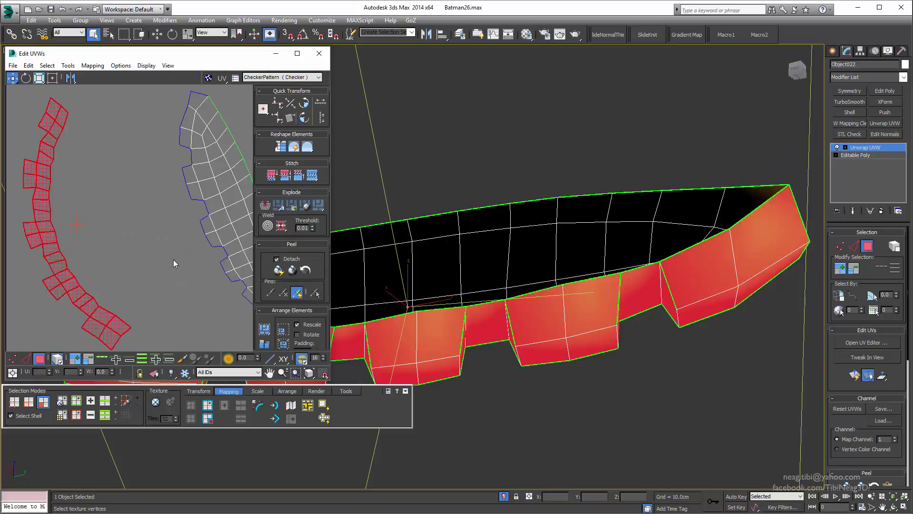
pyautogui.click(173, 259)
pyautogui.scroll(-5, 113, 256)
pyautogui.click(143, 253)
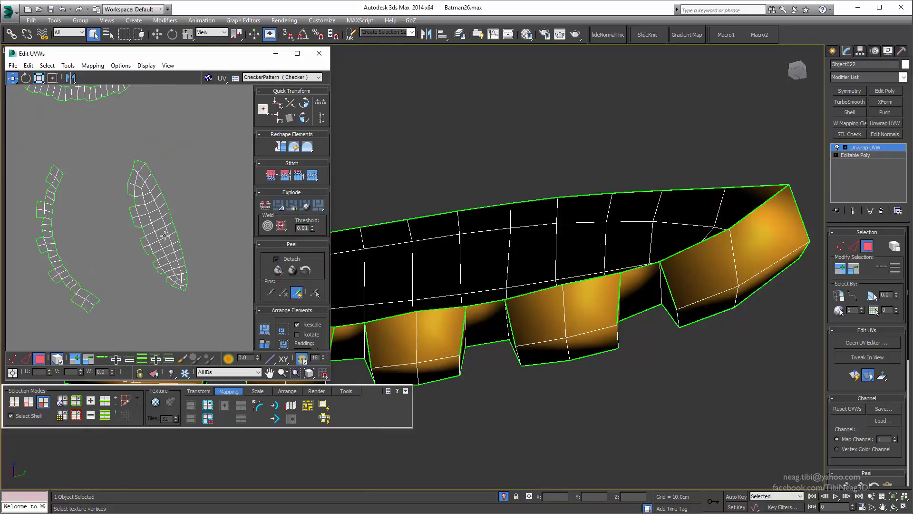
pyautogui.click(381, 272)
pyautogui.moveTo(381, 271)
pyautogui.keyDown('alt'); pyautogui.mouseDown(button='middle')
pyautogui.moveTo(540, 270)
pyautogui.moveTo(515, 244)
pyautogui.mouseUp(button='middle'); pyautogui.keyUp('alt')
pyautogui.scroll(-3, 516, 244)
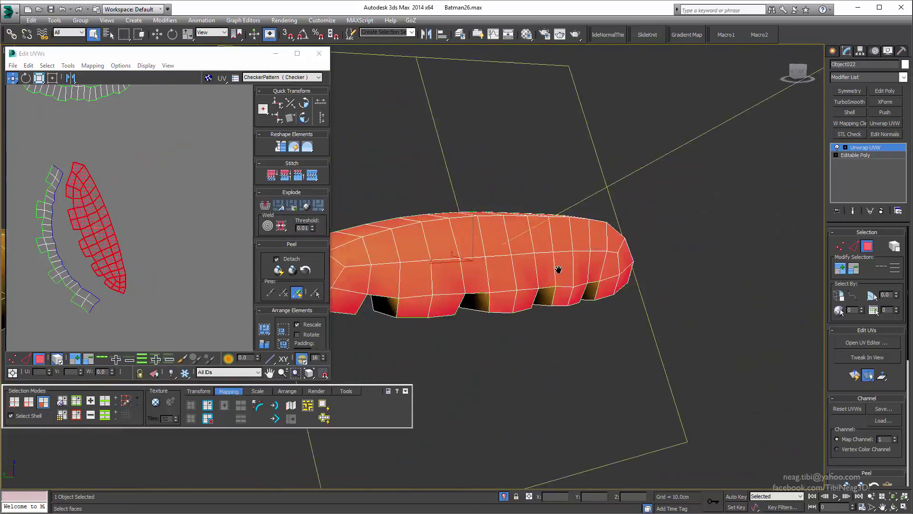
pyautogui.keyDown('alt'); pyautogui.moveTo(556, 269); pyautogui.dragTo(626, 271, button='middle'); pyautogui.keyUp('alt')
pyautogui.click(292, 270)
# Select the outer side faces of the second sole piece
pyautogui.keyDown('alt'); pyautogui.moveTo(475, 285); pyautogui.dragTo(522, 297, button='middle'); pyautogui.keyUp('alt')
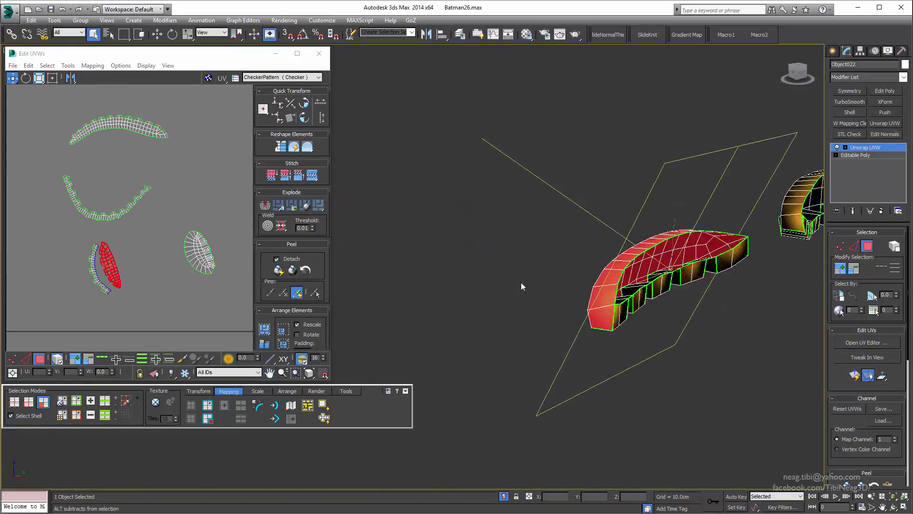
pyautogui.scroll(3, 489, 251)
pyautogui.moveTo(489, 250)
pyautogui.keyDown('alt'); pyautogui.mouseDown(button='middle')
pyautogui.moveTo(505, 300)
pyautogui.moveTo(542, 276)
pyautogui.moveTo(565, 283)
pyautogui.mouseUp(button='middle'); pyautogui.keyUp('alt')
pyautogui.click(505, 301)
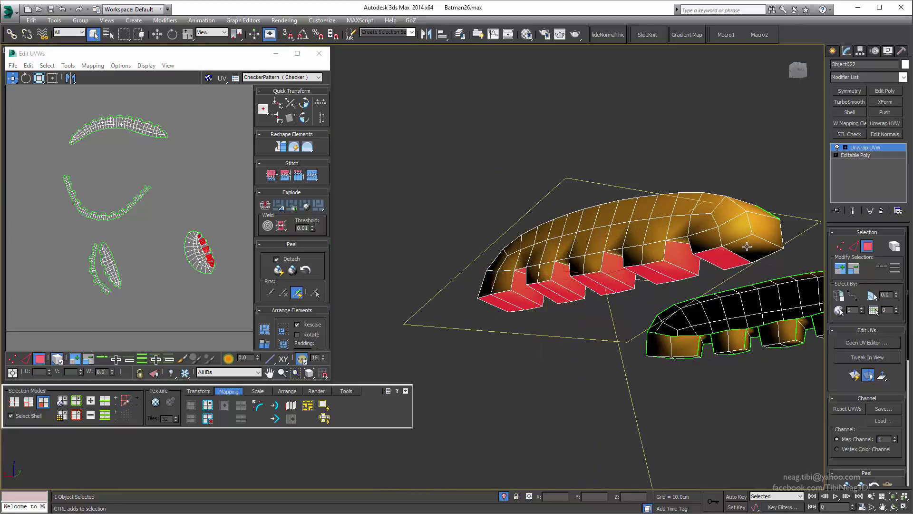
pyautogui.keyDown('alt'); pyautogui.moveTo(747, 246); pyautogui.dragTo(737, 270, button='middle'); pyautogui.keyUp('alt')
pyautogui.moveTo(611, 258)
pyautogui.keyDown('alt'); pyautogui.mouseDown(button='middle')
pyautogui.moveTo(650, 237)
pyautogui.moveTo(676, 241)
pyautogui.mouseUp(button='middle'); pyautogui.keyUp('alt')
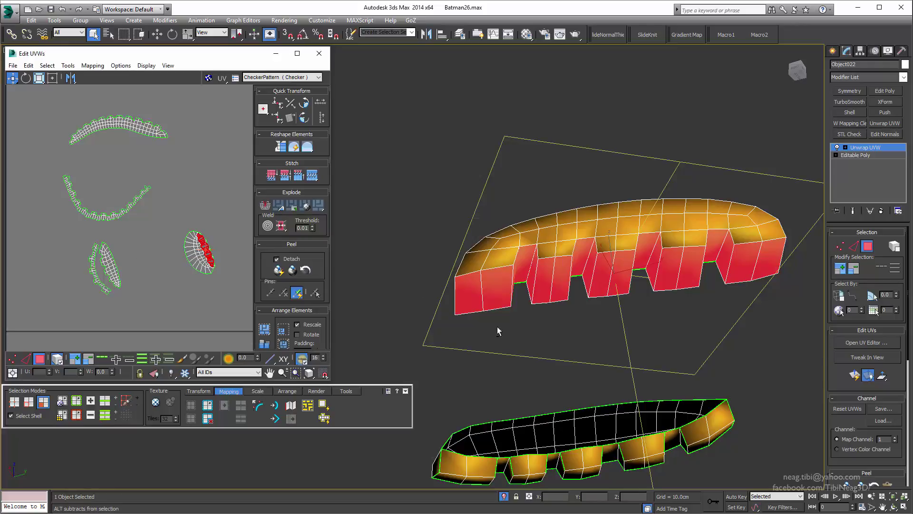
pyautogui.moveTo(498, 327)
pyautogui.keyDown('alt'); pyautogui.mouseDown(button='middle')
pyautogui.moveTo(581, 302)
pyautogui.moveTo(444, 346)
pyautogui.moveTo(419, 333)
pyautogui.mouseUp(button='middle'); pyautogui.keyUp('alt')
pyautogui.keyDown('ctrl'); pyautogui.click(443, 346); pyautogui.keyUp('ctrl')
# Pick the seam edges on the second sole piece and break its UVs there
pyautogui.press('2')
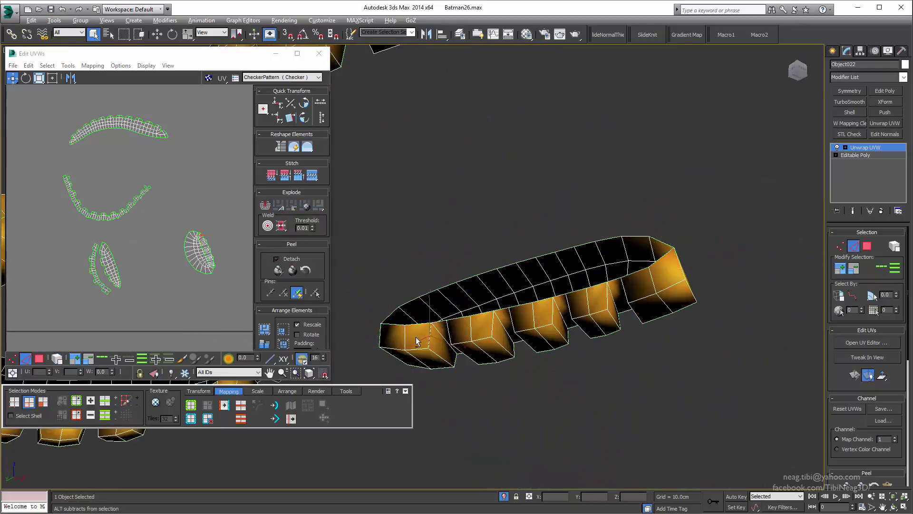
pyautogui.scroll(5, 489, 362)
pyautogui.scroll(-5, 452, 374)
pyautogui.moveTo(452, 373)
pyautogui.keyDown('alt'); pyautogui.mouseDown(button='middle')
pyautogui.moveTo(451, 340)
pyautogui.moveTo(461, 328)
pyautogui.mouseUp(button='middle'); pyautogui.keyUp('alt')
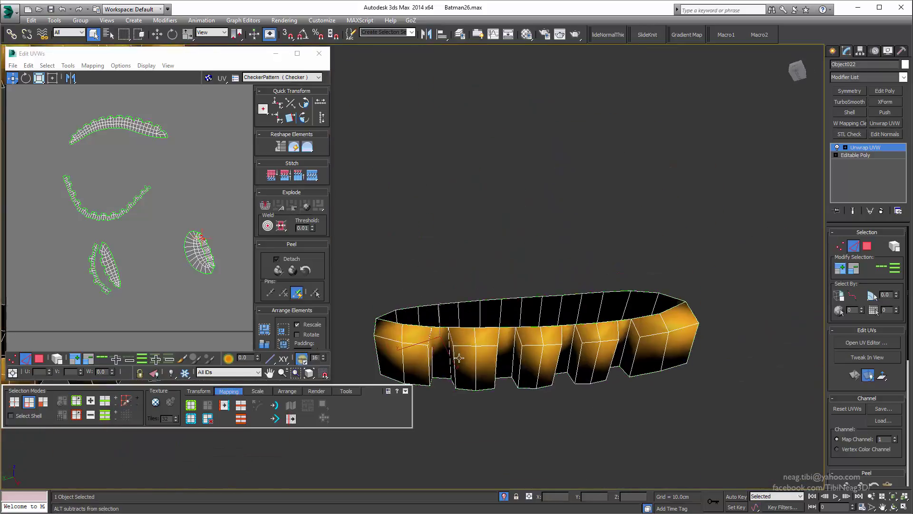
pyautogui.scroll(4, 469, 320)
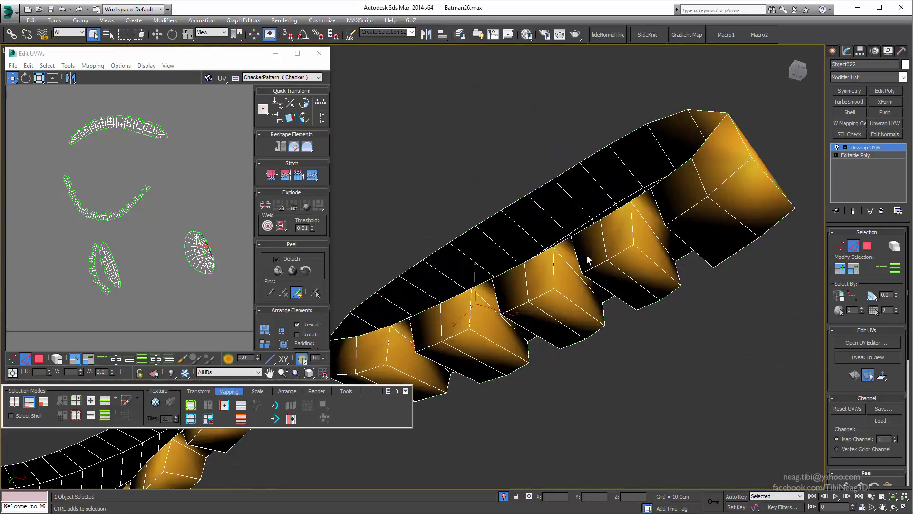
pyautogui.moveTo(620, 234)
pyautogui.keyDown('alt'); pyautogui.mouseDown(button='middle')
pyautogui.moveTo(684, 192)
pyautogui.moveTo(571, 214)
pyautogui.mouseUp(button='middle'); pyautogui.keyUp('alt')
pyautogui.rightClick(171, 233)
pyautogui.click(150, 267)
# Peel the right UV island flat and pack all islands into the UV square
pyautogui.press('3')
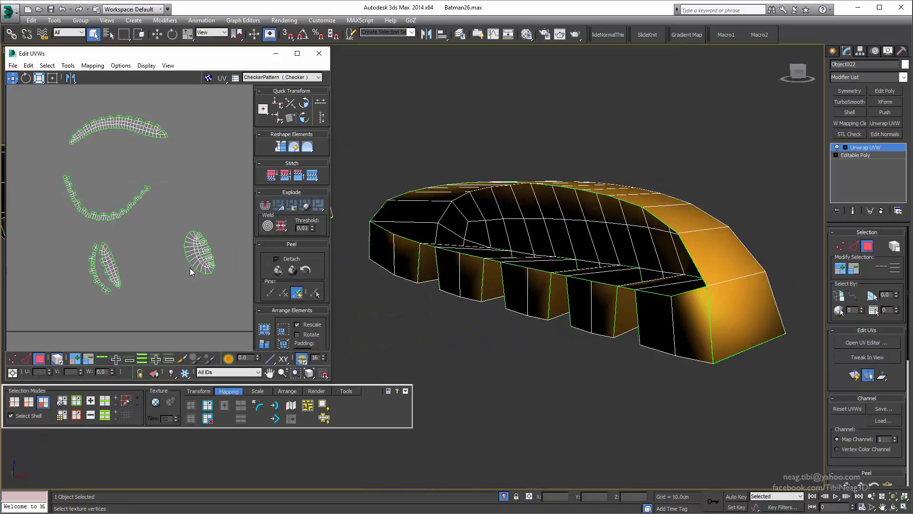
pyautogui.click(190, 267)
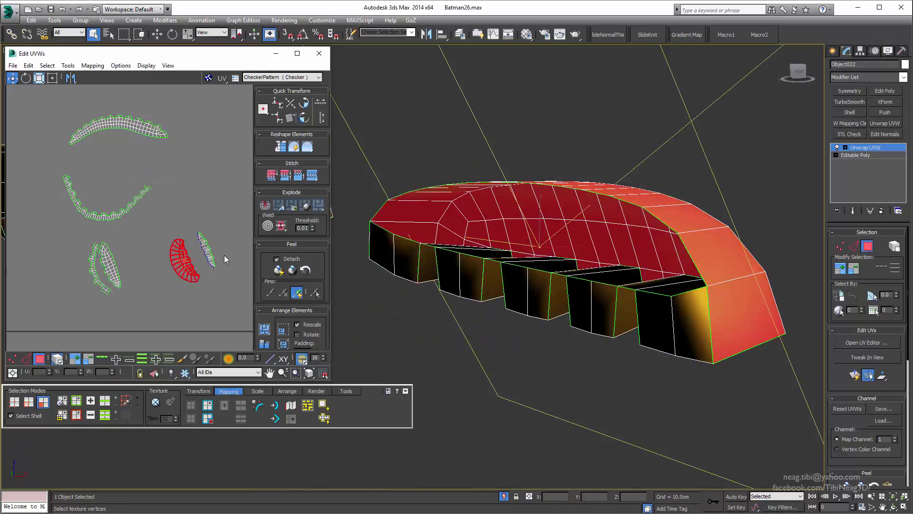
pyautogui.click(192, 298)
pyautogui.scroll(-3, 192, 298)
pyautogui.click(287, 391)
pyautogui.click(191, 405)
# Collapse the Unwrap UVW into the editable poly
pyautogui.scroll(2, 178, 222)
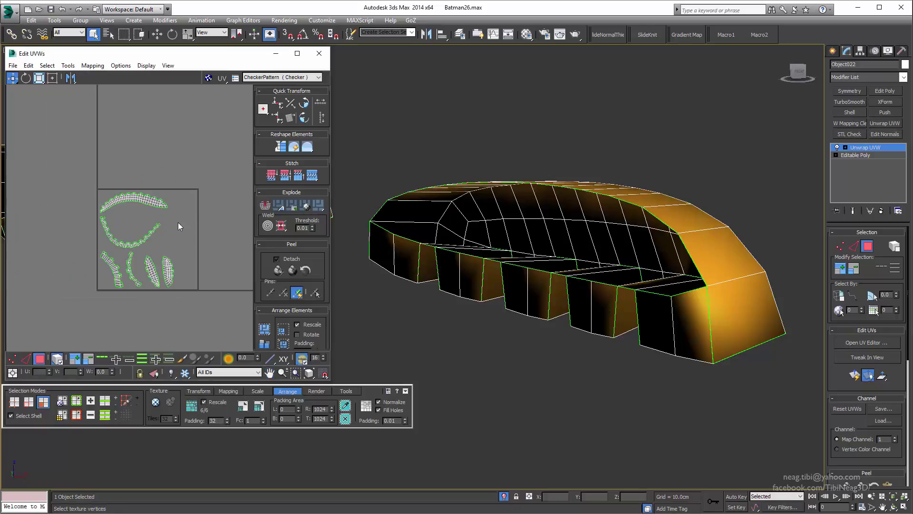
pyautogui.scroll(-3, 524, 228)
pyautogui.rightClick(496, 239)
pyautogui.click(619, 338)
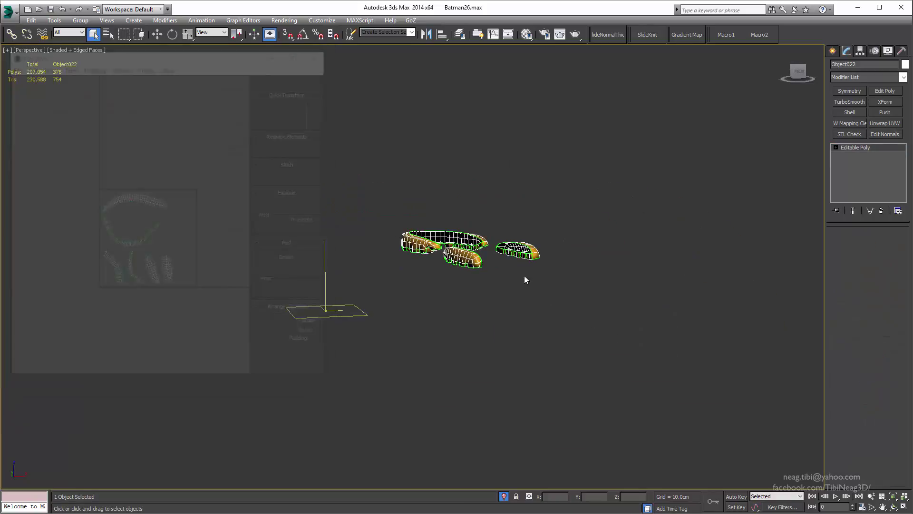
# Show the whole model, then flatten a UV Master clone of the sole pieces to preview their UVs
pyautogui.click(503, 497)
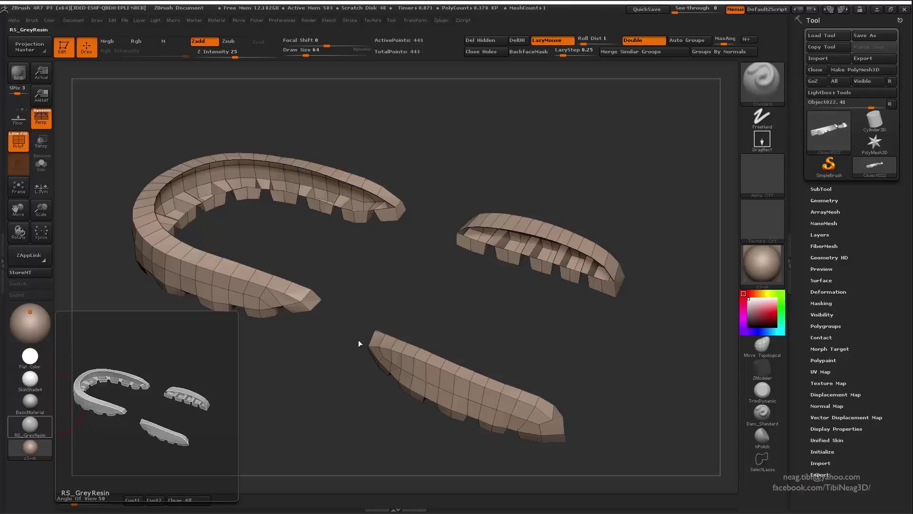
pyautogui.click(441, 20)
pyautogui.scroll(-5, 544, 149)
pyautogui.scroll(2, 544, 150)
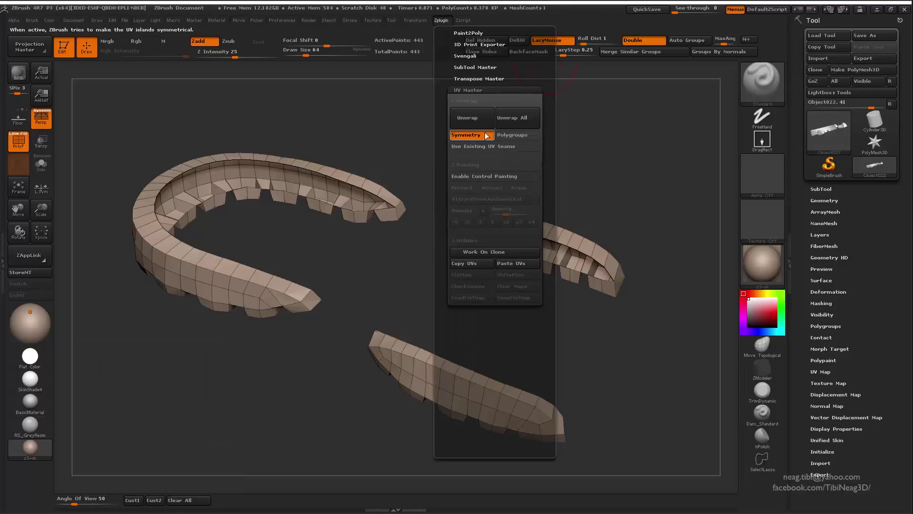
pyautogui.click(495, 249)
pyautogui.click(469, 276)
pyautogui.press('f')
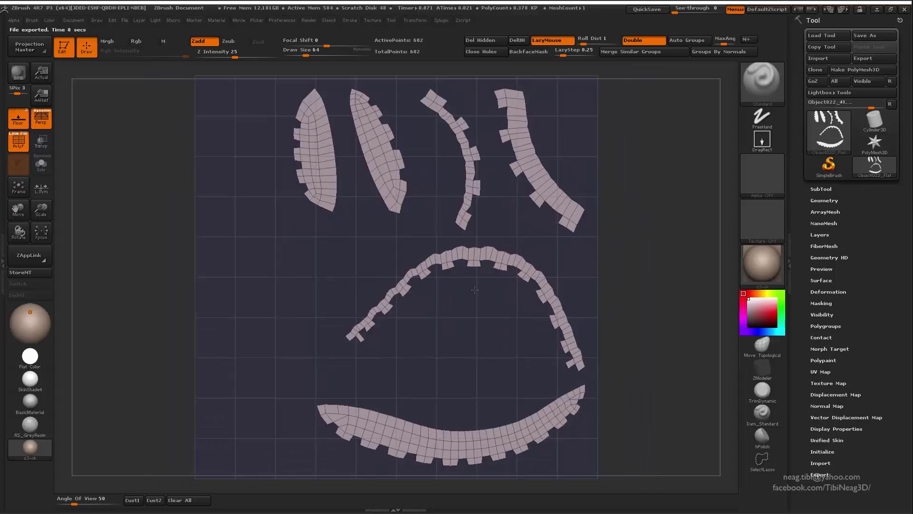
# Unflatten the mesh and send it back to 3ds Max with GoZ
pyautogui.click(443, 22)
pyautogui.click(469, 276)
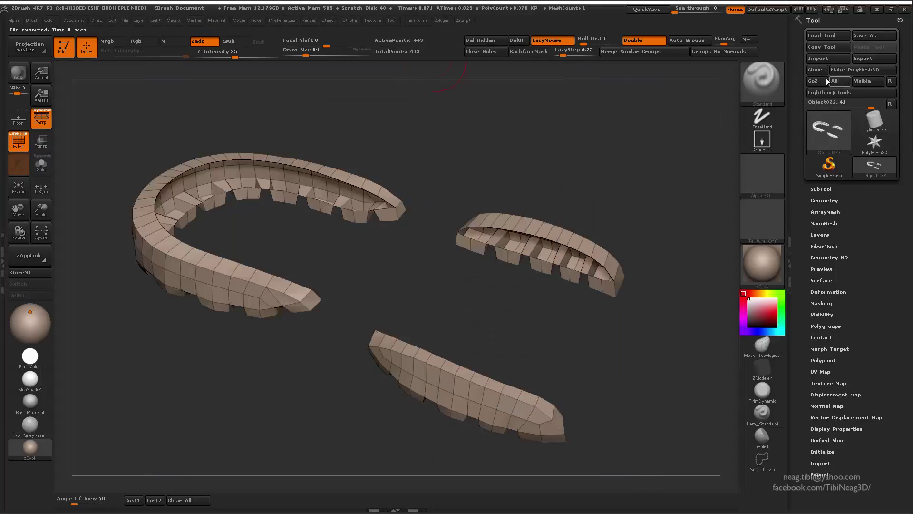
pyautogui.click(824, 79)
# Select all sole polygons, then delete the old sole object and select the new one
pyautogui.scroll(6, 394, 307)
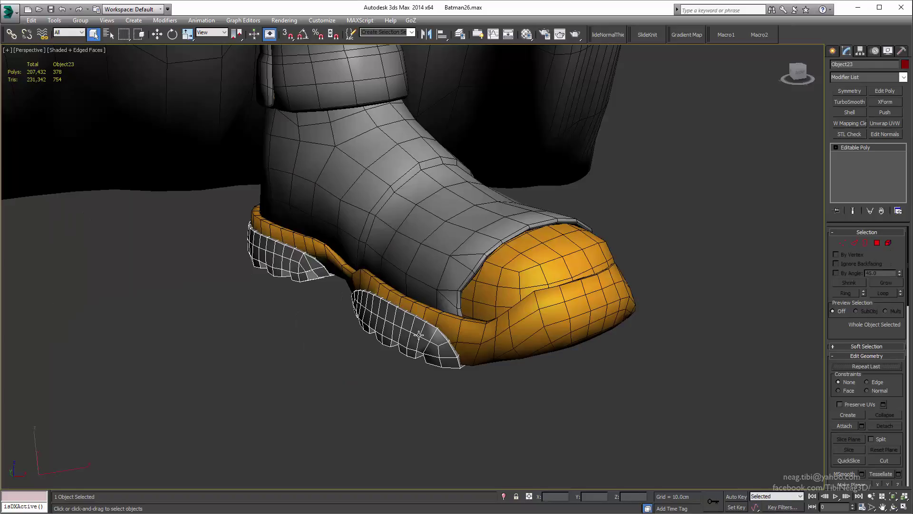
pyautogui.press('4')
pyautogui.hotkey('ctrl', 'a')
pyautogui.scroll(-3, 907, 452)
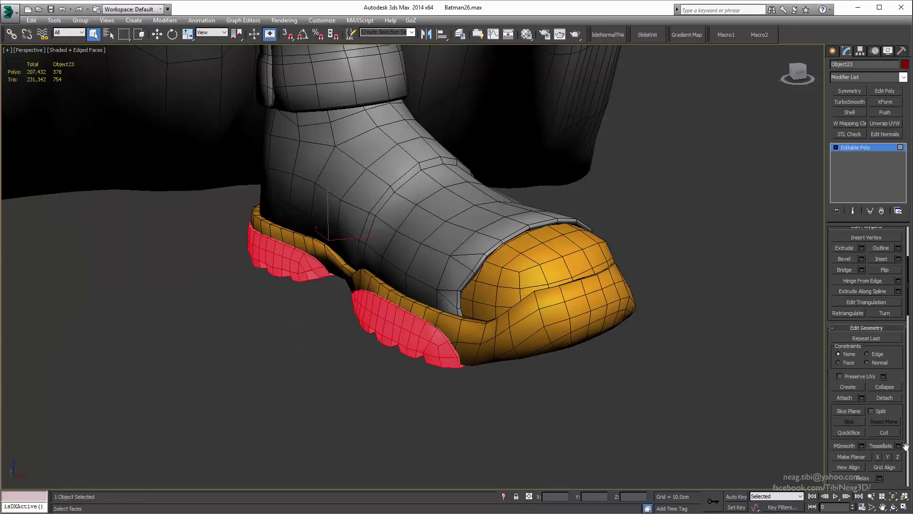
pyautogui.scroll(-5, 904, 283)
pyautogui.scroll(-5, 886, 275)
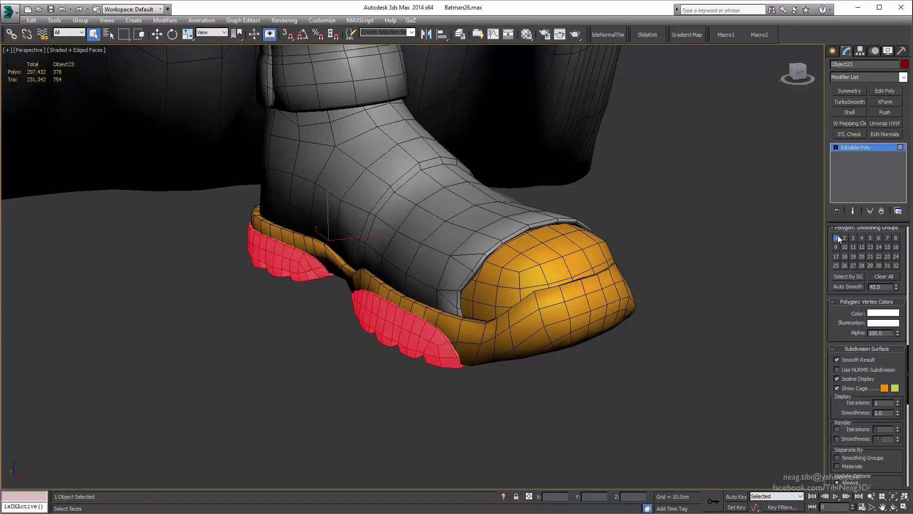
pyautogui.press('4')
pyautogui.click(410, 355)
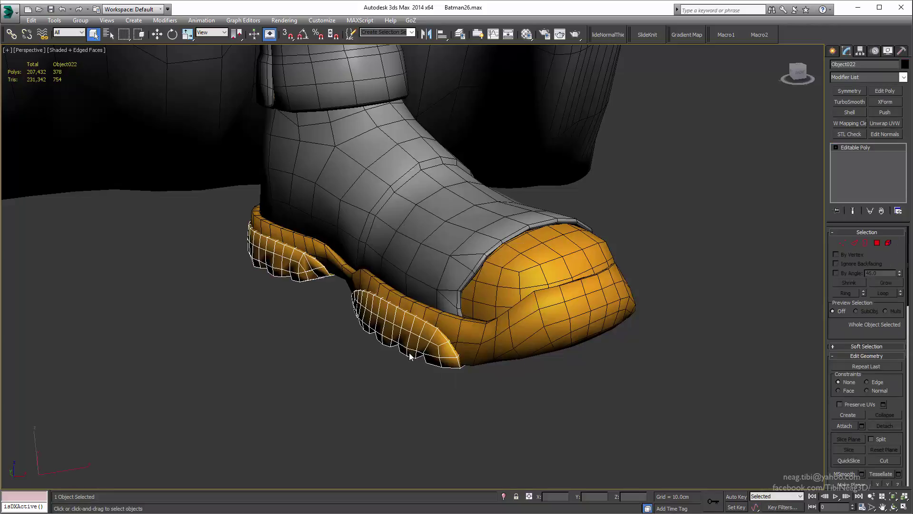
pyautogui.press('Delete')
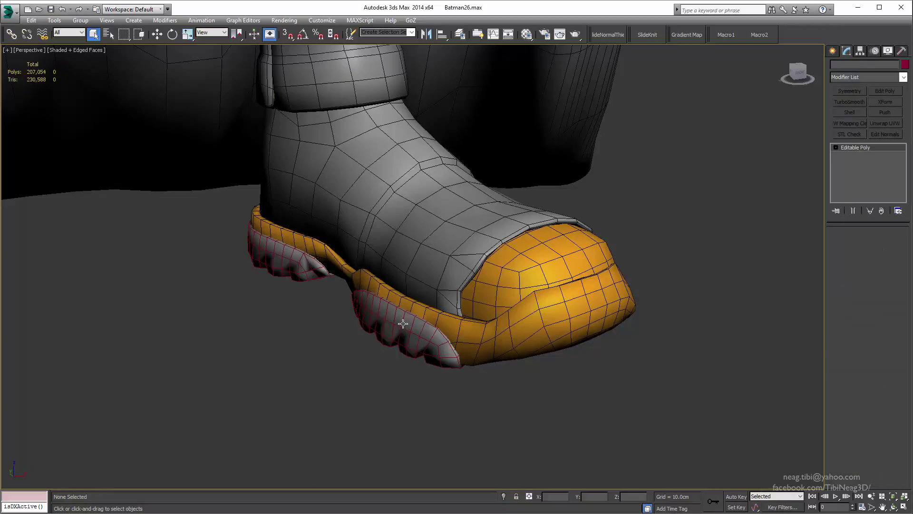
pyautogui.click(400, 328)
pyautogui.scroll(1, 380, 333)
# Add an Unwrap UVW modifier to the tread pieces and open the UV editor in polygon mode
pyautogui.press('m')
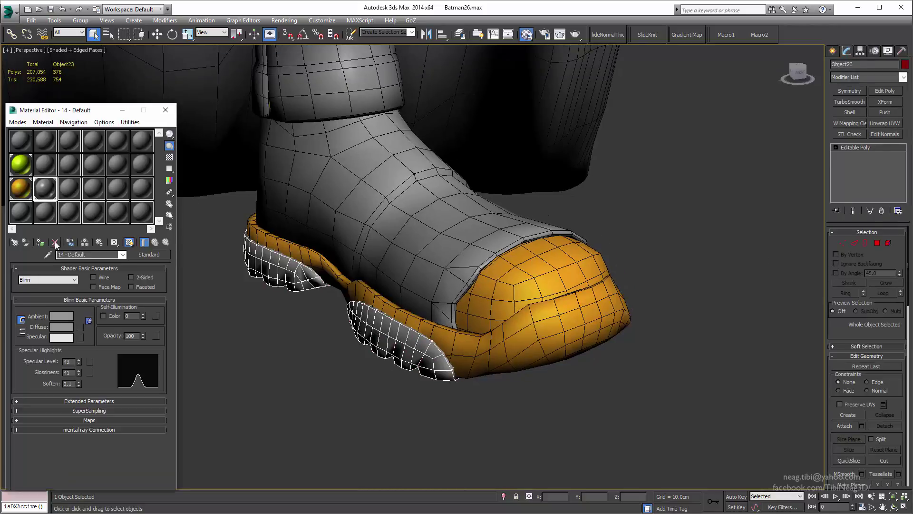
pyautogui.click(166, 110)
pyautogui.click(886, 124)
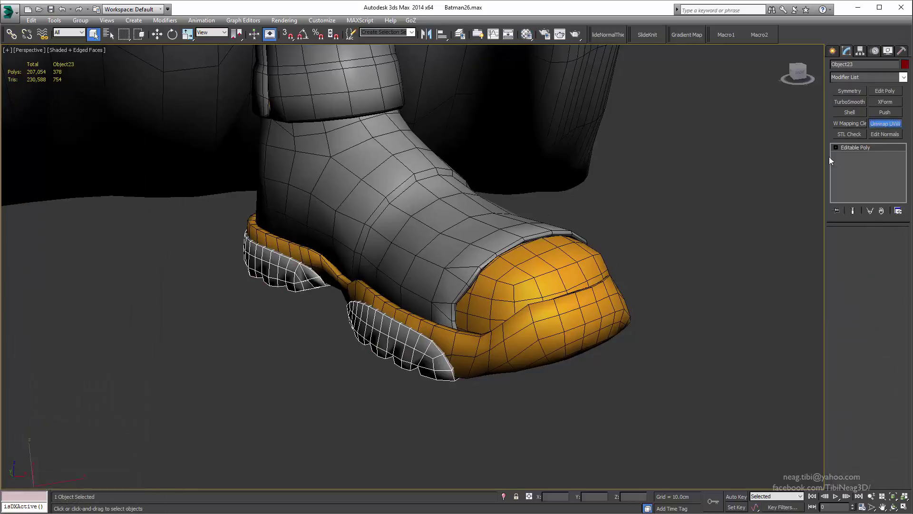
pyautogui.click(868, 246)
pyautogui.click(866, 343)
# Mirror the UV islands horizontally, hide the checker, and convert the pieces to Editable Poly
pyautogui.click(69, 71)
pyautogui.click(206, 71)
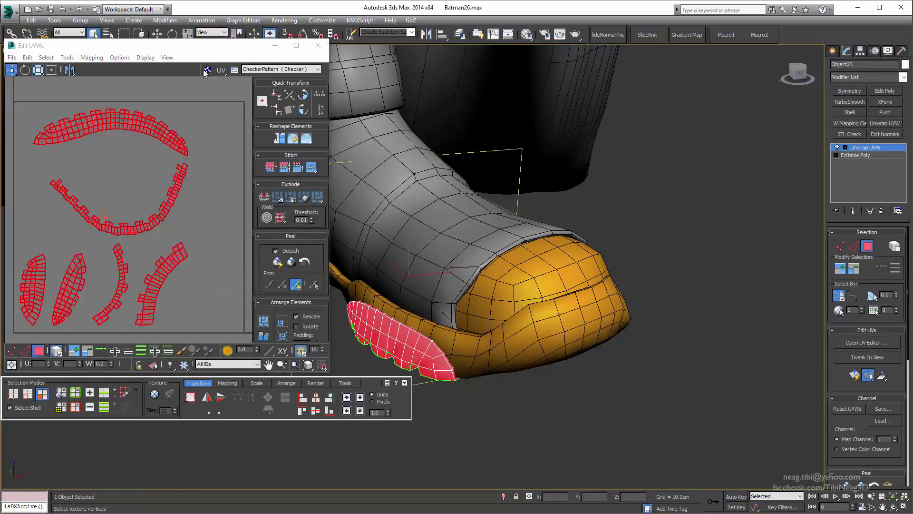
pyautogui.click(318, 46)
pyautogui.rightClick(409, 336)
pyautogui.click(535, 431)
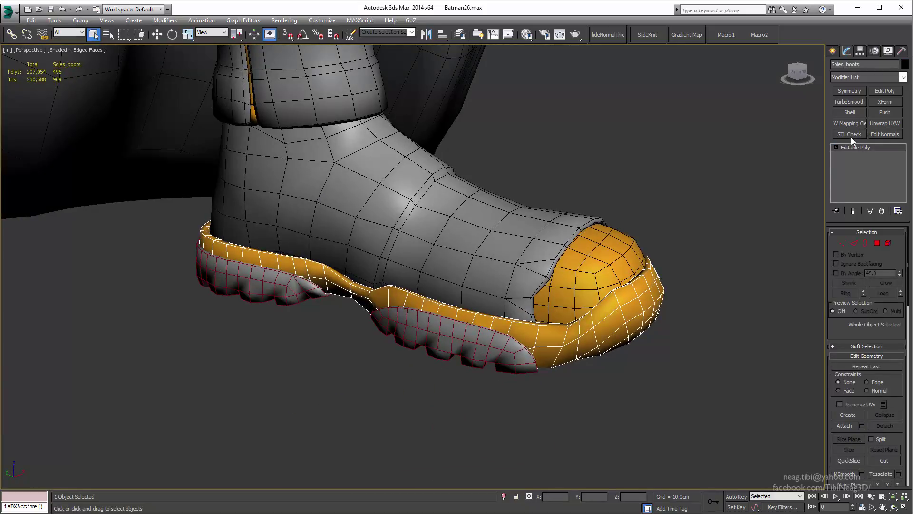
# Attach the toe cap to the sole, isolate it, and add Unwrap UVW
pyautogui.click(632, 306)
pyautogui.hotkey('alt', 'q')
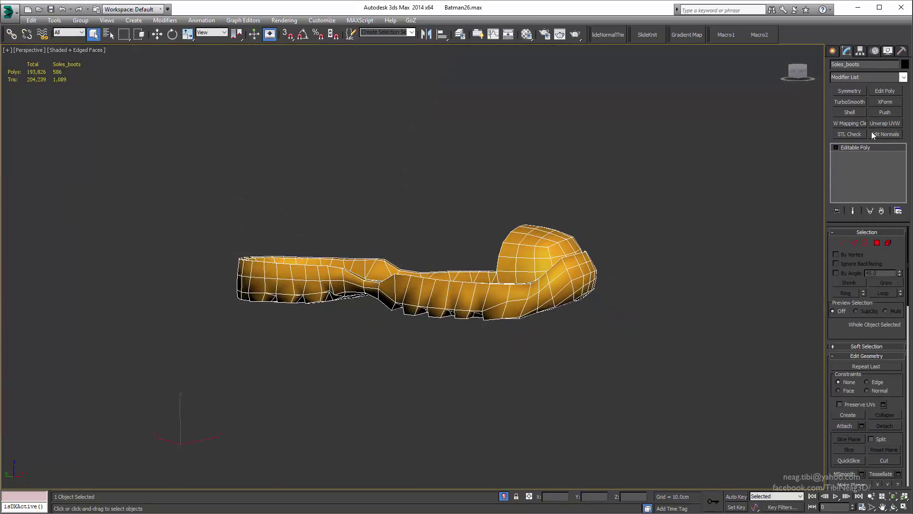
pyautogui.click(884, 123)
pyautogui.moveTo(544, 172)
pyautogui.keyDown('alt'); pyautogui.mouseDown(button='middle')
pyautogui.moveTo(552, 138)
pyautogui.moveTo(594, 157)
pyautogui.mouseUp(button='middle'); pyautogui.keyUp('alt')
pyautogui.click(866, 343)
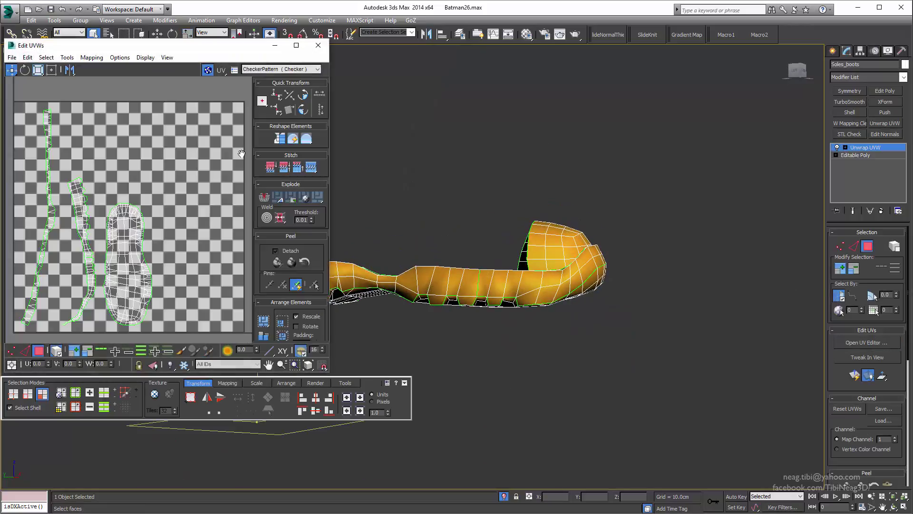
# Stitch the middle strip's seam edges together in the UV editor
pyautogui.scroll(4, 114, 210)
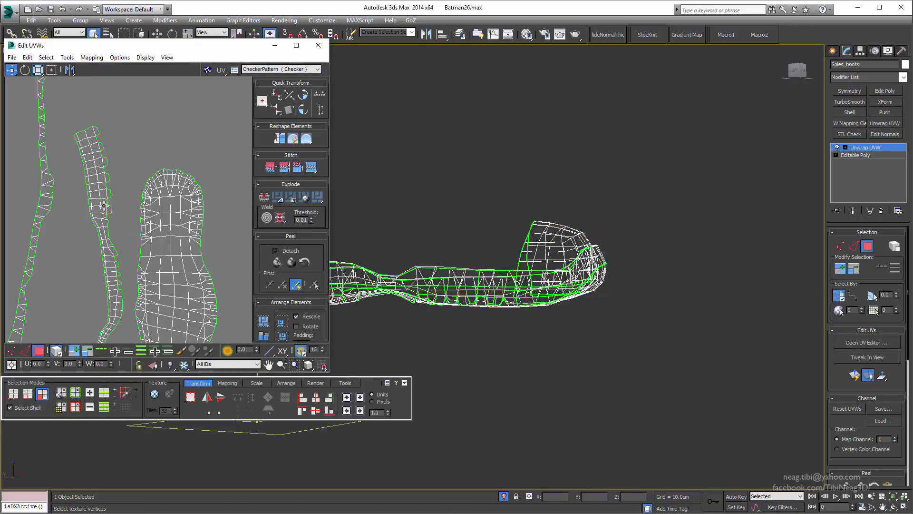
pyautogui.click(490, 276)
pyautogui.press('2')
pyautogui.scroll(-3, 125, 225)
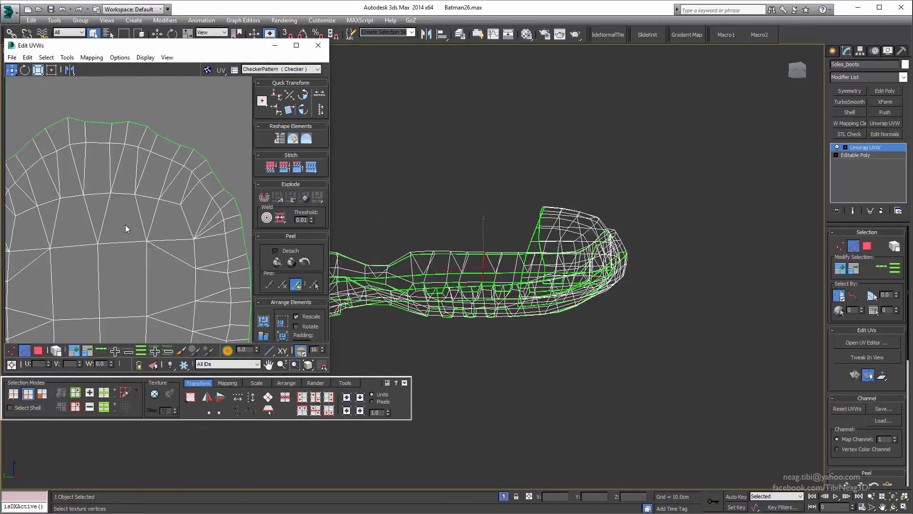
pyautogui.scroll(-2, 148, 165)
pyautogui.moveTo(149, 166); pyautogui.dragTo(54, 305, button='middle')
pyautogui.scroll(3, 54, 305)
pyautogui.scroll(2, 170, 192)
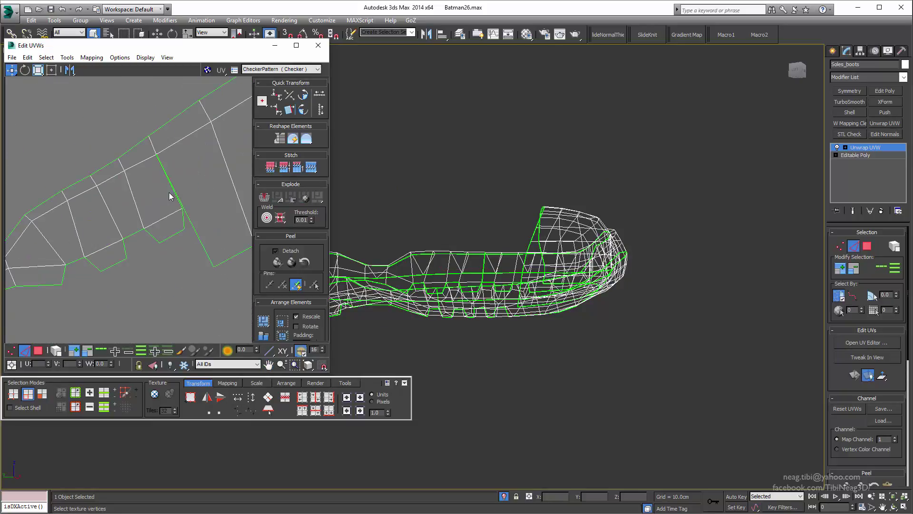
pyautogui.hotkey('ctrl', 'shift', 's')
pyautogui.moveTo(471, 245)
pyautogui.keyDown('alt'); pyautogui.mouseDown(button='middle')
pyautogui.moveTo(571, 266)
pyautogui.moveTo(562, 248)
pyautogui.moveTo(547, 267)
pyautogui.mouseUp(button='middle'); pyautogui.keyUp('alt')
pyautogui.press('F3')
pyautogui.scroll(3, 593, 269)
# Select the sole's shell from a seam edge and peel it flat
pyautogui.click(610, 286)
pyautogui.moveTo(143, 199); pyautogui.dragTo(175, 171, button='middle')
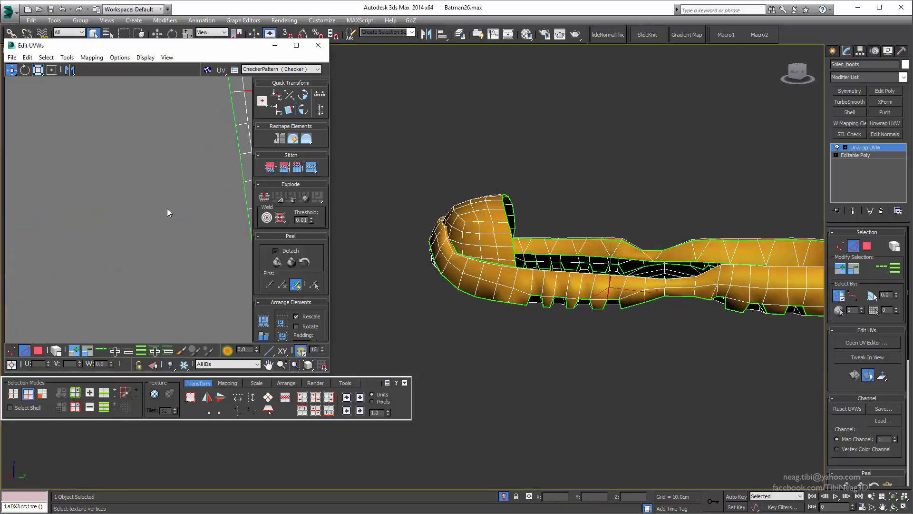
pyautogui.click(157, 195)
pyautogui.press('3')
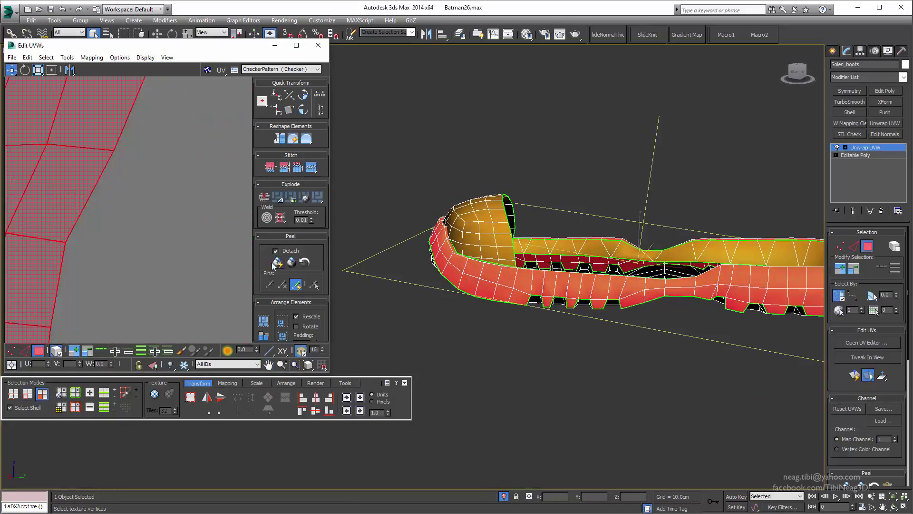
pyautogui.click(278, 261)
pyautogui.click(633, 265)
# Check the heel shell and the Arrange packing options for the sole's UVs
pyautogui.scroll(-3, 142, 190)
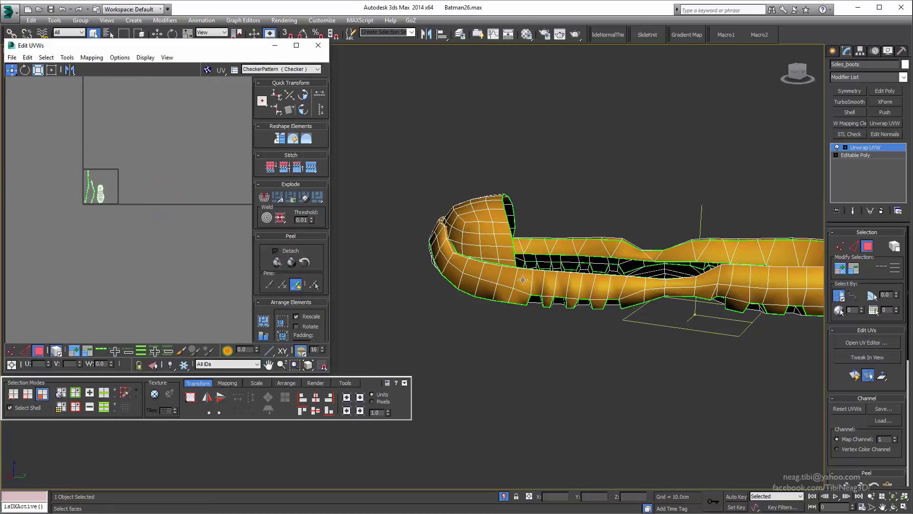
pyautogui.scroll(4, 152, 198)
pyautogui.click(127, 216)
pyautogui.click(122, 238)
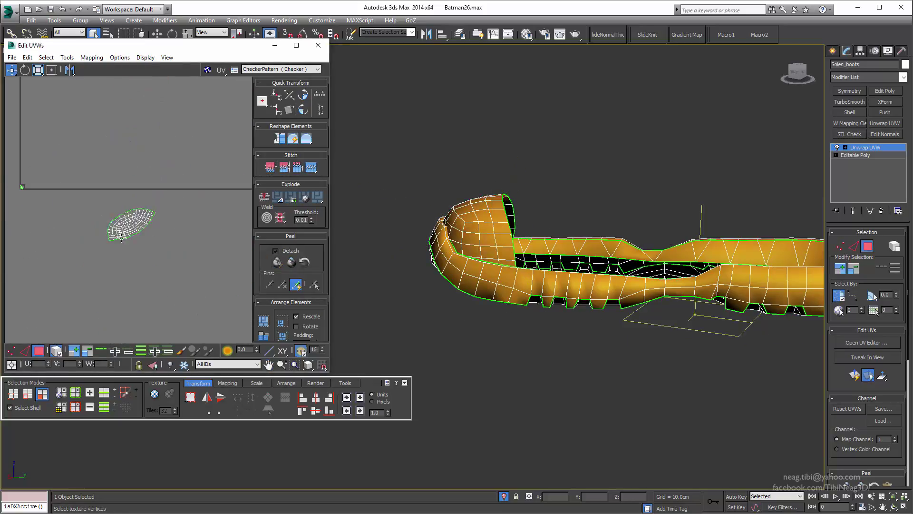
pyautogui.scroll(3, 122, 238)
pyautogui.click(285, 383)
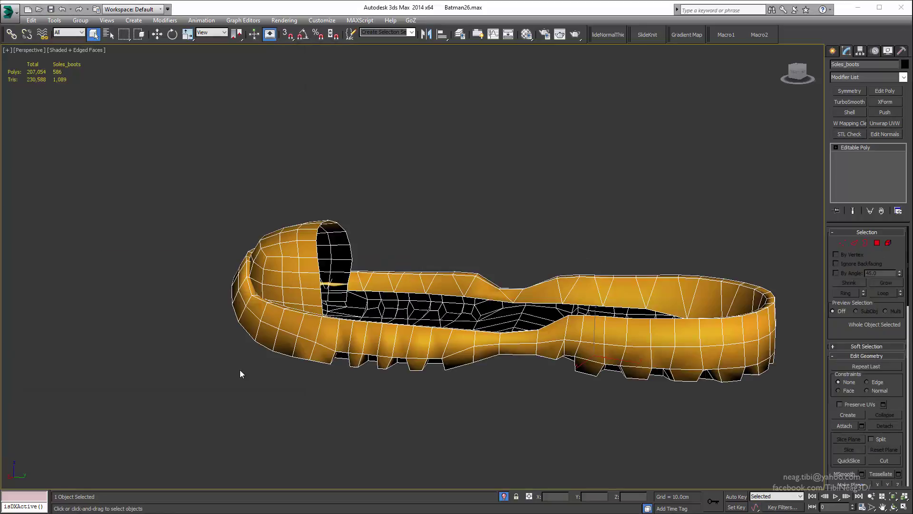
pyautogui.keyDown('alt'); pyautogui.moveTo(241, 374); pyautogui.dragTo(363, 255, button='middle'); pyautogui.keyUp('alt')
# Turn on Solo and Double, then auto-unwrap the sole with UV Master Unwrap
pyautogui.scroll(-3, 363, 255)
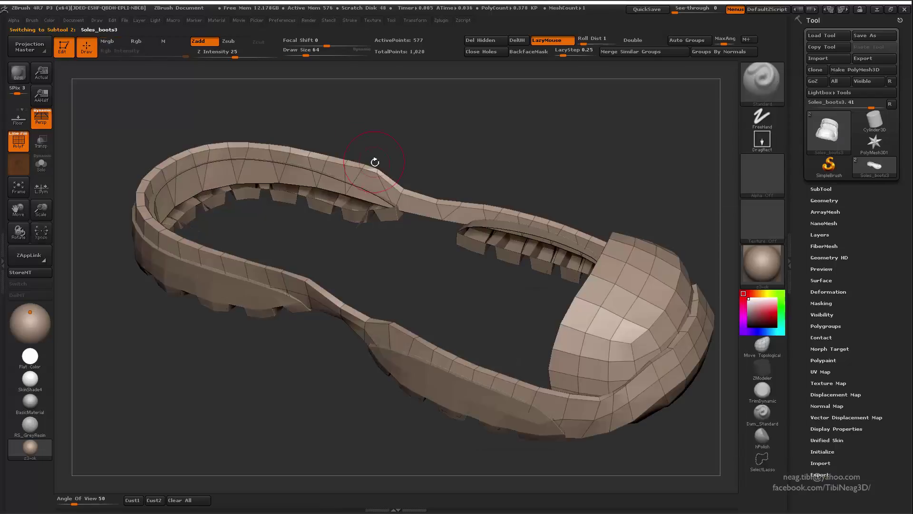
pyautogui.hotkey('alt', 'shift', 's')
pyautogui.click(635, 40)
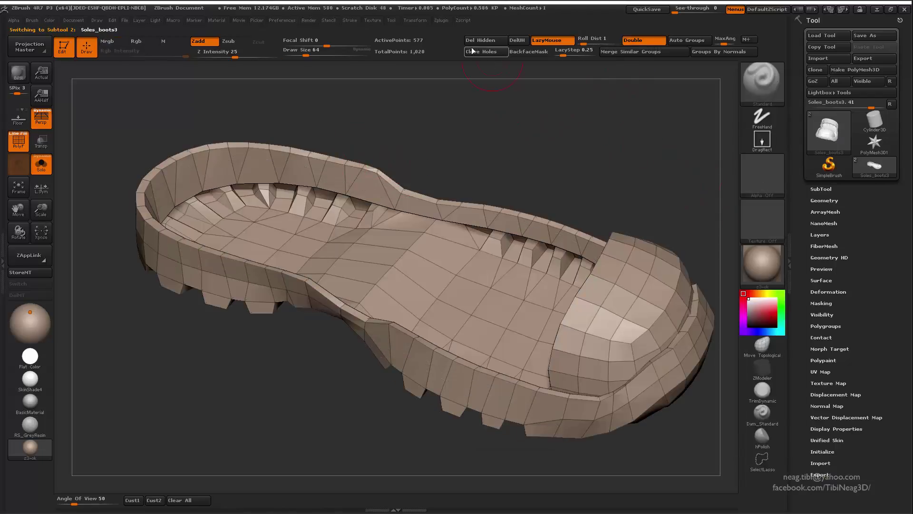
pyautogui.click(441, 20)
pyautogui.click(495, 220)
# Preview the sole's UV islands with Flatten, then Unflatten back to 3D
pyautogui.click(444, 21)
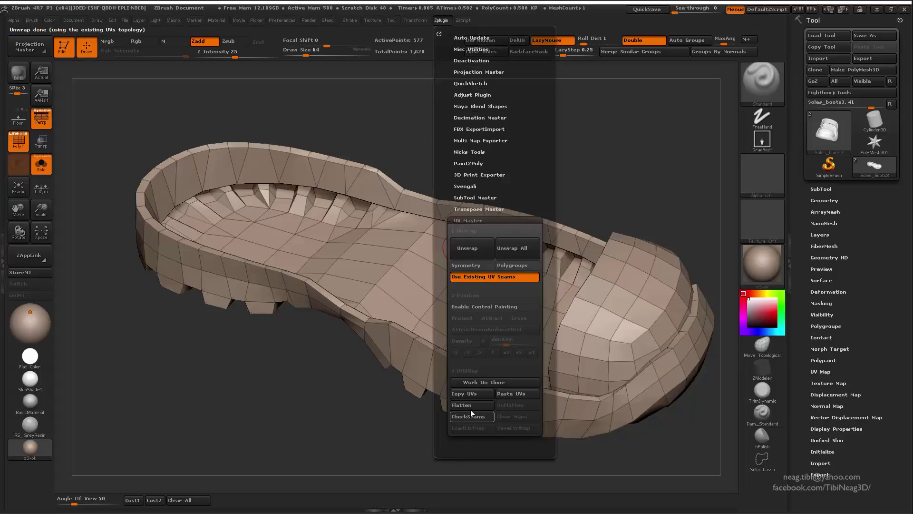
pyautogui.click(467, 460)
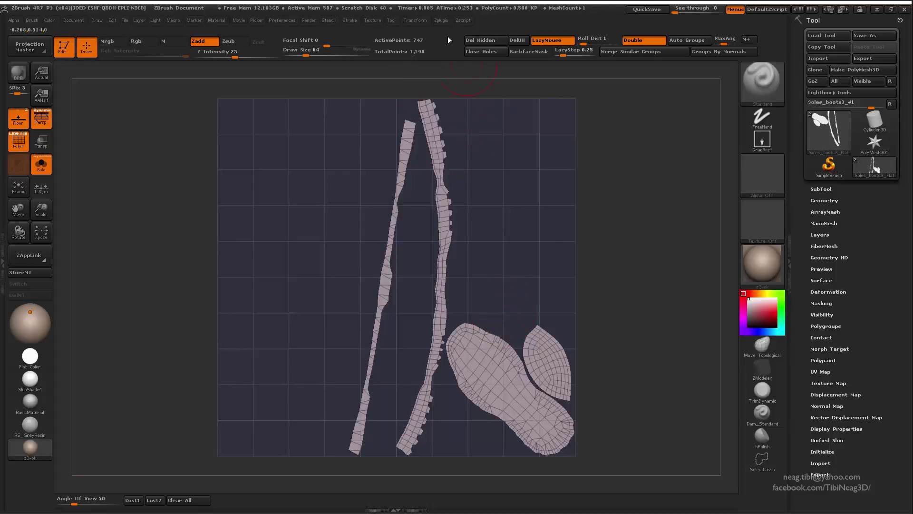
pyautogui.click(441, 20)
pyautogui.click(509, 405)
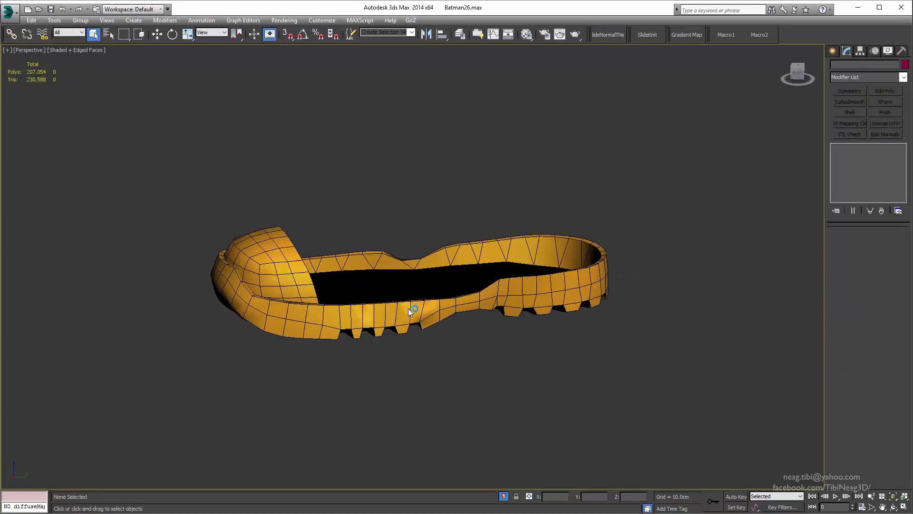
pyautogui.rightClick(446, 336)
# Unhide all objects and layers, undoing an accidental move
pyautogui.click(469, 293)
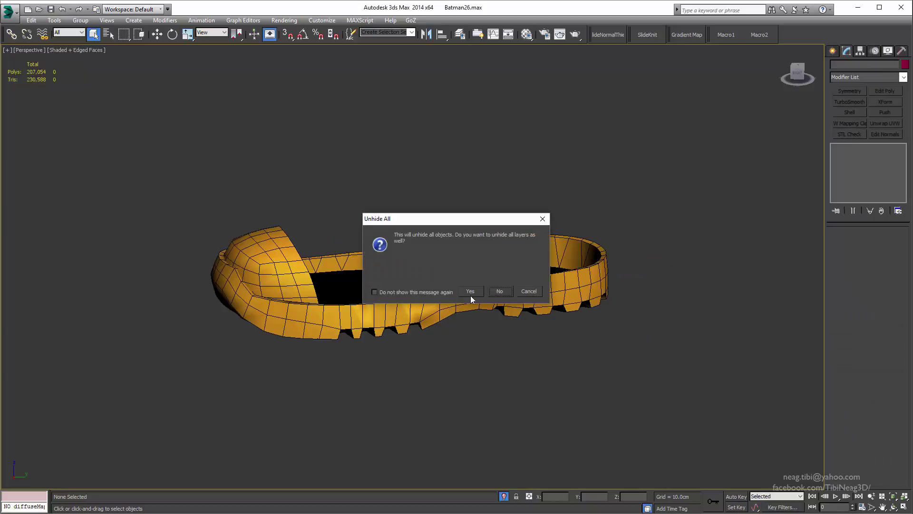
pyautogui.click(450, 307)
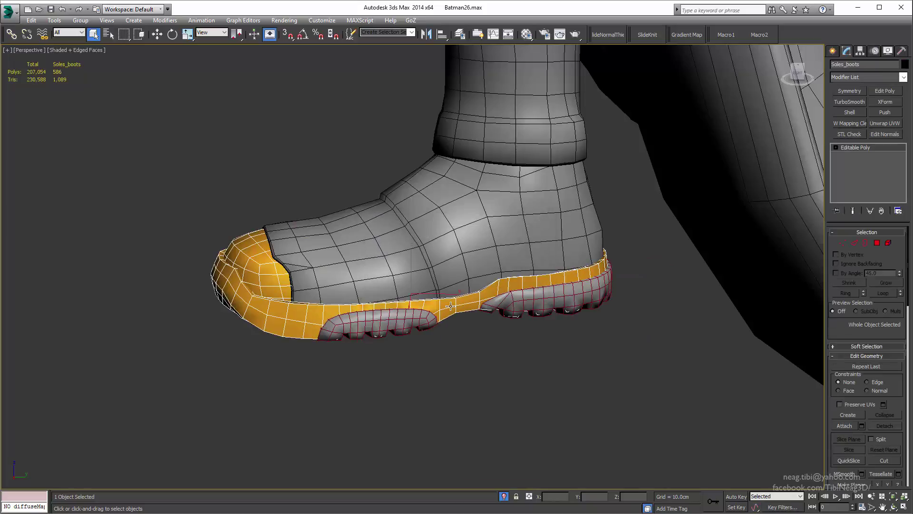
pyautogui.press('w')
pyautogui.moveTo(451, 306); pyautogui.dragTo(642, 305)
pyautogui.hotkey('ctrl', 'z')
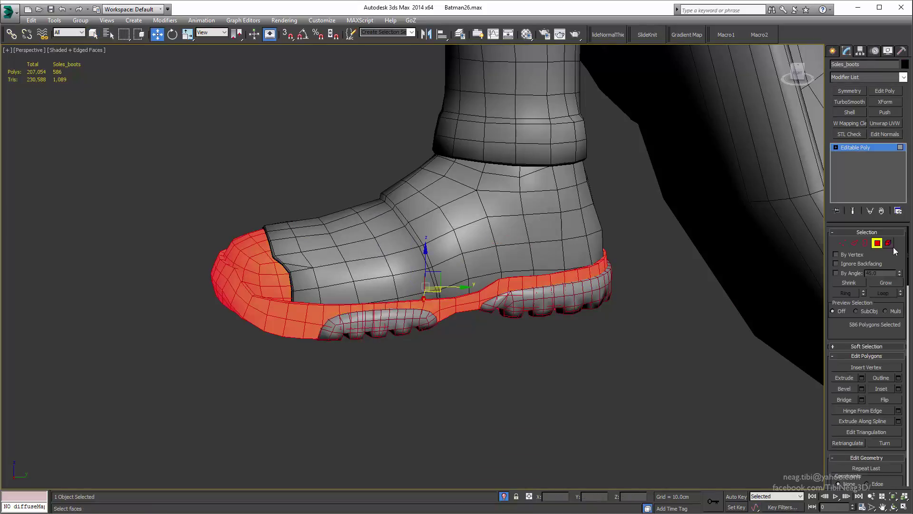
# Select all the sole's polygons and add Unwrap UVW
pyautogui.press('4')
pyautogui.scroll(-3, 903, 358)
pyautogui.scroll(-3, 903, 359)
pyautogui.scroll(-3, 830, 310)
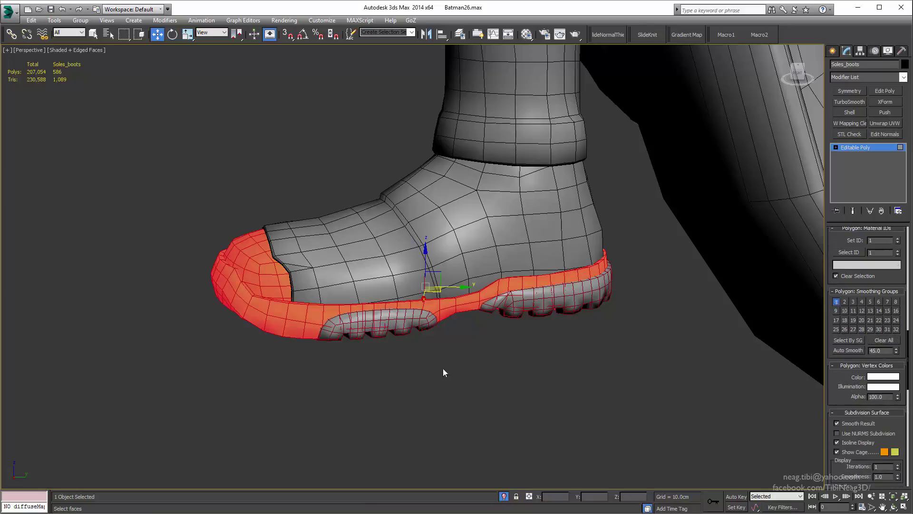
pyautogui.click(885, 123)
pyautogui.click(860, 343)
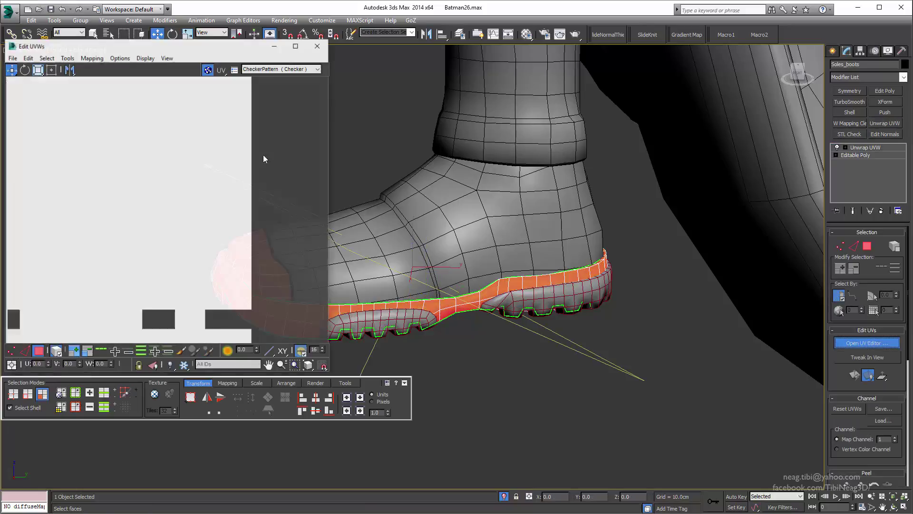
# Pack the sole's four UV shells and convert it to Editable Poly
pyautogui.click(205, 200)
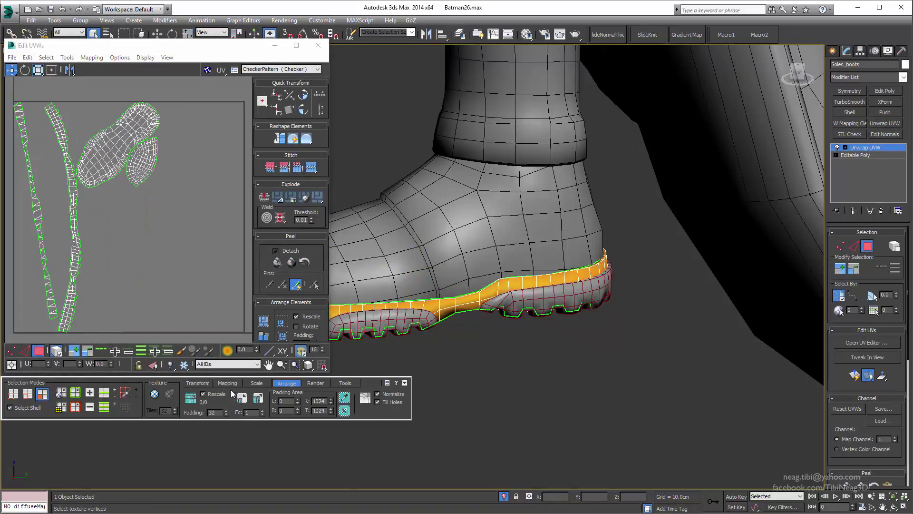
pyautogui.click(191, 398)
pyautogui.scroll(-3, 404, 204)
pyautogui.rightClick(442, 204)
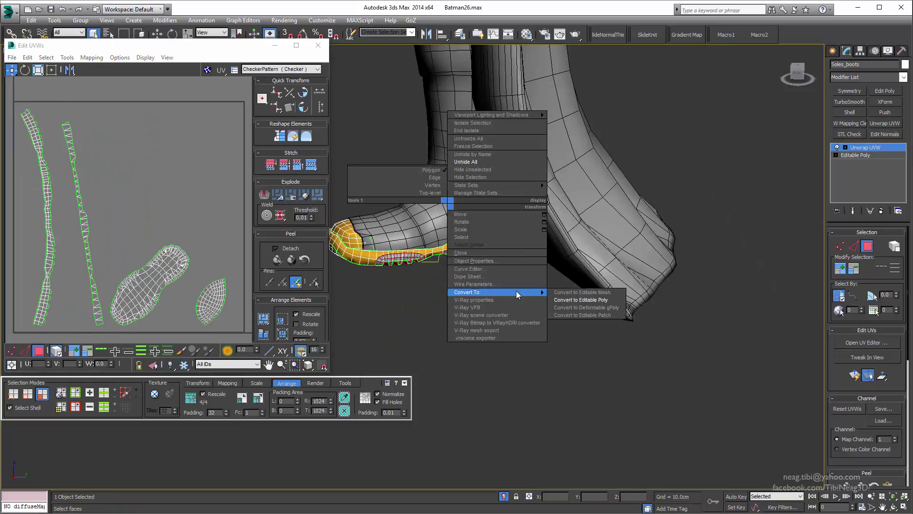
pyautogui.click(555, 301)
# Close the Material Editor, clear the selection, and frame the whole Batman figure
pyautogui.press('m')
pyautogui.hotkey('ctrl', 'd')
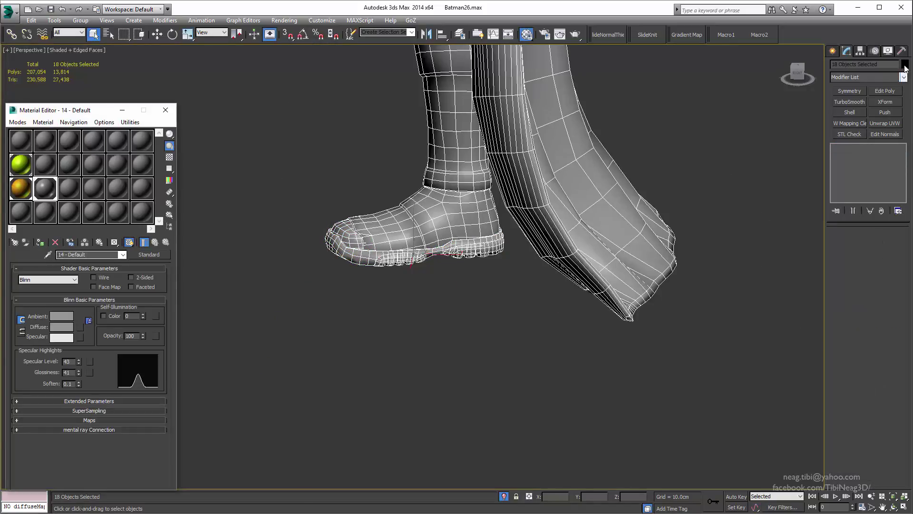
pyautogui.click(905, 64)
pyautogui.click(533, 333)
pyautogui.click(165, 110)
pyautogui.moveTo(277, 247)
pyautogui.mouseDown(button='middle')
pyautogui.moveTo(281, 347)
pyautogui.moveTo(400, 240)
pyautogui.moveTo(414, 370)
pyautogui.mouseUp(button='middle')
pyautogui.press('z')
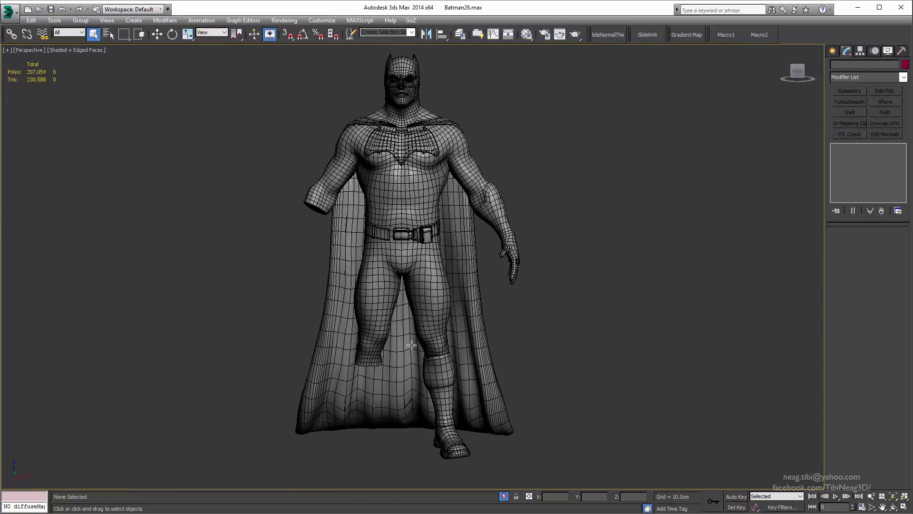
# Hide edged faces, confirm Configure Viewports, and inspect the gloves and belt buckle
pyautogui.click(497, 207)
pyautogui.press('F4')
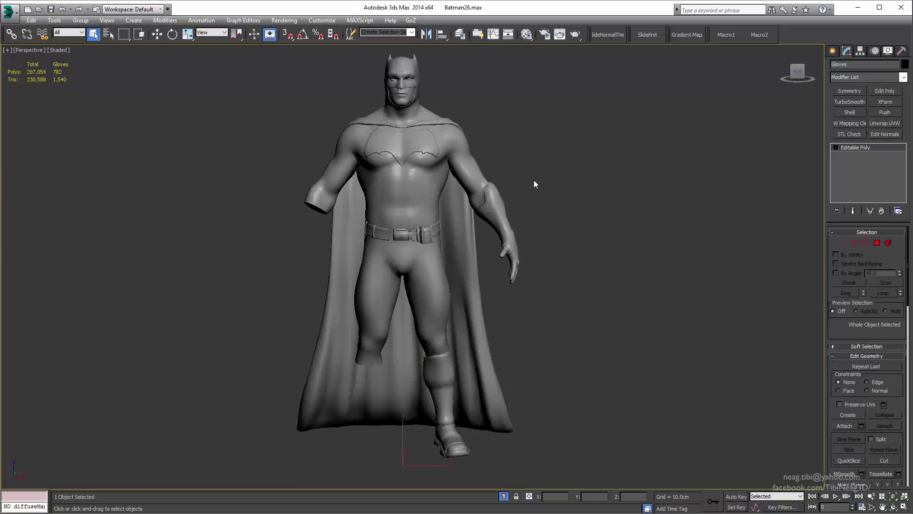
pyautogui.click(615, 241)
pyautogui.click(7, 50)
pyautogui.click(30, 160)
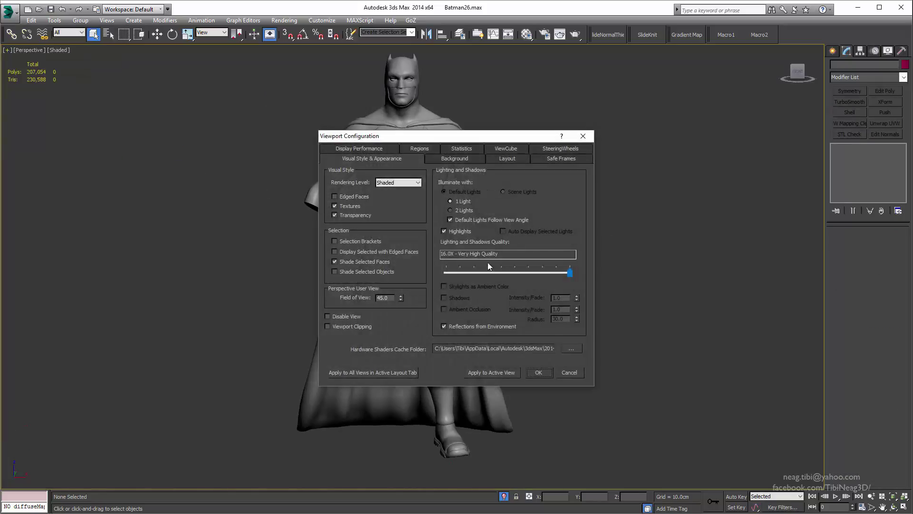
pyautogui.click(539, 373)
pyautogui.click(495, 224)
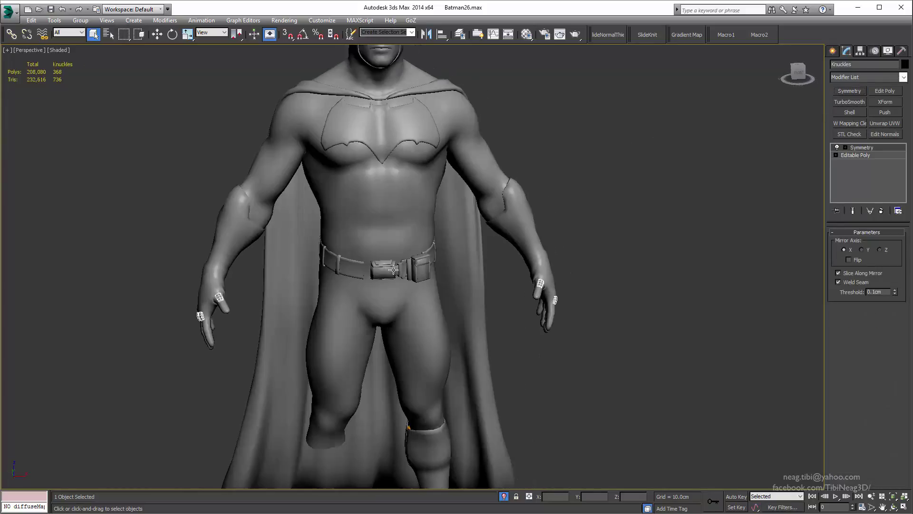
pyautogui.click(393, 270)
pyautogui.scroll(2, 393, 270)
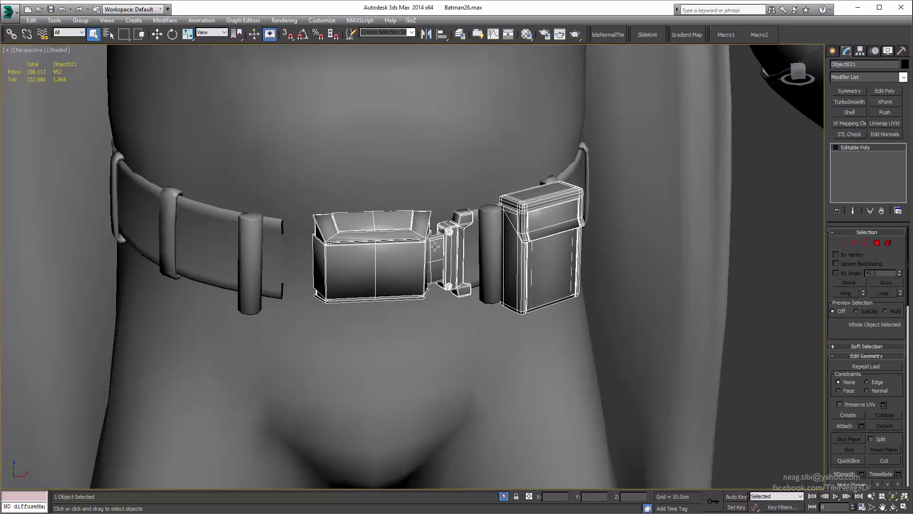
# Select only the right belt pouch and buckle elements
pyautogui.press('5')
pyautogui.hotkey('ctrl', 'a')
pyautogui.keyDown('alt'); pyautogui.moveTo(435, 246); pyautogui.dragTo(371, 257, button='middle'); pyautogui.keyUp('alt')
pyautogui.keyDown('alt'); pyautogui.click(366, 257); pyautogui.keyUp('alt')
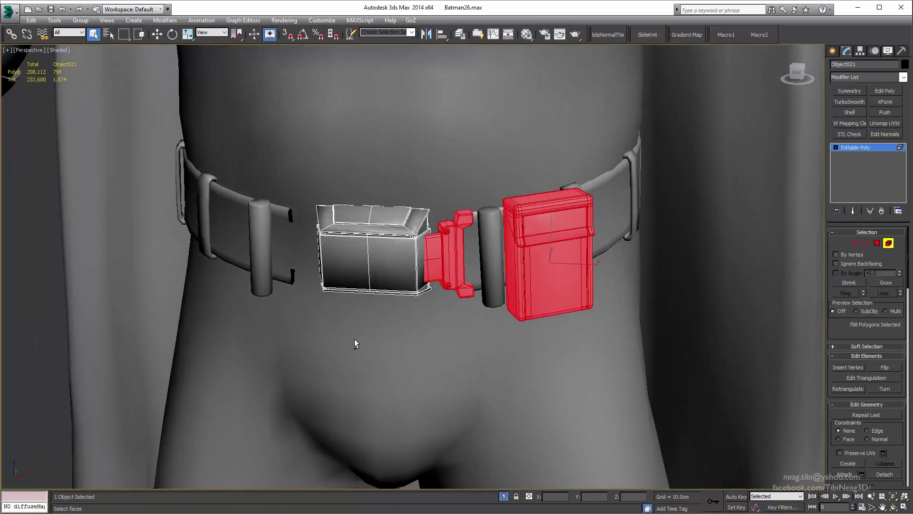
pyautogui.keyDown('alt'); pyautogui.moveTo(354, 343); pyautogui.dragTo(376, 340, button='middle'); pyautogui.keyUp('alt')
pyautogui.click(889, 243)
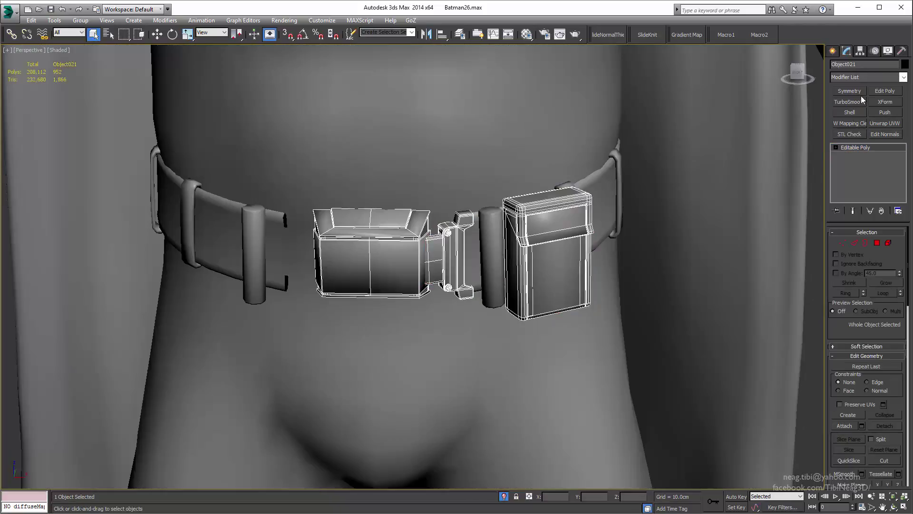
pyautogui.press('5')
pyautogui.hotkey('ctrl', 'a')
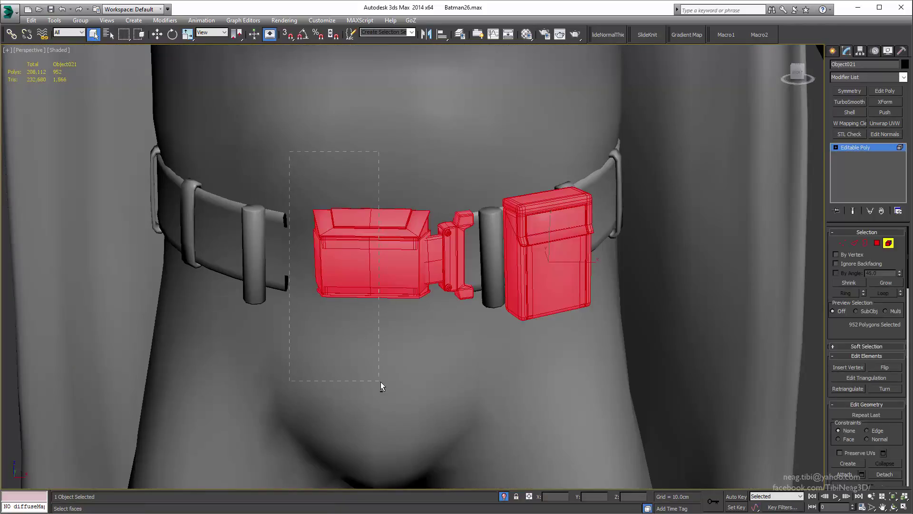
pyautogui.keyDown('alt'); pyautogui.moveTo(289, 152); pyautogui.dragTo(381, 386); pyautogui.keyUp('alt')
# Detach the pouch and buckle and mirror them to the left with Symmetry
pyautogui.click(885, 474)
pyautogui.press('Return')
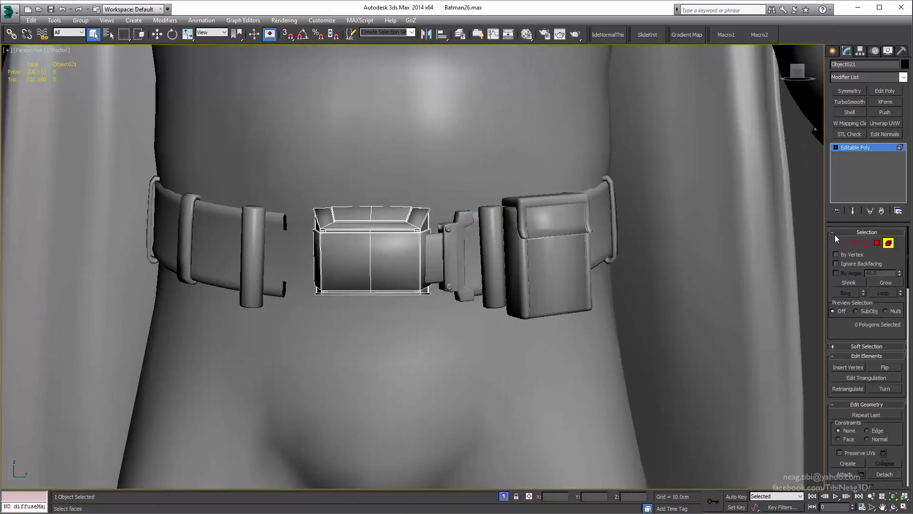
pyautogui.click(460, 245)
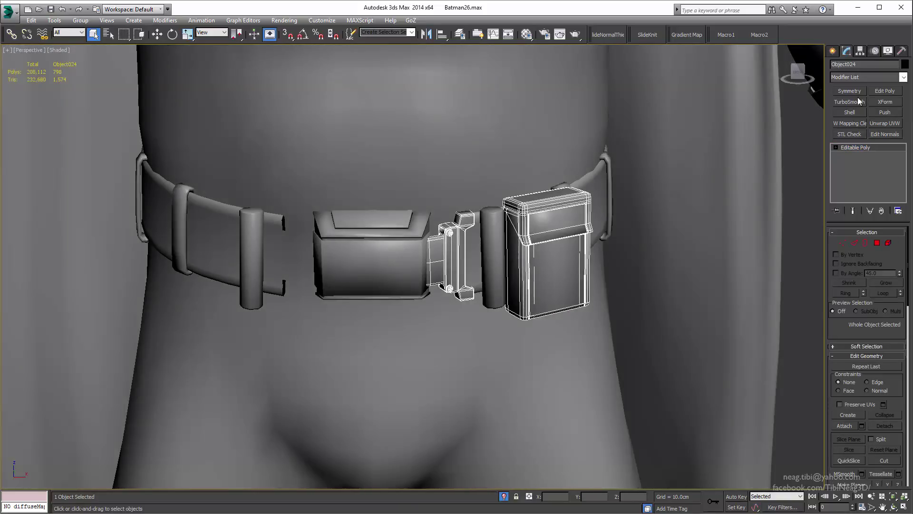
pyautogui.click(849, 91)
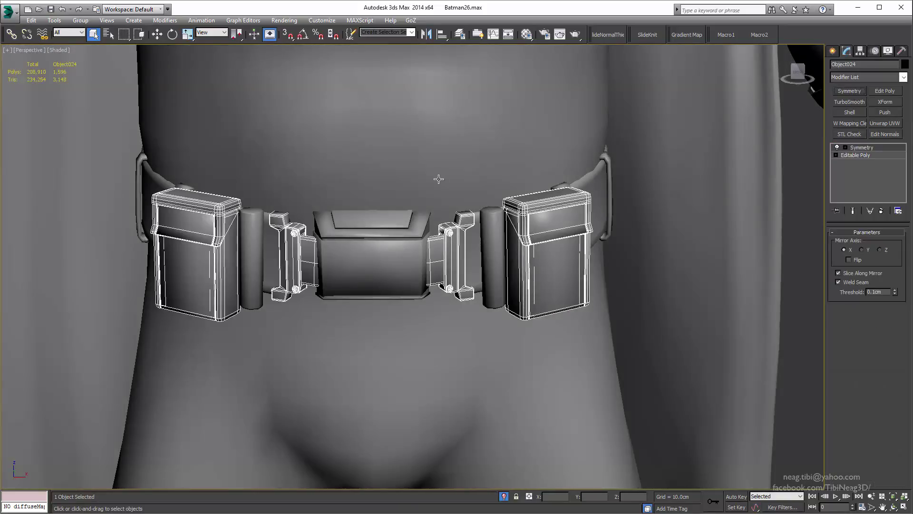
pyautogui.moveTo(457, 252)
pyautogui.keyDown('alt'); pyautogui.mouseDown(button='middle')
pyautogui.moveTo(451, 210)
pyautogui.moveTo(428, 194)
pyautogui.moveTo(479, 253)
pyautogui.moveTo(551, 255)
pyautogui.moveTo(634, 292)
pyautogui.moveTo(519, 257)
pyautogui.mouseUp(button='middle'); pyautogui.keyUp('alt')
pyautogui.scroll(-4, 428, 193)
pyautogui.scroll(2, 479, 253)
pyautogui.scroll(-5, 550, 256)
pyautogui.scroll(3, 519, 257)
# Mirror the boot onto the other leg with a Symmetry modifier
pyautogui.click(519, 323)
pyautogui.keyDown('alt'); pyautogui.moveTo(518, 323); pyautogui.dragTo(548, 320, button='middle'); pyautogui.keyUp('alt')
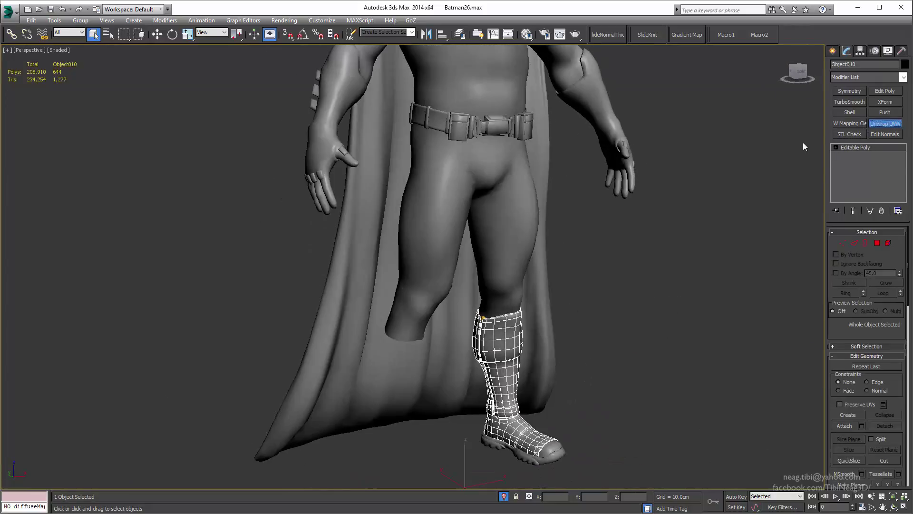
pyautogui.keyDown('alt'); pyautogui.moveTo(803, 146); pyautogui.dragTo(814, 174, button='middle'); pyautogui.keyUp('alt')
pyautogui.click(850, 90)
pyautogui.scroll(3, 438, 336)
pyautogui.scroll(1, 645, 319)
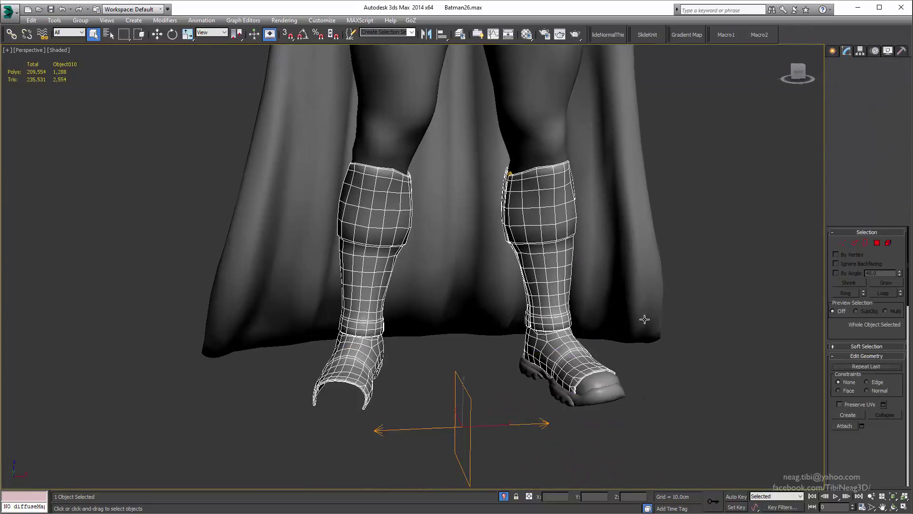
pyautogui.click(701, 230)
# Select the thin Batman1 seam strip on the leg and isolate it
pyautogui.keyDown('alt'); pyautogui.moveTo(671, 216); pyautogui.dragTo(611, 318, button='middle'); pyautogui.keyUp('alt')
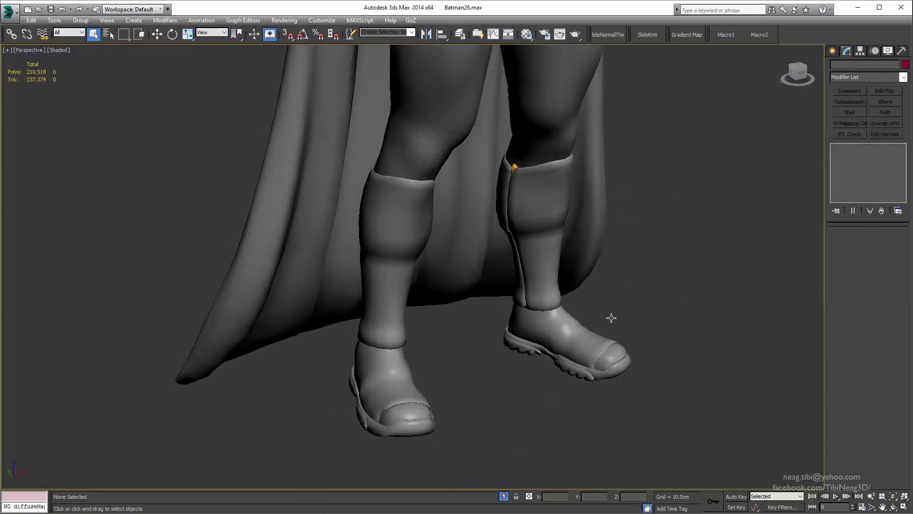
pyautogui.scroll(2, 514, 190)
pyautogui.scroll(2, 500, 200)
pyautogui.click(501, 200)
pyautogui.hotkey('alt', 'q')
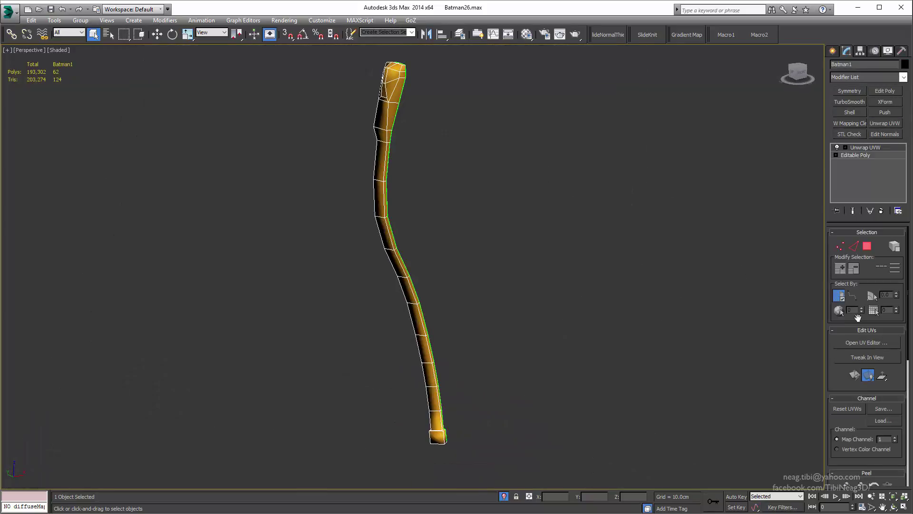
# Select all of the strip's UV faces and peel them flat
pyautogui.scroll(2, 447, 214)
pyautogui.press('3')
pyautogui.scroll(2, 455, 223)
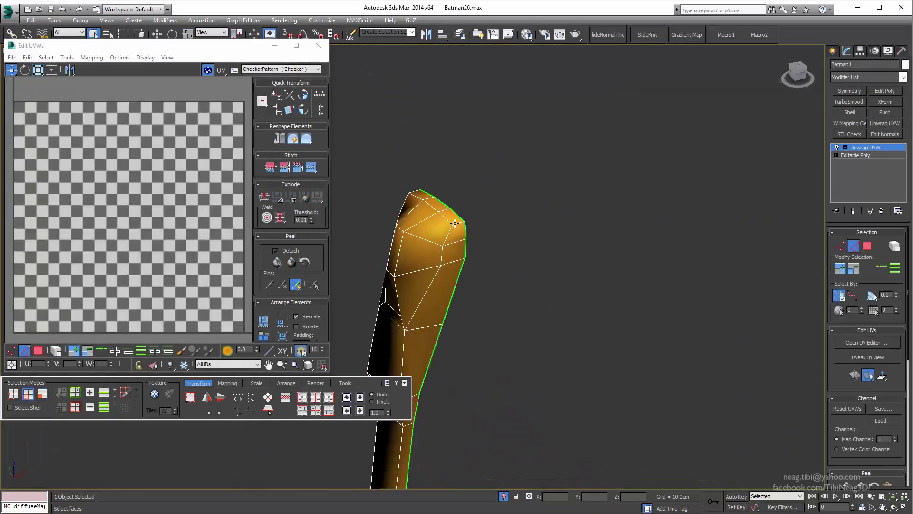
pyautogui.moveTo(455, 223)
pyautogui.keyDown('alt'); pyautogui.mouseDown(button='middle')
pyautogui.moveTo(419, 235)
pyautogui.moveTo(465, 238)
pyautogui.mouseUp(button='middle'); pyautogui.keyUp('alt')
pyautogui.scroll(-3, 509, 320)
pyautogui.scroll(4, 461, 449)
pyautogui.moveTo(461, 449); pyautogui.dragTo(445, 194, button='middle')
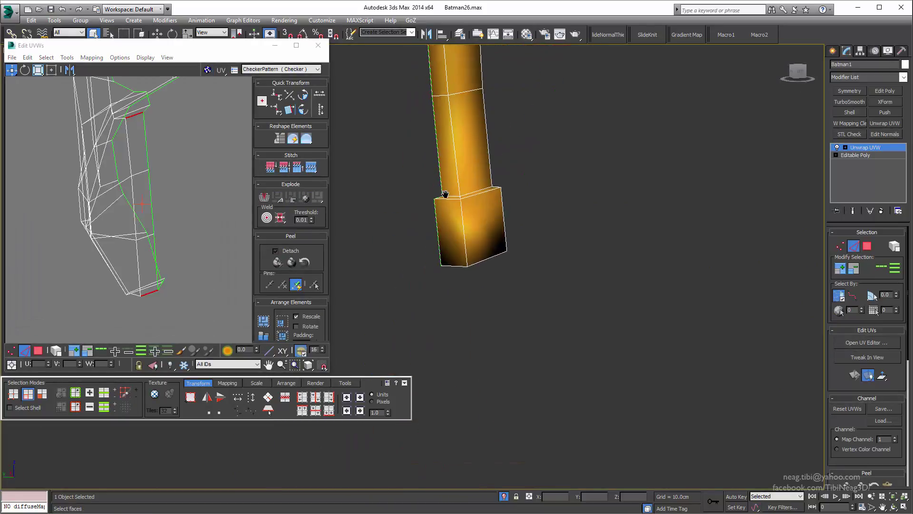
pyautogui.scroll(5, 444, 195)
pyautogui.scroll(-5, 552, 347)
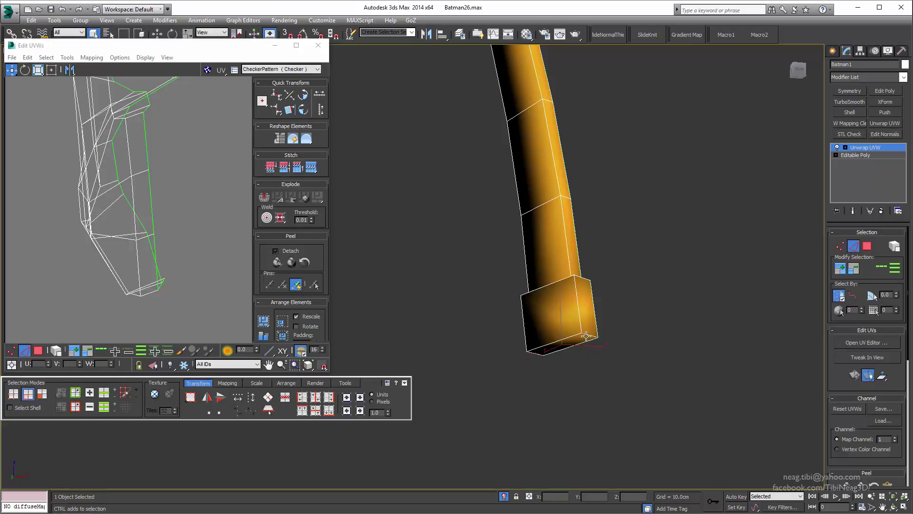
pyautogui.keyDown('alt'); pyautogui.moveTo(587, 336); pyautogui.dragTo(586, 353, button='middle'); pyautogui.keyUp('alt')
pyautogui.rightClick(241, 238)
pyautogui.click(251, 234)
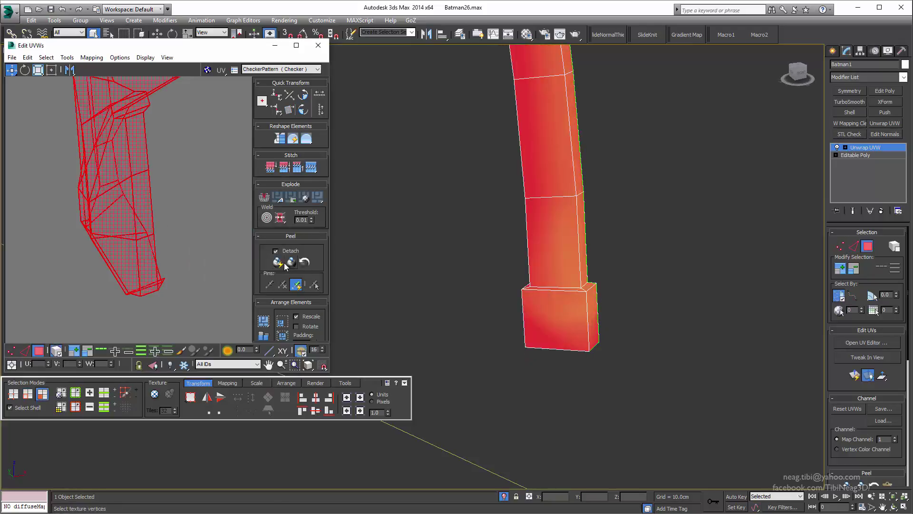
pyautogui.click(284, 263)
# Straighten the strip from the box-end edge loop via the UV quad-menu option
pyautogui.scroll(3, 175, 230)
pyautogui.scroll(3, 196, 292)
pyautogui.scroll(5, 616, 427)
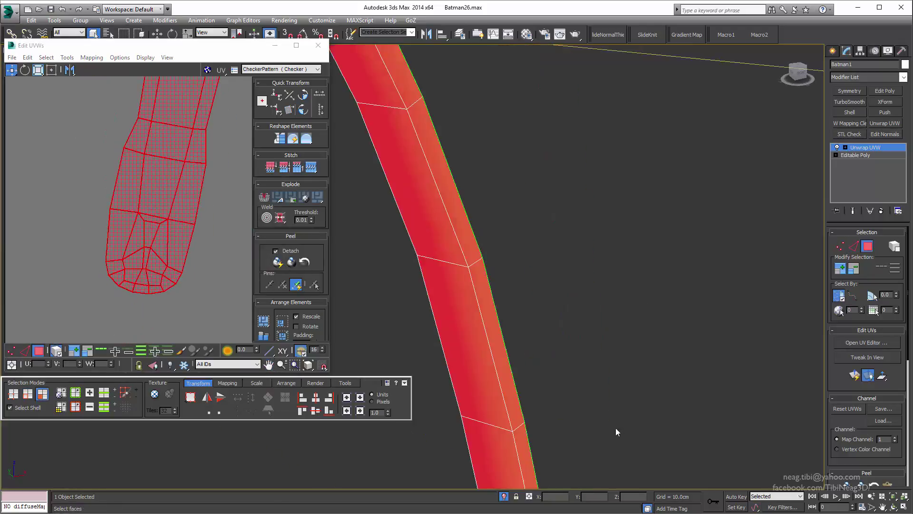
pyautogui.scroll(-5, 615, 427)
pyautogui.keyDown('alt'); pyautogui.moveTo(464, 401); pyautogui.dragTo(457, 371, button='middle'); pyautogui.keyUp('alt')
pyautogui.press('2')
pyautogui.click(438, 339)
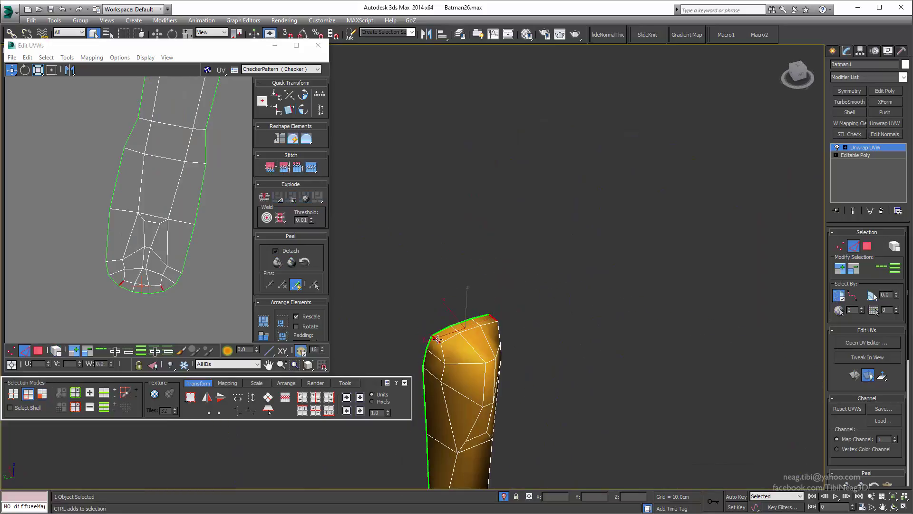
pyautogui.rightClick(129, 219)
pyautogui.click(105, 230)
pyautogui.press('3')
pyautogui.hotkey('ctrl', 'a')
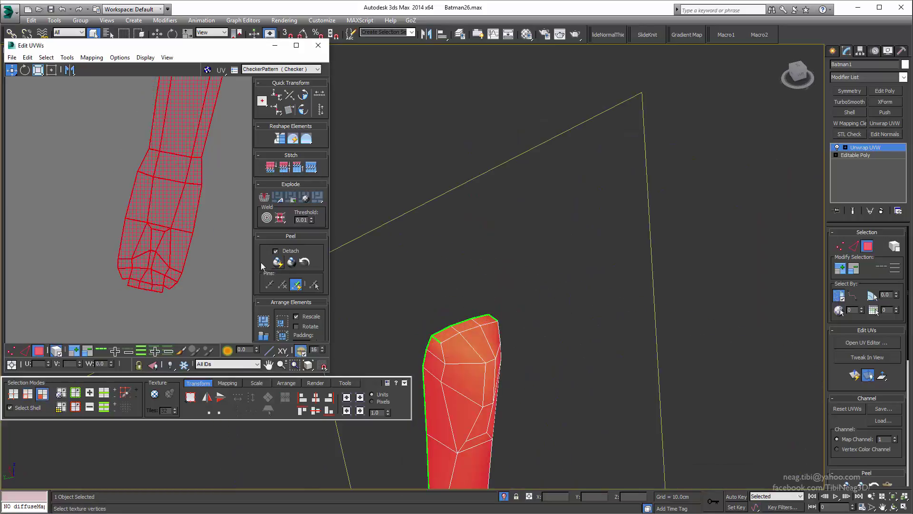
pyautogui.click(374, 316)
# Select all the strip's UVs and send it to ZBrush with GoZ
pyautogui.moveTo(374, 316); pyautogui.dragTo(379, 88, button='middle')
pyautogui.scroll(-2, 100, 195)
pyautogui.scroll(-3, 100, 195)
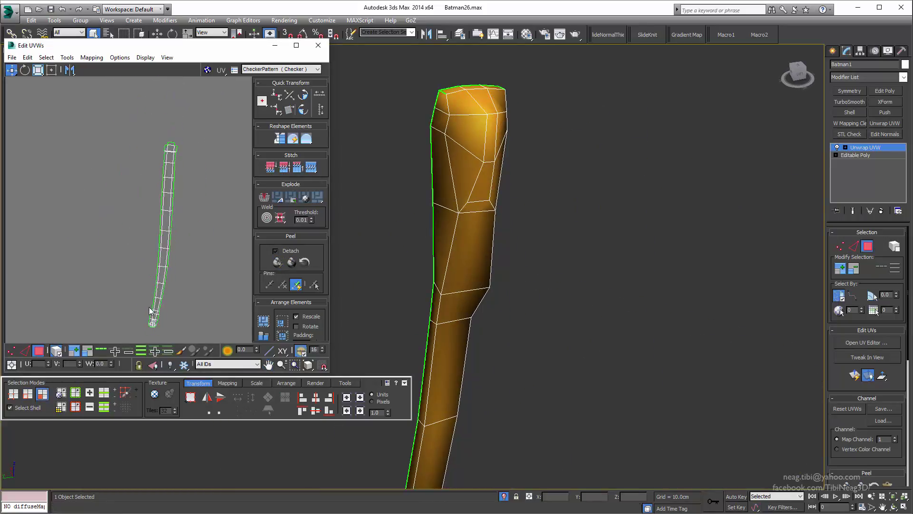
pyautogui.hotkey('ctrl', 'a')
pyautogui.scroll(-2, 210, 198)
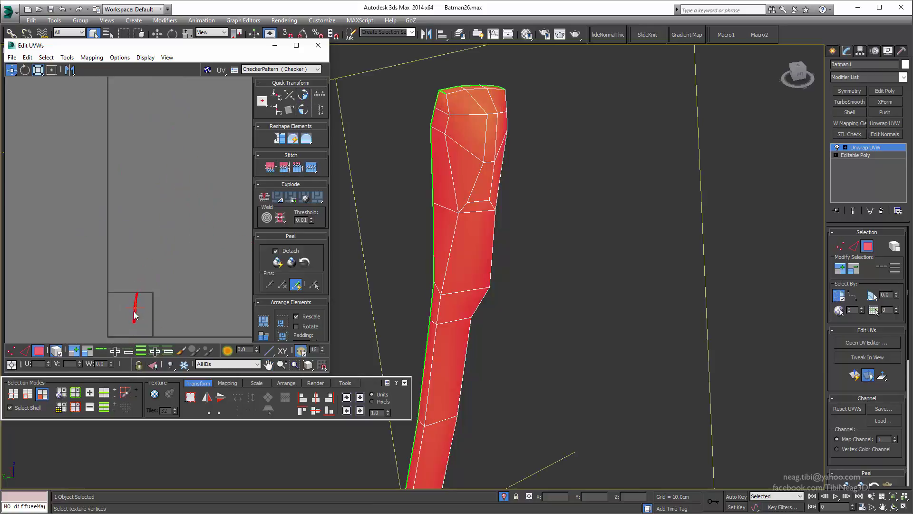
pyautogui.rightClick(432, 223)
pyautogui.click(587, 319)
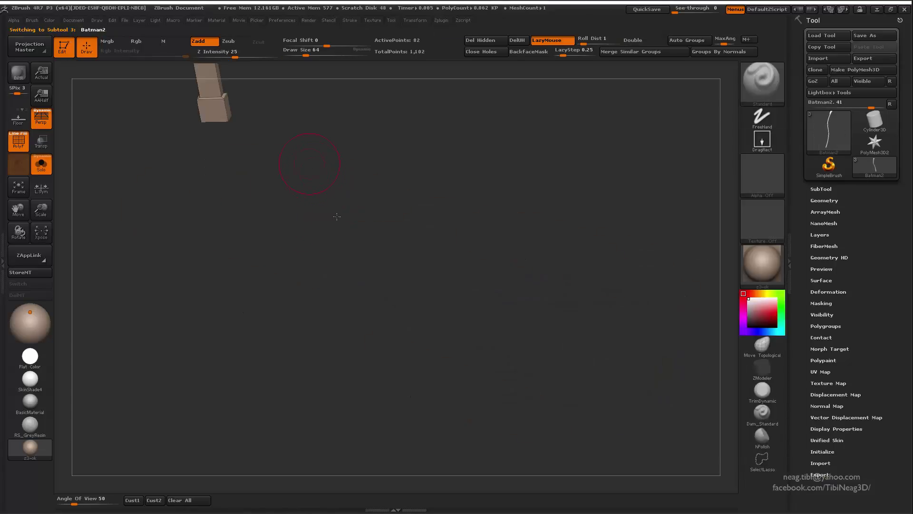
# Unwrap the strip with UV Master along its existing seams and flatten it
pyautogui.moveTo(337, 216)
pyautogui.mouseDown()
pyautogui.moveTo(357, 214)
pyautogui.moveTo(347, 197)
pyautogui.moveTo(405, 156)
pyautogui.mouseUp()
pyautogui.click(442, 20)
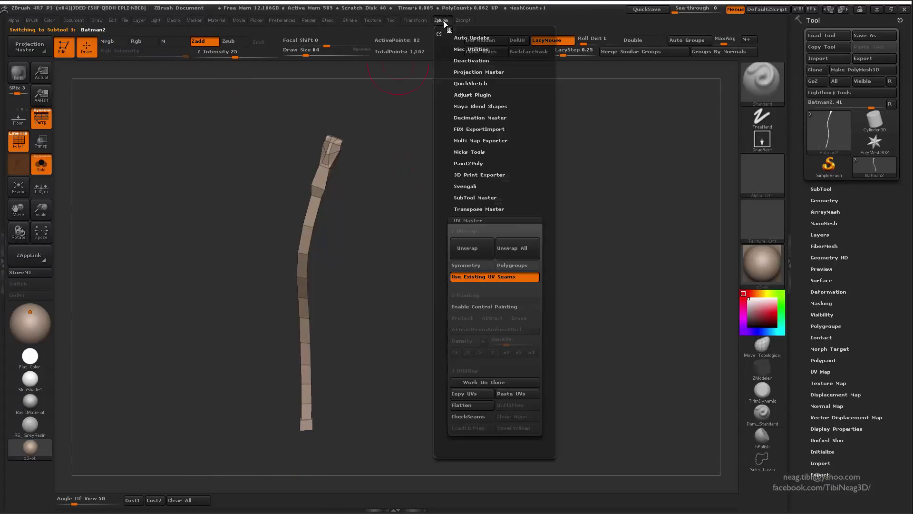
pyautogui.click(475, 253)
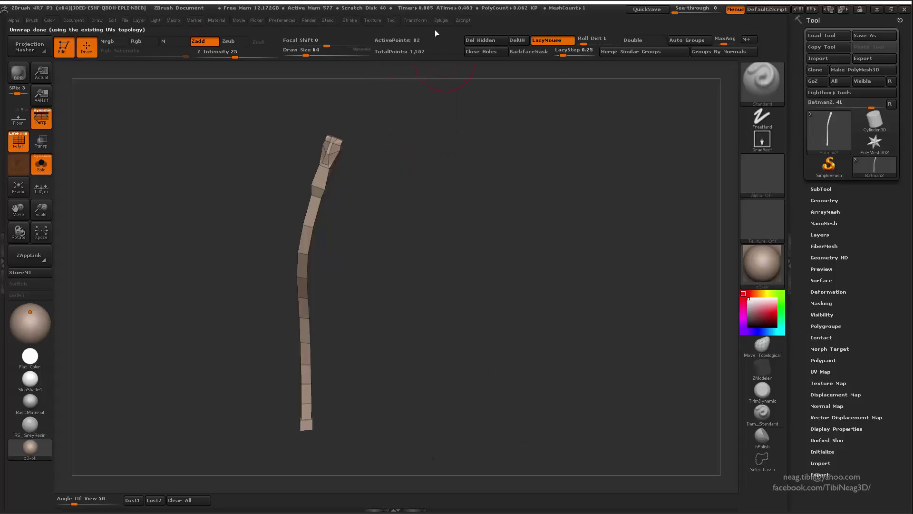
pyautogui.click(442, 20)
pyautogui.click(468, 404)
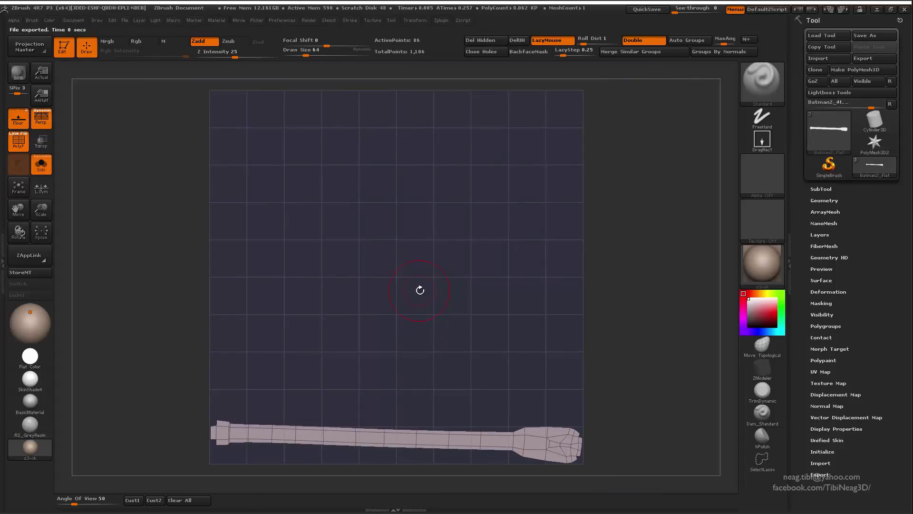
# Mask the flat strip's border, polish the layout even, then unflatten and GoZ back
pyautogui.click(441, 20)
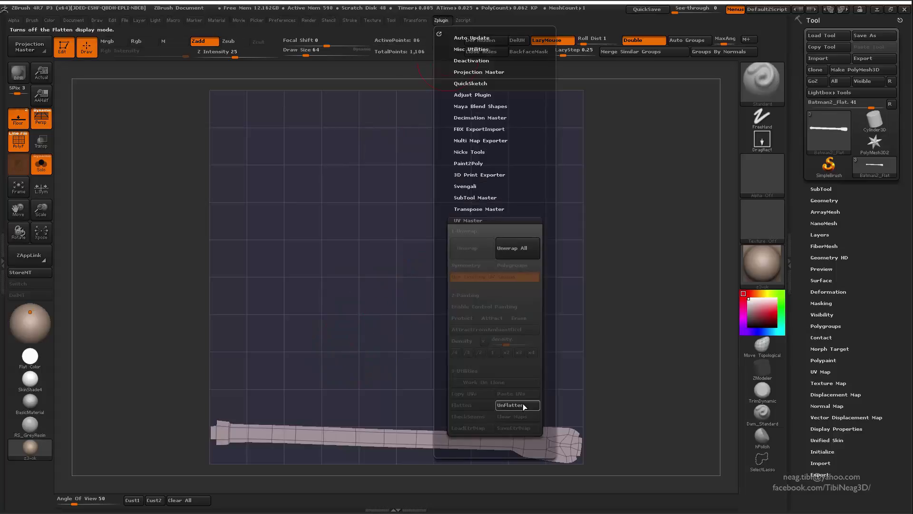
pyautogui.click(821, 303)
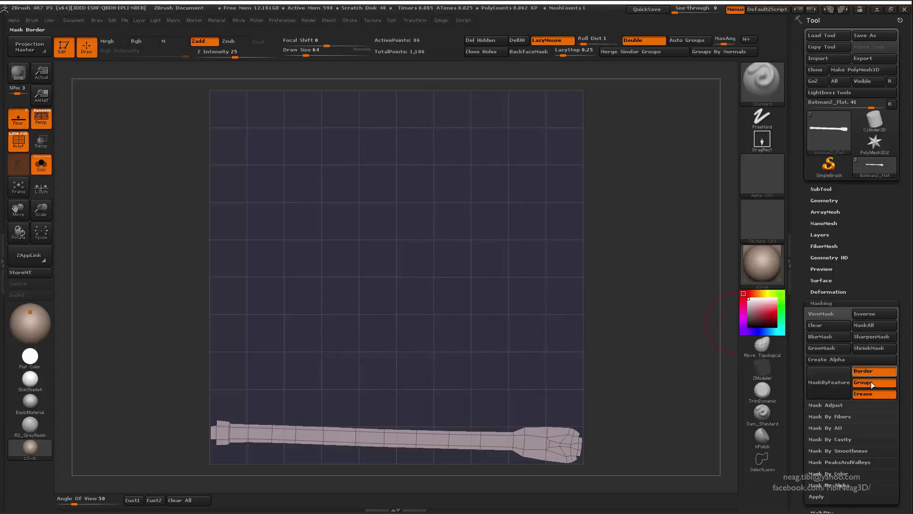
pyautogui.click(837, 387)
pyautogui.keyDown('alt'); pyautogui.moveTo(652, 361); pyautogui.dragTo(463, 294); pyautogui.keyUp('alt')
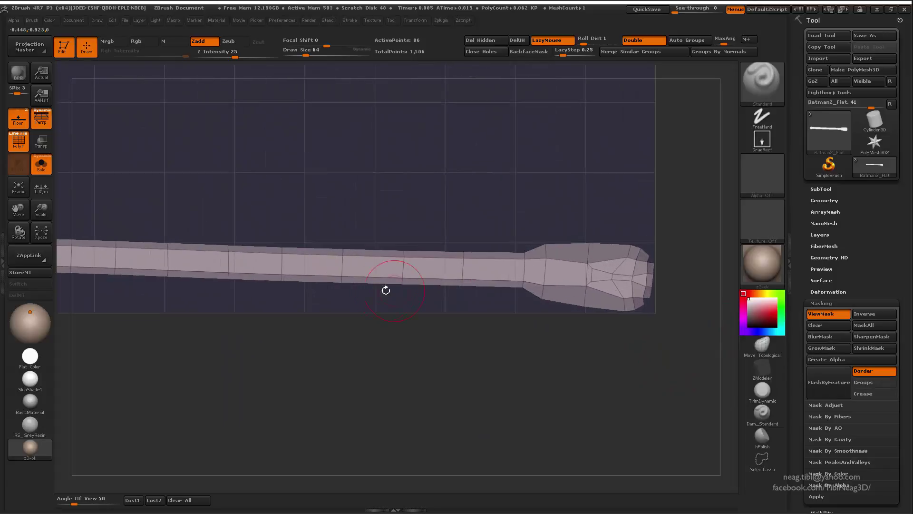
pyautogui.click(828, 292)
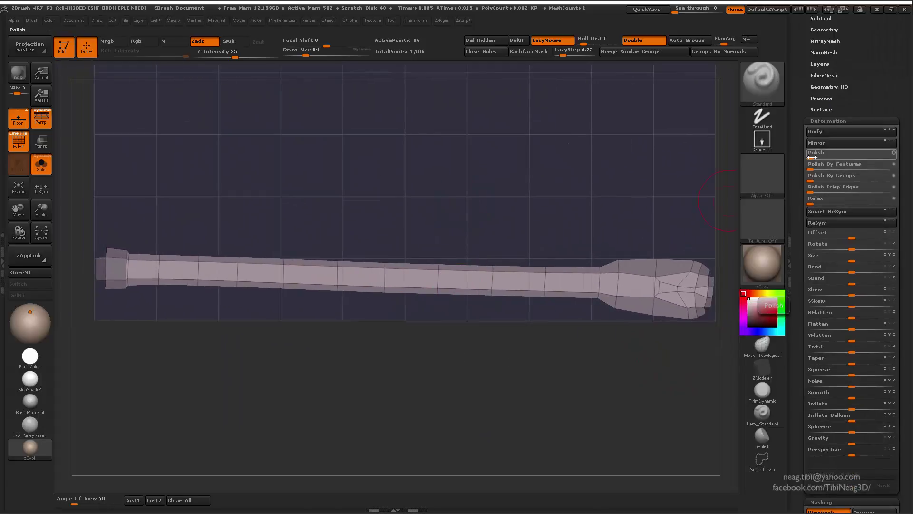
pyautogui.moveTo(812, 156); pyautogui.dragTo(820, 159)
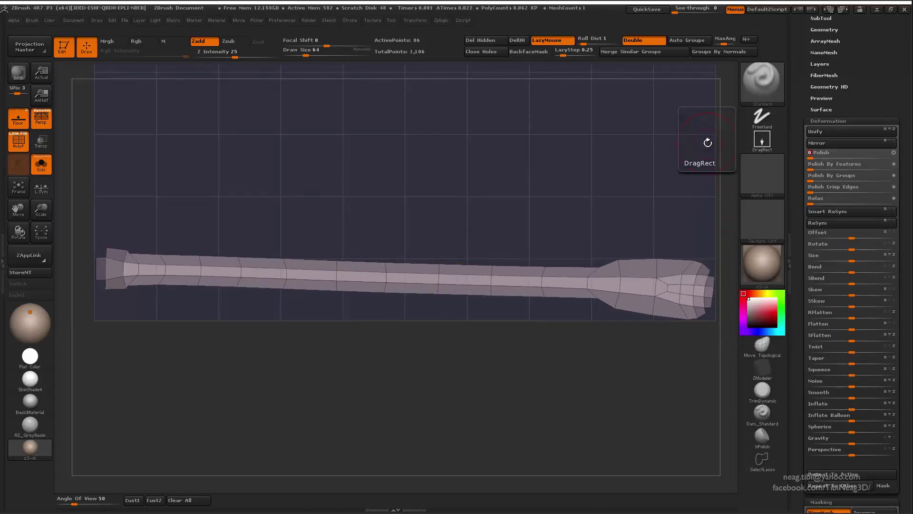
pyautogui.click(810, 157)
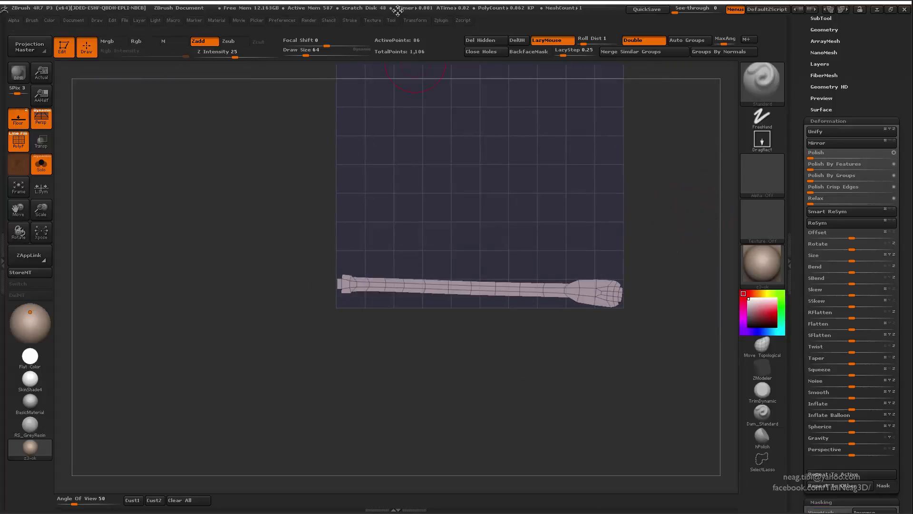
pyautogui.click(441, 20)
pyautogui.click(518, 403)
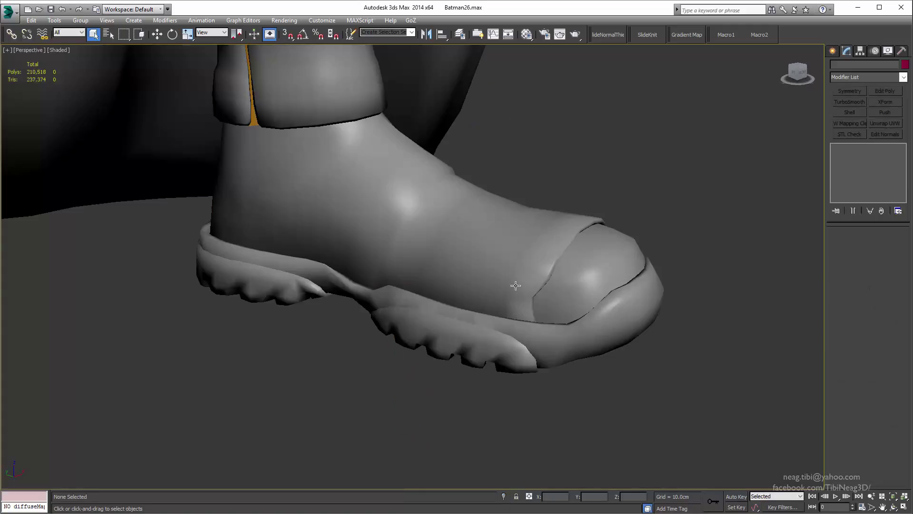
# Isolate the boot's zipper strip, add Unwrap UVW and open the UV editor
pyautogui.click(351, 273)
pyautogui.press('4')
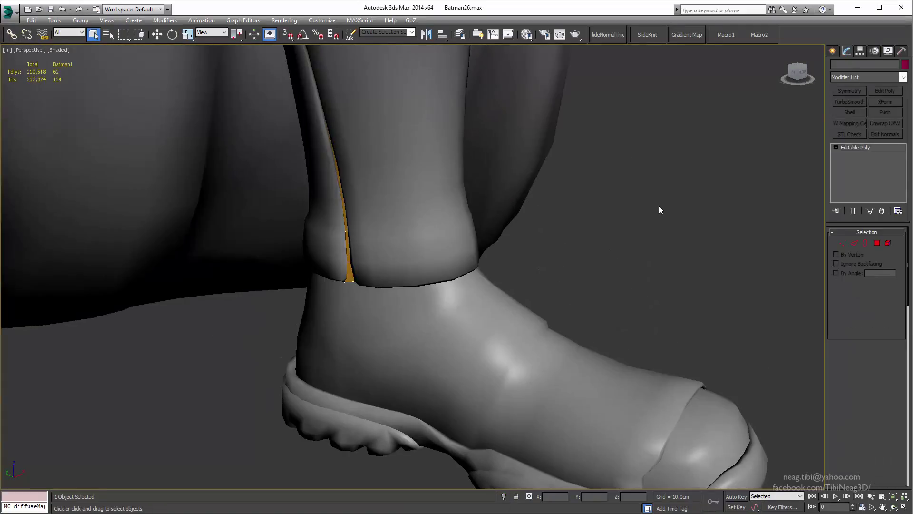
pyautogui.scroll(-3, 904, 463)
pyautogui.scroll(-3, 880, 428)
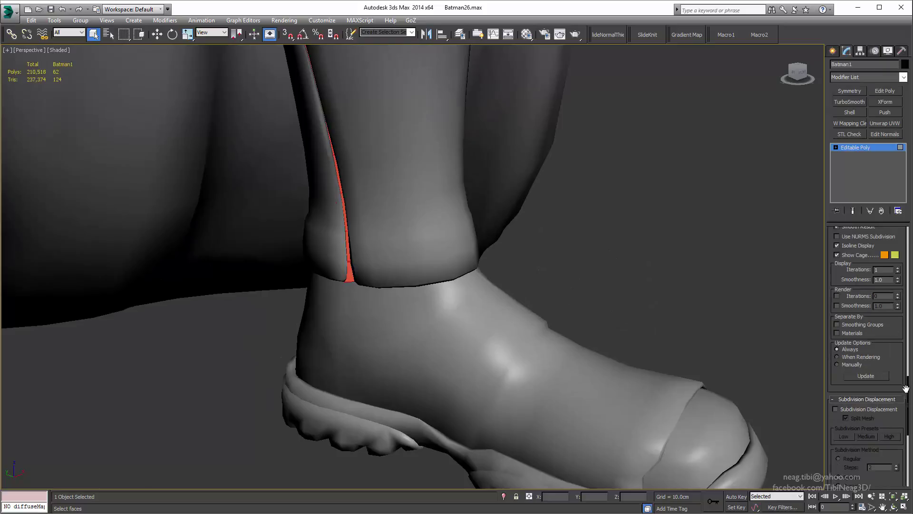
pyautogui.scroll(-5, 850, 397)
pyautogui.scroll(-5, 905, 467)
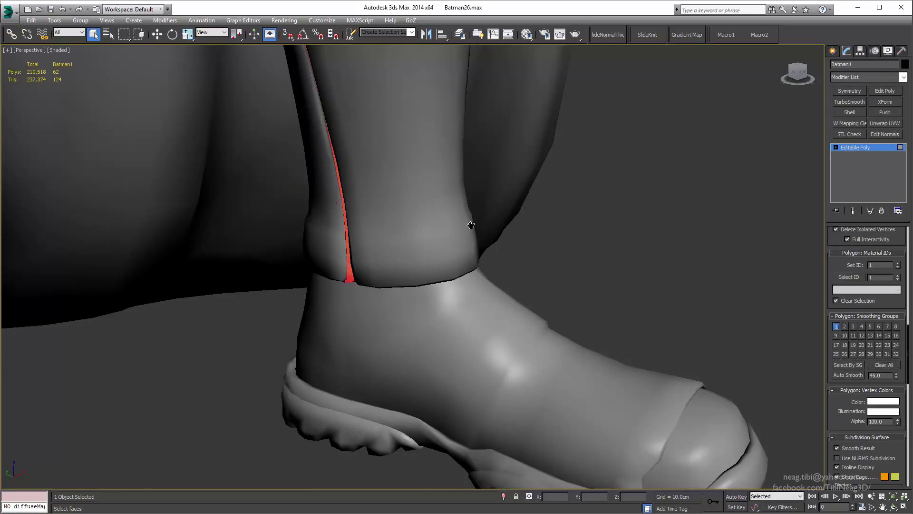
pyautogui.scroll(-5, 471, 225)
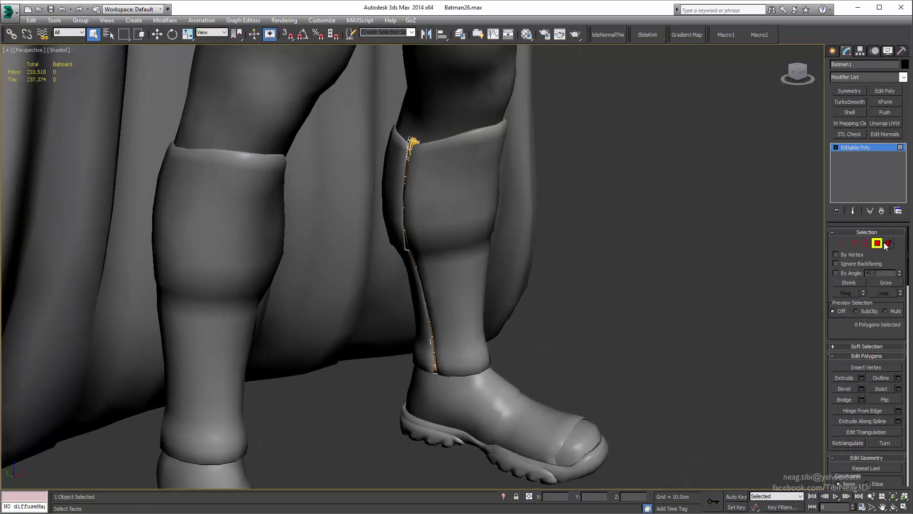
pyautogui.hotkey('alt', 'q')
pyautogui.click(884, 124)
pyautogui.click(867, 343)
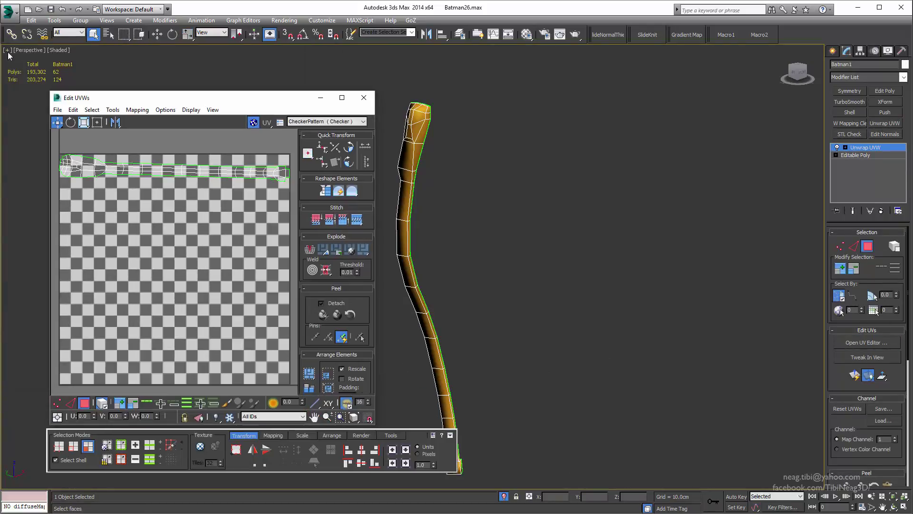
# Show the CheckerPattern on the strip with Tiles raised to 7
pyautogui.click(7, 51)
pyautogui.click(24, 163)
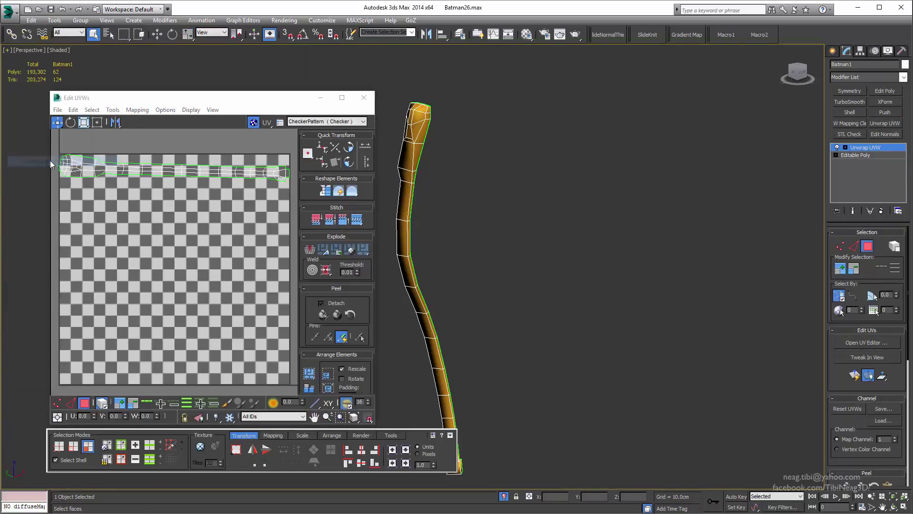
pyautogui.click(539, 372)
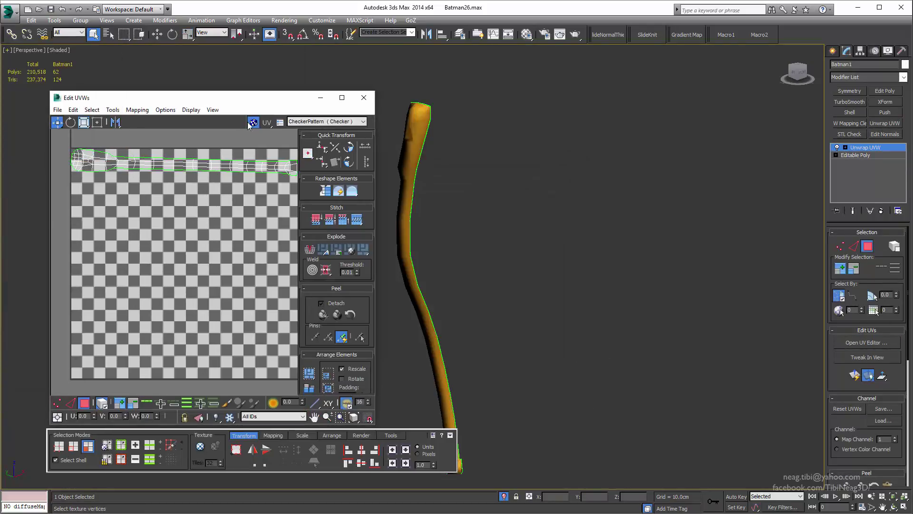
pyautogui.click(220, 464)
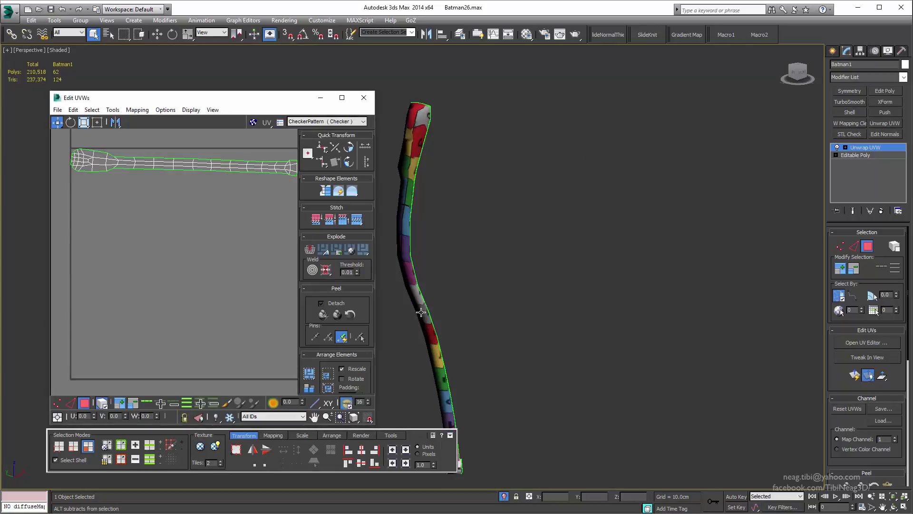
pyautogui.keyDown('alt'); pyautogui.moveTo(421, 312); pyautogui.dragTo(416, 351, button='middle'); pyautogui.keyUp('alt')
pyautogui.moveTo(220, 465); pyautogui.dragTo(220, 451)
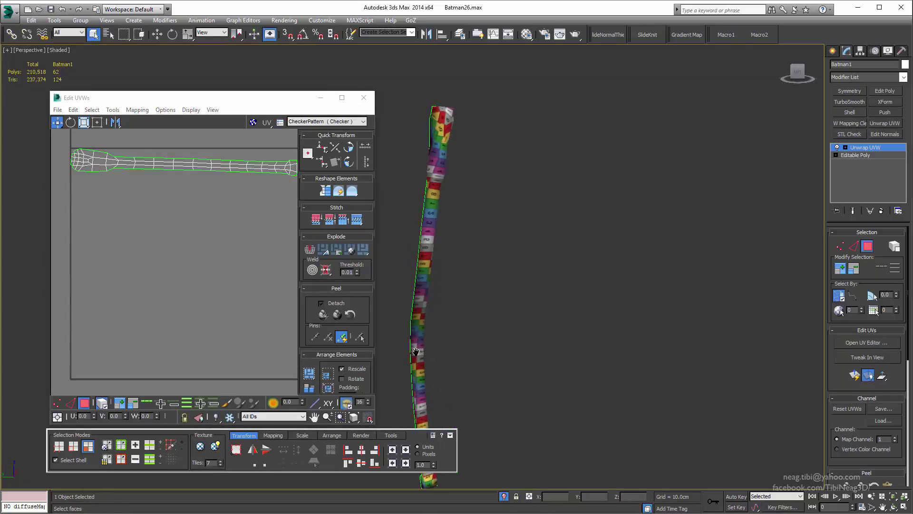
pyautogui.moveTo(416, 351)
pyautogui.keyDown('alt'); pyautogui.mouseDown(button='middle')
pyautogui.moveTo(414, 194)
pyautogui.moveTo(520, 231)
pyautogui.moveTo(486, 248)
pyautogui.moveTo(488, 241)
pyautogui.mouseUp(button='middle'); pyautogui.keyUp('alt')
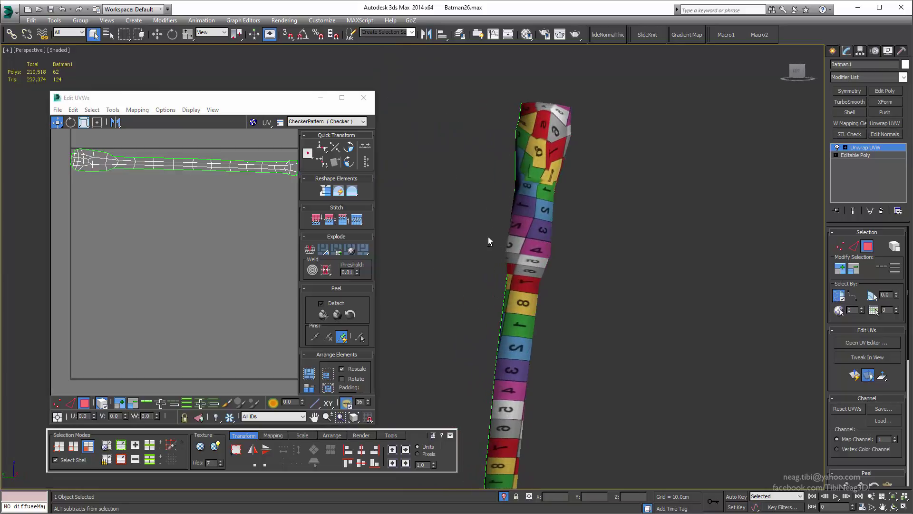
pyautogui.scroll(3, 108, 198)
# Relax the zipper strip's whole UV shell with Tools > Relax
pyautogui.click(108, 197)
pyautogui.click(113, 110)
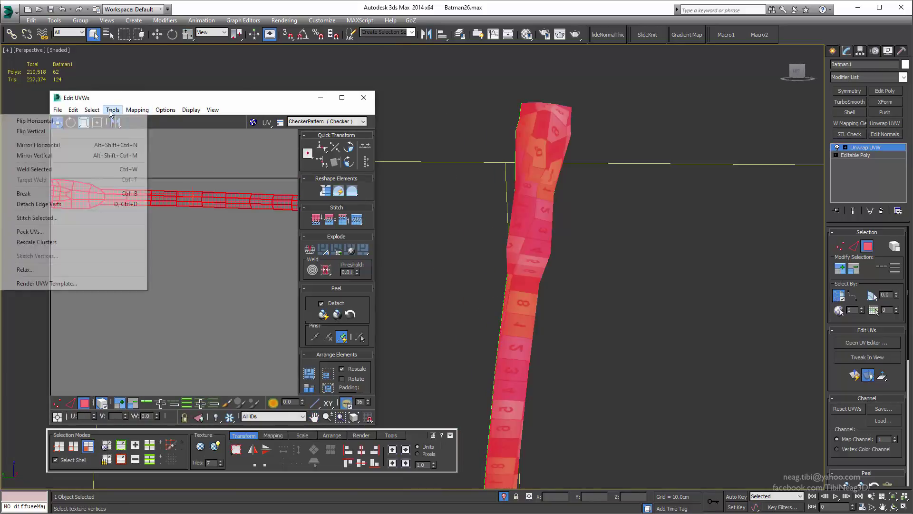
pyautogui.click(26, 270)
pyautogui.click(118, 137)
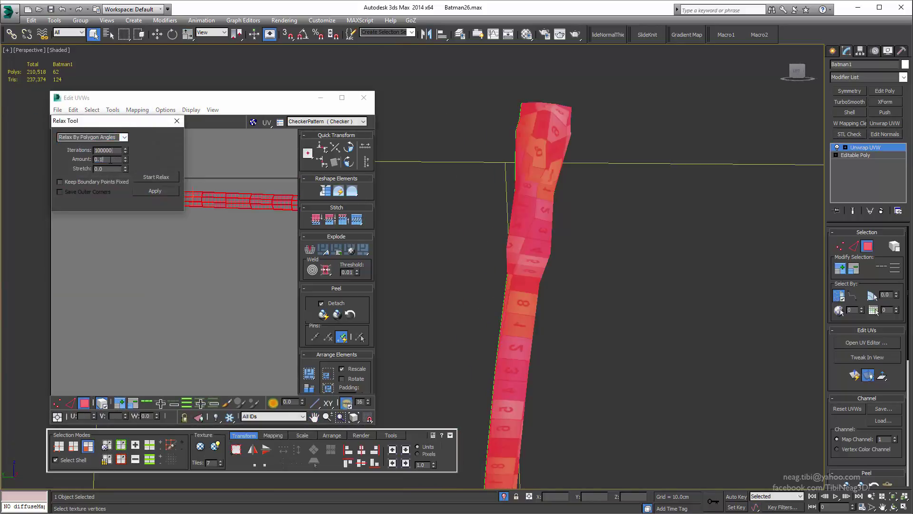
pyautogui.click(153, 179)
pyautogui.click(484, 298)
pyautogui.moveTo(483, 297)
pyautogui.keyDown('alt'); pyautogui.mouseDown(button='middle')
pyautogui.moveTo(530, 354)
pyautogui.moveTo(520, 265)
pyautogui.moveTo(496, 369)
pyautogui.mouseUp(button='middle'); pyautogui.keyUp('alt')
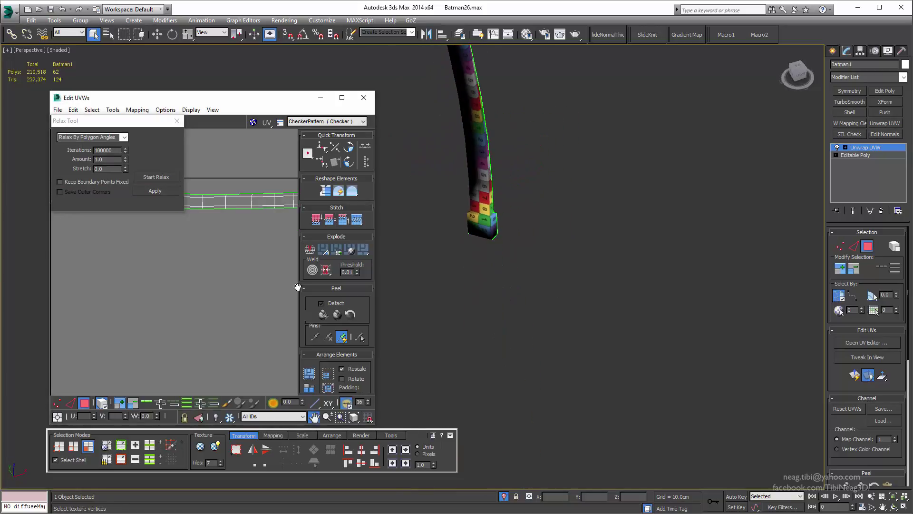
pyautogui.moveTo(300, 287)
pyautogui.mouseDown(button='middle')
pyautogui.moveTo(164, 291)
pyautogui.moveTo(209, 267)
pyautogui.mouseUp(button='middle')
pyautogui.scroll(3, 80, 259)
pyautogui.scroll(3, 479, 259)
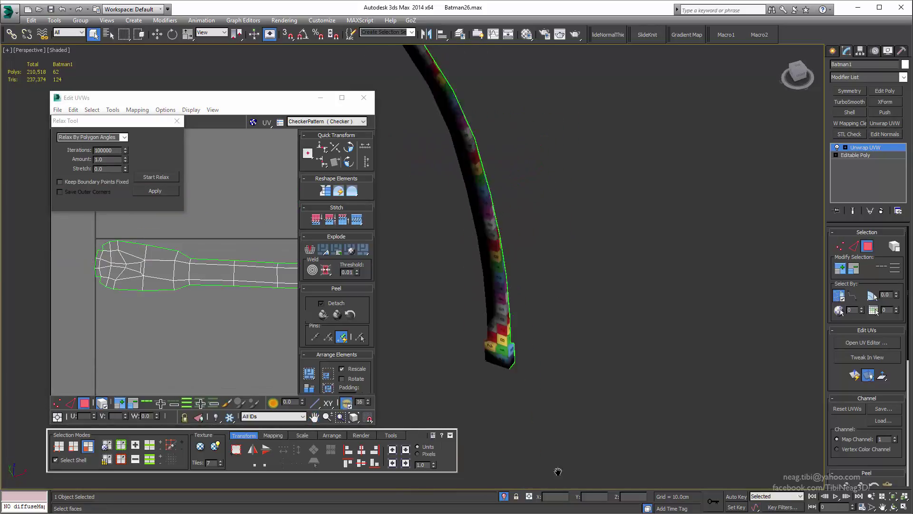
pyautogui.scroll(3, 479, 259)
# Rotate the shell 90° upright, Collapse All, and remove the checker material
pyautogui.click(190, 280)
pyautogui.click(348, 162)
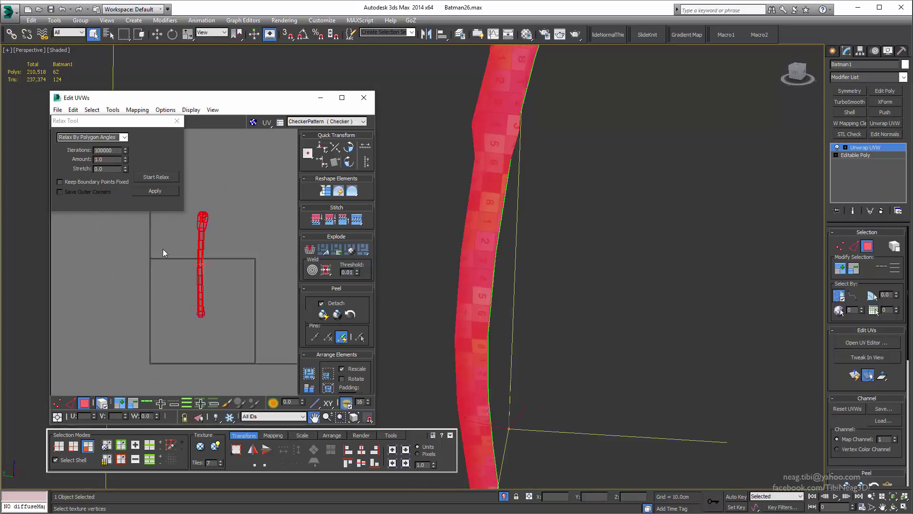
pyautogui.moveTo(163, 253); pyautogui.dragTo(204, 217, button='middle')
pyautogui.rightClick(509, 255)
pyautogui.click(591, 372)
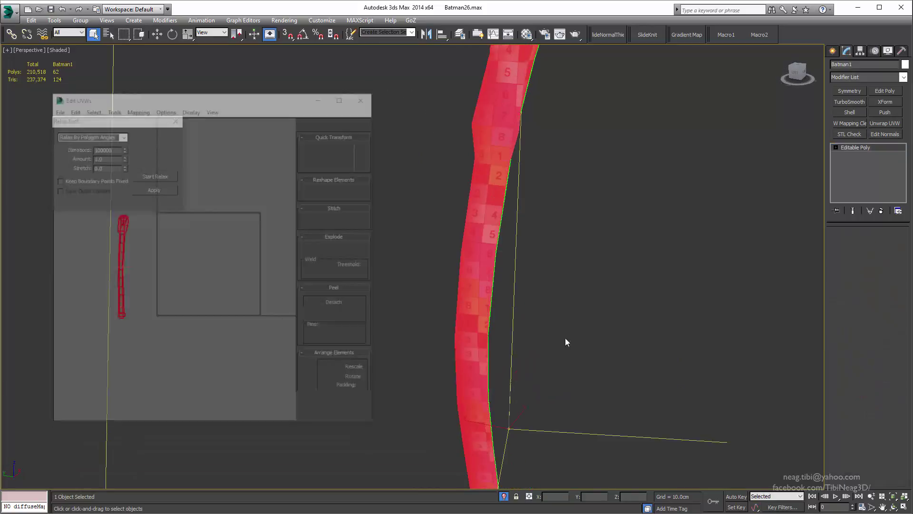
pyautogui.press('m')
pyautogui.click(55, 243)
# Add a Symmetry modifier to Batman1, Eyes and Eyelases_strips
pyautogui.press('m')
pyautogui.scroll(-10, 430, 244)
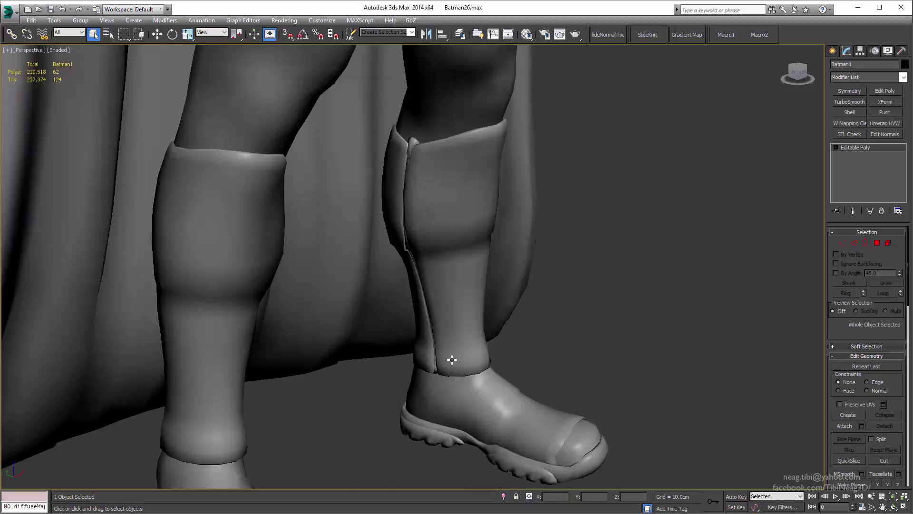
pyautogui.scroll(3, 413, 344)
pyautogui.scroll(-3, 413, 344)
pyautogui.click(840, 95)
pyautogui.scroll(-2, 413, 147)
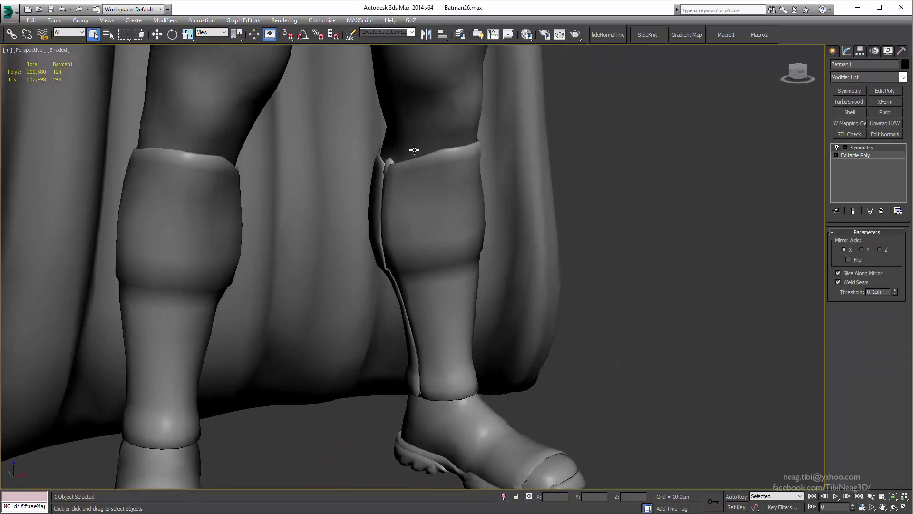
pyautogui.scroll(-3, 416, 243)
pyautogui.scroll(-3, 415, 243)
pyautogui.scroll(-2, 388, 315)
pyautogui.scroll(5, 333, 137)
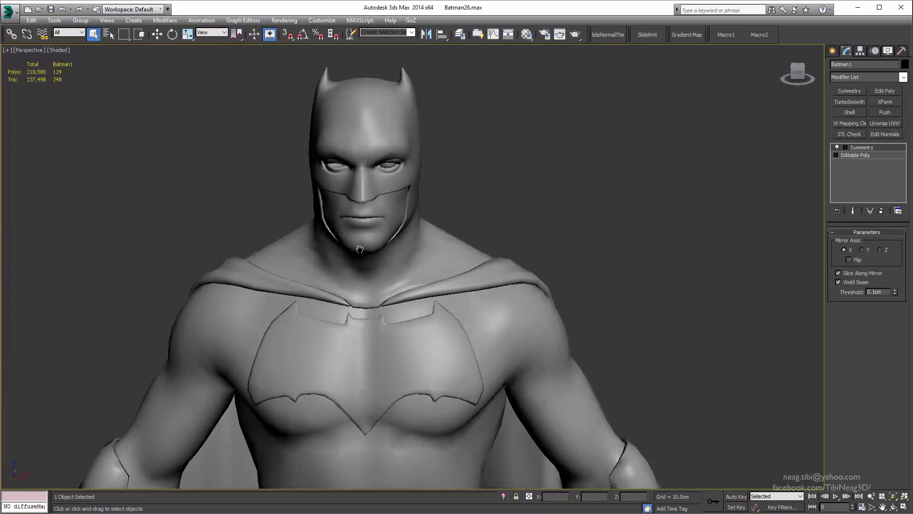
pyautogui.scroll(6, 376, 102)
pyautogui.click(470, 266)
pyautogui.click(845, 93)
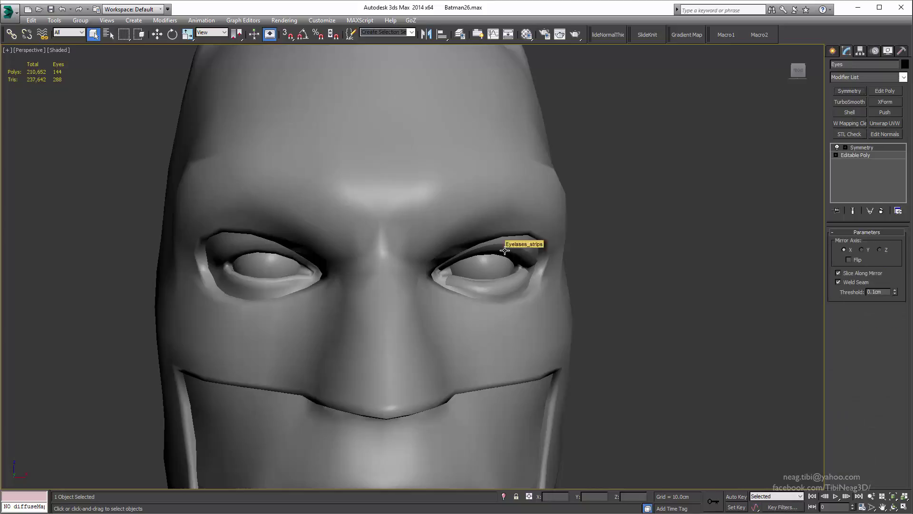
pyautogui.click(500, 243)
pyautogui.click(850, 91)
# Give all the model's parts one shared object colour
pyautogui.scroll(-5, 479, 107)
pyautogui.moveTo(504, 345); pyautogui.dragTo(503, 252, button='middle')
pyautogui.scroll(-3, 503, 253)
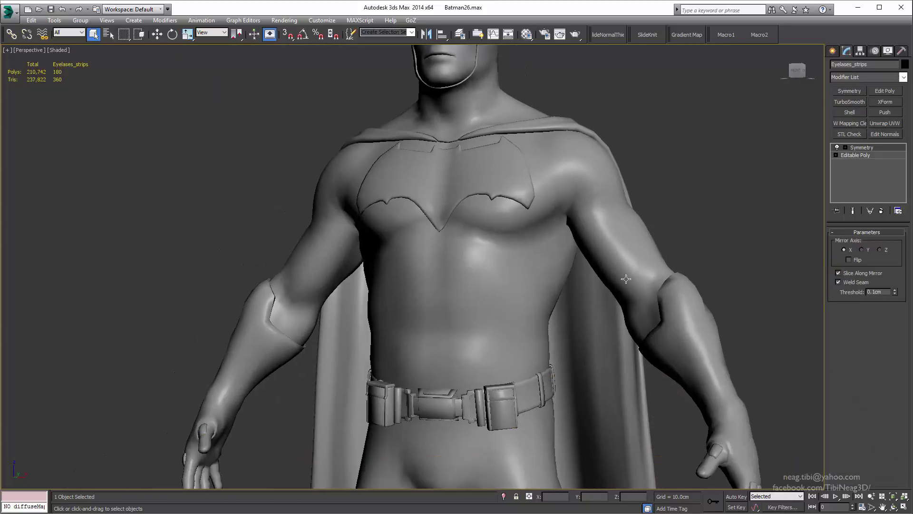
pyautogui.hotkey('ctrl', 'a')
pyautogui.click(905, 64)
pyautogui.click(510, 326)
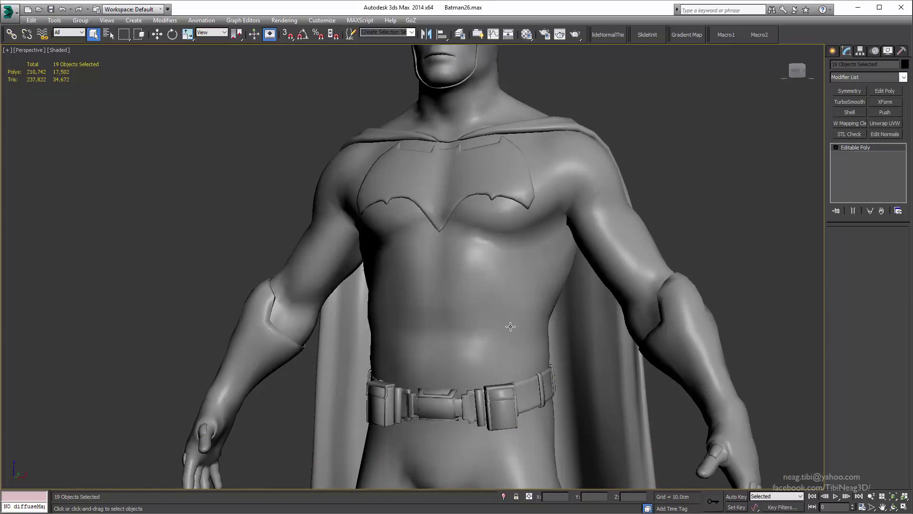
pyautogui.click(704, 183)
# Turn on Edged Faces with F4 and select the Body_suit mesh
pyautogui.press('F4')
pyautogui.scroll(-6, 704, 184)
pyautogui.scroll(3, 596, 286)
pyautogui.scroll(4, 457, 405)
pyautogui.moveTo(457, 405)
pyautogui.keyDown('alt'); pyautogui.mouseDown(button='middle')
pyautogui.moveTo(549, 393)
pyautogui.moveTo(418, 402)
pyautogui.moveTo(476, 390)
pyautogui.mouseUp(button='middle'); pyautogui.keyUp('alt')
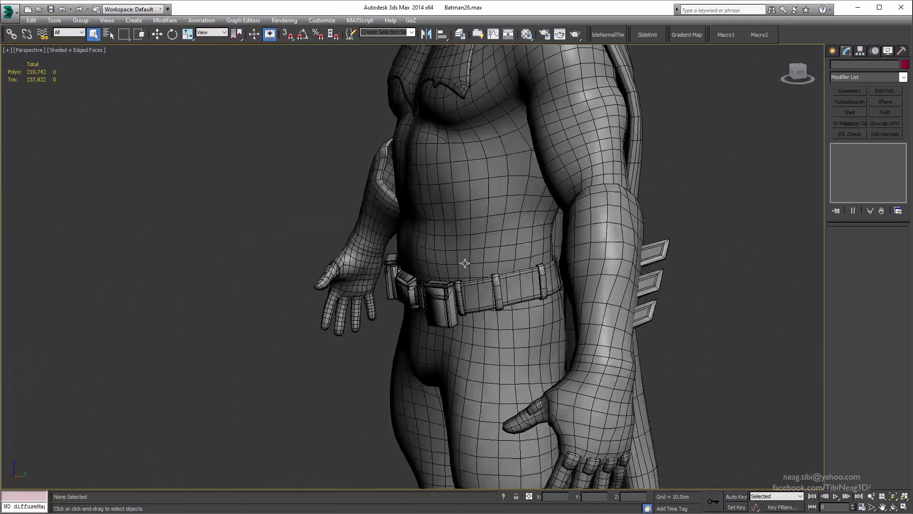
pyautogui.scroll(-3, 442, 342)
pyautogui.scroll(-3, 442, 342)
pyautogui.click(442, 333)
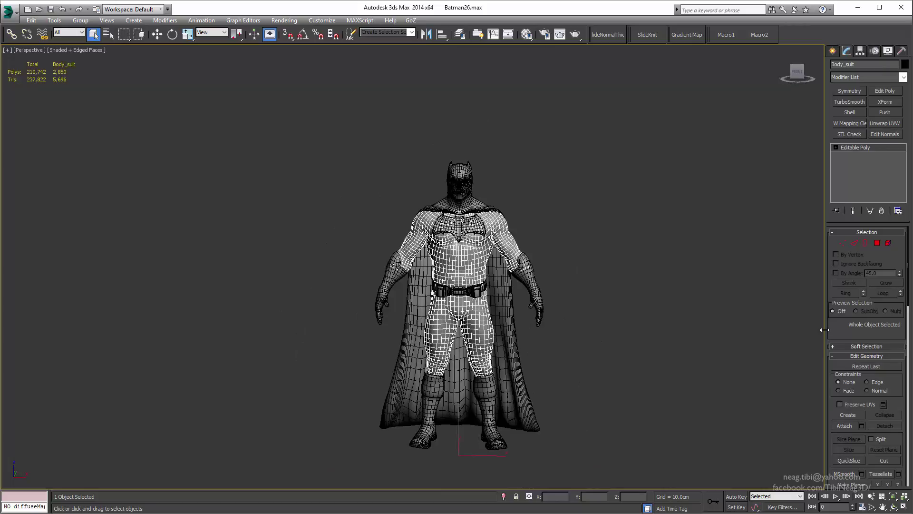
pyautogui.moveTo(825, 330); pyautogui.dragTo(738, 329)
# Attach every listed part to Body_suit via the Attach List
pyautogui.click(862, 135)
pyautogui.hotkey('ctrl', 'a')
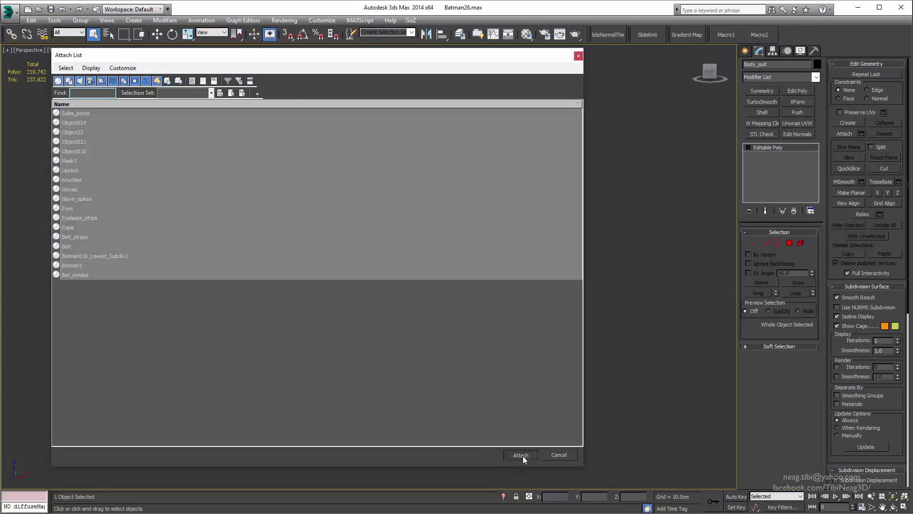
pyautogui.click(521, 453)
pyautogui.click(505, 272)
pyautogui.moveTo(613, 272)
pyautogui.keyDown('alt'); pyautogui.mouseDown(button='middle')
pyautogui.moveTo(585, 308)
pyautogui.moveTo(331, 368)
pyautogui.mouseUp(button='middle'); pyautogui.keyUp('alt')
pyautogui.click(652, 230)
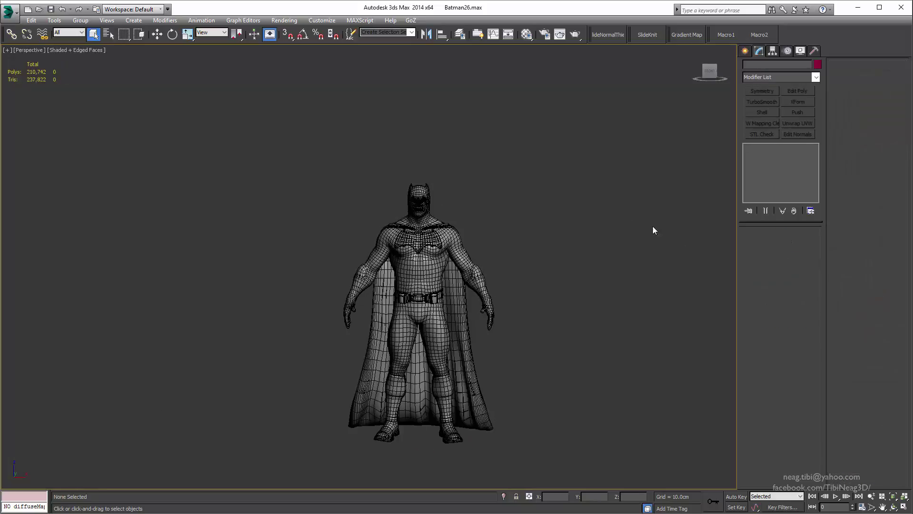
pyautogui.click(386, 267)
pyautogui.click(532, 198)
# Change the first material slot to Multi/Sub-Object, discarding the old material
pyautogui.press('m')
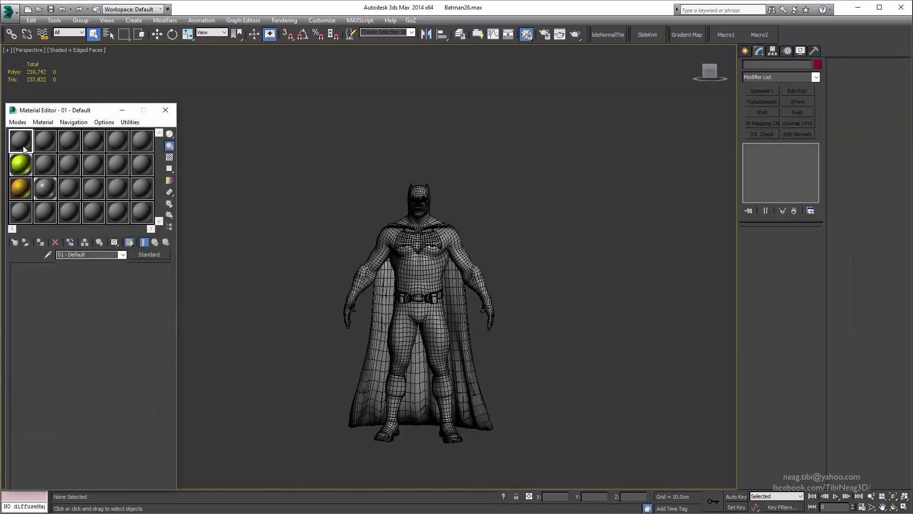
pyautogui.click(149, 254)
pyautogui.doubleClick(388, 275)
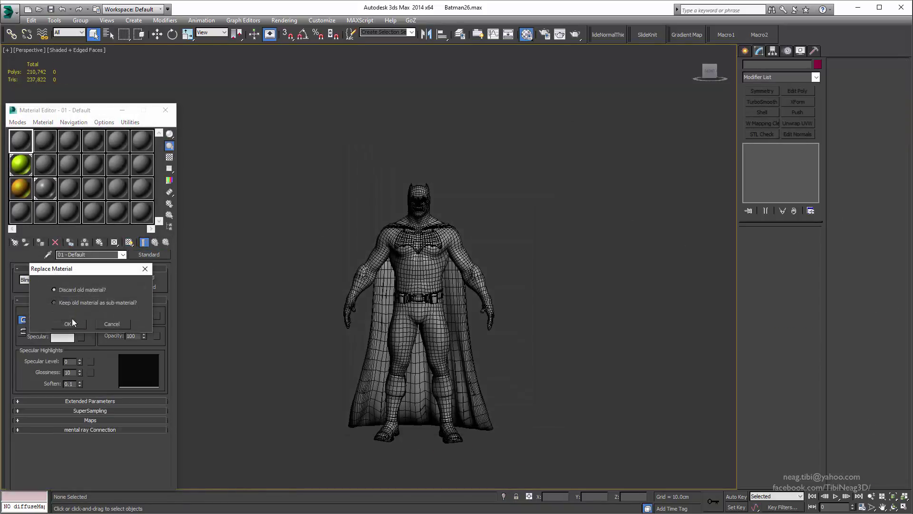
pyautogui.click(70, 324)
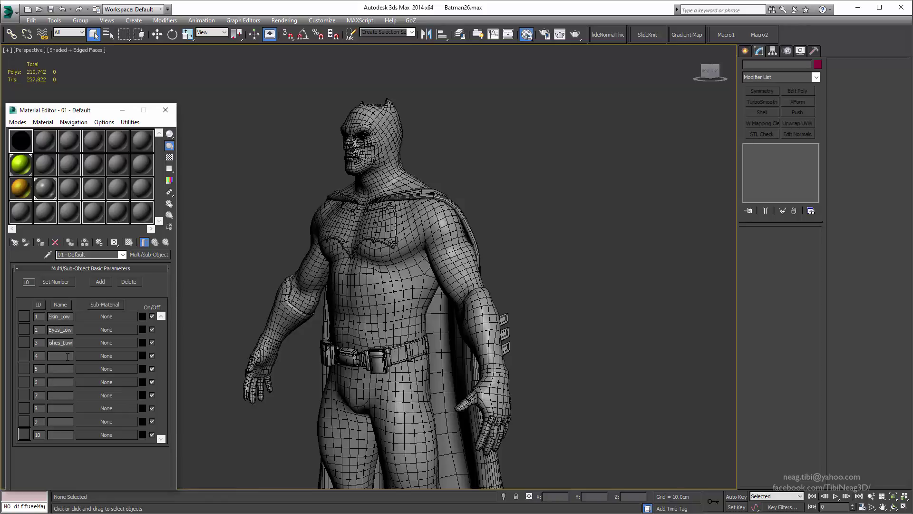
# Orbit and pan the viewport to frame Batman's torso, legs and boots
pyautogui.keyDown('alt'); pyautogui.moveTo(235, 321); pyautogui.dragTo(124, 343, button='middle'); pyautogui.keyUp('alt')
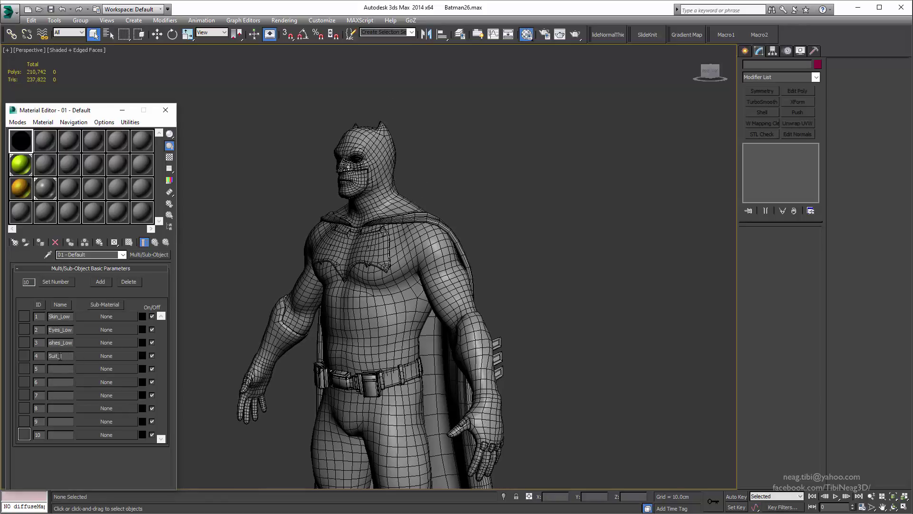
pyautogui.moveTo(371, 267); pyautogui.dragTo(371, 291, button='middle')
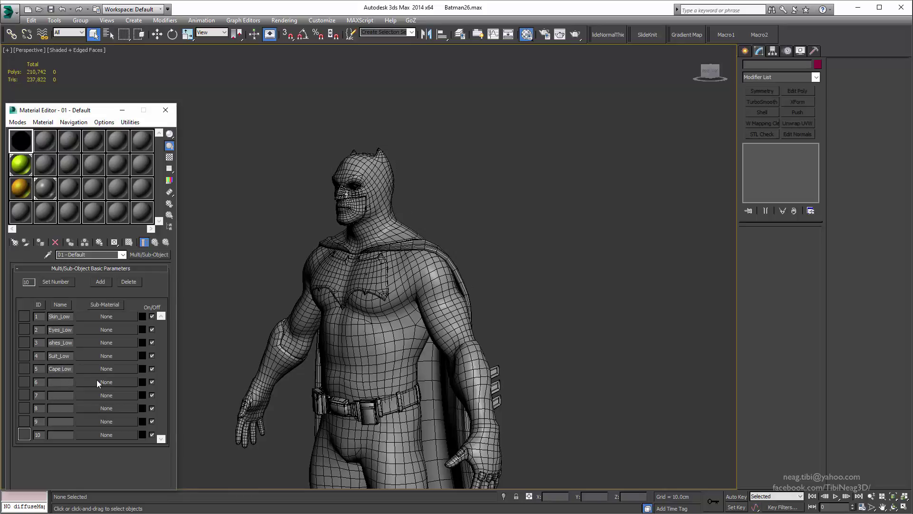
pyautogui.moveTo(428, 476)
pyautogui.mouseDown(button='middle')
pyautogui.moveTo(435, 206)
pyautogui.moveTo(412, 354)
pyautogui.mouseUp(button='middle')
pyautogui.scroll(-1, 212, 324)
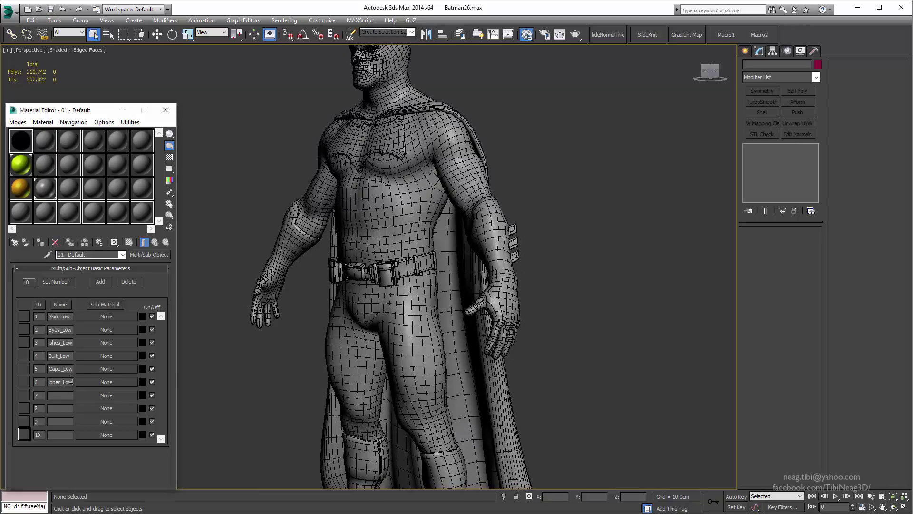
pyautogui.moveTo(404, 333); pyautogui.dragTo(380, 188, button='middle')
# Name material slots 4–8 for the suit, cape, rubber, metal and leather parts
pyautogui.click(66, 397)
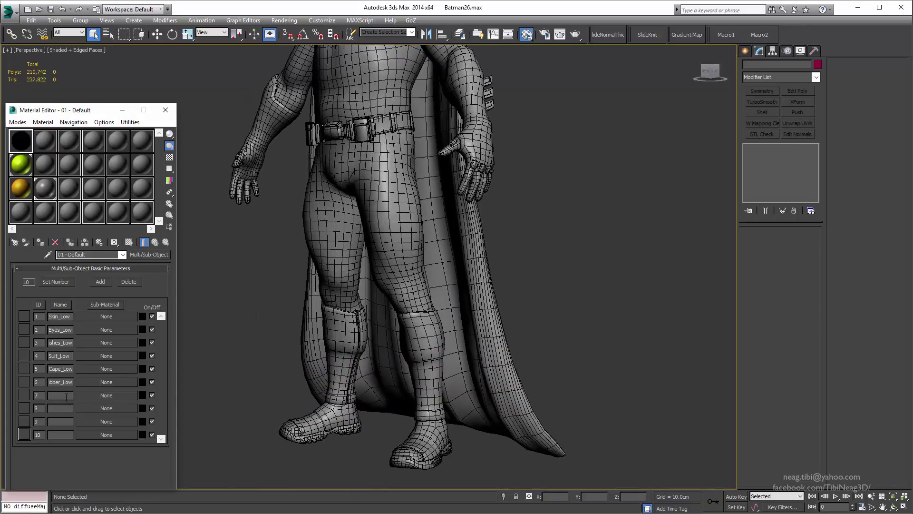
pyautogui.scroll(-3, 366, 161)
pyautogui.moveTo(366, 161); pyautogui.dragTo(380, 70, button='middle')
pyautogui.scroll(3, 365, 162)
pyautogui.scroll(-2, 366, 161)
pyautogui.scroll(2, 380, 70)
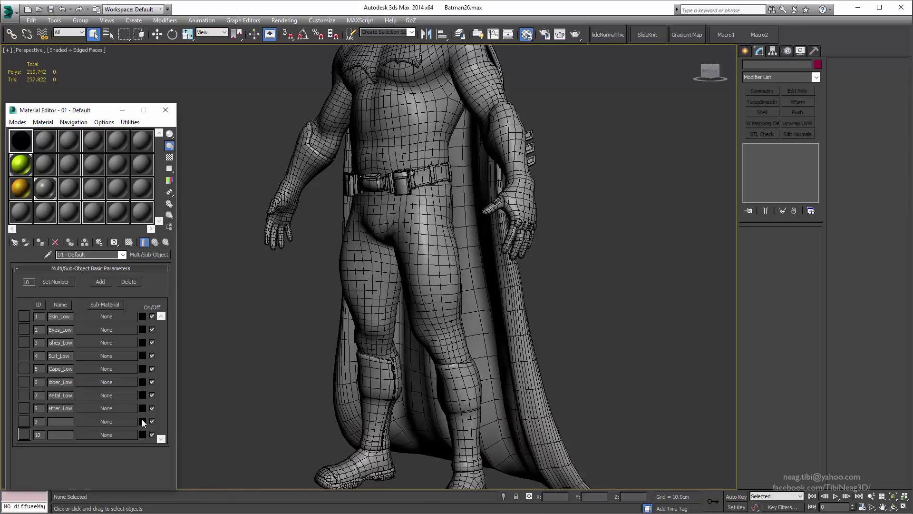
pyautogui.moveTo(435, 413)
pyautogui.keyDown('alt'); pyautogui.mouseDown(button='middle')
pyautogui.moveTo(431, 329)
pyautogui.moveTo(442, 255)
pyautogui.moveTo(418, 215)
pyautogui.moveTo(428, 238)
pyautogui.mouseUp(button='middle'); pyautogui.keyUp('alt')
pyautogui.scroll(2, 442, 255)
pyautogui.scroll(2, 428, 238)
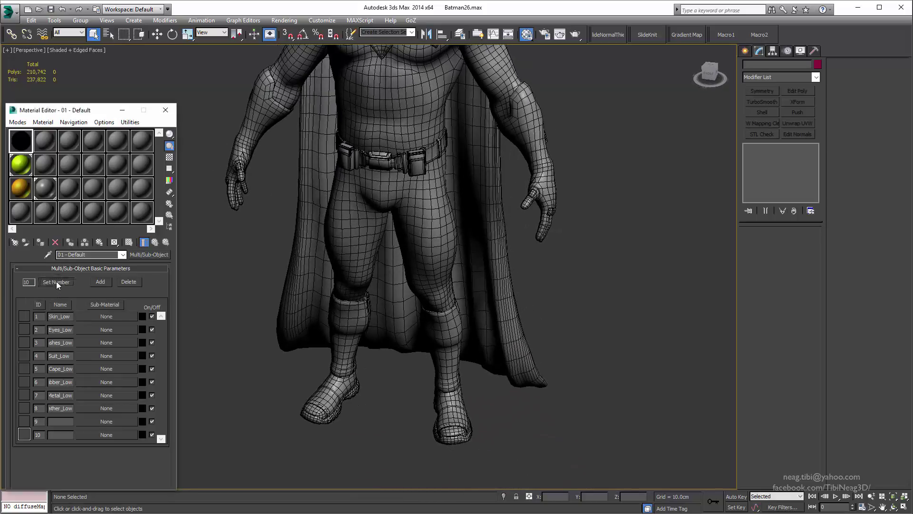
pyautogui.click(56, 282)
# Cut the multi-material to 8 slots and copy a Standard material from slot 1 into slots 2–8
pyautogui.write('8')
pyautogui.press('Return')
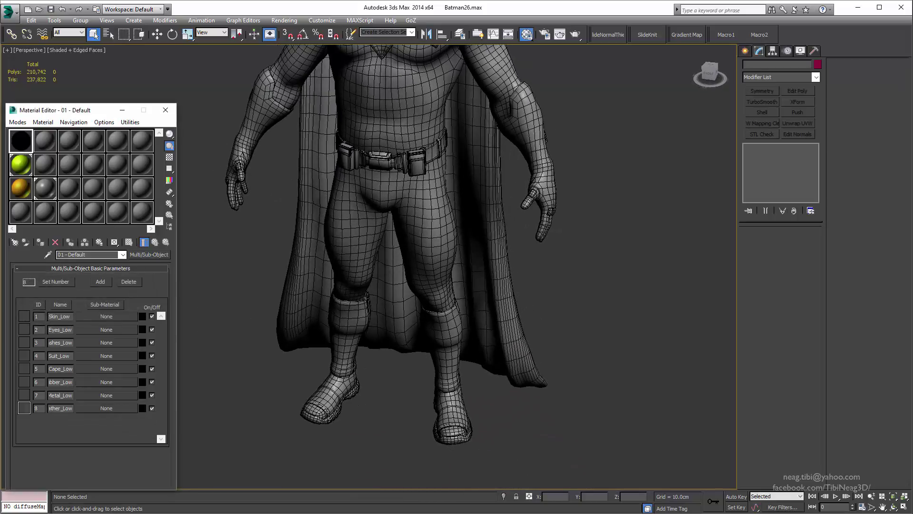
pyautogui.click(90, 316)
pyautogui.doubleClick(375, 272)
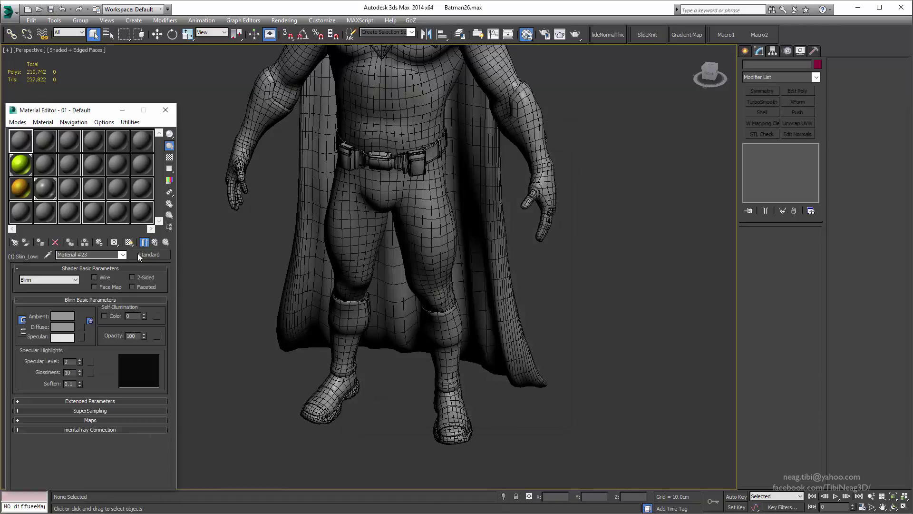
pyautogui.click(155, 242)
pyautogui.moveTo(21, 141)
pyautogui.mouseDown()
pyautogui.moveTo(96, 314)
pyautogui.moveTo(90, 408)
pyautogui.mouseUp()
pyautogui.click(71, 329)
pyautogui.click(79, 330)
pyautogui.click(70, 328)
pyautogui.press('Return')
pyautogui.press('Return')
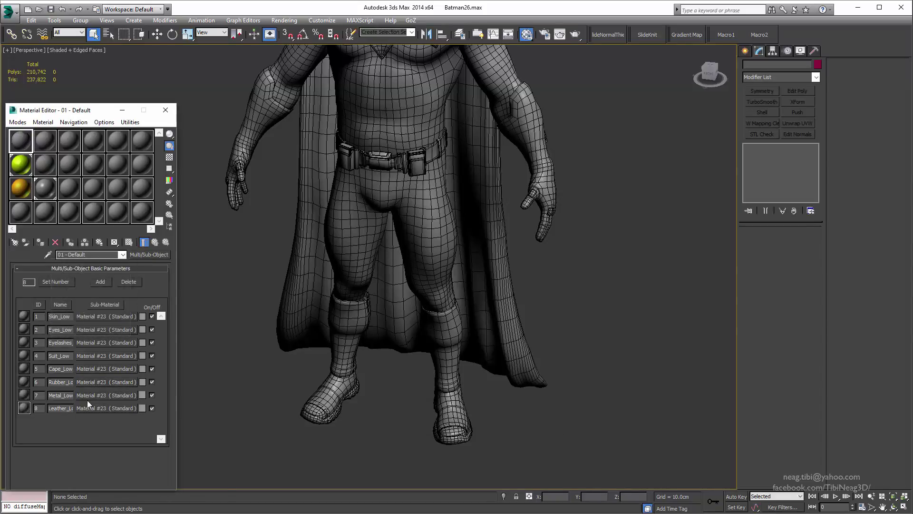
# Rename sub-materials 1–3 to Skin_Low, Eyes_Low and the eyelashes name
pyautogui.click(93, 316)
pyautogui.click(76, 255)
pyautogui.write('Skin_Low')
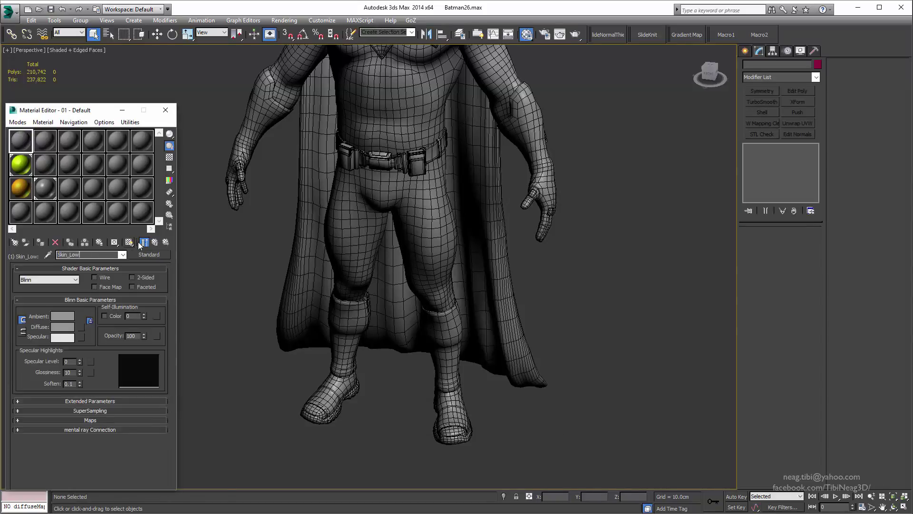
pyautogui.click(155, 242)
pyautogui.click(100, 330)
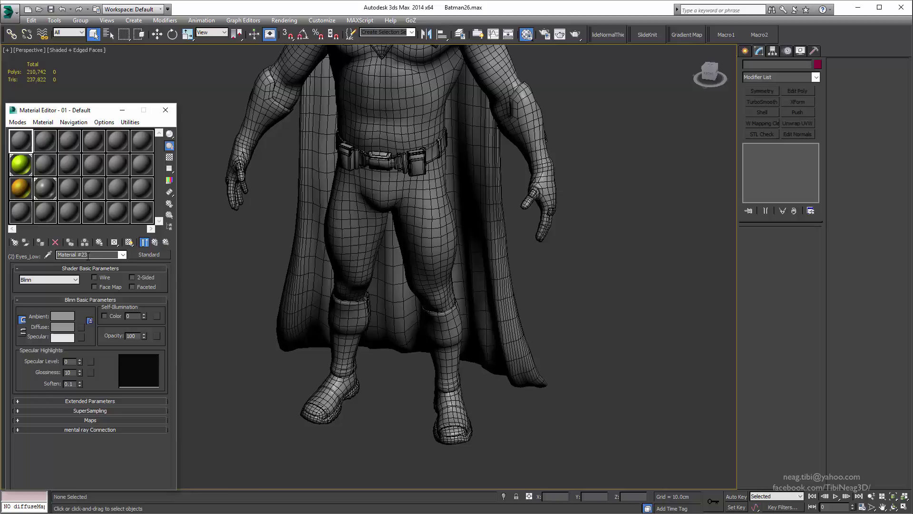
pyautogui.click(155, 244)
pyautogui.click(108, 343)
pyautogui.click(76, 255)
pyautogui.write('Eyelashes_Low')
pyautogui.click(154, 242)
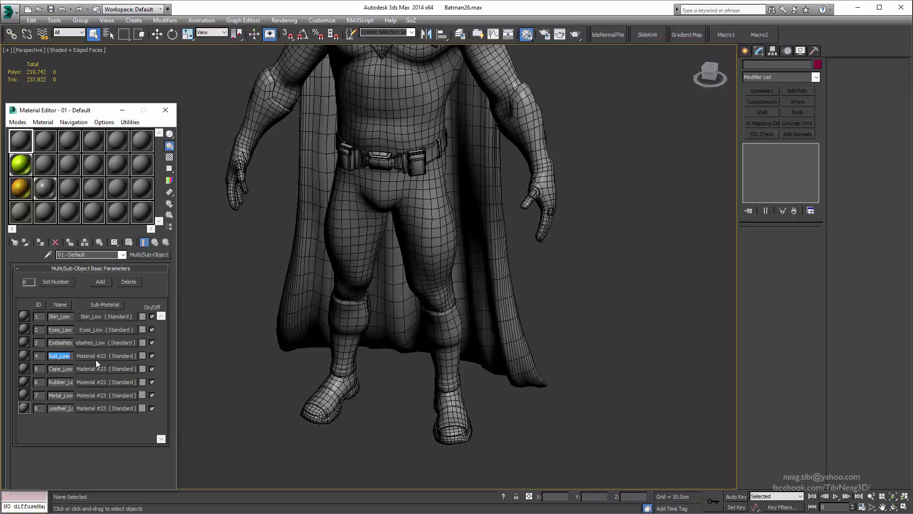
# Rename sub-materials 4–8 to Suit_Low, Cape_Low, Rubber_Low, Metal_Low and Leather_Low
pyautogui.click(96, 357)
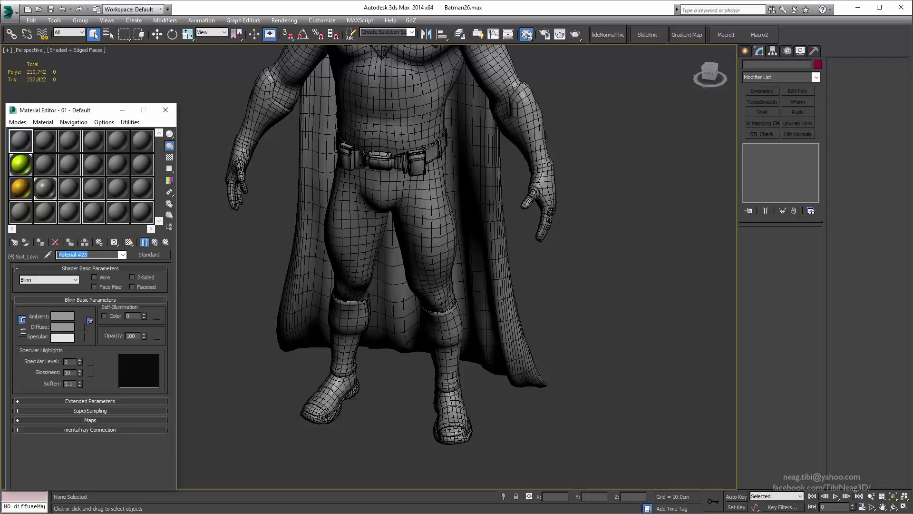
pyautogui.click(144, 243)
pyautogui.click(87, 370)
pyautogui.click(144, 242)
pyautogui.click(107, 382)
pyautogui.click(155, 243)
pyautogui.click(95, 396)
pyautogui.click(155, 243)
pyautogui.click(100, 408)
pyautogui.click(155, 242)
# Colour Skin_Low red, Eyes_Low orange and the eyelashes material yellow
pyautogui.click(143, 315)
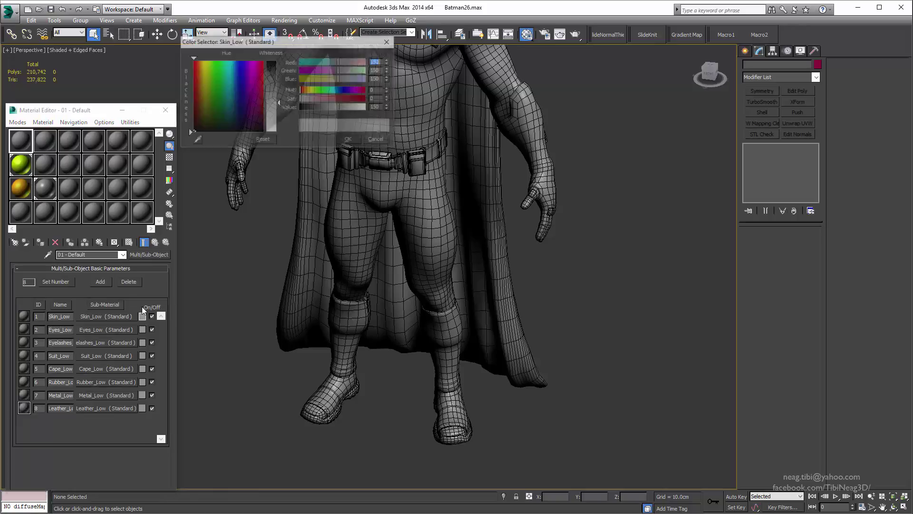
pyautogui.moveTo(271, 61); pyautogui.dragTo(271, 122)
pyautogui.click(354, 141)
pyautogui.click(142, 329)
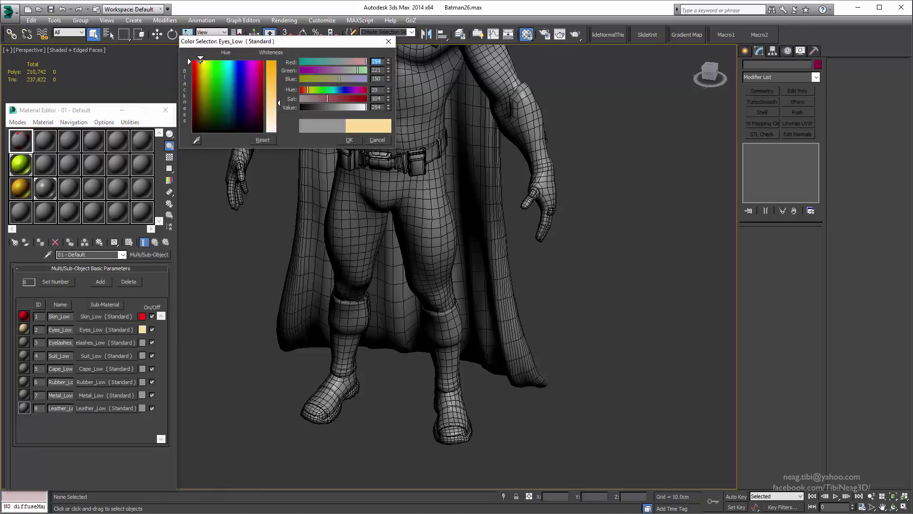
pyautogui.moveTo(271, 61); pyautogui.dragTo(271, 115)
pyautogui.click(354, 141)
pyautogui.click(143, 342)
pyautogui.click(205, 61)
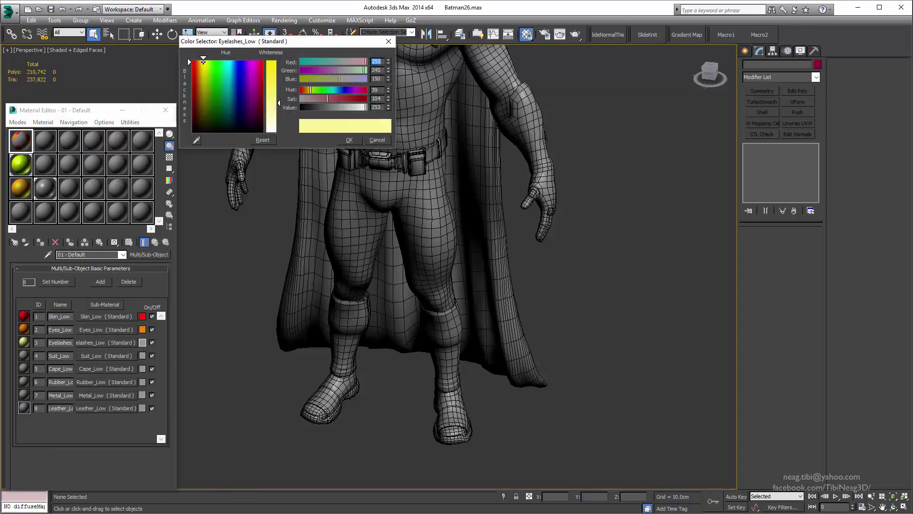
pyautogui.moveTo(271, 61); pyautogui.dragTo(271, 119)
pyautogui.click(355, 141)
# Colour Suit_Low and Cape_Low bright green
pyautogui.click(143, 355)
pyautogui.click(208, 61)
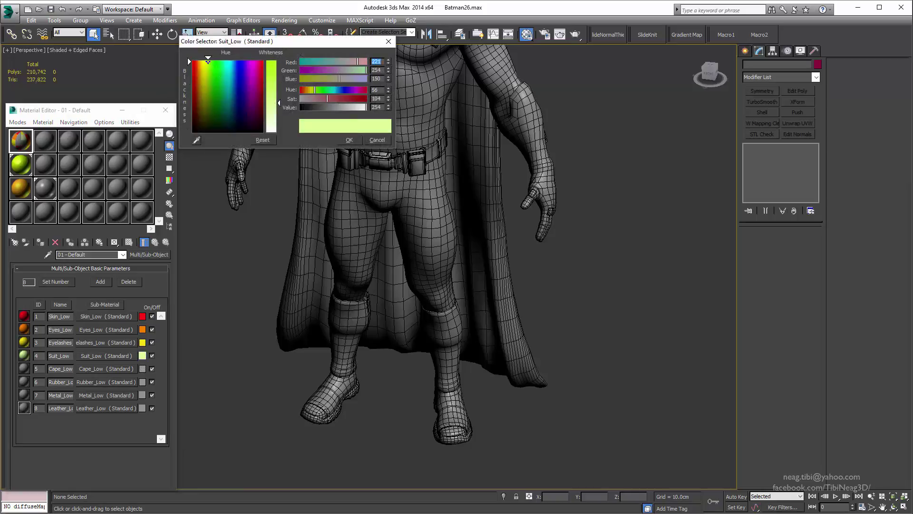
pyautogui.moveTo(272, 61); pyautogui.dragTo(271, 119)
pyautogui.click(349, 140)
pyautogui.click(142, 368)
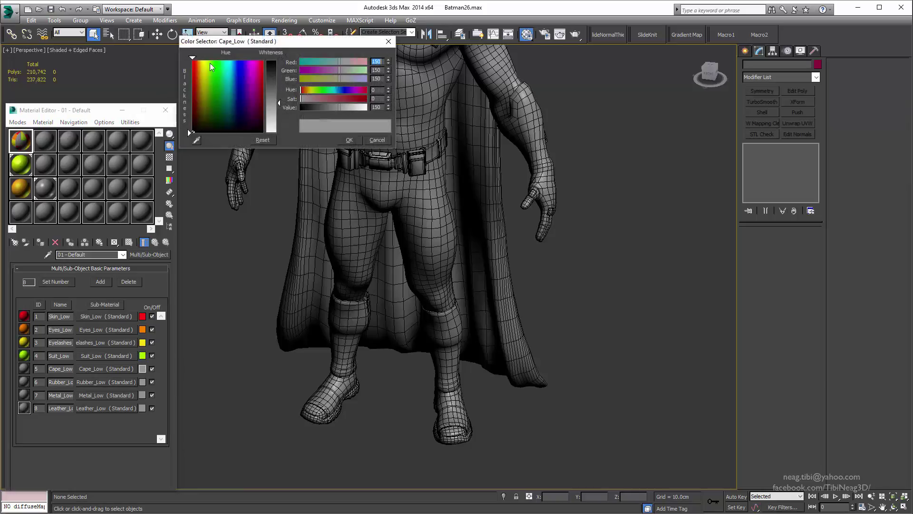
pyautogui.click(208, 61)
pyautogui.moveTo(271, 62); pyautogui.dragTo(271, 119)
pyautogui.click(349, 140)
# Colour Rubber_Low green, Metal_Low cyan-green and Leather_Low blue
pyautogui.click(143, 382)
pyautogui.click(217, 109)
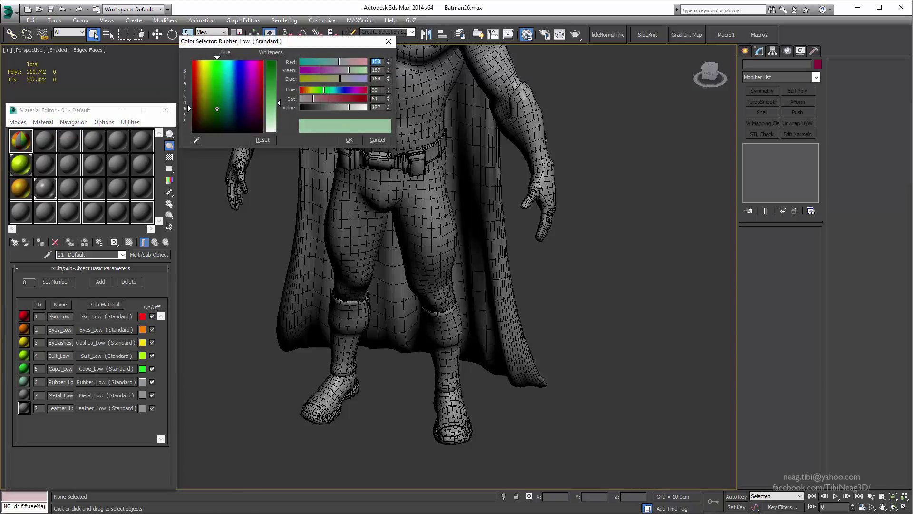
pyautogui.click(349, 139)
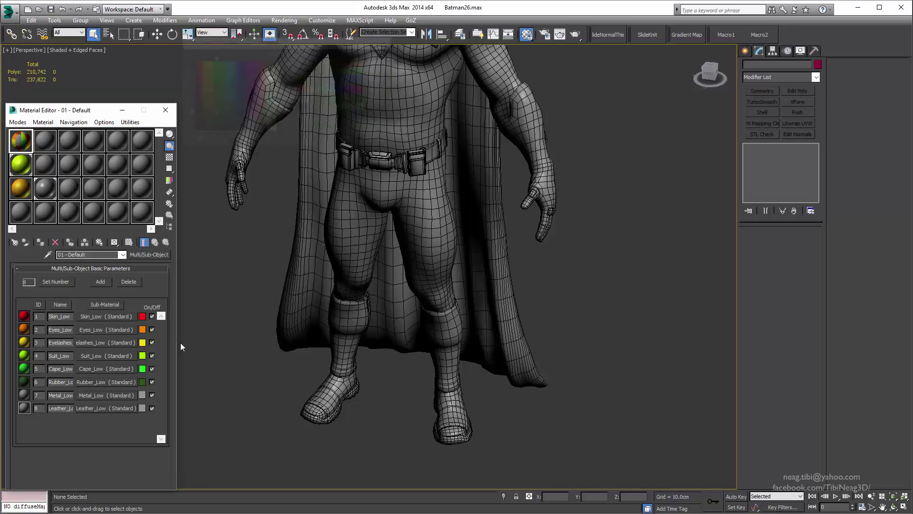
pyautogui.click(142, 396)
pyautogui.click(225, 63)
pyautogui.click(349, 140)
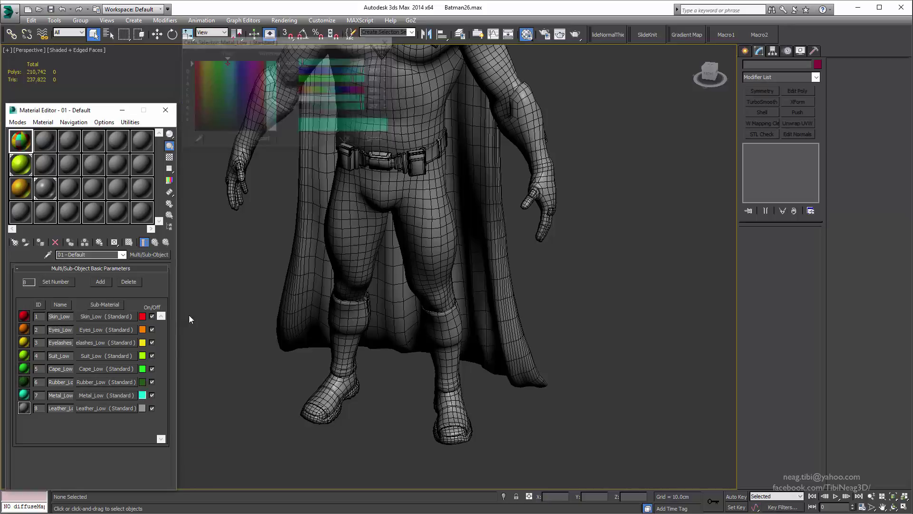
pyautogui.click(142, 409)
pyautogui.click(233, 62)
pyautogui.click(348, 139)
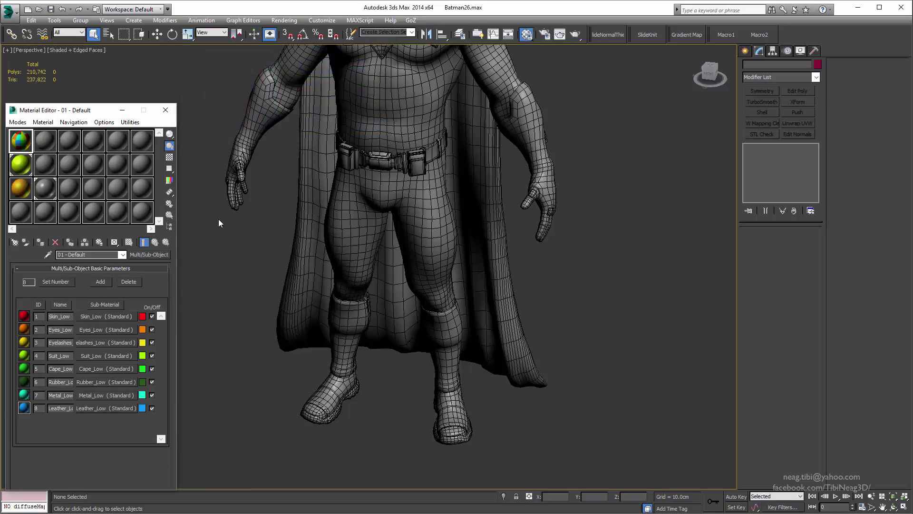
# Rename the parent multi-material to Batman_Low
pyautogui.scroll(-5, 373, 226)
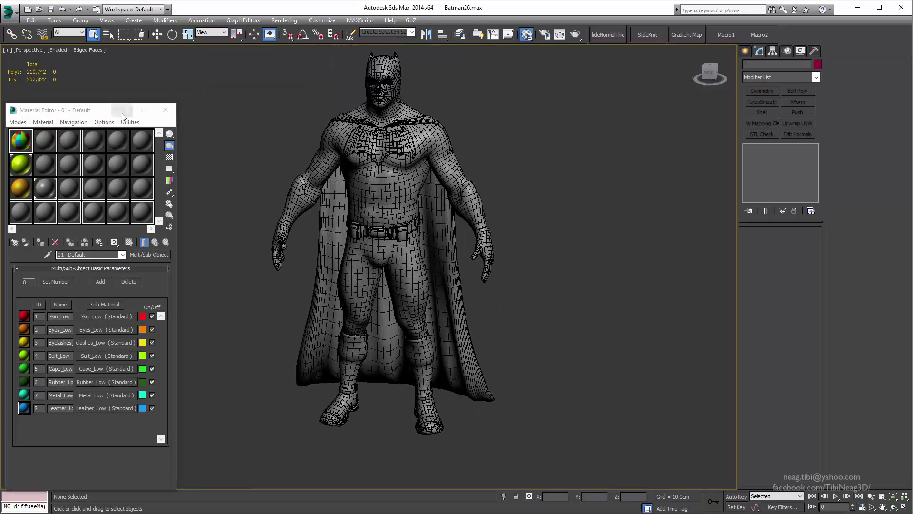
pyautogui.click(4, 248)
pyautogui.write('Batman_Low')
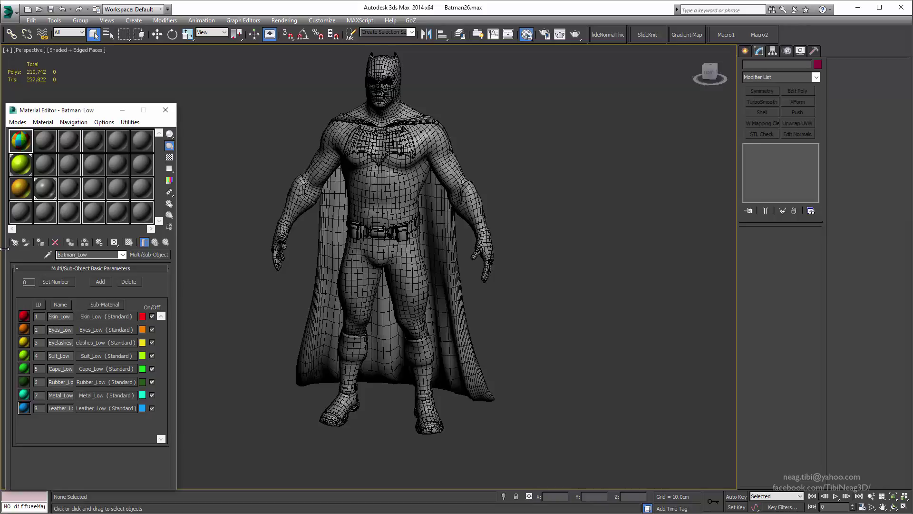
pyautogui.click(126, 117)
# Reset XForm on the Batman body and convert it to Editable Poly
pyautogui.click(381, 148)
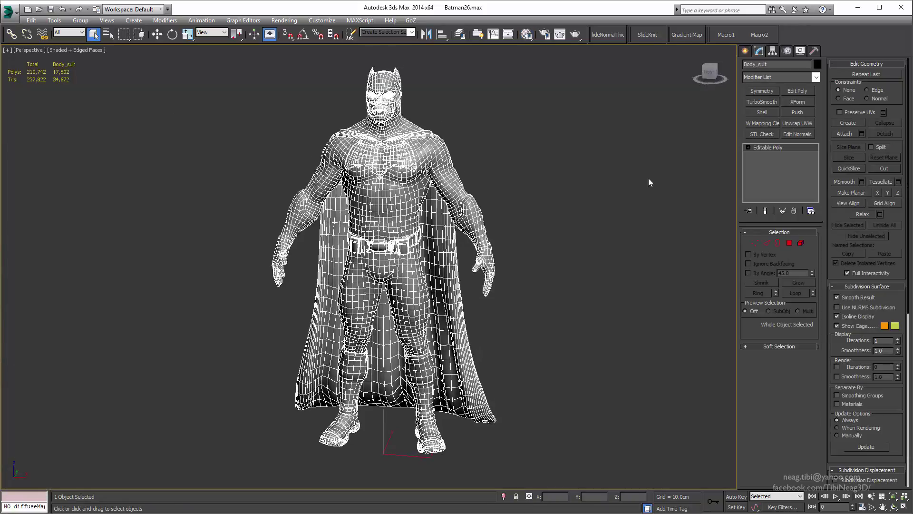
pyautogui.click(709, 71)
pyautogui.click(814, 51)
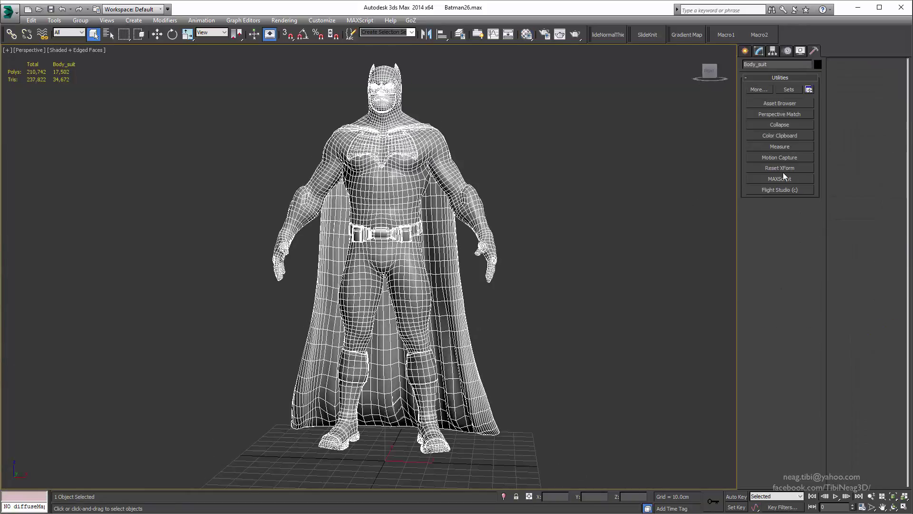
pyautogui.click(782, 170)
pyautogui.click(779, 220)
pyautogui.rightClick(513, 221)
pyautogui.click(647, 332)
# Reopen the Material Editor, move it higher, and orbit closer to Batman
pyautogui.press('z')
pyautogui.press('m')
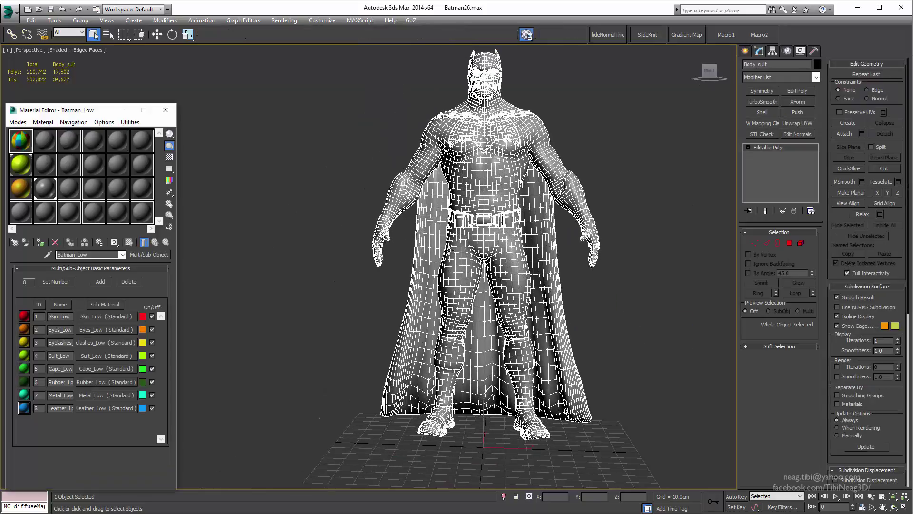
pyautogui.moveTo(94, 110); pyautogui.dragTo(93, 95)
pyautogui.keyDown('alt'); pyautogui.moveTo(471, 205); pyautogui.dragTo(444, 200, button='middle'); pyautogui.keyUp('alt')
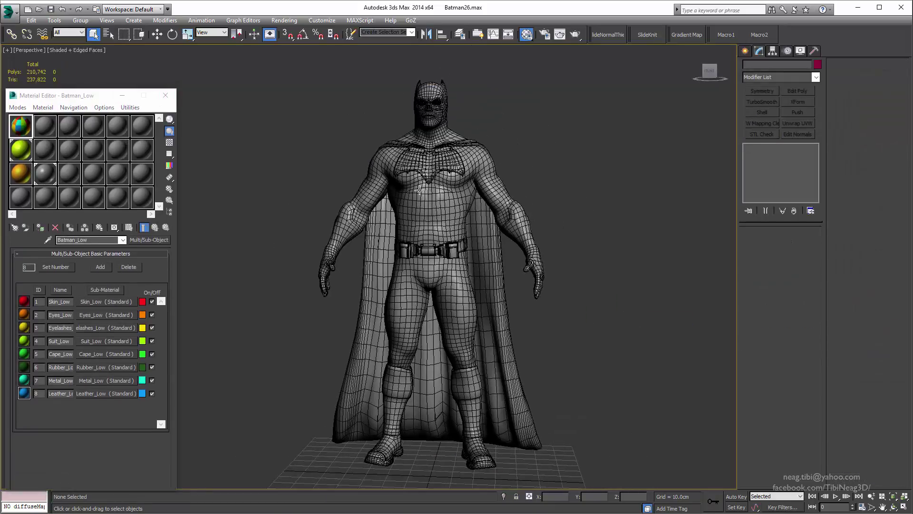
# In element mode, select the eye polygons and give them material ID 3
pyautogui.scroll(1, 444, 201)
pyautogui.press('5')
pyautogui.click(423, 139)
pyautogui.scroll(3, 504, 238)
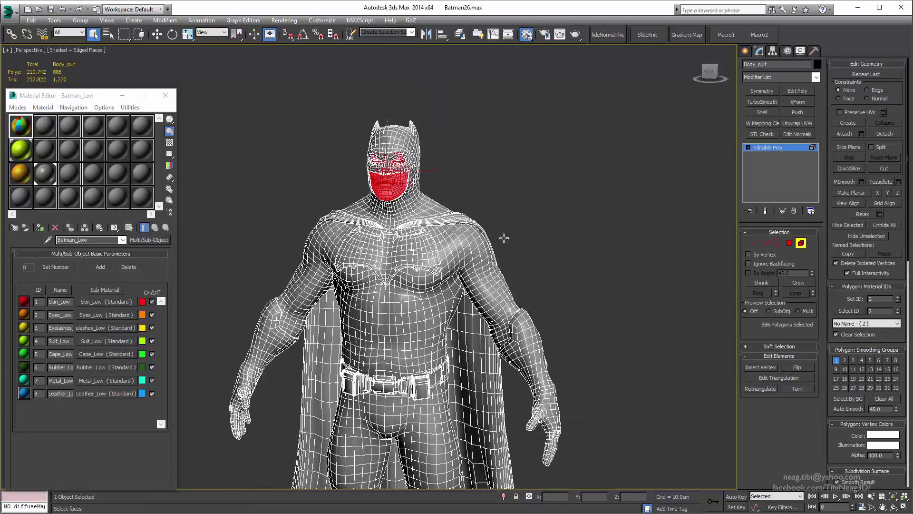
pyautogui.scroll(1, 257, 168)
pyautogui.scroll(5, 382, 161)
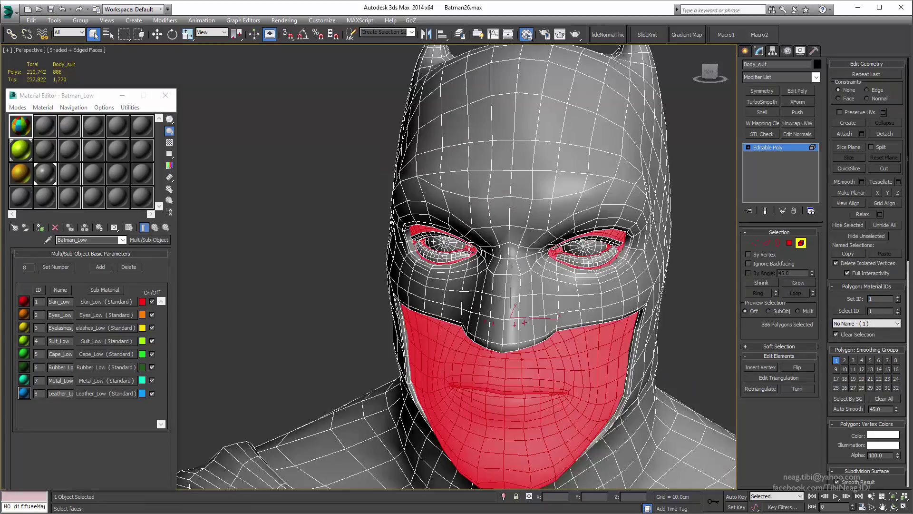
pyautogui.click(447, 245)
pyautogui.keyDown('alt'); pyautogui.moveTo(528, 240); pyautogui.dragTo(501, 245, button='middle'); pyautogui.keyUp('alt')
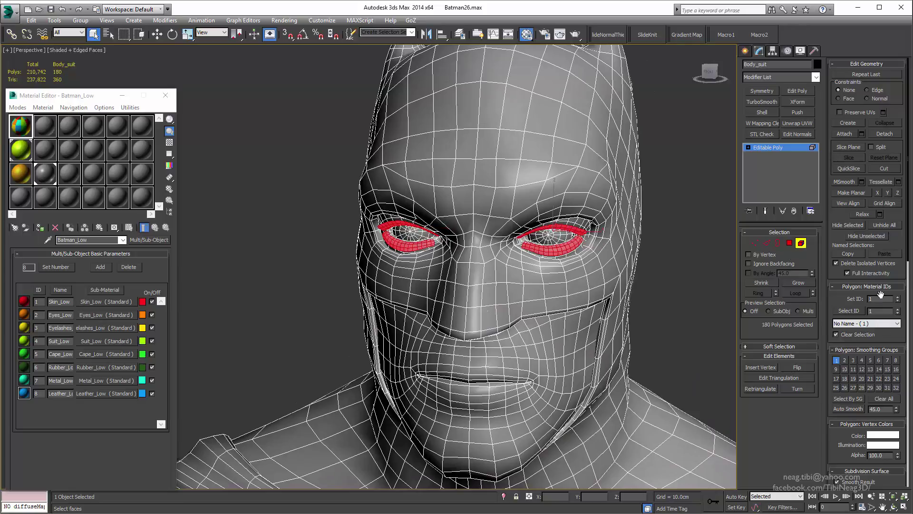
pyautogui.write('3')
pyautogui.press('Return')
# Select the cape polygons and assign them material ID 5
pyautogui.scroll(-2, 434, 220)
pyautogui.scroll(-3, 434, 220)
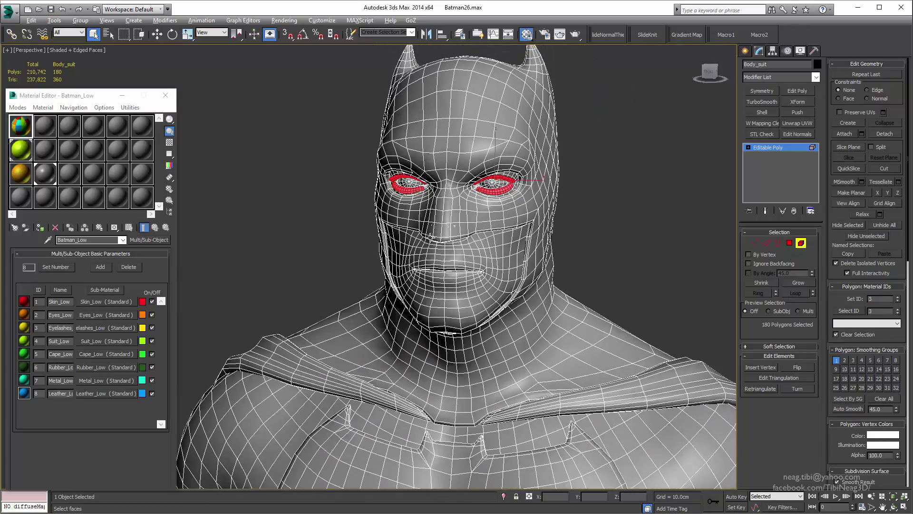
pyautogui.scroll(-2, 433, 220)
pyautogui.scroll(-3, 434, 220)
pyautogui.scroll(-2, 529, 265)
pyautogui.click(530, 265)
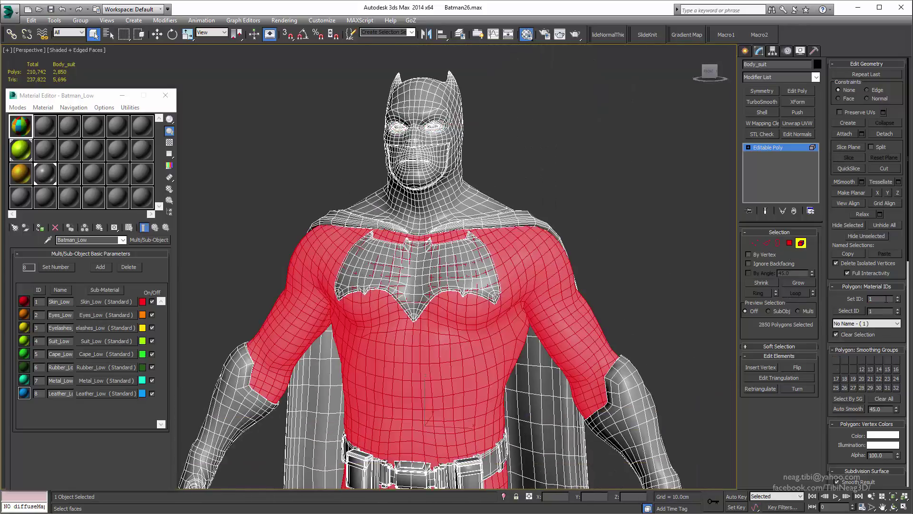
pyautogui.scroll(-2, 452, 265)
pyautogui.scroll(-3, 452, 265)
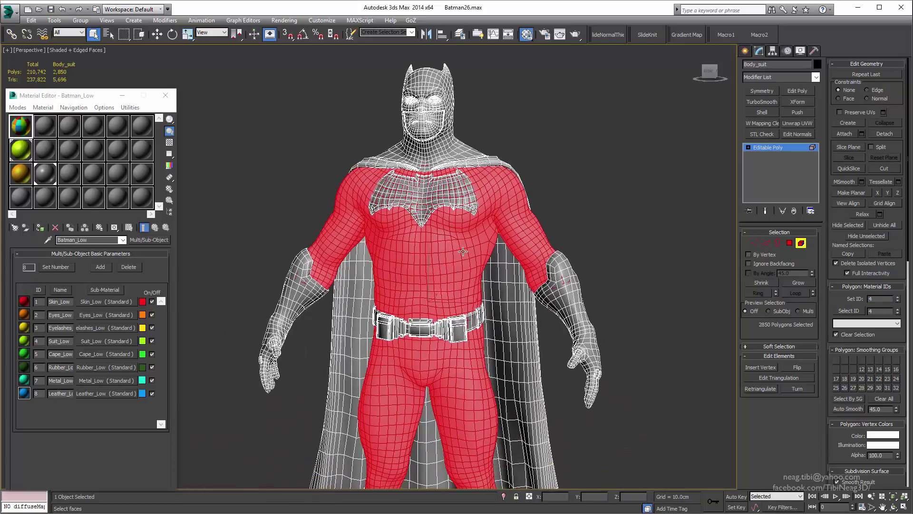
pyautogui.click(528, 362)
pyautogui.write('5')
pyautogui.press('Return')
# Select the chest bat emblem together with both gloves
pyautogui.scroll(2, 429, 304)
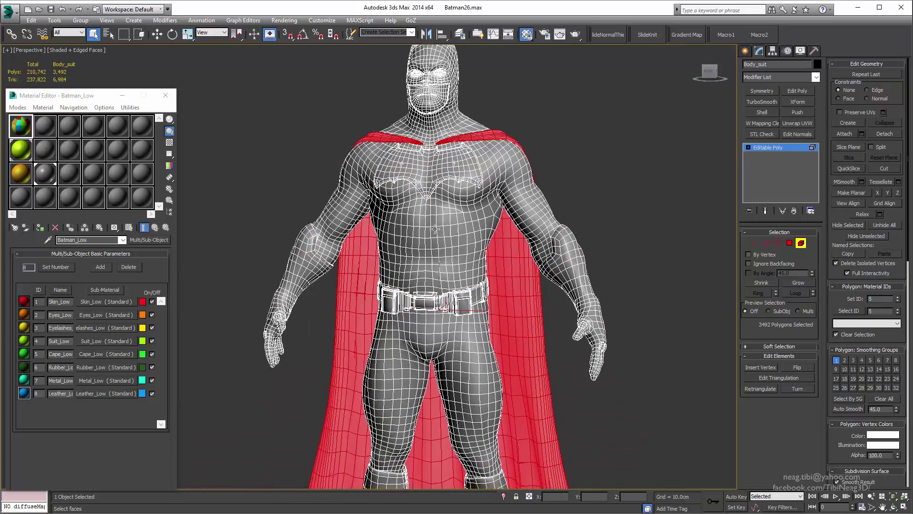
pyautogui.scroll(2, 429, 303)
pyautogui.click(578, 371)
pyautogui.keyDown('ctrl'); pyautogui.click(278, 362); pyautogui.keyUp('ctrl')
pyautogui.keyDown('ctrl'); pyautogui.click(450, 195); pyautogui.keyUp('ctrl')
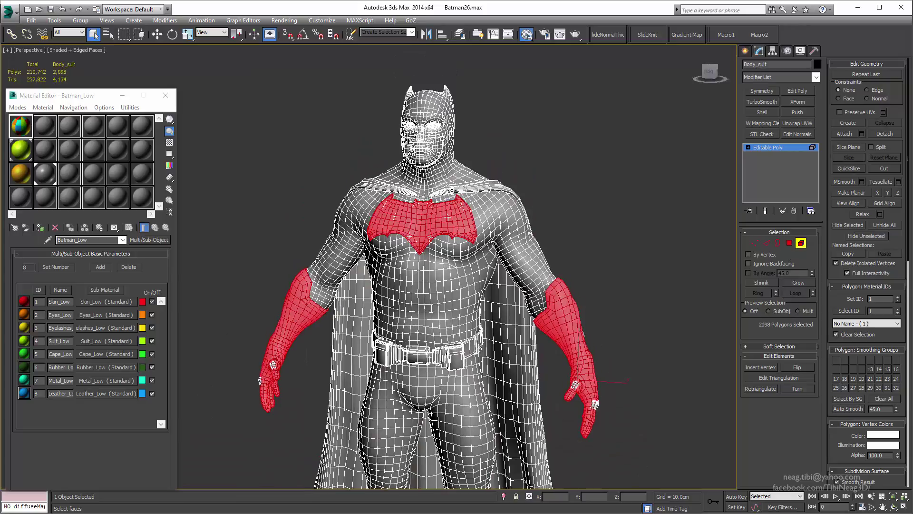
# Add both boot soles to the emblem and glove selection
pyautogui.moveTo(443, 318); pyautogui.dragTo(438, 119, button='middle')
pyautogui.moveTo(399, 414); pyautogui.dragTo(399, 387, button='middle')
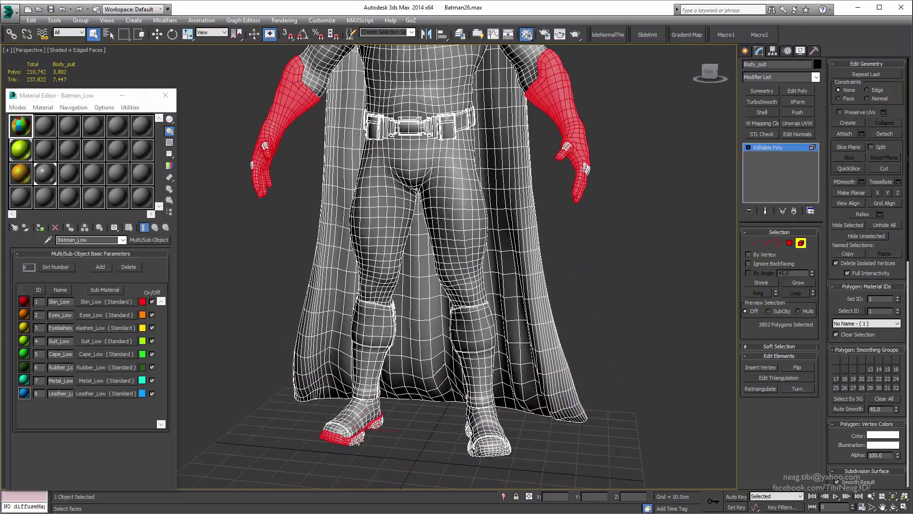
pyautogui.keyDown('ctrl'); pyautogui.click(481, 443); pyautogui.keyUp('ctrl')
pyautogui.moveTo(435, 435)
pyautogui.keyDown('alt'); pyautogui.mouseDown(button='middle')
pyautogui.moveTo(418, 421)
pyautogui.moveTo(457, 468)
pyautogui.moveTo(390, 285)
pyautogui.mouseUp(button='middle'); pyautogui.keyUp('alt')
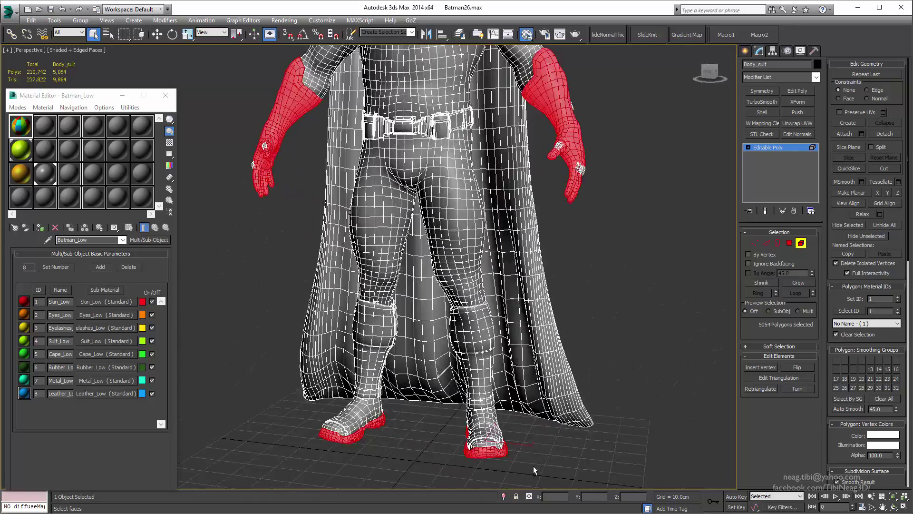
pyautogui.scroll(3, 380, 237)
pyautogui.keyDown('ctrl'); pyautogui.click(395, 135); pyautogui.keyUp('ctrl')
pyautogui.moveTo(380, 236)
pyautogui.keyDown('alt'); pyautogui.mouseDown(button='middle')
pyautogui.moveTo(352, 240)
pyautogui.moveTo(390, 228)
pyautogui.mouseUp(button='middle'); pyautogui.keyUp('alt')
pyautogui.moveTo(413, 266); pyautogui.dragTo(413, 185, button='middle')
pyautogui.scroll(-3, 413, 185)
pyautogui.scroll(3, 412, 185)
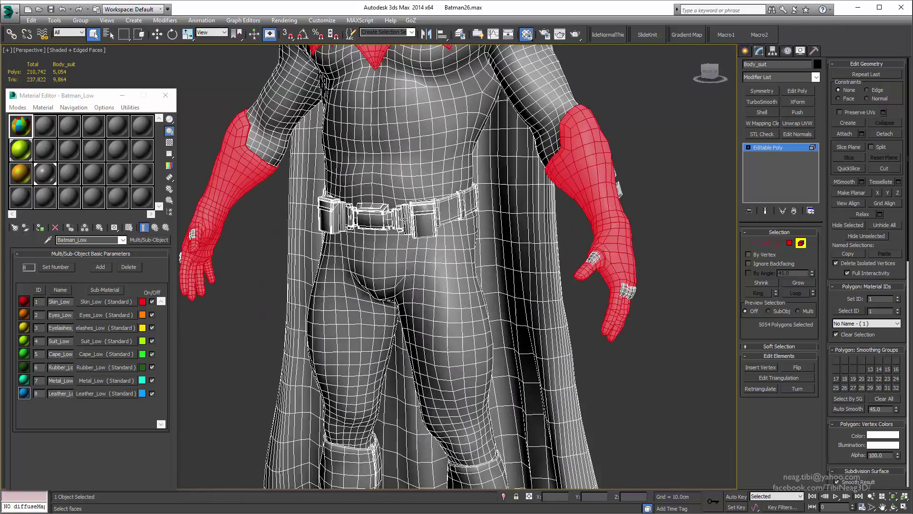
pyautogui.scroll(-3, 413, 185)
pyautogui.scroll(2, 413, 185)
pyautogui.keyDown('alt'); pyautogui.moveTo(476, 238); pyautogui.dragTo(500, 244, button='middle'); pyautogui.keyUp('alt')
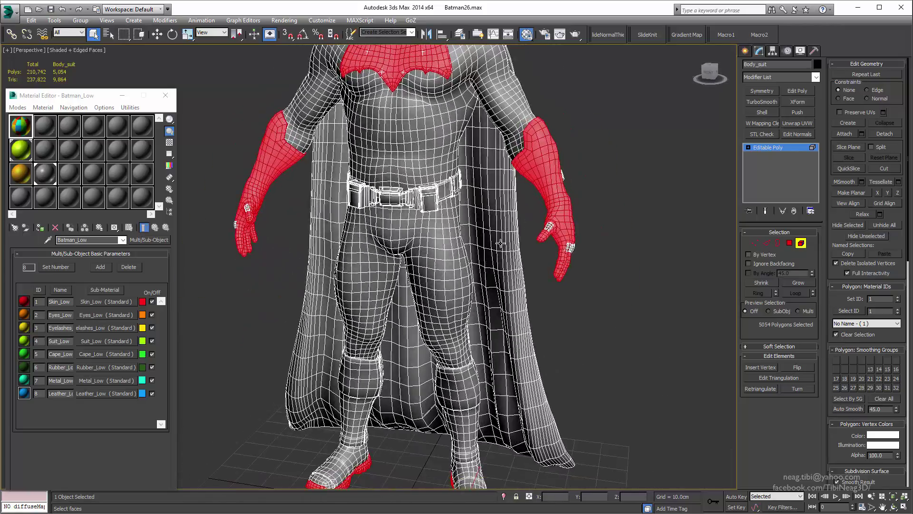
pyautogui.keyDown('alt'); pyautogui.moveTo(599, 233); pyautogui.dragTo(529, 300, button='middle'); pyautogui.keyUp('alt')
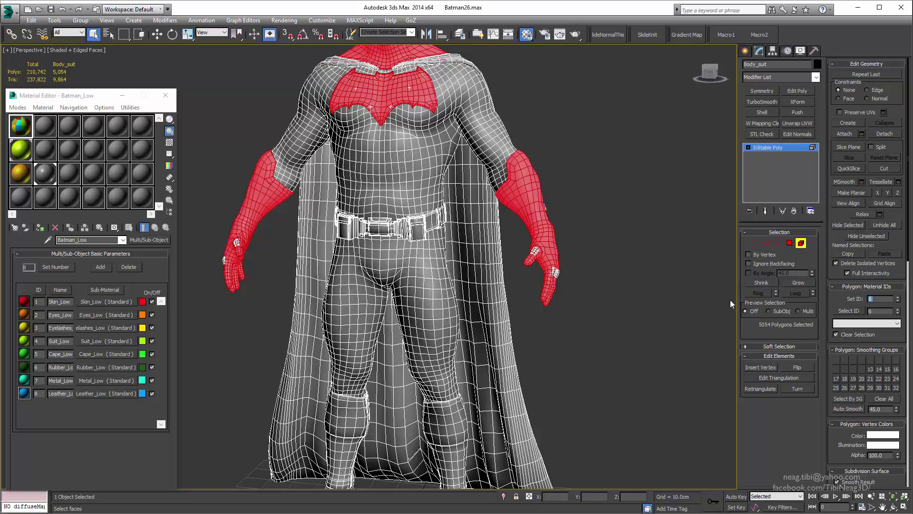
pyautogui.scroll(2, 405, 248)
pyautogui.scroll(3, 404, 250)
pyautogui.scroll(5, 406, 257)
# Select a belt pouch, the central buckle, a belt bead and a finger ring piece
pyautogui.click(452, 273)
pyautogui.moveTo(406, 257)
pyautogui.keyDown('alt'); pyautogui.mouseDown(button='middle')
pyautogui.moveTo(247, 237)
pyautogui.moveTo(435, 265)
pyautogui.mouseUp(button='middle'); pyautogui.keyUp('alt')
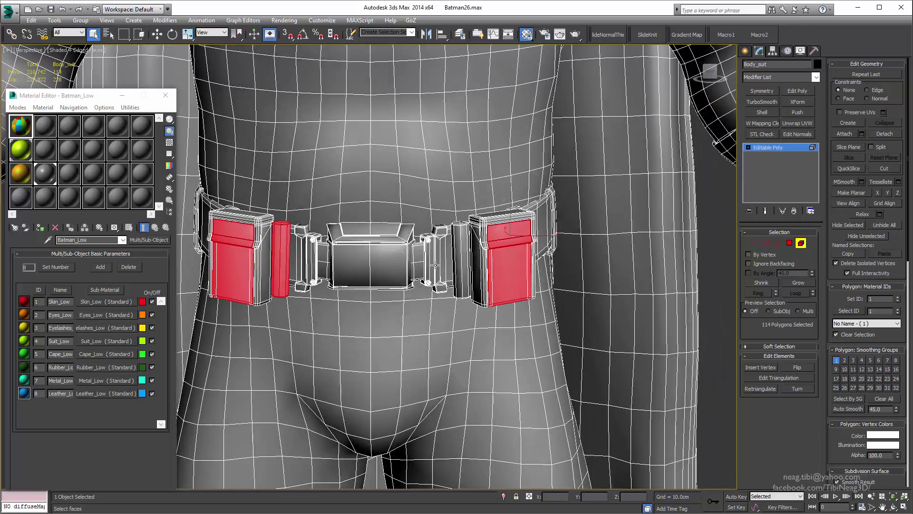
pyautogui.keyDown('ctrl'); pyautogui.click(371, 235); pyautogui.keyUp('ctrl')
pyautogui.scroll(2, 427, 236)
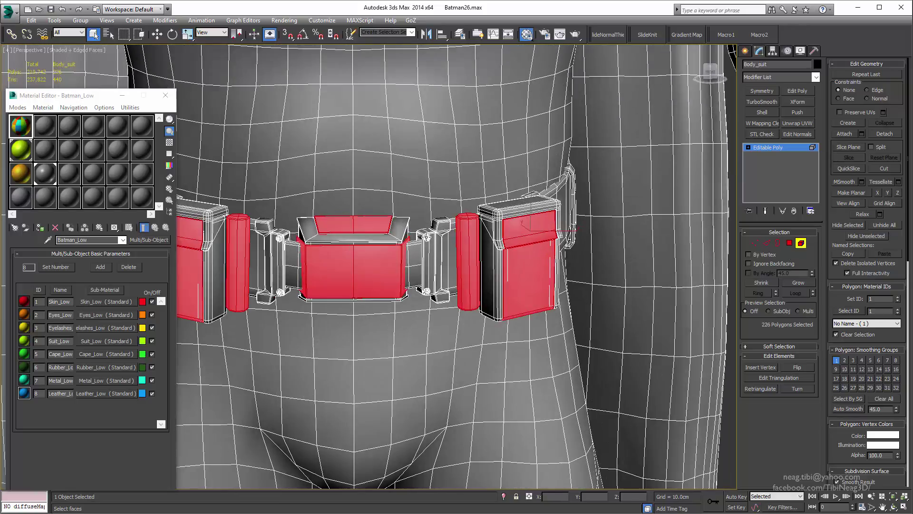
pyautogui.keyDown('ctrl'); pyautogui.click(280, 292); pyautogui.keyUp('ctrl')
pyautogui.scroll(-3, 281, 292)
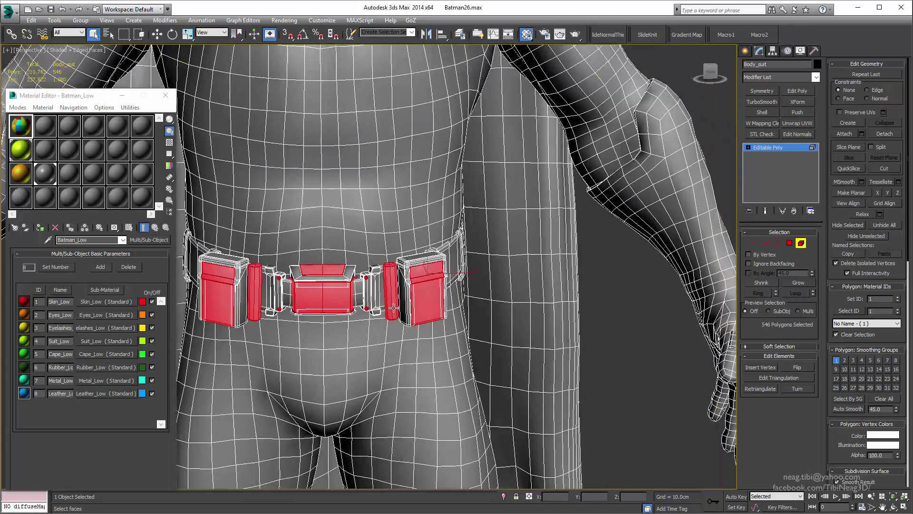
pyautogui.moveTo(281, 292)
pyautogui.keyDown('alt'); pyautogui.mouseDown(button='middle')
pyautogui.moveTo(475, 333)
pyautogui.moveTo(594, 383)
pyautogui.moveTo(593, 399)
pyautogui.mouseUp(button='middle'); pyautogui.keyUp('alt')
pyautogui.scroll(2, 595, 383)
pyautogui.keyDown('ctrl'); pyautogui.click(592, 399); pyautogui.keyUp('ctrl')
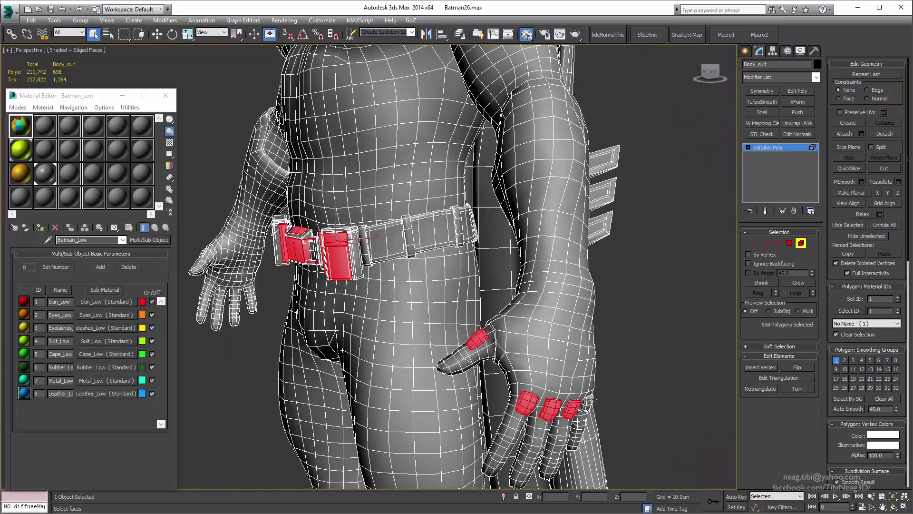
# Add the belt's right-side pieces and another small accessory to the selection
pyautogui.keyDown('ctrl'); pyautogui.click(606, 189); pyautogui.keyUp('ctrl')
pyautogui.scroll(-3, 606, 189)
pyautogui.keyDown('alt'); pyautogui.moveTo(606, 190); pyautogui.dragTo(355, 302, button='middle'); pyautogui.keyUp('alt')
pyautogui.scroll(3, 356, 302)
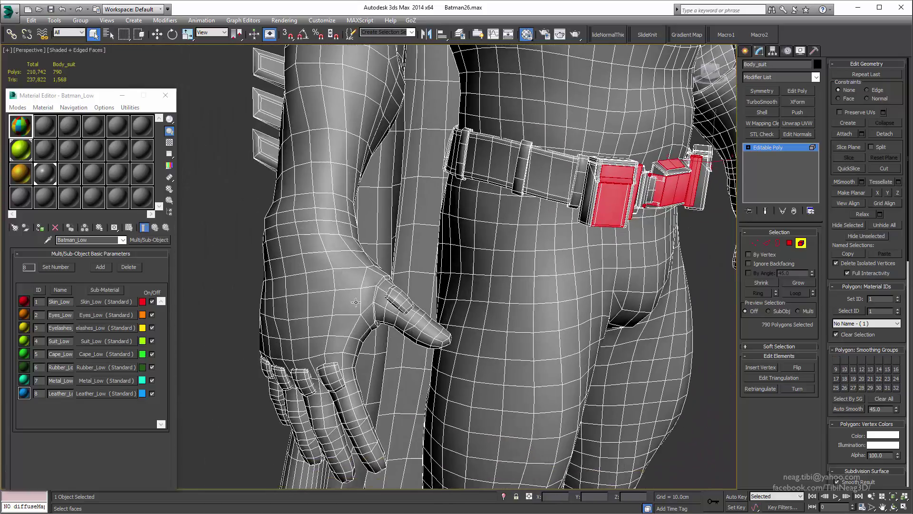
pyautogui.keyDown('alt'); pyautogui.moveTo(267, 308); pyautogui.dragTo(384, 276, button='middle'); pyautogui.keyUp('alt')
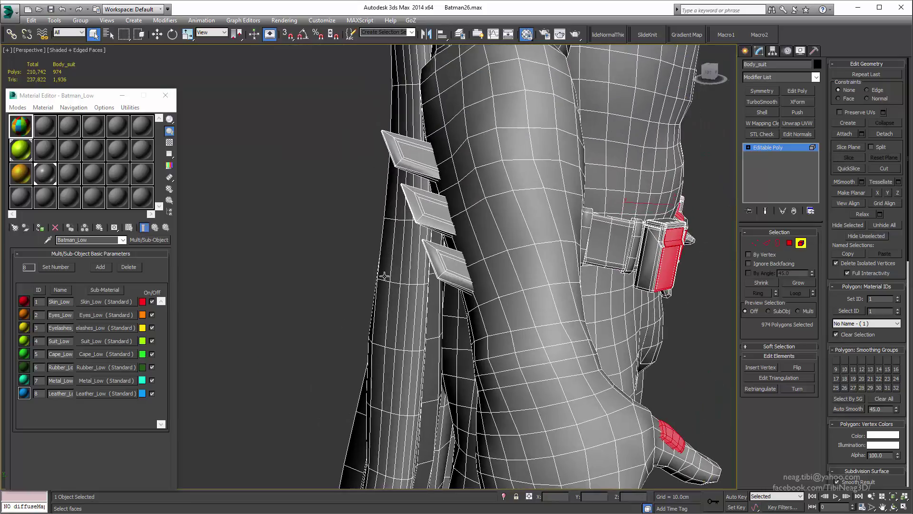
pyautogui.keyDown('ctrl'); pyautogui.click(409, 155); pyautogui.keyUp('ctrl')
pyautogui.scroll(-5, 409, 155)
pyautogui.keyDown('alt'); pyautogui.moveTo(409, 155); pyautogui.dragTo(406, 190, button='middle'); pyautogui.keyUp('alt')
pyautogui.scroll(4, 405, 190)
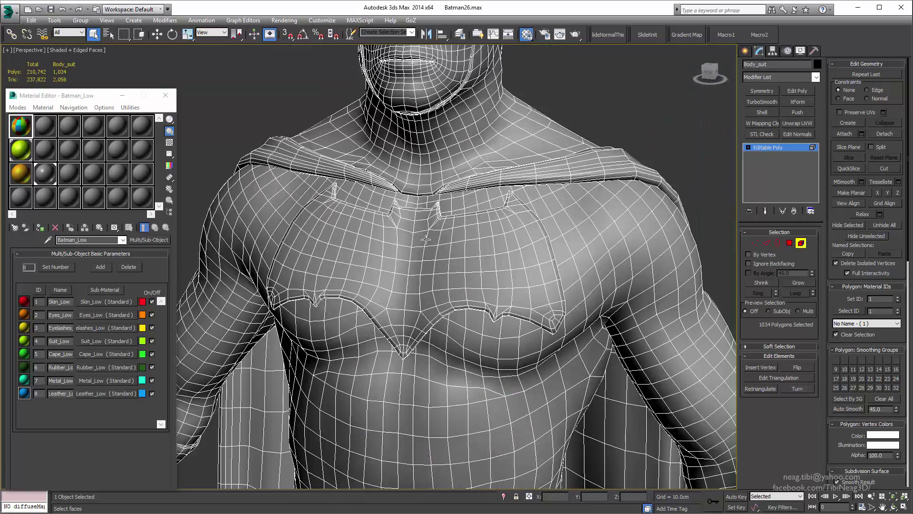
pyautogui.scroll(-3, 406, 332)
pyautogui.scroll(2, 405, 331)
pyautogui.scroll(3, 481, 440)
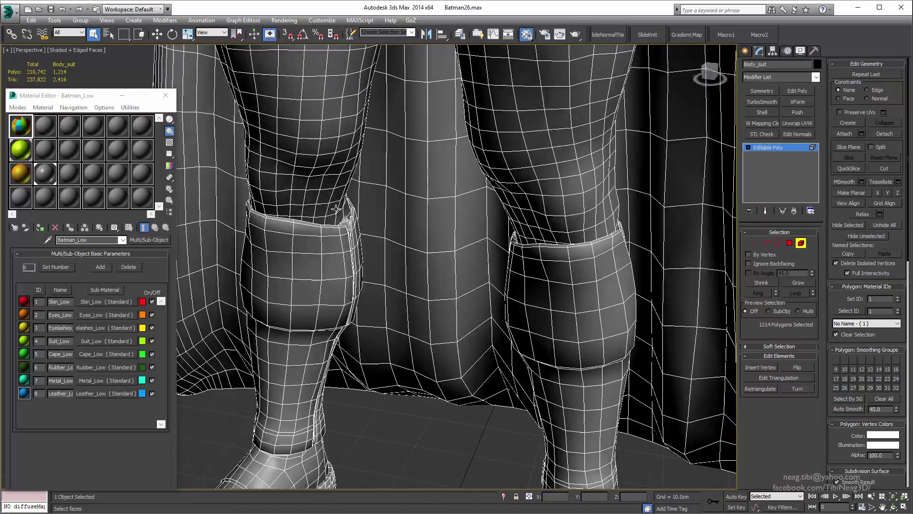
# Start a new selection with a shin guard on the legs
pyautogui.moveTo(481, 440)
pyautogui.keyDown('alt'); pyautogui.mouseDown(button='middle')
pyautogui.moveTo(428, 285)
pyautogui.moveTo(391, 253)
pyautogui.mouseUp(button='middle'); pyautogui.keyUp('alt')
pyautogui.scroll(-3, 563, 252)
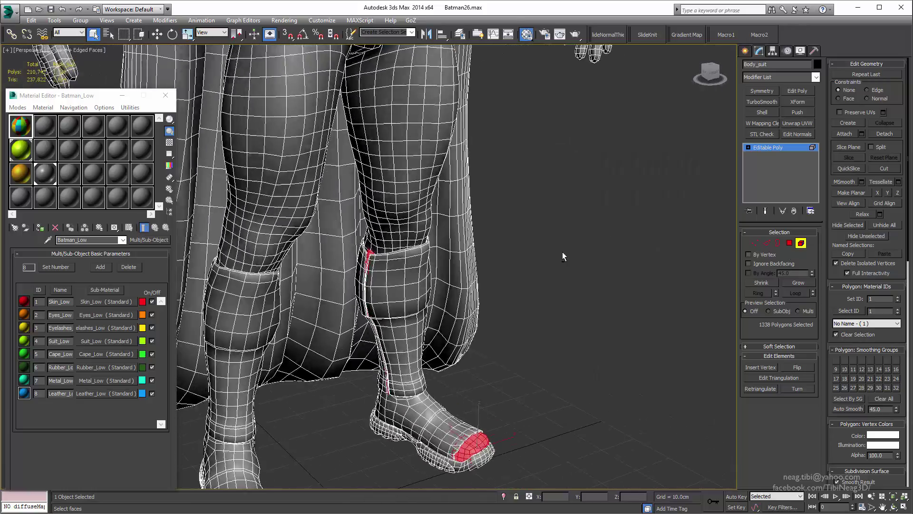
pyautogui.moveTo(562, 252)
pyautogui.keyDown('alt'); pyautogui.mouseDown(button='middle')
pyautogui.moveTo(343, 255)
pyautogui.moveTo(480, 257)
pyautogui.mouseUp(button='middle'); pyautogui.keyUp('alt')
pyautogui.scroll(-3, 531, 246)
pyautogui.scroll(5, 480, 257)
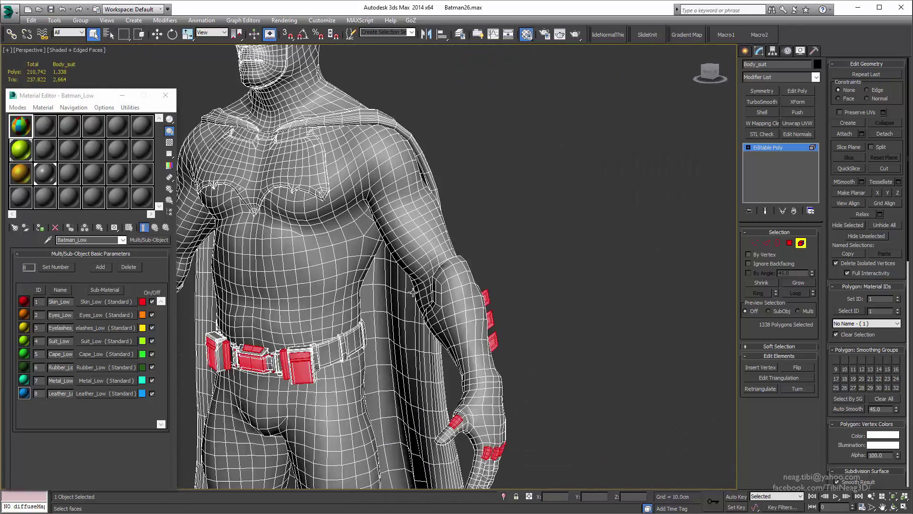
pyautogui.scroll(-2, 396, 311)
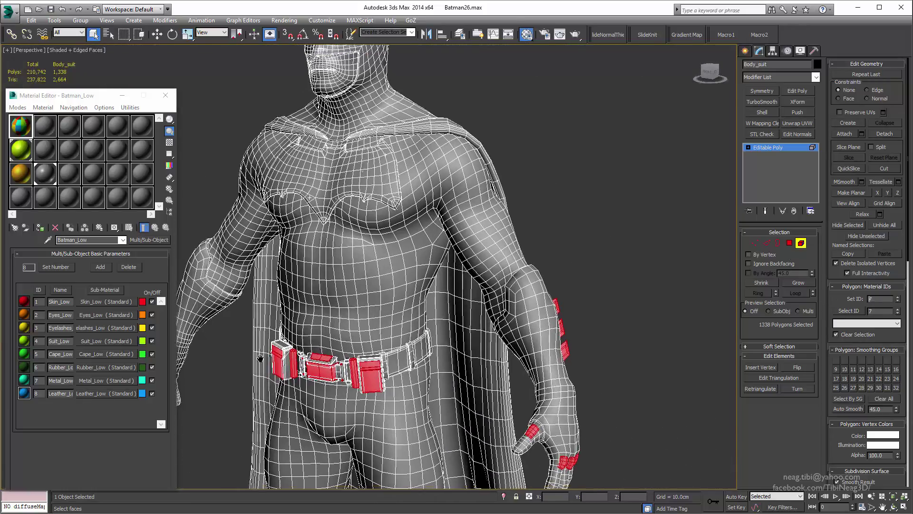
pyautogui.scroll(-4, 396, 312)
pyautogui.moveTo(396, 311); pyautogui.dragTo(404, 190, button='middle')
pyautogui.click(356, 357)
pyautogui.scroll(5, 481, 335)
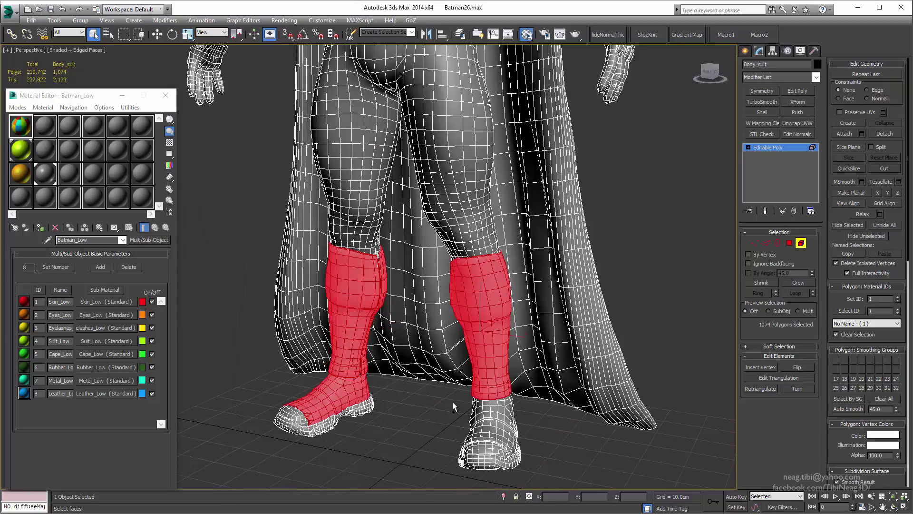
pyautogui.moveTo(339, 216)
pyautogui.mouseDown(button='middle')
pyautogui.moveTo(445, 251)
pyautogui.moveTo(443, 276)
pyautogui.mouseUp(button='middle')
# Add two belt strap sections to the shin guard selection
pyautogui.scroll(3, 446, 251)
pyautogui.keyDown('ctrl'); pyautogui.click(524, 291); pyautogui.keyUp('ctrl')
pyautogui.keyDown('alt'); pyautogui.moveTo(525, 291); pyautogui.dragTo(371, 377, button='middle'); pyautogui.keyUp('alt')
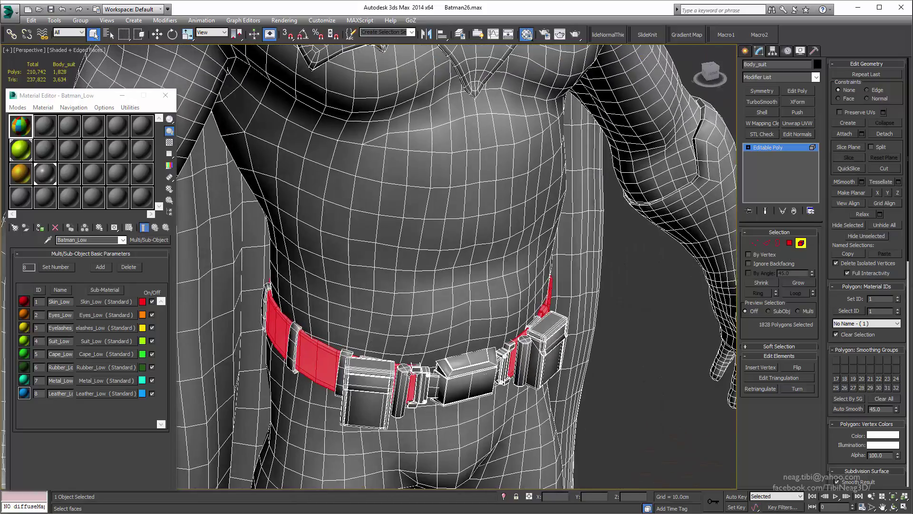
pyautogui.scroll(4, 370, 376)
pyautogui.scroll(-5, 371, 376)
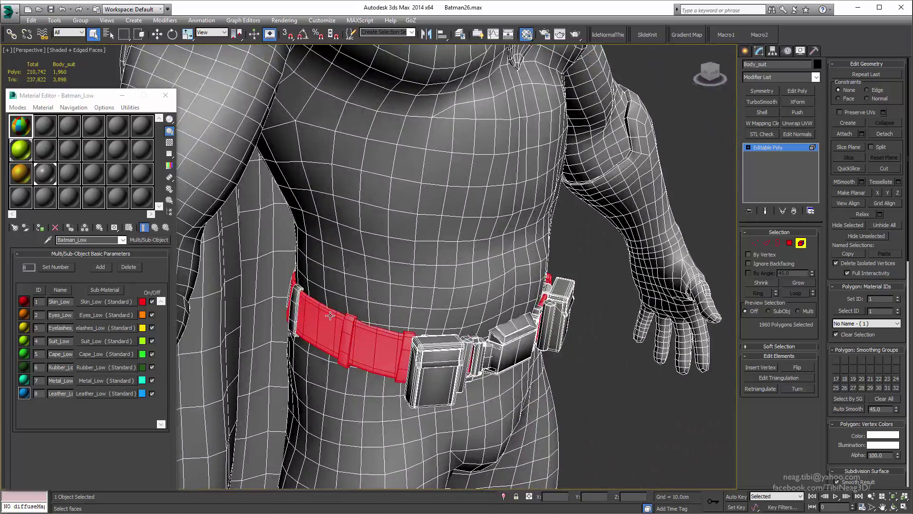
pyautogui.moveTo(270, 285)
pyautogui.keyDown('alt'); pyautogui.mouseDown(button='middle')
pyautogui.moveTo(295, 329)
pyautogui.moveTo(333, 328)
pyautogui.moveTo(361, 304)
pyautogui.mouseUp(button='middle'); pyautogui.keyUp('alt')
pyautogui.keyDown('ctrl'); pyautogui.click(295, 329); pyautogui.keyUp('ctrl')
# In wireframe view, add the hidden back and remaining belt strap faces
pyautogui.press('F3')
pyautogui.scroll(-3, 333, 328)
pyautogui.scroll(4, 333, 328)
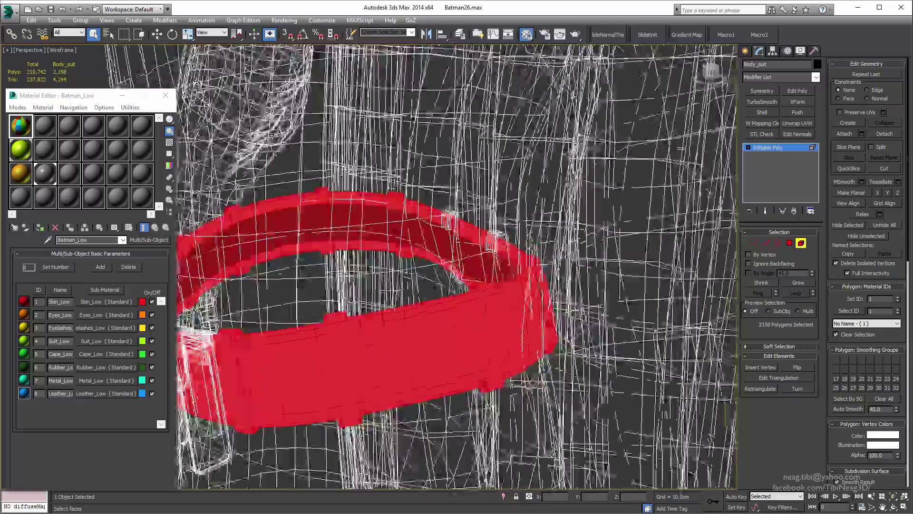
pyautogui.keyDown('ctrl'); pyautogui.click(362, 304); pyautogui.keyUp('ctrl')
pyautogui.scroll(3, 391, 214)
pyautogui.keyDown('alt'); pyautogui.moveTo(392, 214); pyautogui.dragTo(414, 204, button='middle'); pyautogui.keyUp('alt')
pyautogui.keyDown('ctrl'); pyautogui.click(414, 203); pyautogui.keyUp('ctrl')
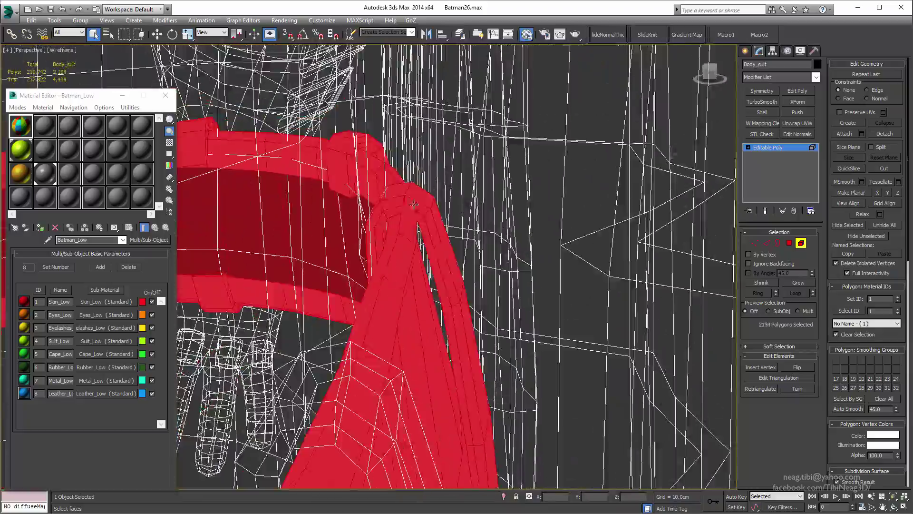
pyautogui.keyDown('ctrl'); pyautogui.click(380, 360); pyautogui.keyUp('ctrl')
pyautogui.scroll(-5, 380, 360)
pyautogui.moveTo(381, 360)
pyautogui.keyDown('alt'); pyautogui.mouseDown(button='middle')
pyautogui.moveTo(537, 339)
pyautogui.moveTo(479, 335)
pyautogui.moveTo(619, 333)
pyautogui.moveTo(788, 295)
pyautogui.mouseUp(button='middle'); pyautogui.keyUp('alt')
# Return to shaded view with edges and clear the polygon selection
pyautogui.press('F3')
pyautogui.scroll(-3, 479, 336)
pyautogui.scroll(-4, 479, 335)
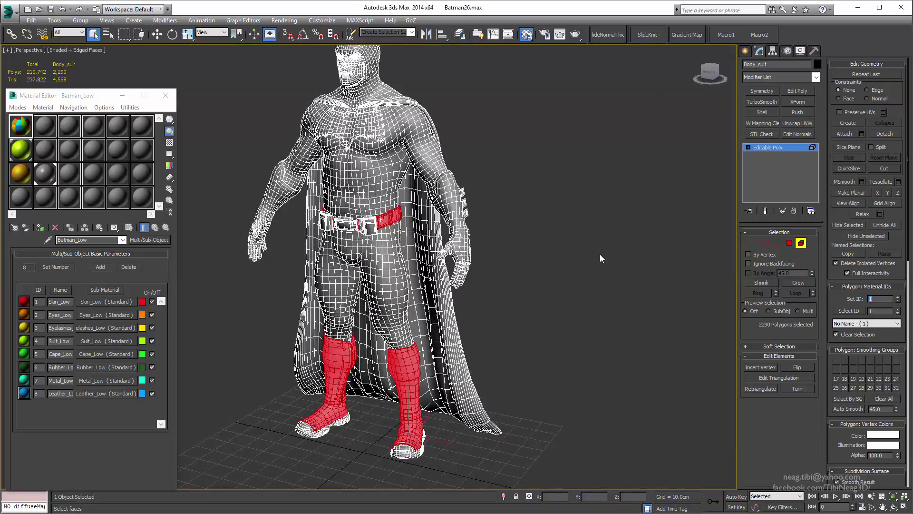
pyautogui.click(631, 278)
# Raise the Batman_Low multi-material to nine sub-materials, with slot 9 as Plastic_Low
pyautogui.press('4')
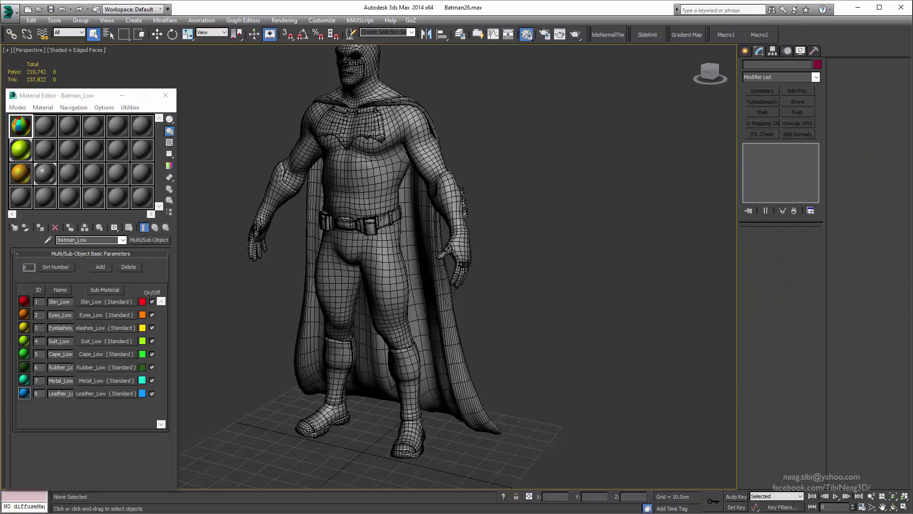
pyautogui.click(55, 267)
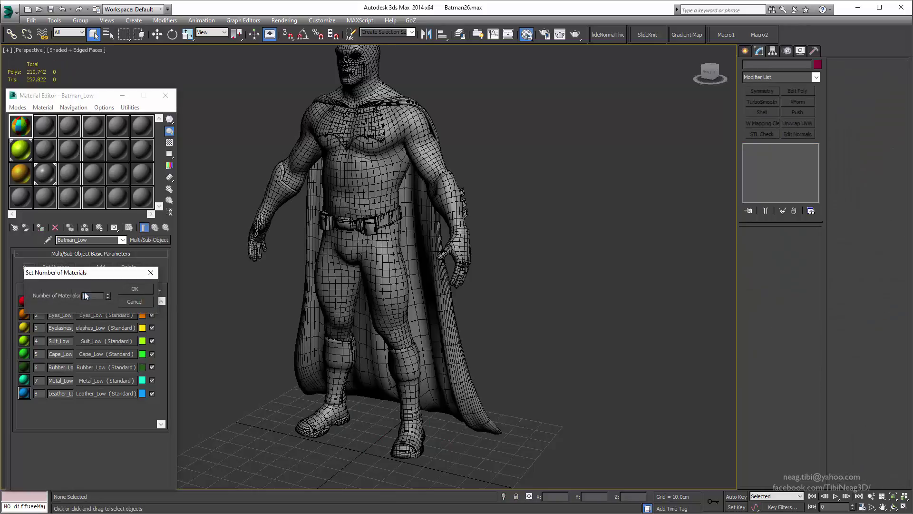
pyautogui.click(136, 289)
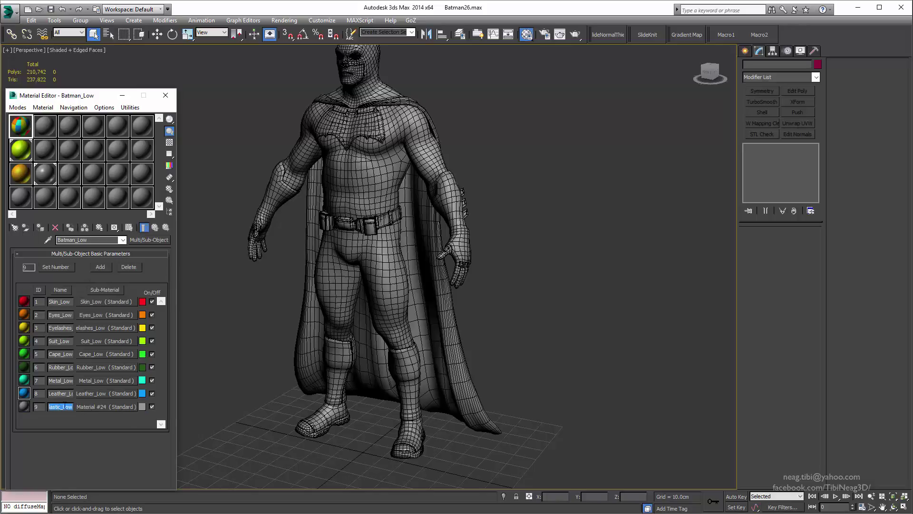
pyautogui.click(105, 407)
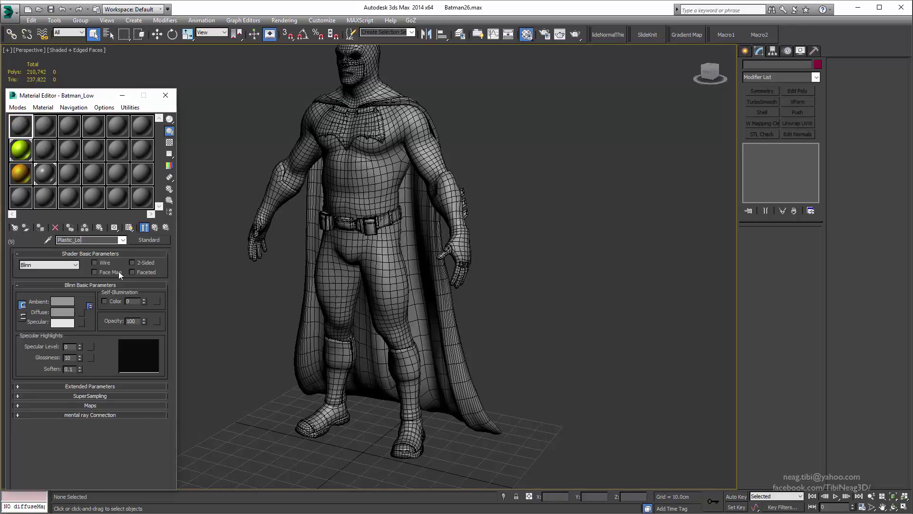
pyautogui.click(155, 227)
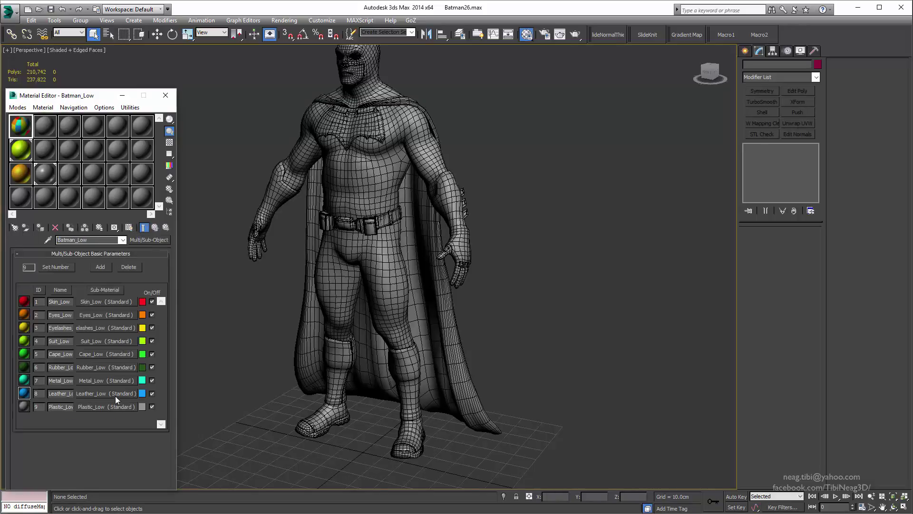
# Give the Plastic_Low sub-material a dark blue colour
pyautogui.click(142, 407)
pyautogui.click(276, 74)
pyautogui.click(349, 140)
pyautogui.scroll(2, 379, 338)
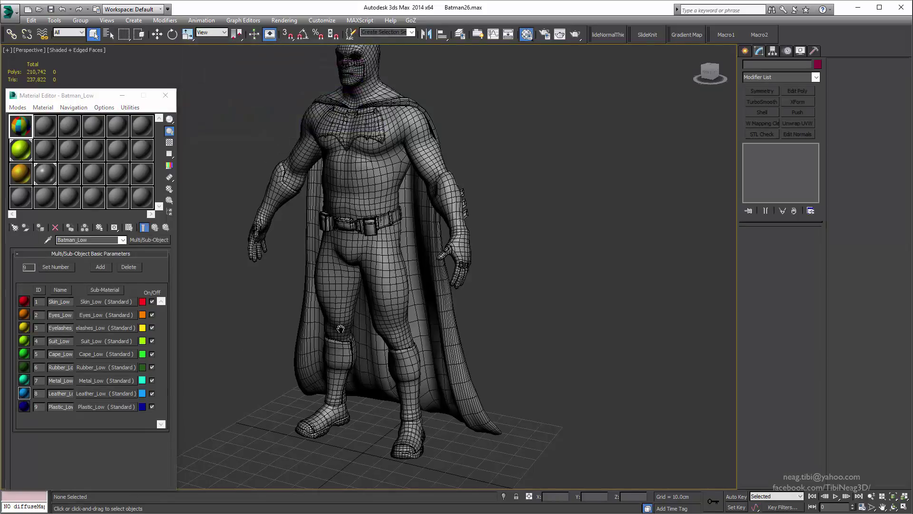
pyautogui.scroll(2, 379, 338)
pyautogui.scroll(2, 379, 338)
pyautogui.scroll(-3, 379, 339)
# Select Body_suit's two buckle clips and buckle box lid as elements
pyautogui.click(392, 281)
pyautogui.scroll(3, 392, 280)
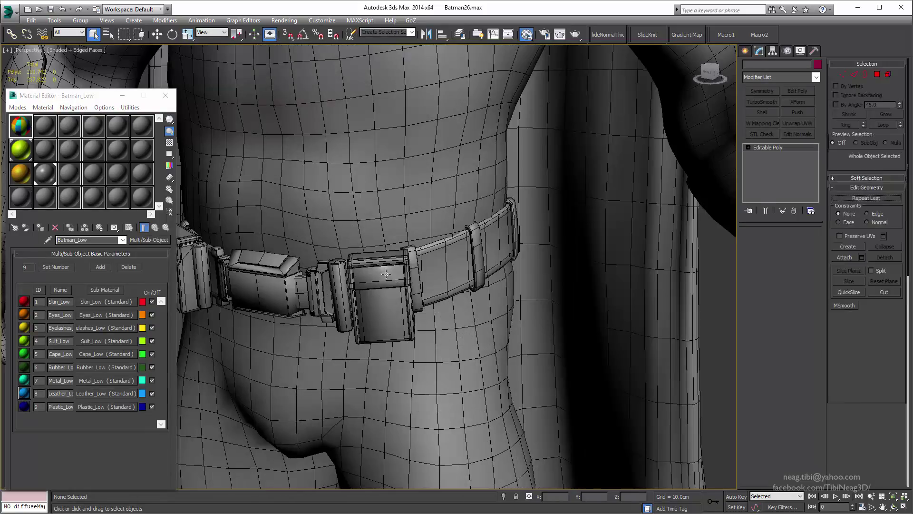
pyautogui.scroll(2, 392, 281)
pyautogui.scroll(2, 393, 281)
pyautogui.press('5')
pyautogui.scroll(4, 393, 281)
pyautogui.click(559, 333)
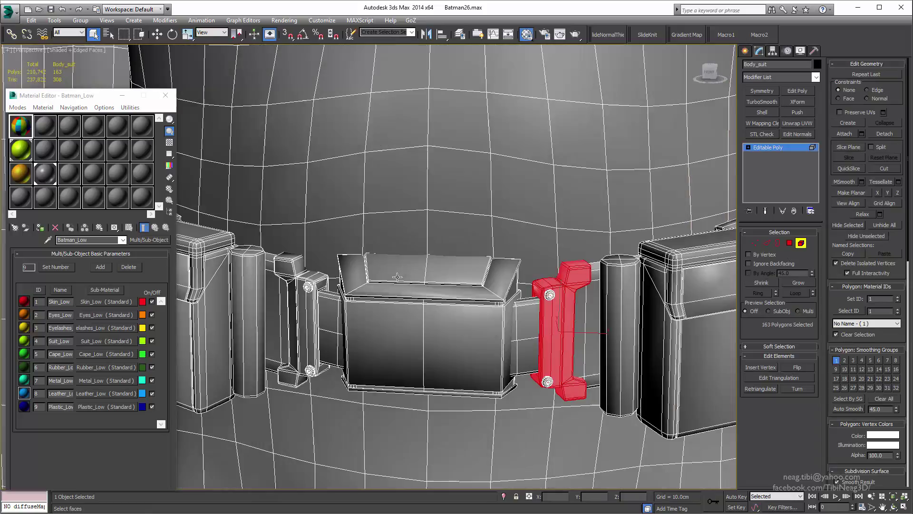
pyautogui.keyDown('ctrl'); pyautogui.click(300, 323); pyautogui.keyUp('ctrl')
pyautogui.keyDown('ctrl'); pyautogui.click(417, 282); pyautogui.keyUp('ctrl')
# Add both belt pouches to the selection and apply an Unwrap UVW modifier
pyautogui.keyDown('alt'); pyautogui.moveTo(417, 283); pyautogui.dragTo(520, 387, button='middle'); pyautogui.keyUp('alt')
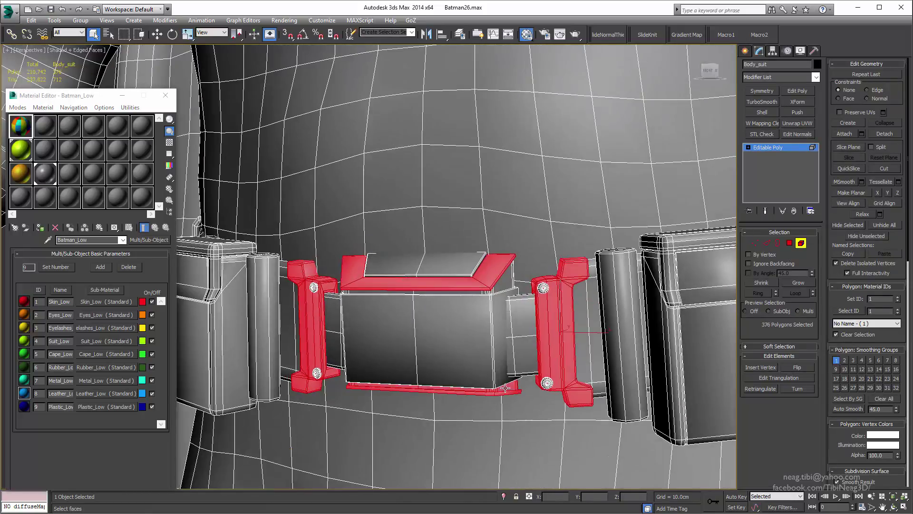
pyautogui.scroll(-2, 458, 267)
pyautogui.scroll(-2, 443, 280)
pyautogui.scroll(-2, 419, 295)
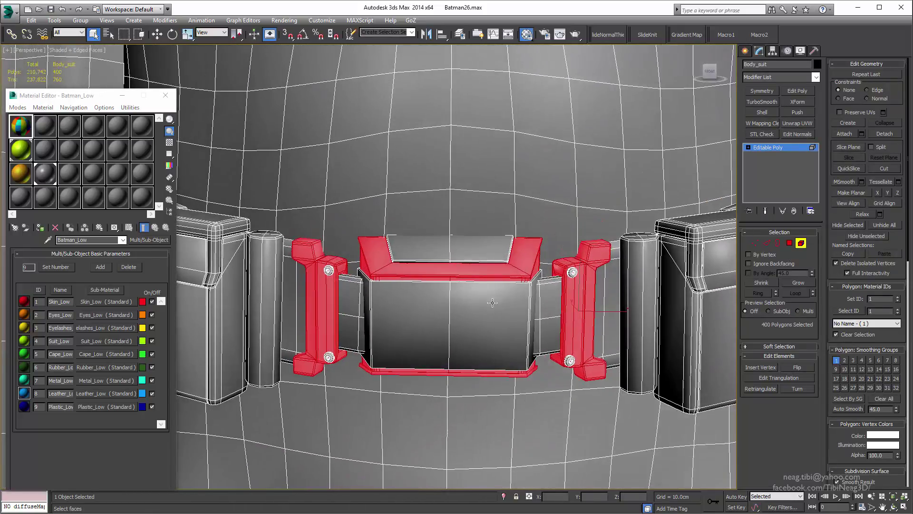
pyautogui.scroll(-2, 398, 309)
pyautogui.scroll(3, 436, 300)
pyautogui.scroll(1, 590, 304)
pyautogui.keyDown('ctrl'); pyautogui.click(285, 323); pyautogui.keyUp('ctrl')
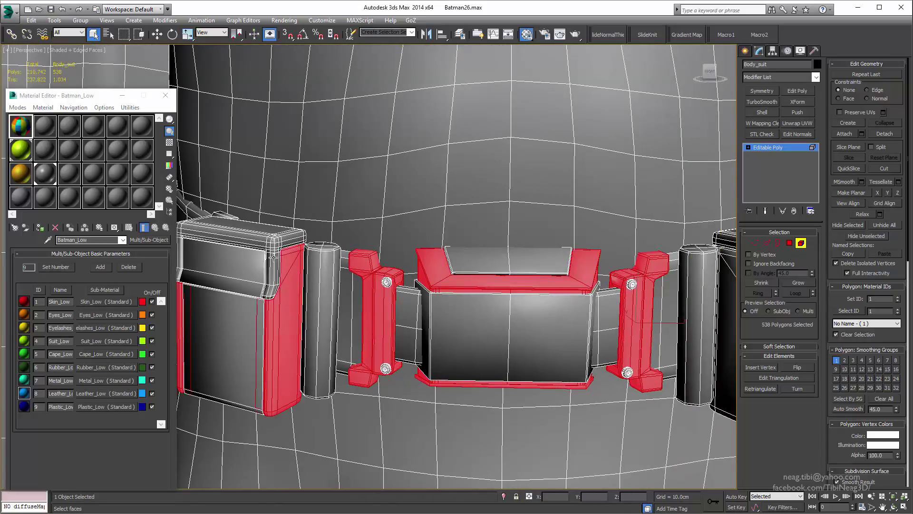
pyautogui.moveTo(674, 304)
pyautogui.mouseDown(button='middle')
pyautogui.moveTo(588, 304)
pyautogui.moveTo(620, 252)
pyautogui.mouseUp(button='middle')
pyautogui.scroll(-3, 641, 301)
pyautogui.keyDown('ctrl'); pyautogui.click(617, 310); pyautogui.keyUp('ctrl')
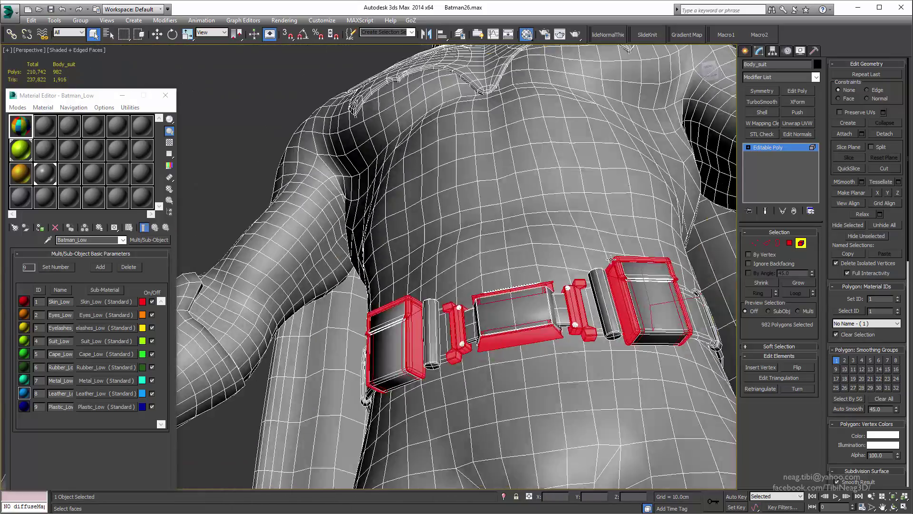
pyautogui.scroll(-5, 620, 251)
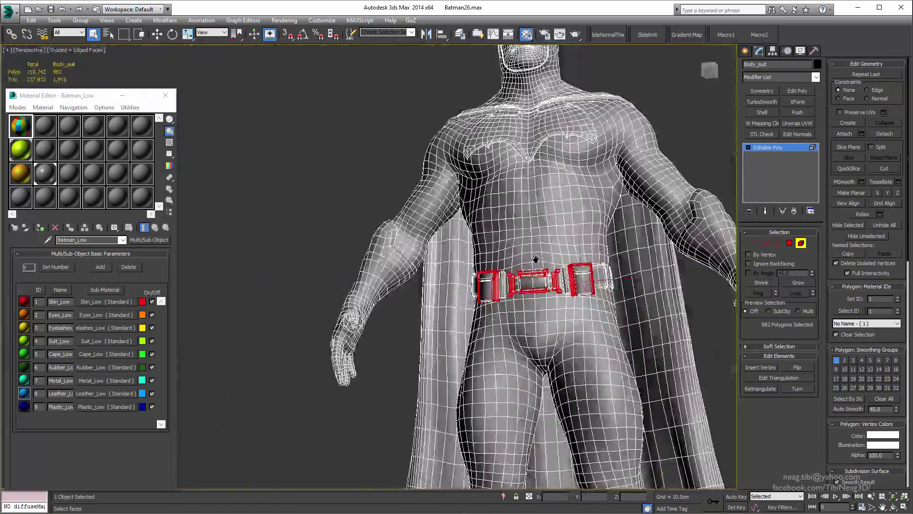
pyautogui.scroll(2, 456, 324)
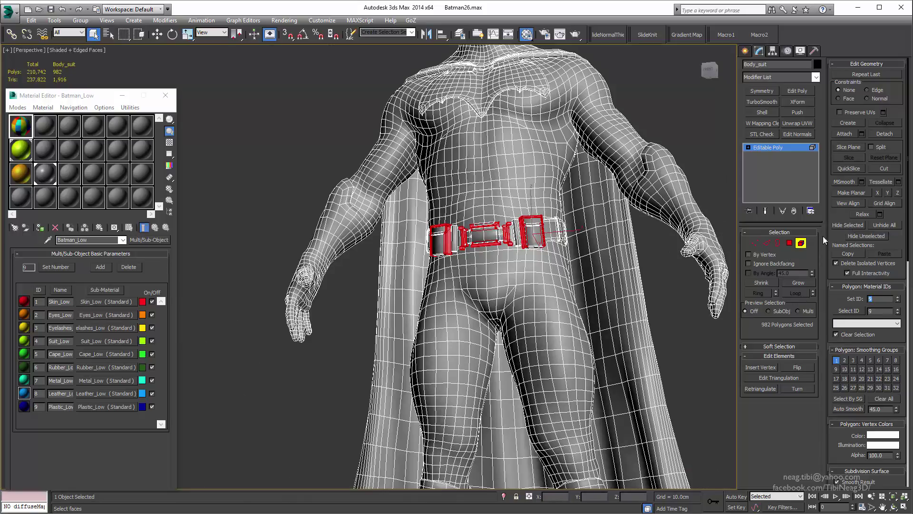
pyautogui.click(798, 123)
# Open the Body_suit UV editor and select every UV element with Ctrl+A
pyautogui.click(772, 342)
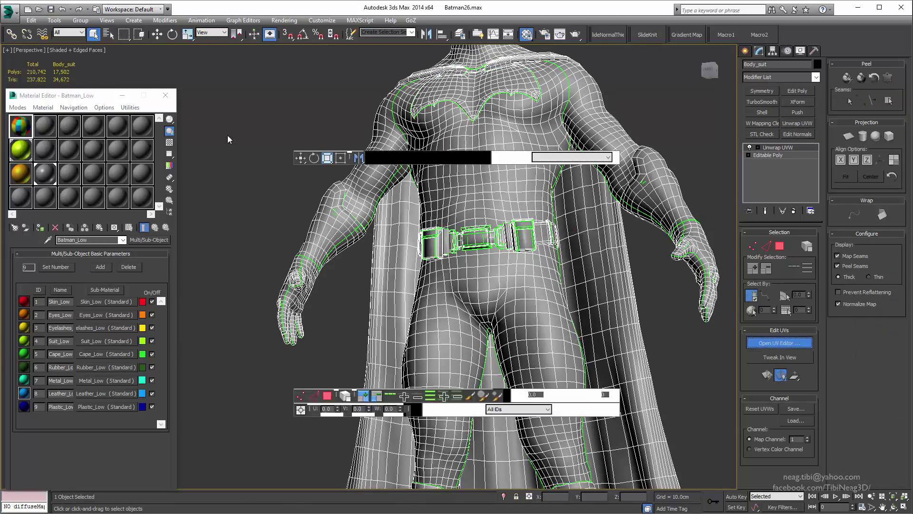
pyautogui.scroll(-5, 192, 232)
pyautogui.scroll(-2, 177, 267)
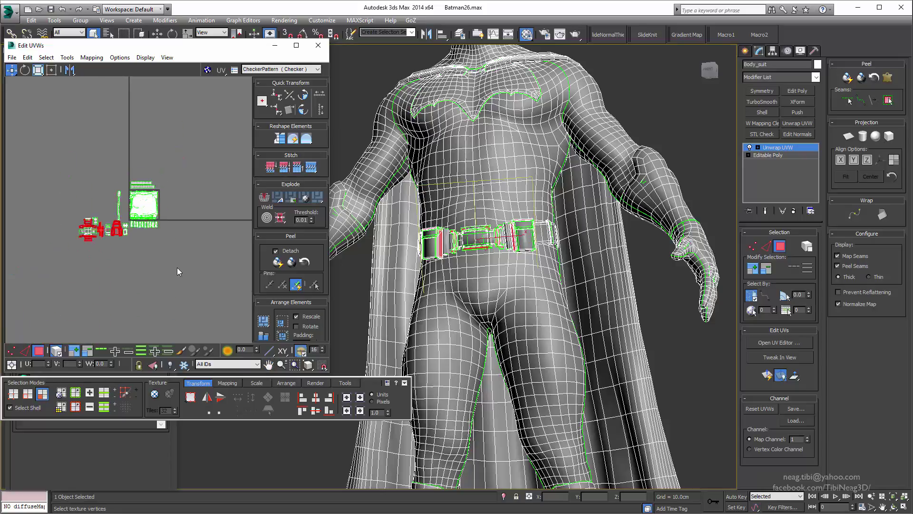
pyautogui.scroll(3, 103, 204)
pyautogui.scroll(3, 104, 204)
pyautogui.scroll(-1, 106, 255)
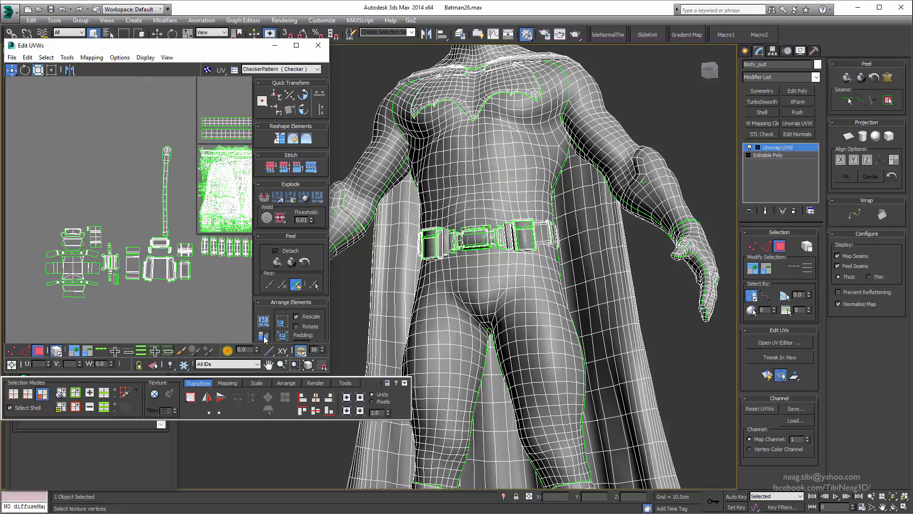
pyautogui.hotkey('ctrl', 'a')
pyautogui.scroll(5, 218, 313)
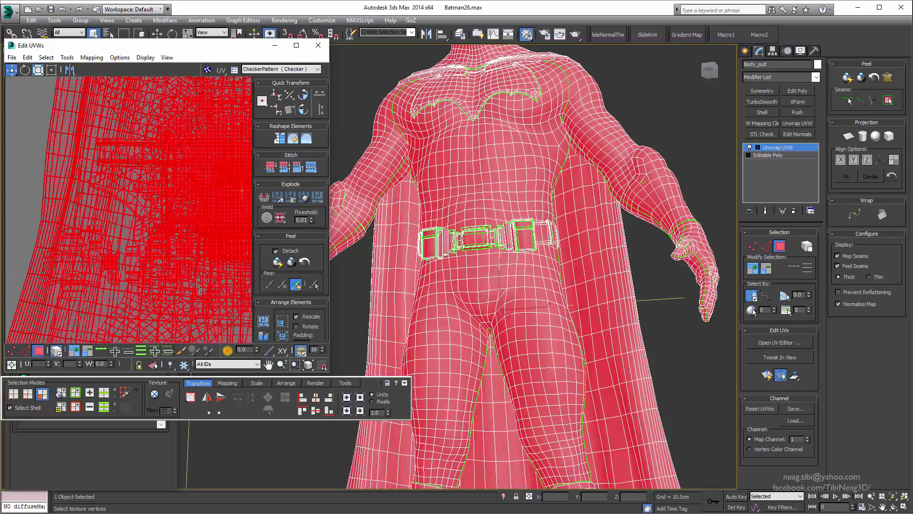
pyautogui.scroll(-3, 200, 285)
pyautogui.scroll(-2, 142, 224)
pyautogui.scroll(3, 177, 199)
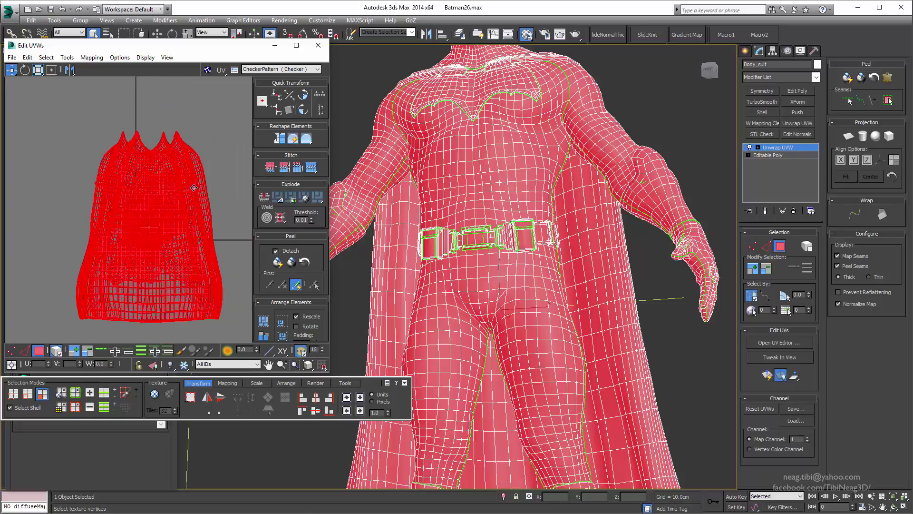
pyautogui.scroll(-4, 194, 188)
pyautogui.rightClick(550, 256)
pyautogui.moveTo(569, 347)
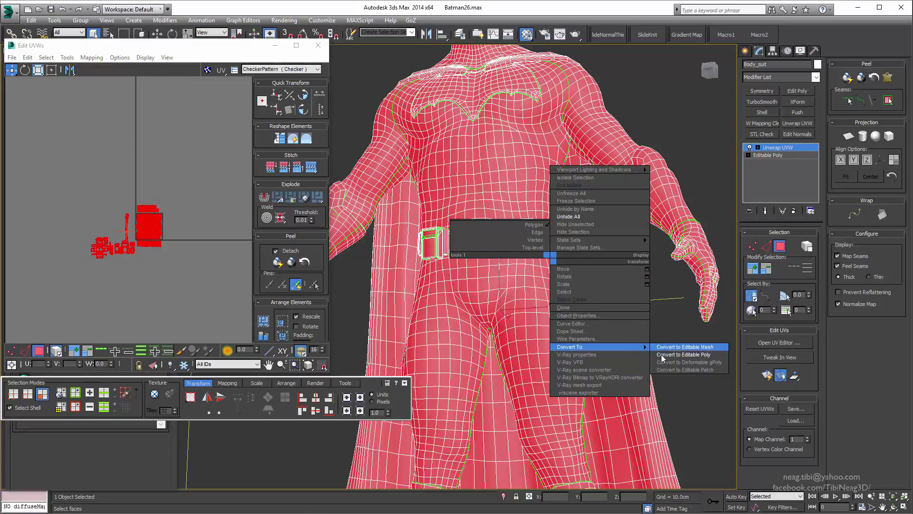
pyautogui.click(683, 354)
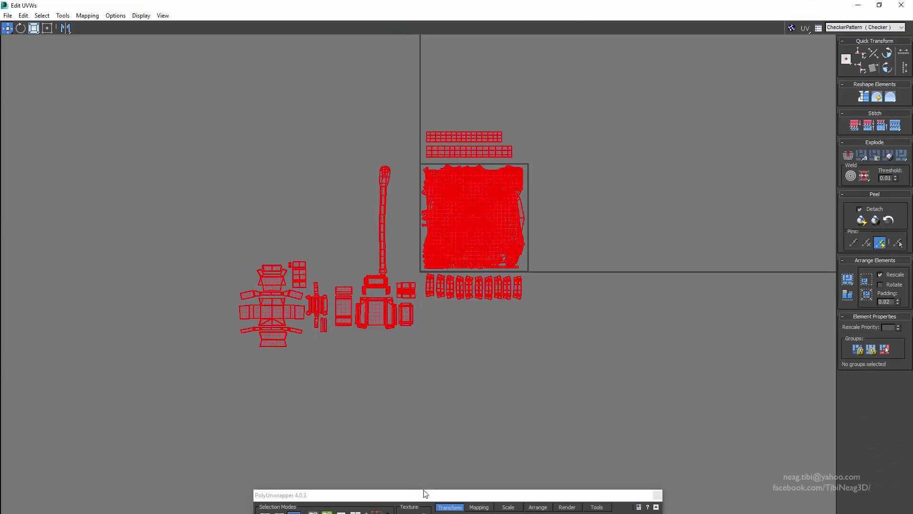
# Enlarge the UV editor and use the material ID filter to view the face shells, then all
pyautogui.click(880, 5)
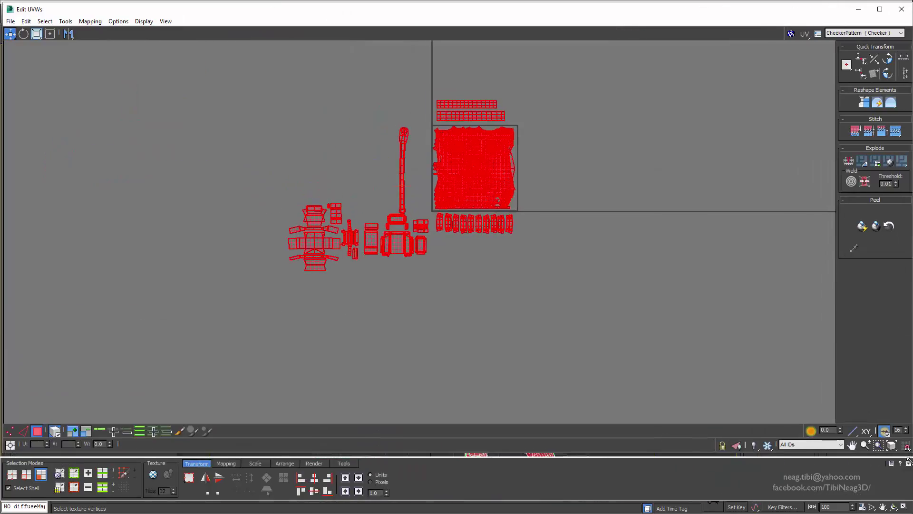
pyautogui.moveTo(326, 336); pyautogui.dragTo(907, 468)
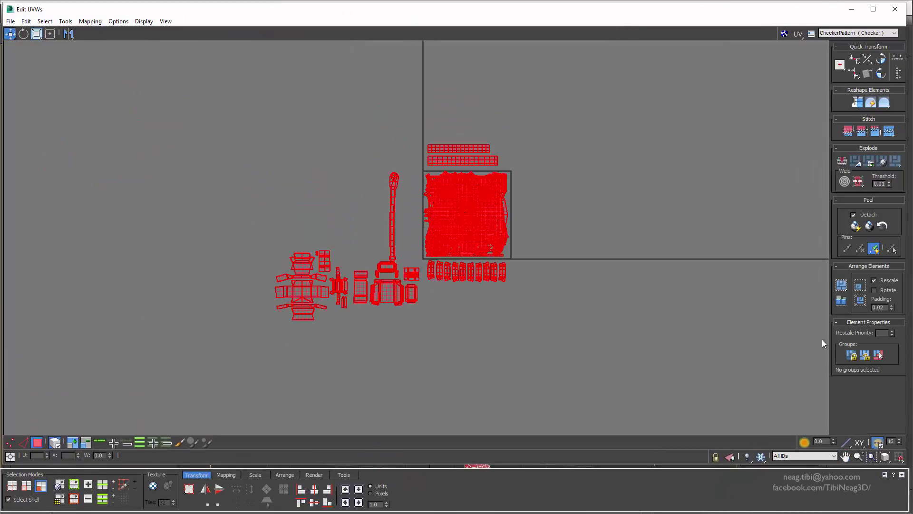
pyautogui.click(700, 240)
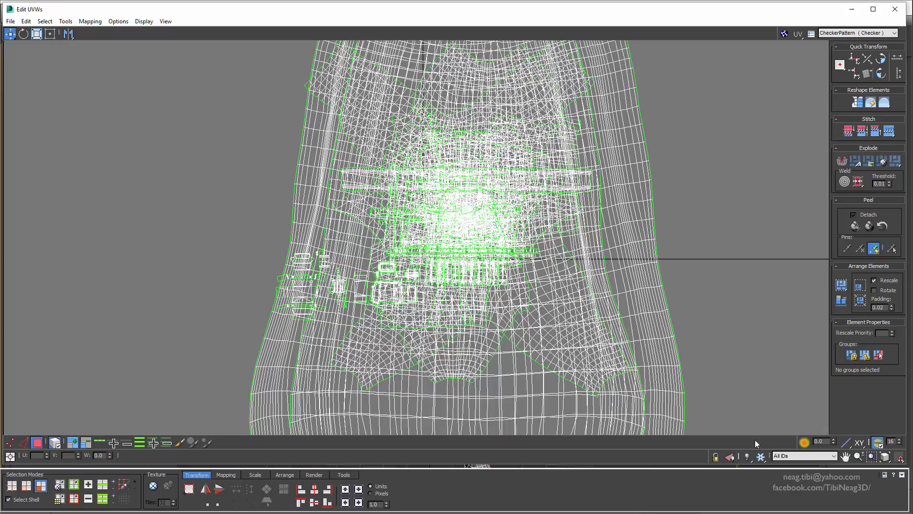
pyautogui.scroll(-5, 706, 259)
pyautogui.click(804, 456)
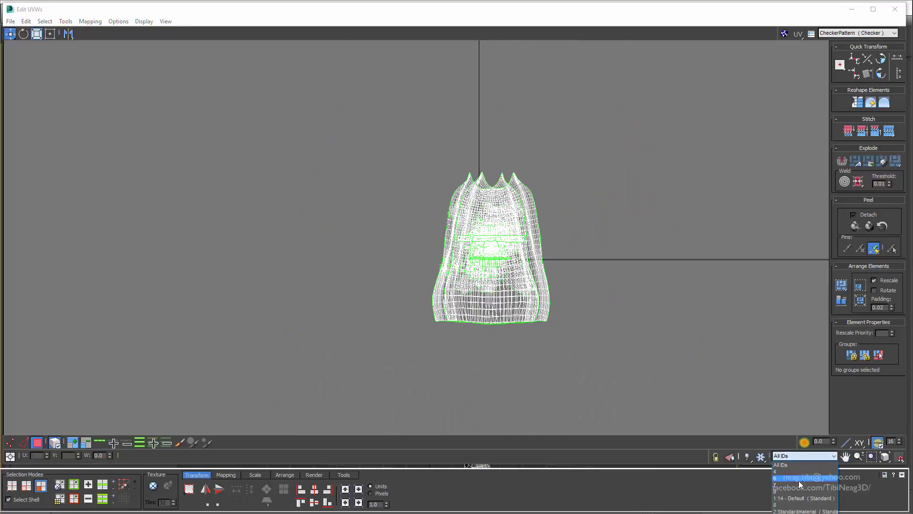
pyautogui.click(804, 498)
pyautogui.scroll(5, 494, 255)
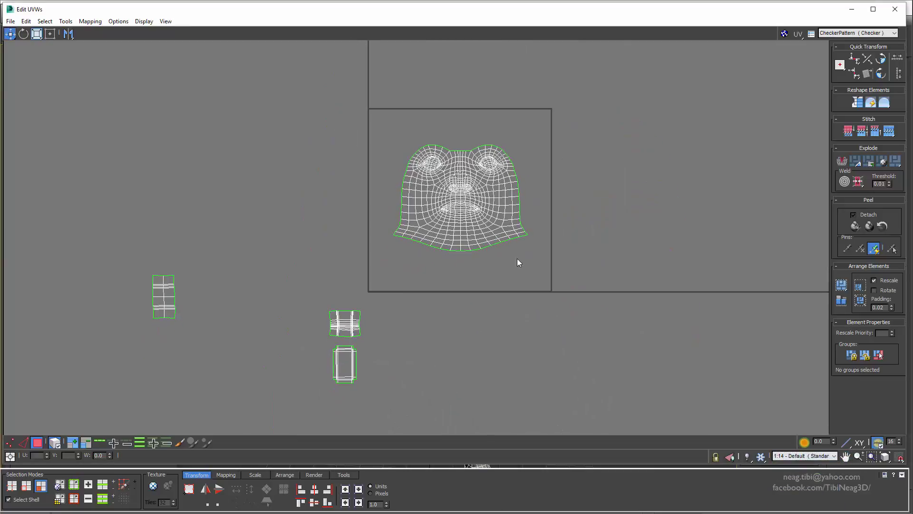
pyautogui.click(804, 456)
pyautogui.scroll(-4, 252, 352)
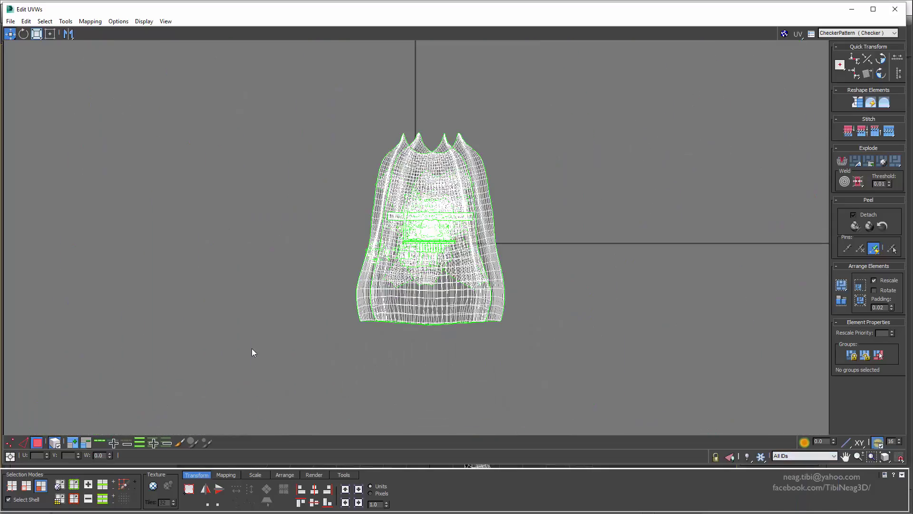
# Slide the two overlapping cape shells apart and pull a small shell out leftward
pyautogui.moveTo(440, 304); pyautogui.dragTo(609, 309)
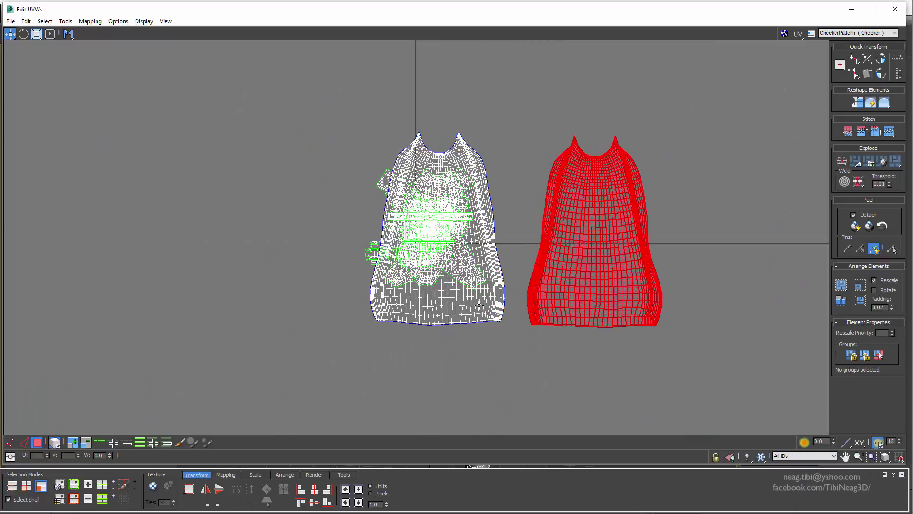
pyautogui.moveTo(480, 306); pyautogui.dragTo(788, 320)
pyautogui.scroll(2, 485, 242)
pyautogui.moveTo(364, 178); pyautogui.dragTo(57, 178)
# Pull a body shell and the bat-shaped mask shell free, settling the mask at upper centre
pyautogui.scroll(2, 271, 218)
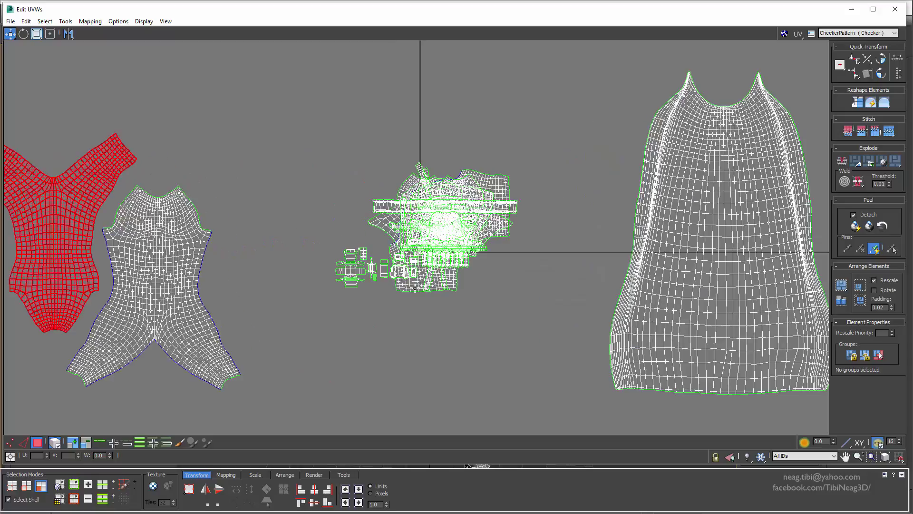
pyautogui.moveTo(409, 290)
pyautogui.mouseDown()
pyautogui.moveTo(262, 288)
pyautogui.moveTo(172, 176)
pyautogui.mouseUp()
pyautogui.scroll(2, 389, 164)
pyautogui.moveTo(484, 247); pyautogui.dragTo(223, 172)
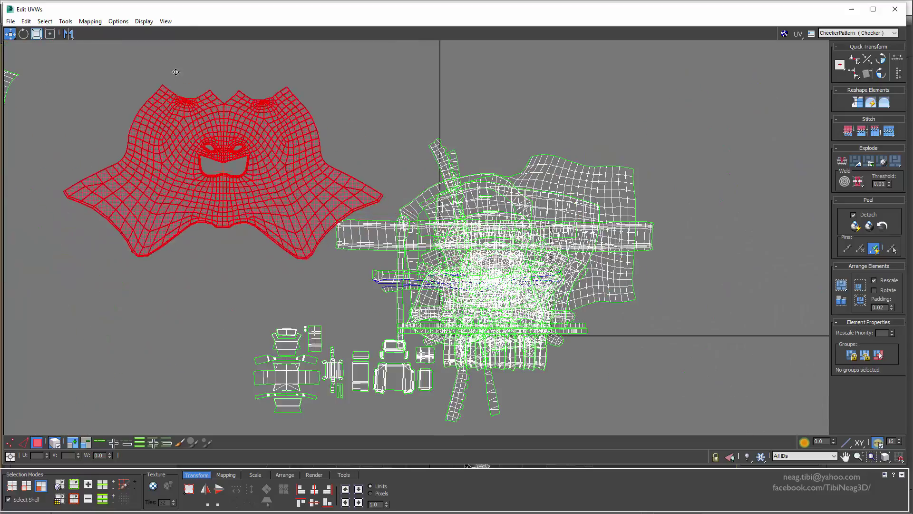
pyautogui.scroll(-2, 333, 206)
pyautogui.moveTo(333, 206); pyautogui.dragTo(344, 254, button='middle')
pyautogui.moveTo(355, 112); pyautogui.dragTo(411, 112)
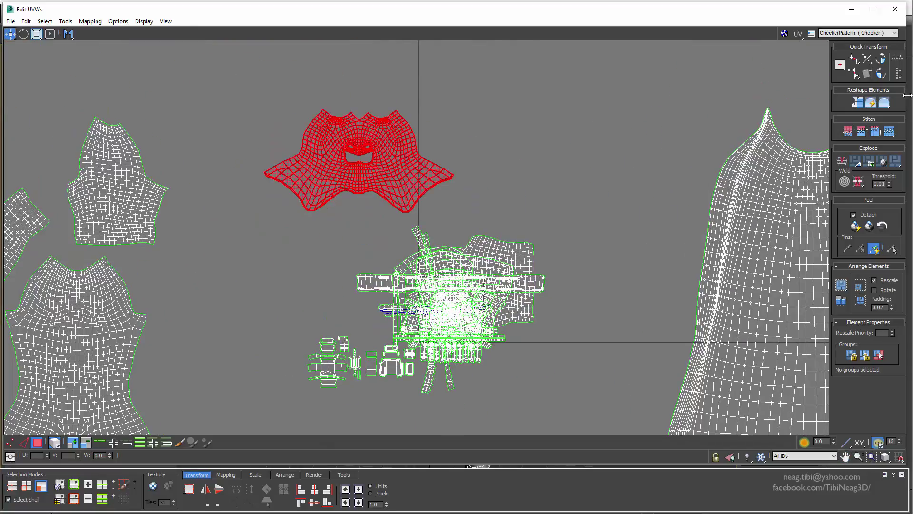
pyautogui.moveTo(907, 95); pyautogui.dragTo(325, 95)
# Turn off Edged Faces in Configure Viewports and frame Batman's head and torso
pyautogui.moveTo(819, 255); pyautogui.dragTo(827, 255)
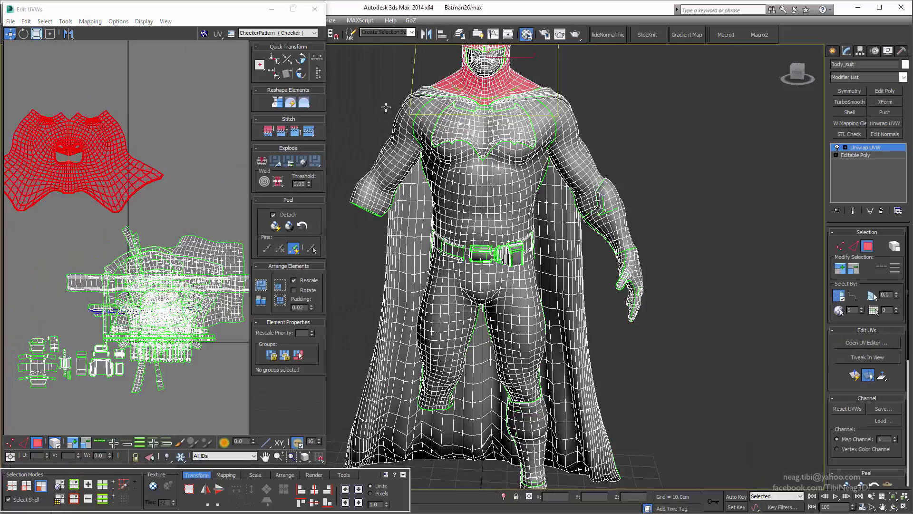
pyautogui.moveTo(247, 5); pyautogui.dragTo(247, 63)
pyautogui.click(7, 50)
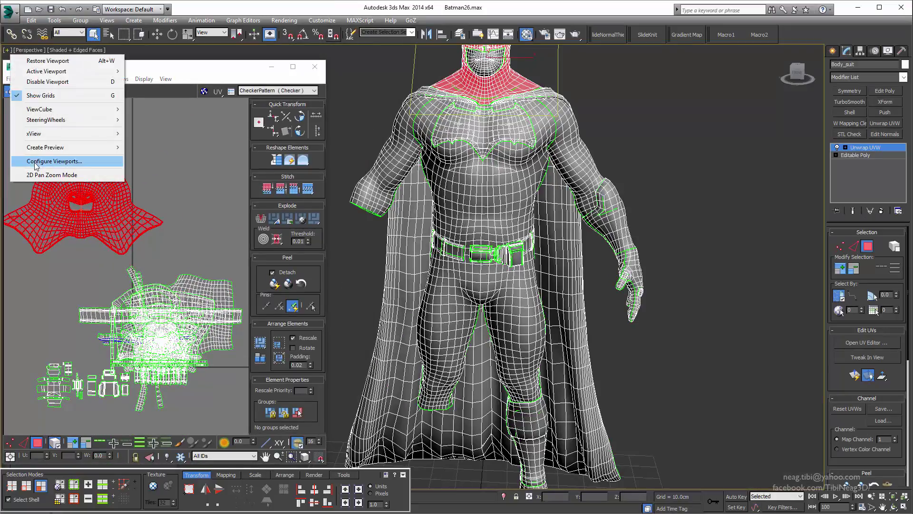
pyautogui.click(62, 165)
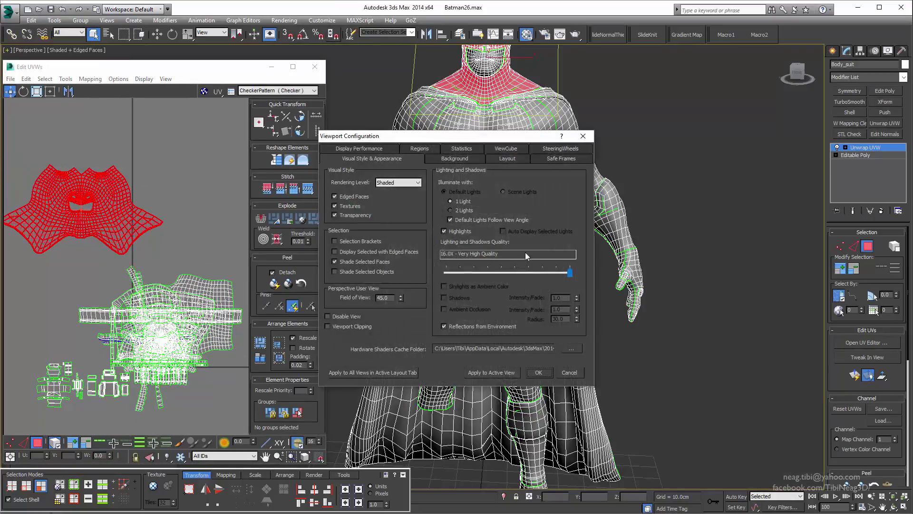
pyautogui.click(539, 373)
pyautogui.moveTo(368, 135); pyautogui.dragTo(375, 218, button='middle')
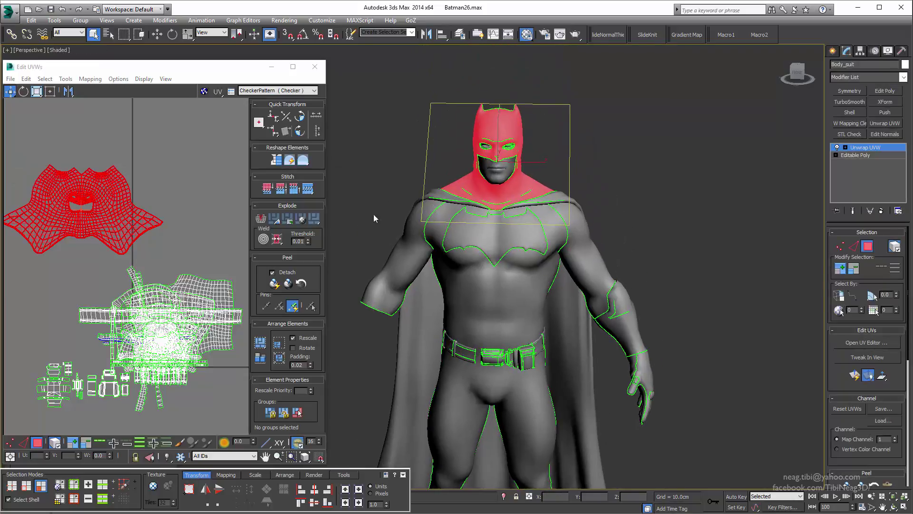
pyautogui.scroll(-3, 133, 214)
# Select the body suit, arm, chest emblem and forearm shells to locate them
pyautogui.scroll(-2, 133, 238)
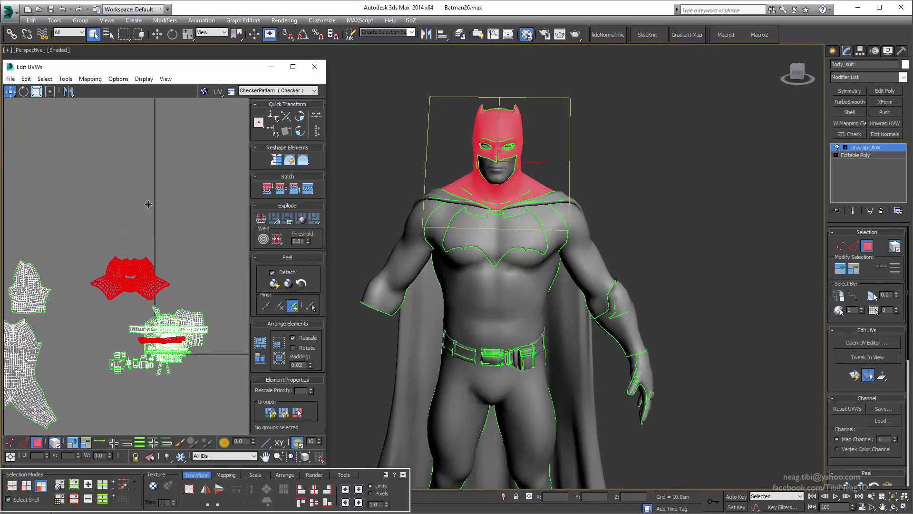
pyautogui.moveTo(132, 279); pyautogui.dragTo(139, 224, button='middle')
pyautogui.click(83, 264)
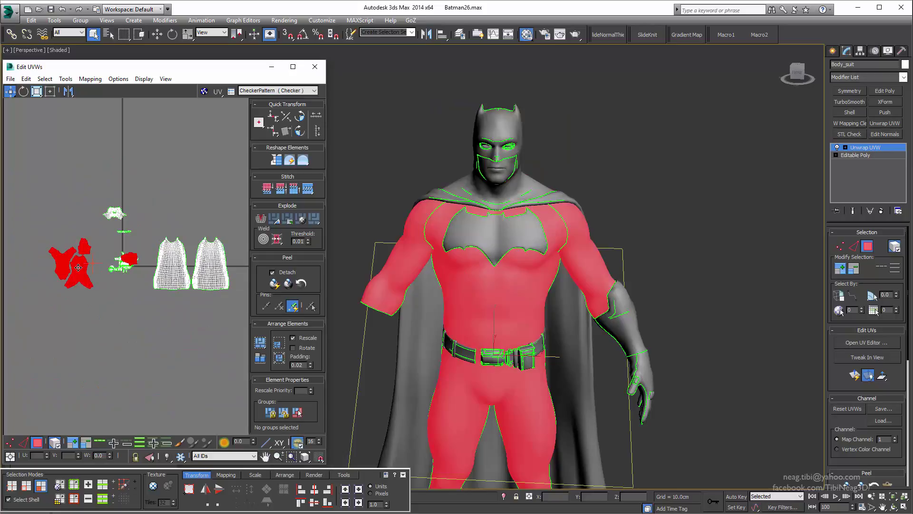
pyautogui.moveTo(142, 288); pyautogui.dragTo(166, 292, button='middle')
pyautogui.click(140, 282)
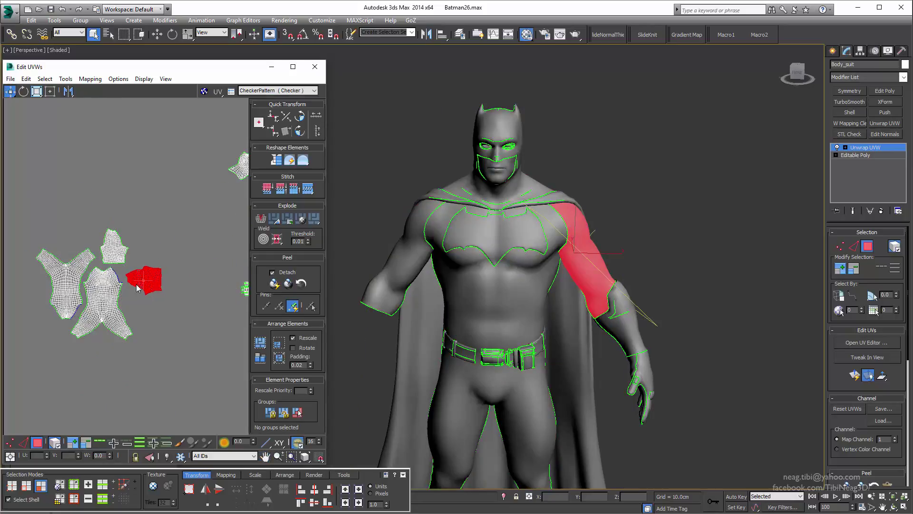
pyautogui.scroll(-2, 52, 248)
pyautogui.scroll(3, 143, 214)
pyautogui.click(503, 236)
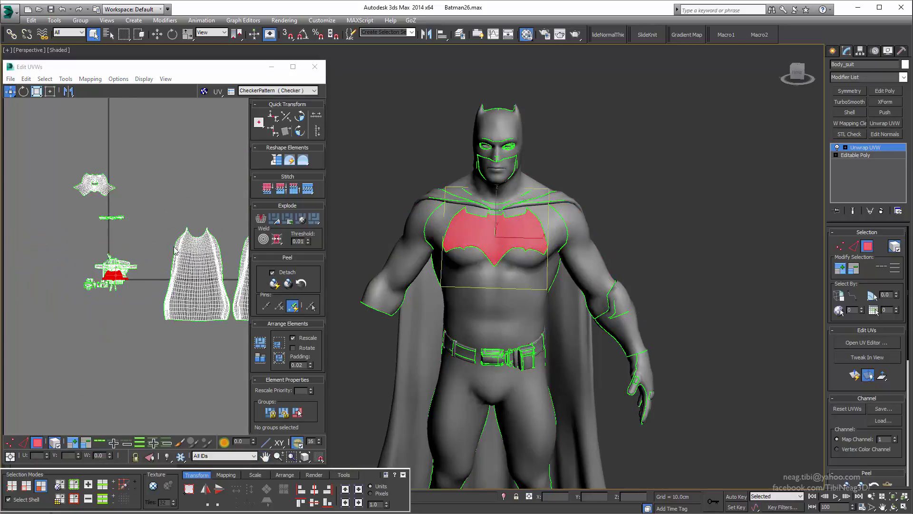
pyautogui.click(637, 323)
pyautogui.moveTo(117, 275); pyautogui.dragTo(150, 301, button='middle')
# Select the chest emblem island and the two thin strip islands beneath it
pyautogui.scroll(2, 119, 205)
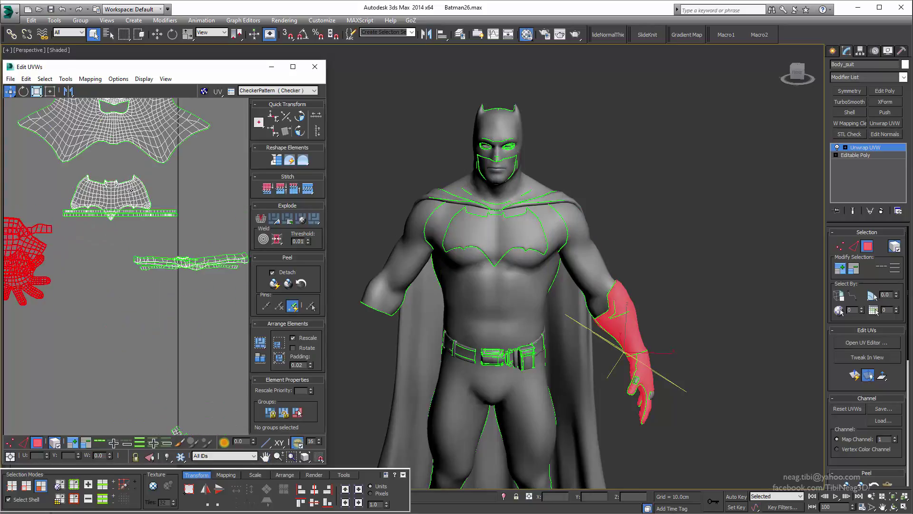
pyautogui.click(115, 188)
pyautogui.scroll(2, 121, 215)
pyautogui.click(133, 220)
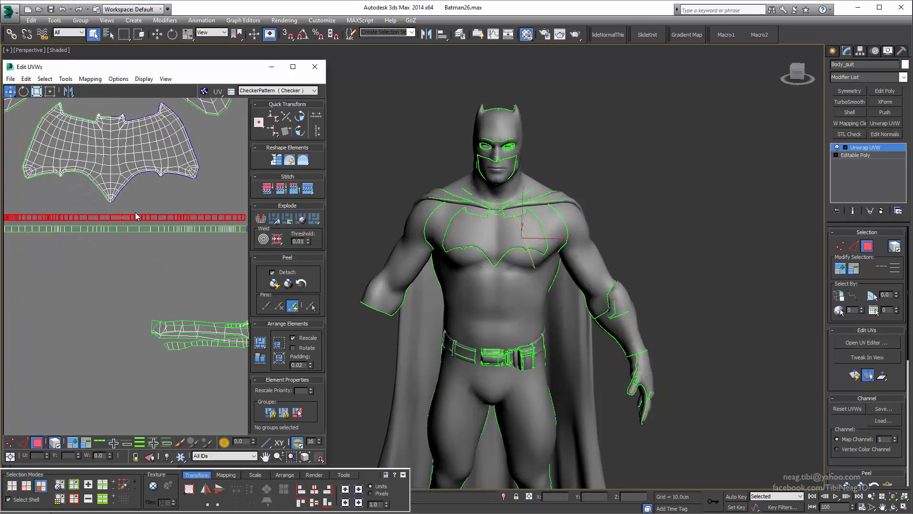
pyautogui.scroll(-2, 119, 210)
pyautogui.scroll(2, 174, 280)
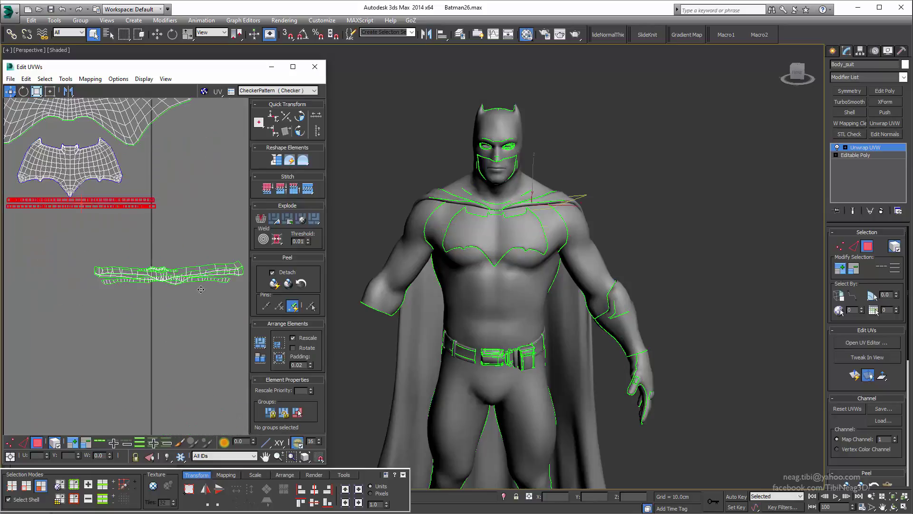
pyautogui.click(195, 270)
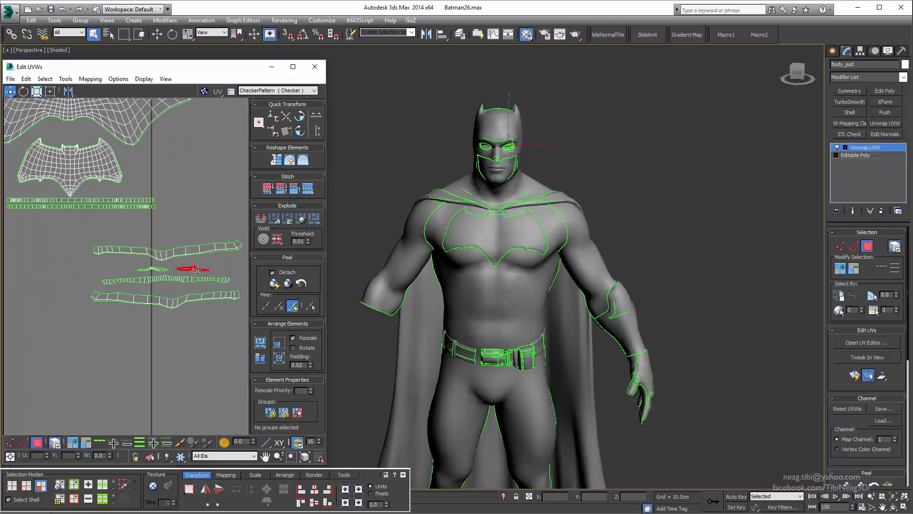
pyautogui.scroll(-3, 197, 270)
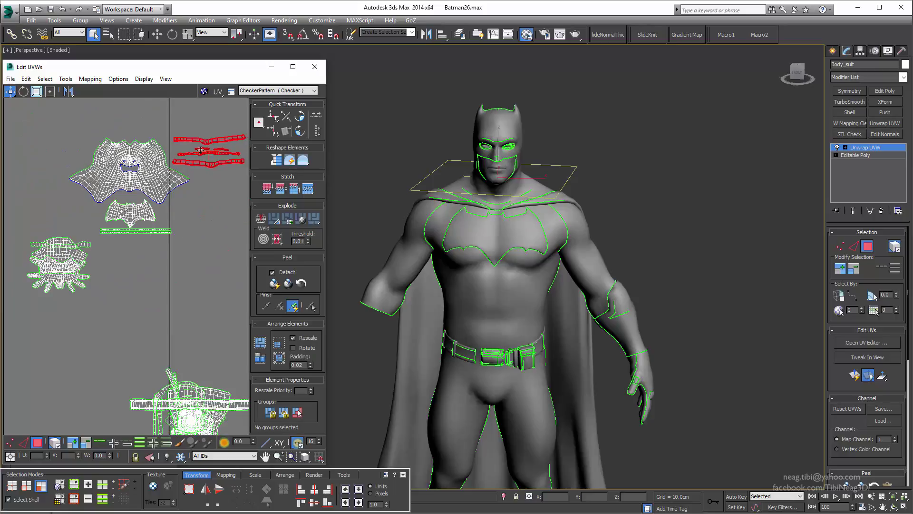
# Pull the hand off the sleeve, move both right, and shift the emblem and strip down
pyautogui.moveTo(62, 283); pyautogui.dragTo(60, 306)
pyautogui.click(62, 257)
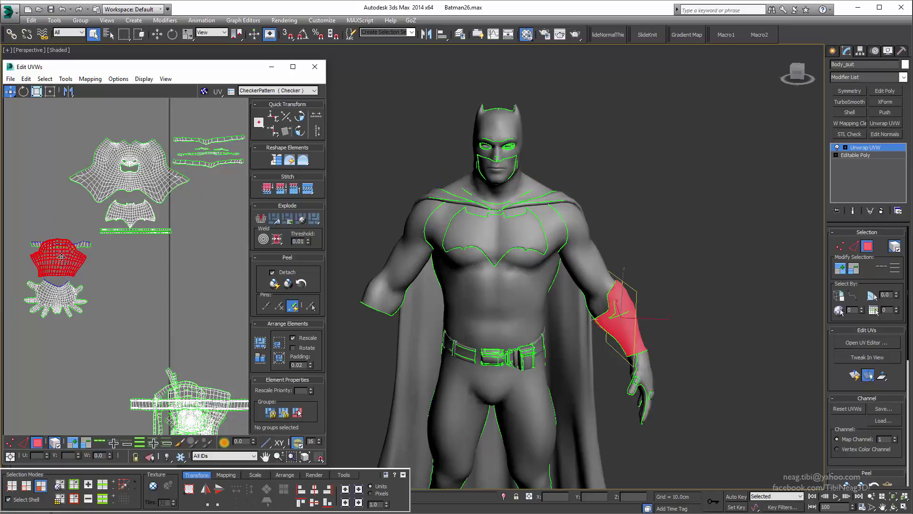
pyautogui.keyDown('ctrl'); pyautogui.click(57, 295); pyautogui.keyUp('ctrl')
pyautogui.moveTo(57, 267); pyautogui.dragTo(205, 281)
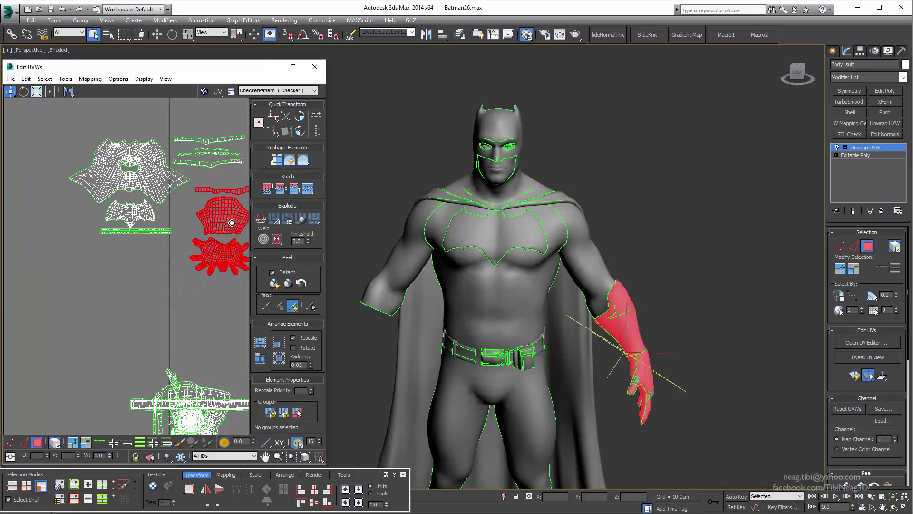
pyautogui.moveTo(142, 286); pyautogui.dragTo(127, 301, button='middle')
pyautogui.moveTo(85, 210); pyautogui.dragTo(152, 252)
pyautogui.moveTo(109, 233); pyautogui.dragTo(97, 262)
pyautogui.scroll(-2, 97, 261)
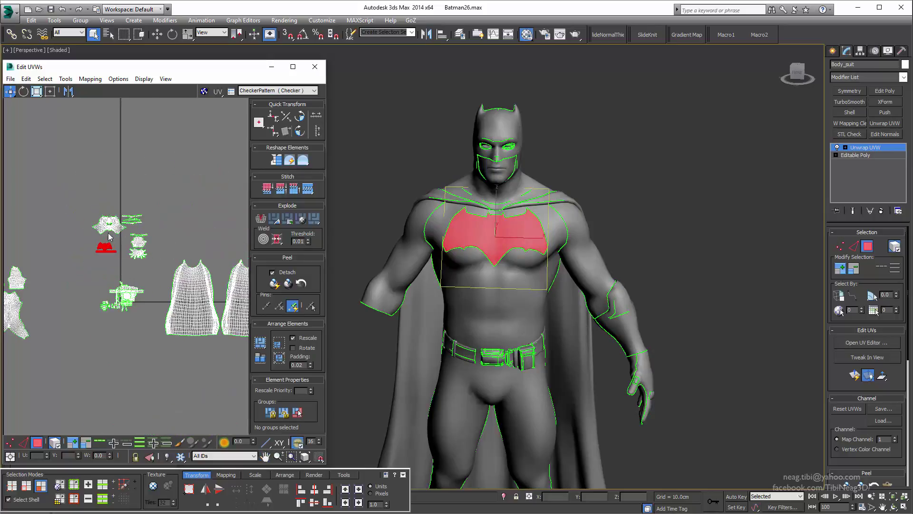
# Narrow the selection to the boot and move the boot island away from the others
pyautogui.moveTo(142, 333); pyautogui.dragTo(95, 250, button='middle')
pyautogui.keyDown('ctrl'); pyautogui.click(618, 298); pyautogui.keyUp('ctrl')
pyautogui.moveTo(570, 333); pyautogui.dragTo(571, 200, button='middle')
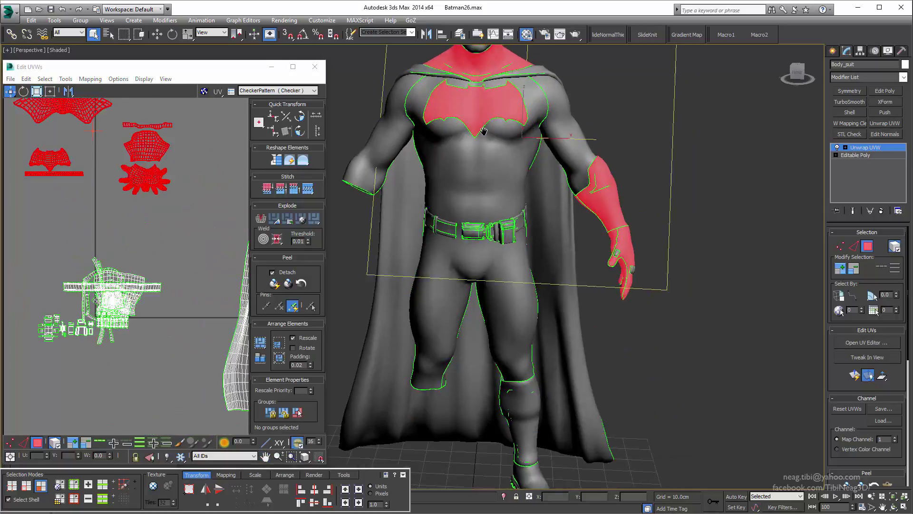
pyautogui.keyDown('ctrl'); pyautogui.click(476, 55); pyautogui.keyUp('ctrl')
pyautogui.keyDown('ctrl'); pyautogui.click(518, 414); pyautogui.keyUp('ctrl')
pyautogui.click(114, 290)
pyautogui.moveTo(514, 249)
pyautogui.mouseDown(button='middle')
pyautogui.moveTo(517, 300)
pyautogui.moveTo(501, 296)
pyautogui.mouseUp(button='middle')
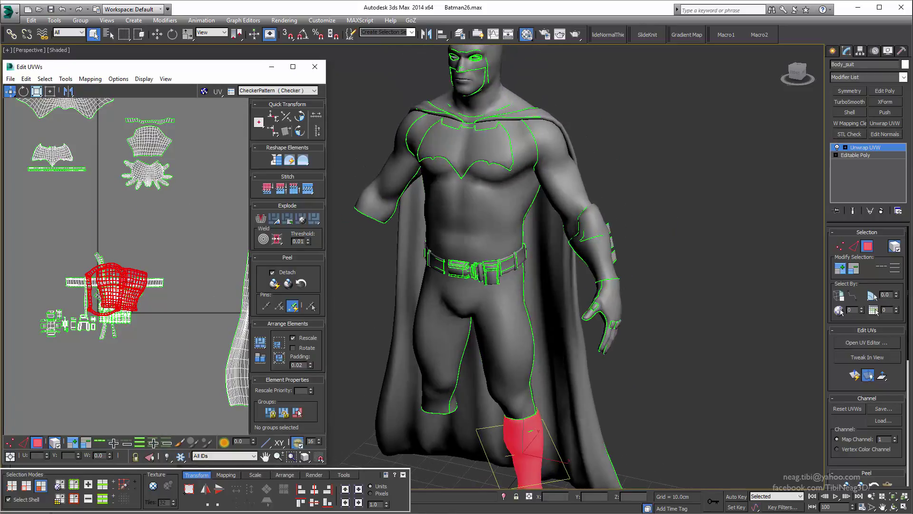
pyautogui.scroll(-3, 172, 286)
pyautogui.moveTo(171, 286); pyautogui.dragTo(181, 326, button='middle')
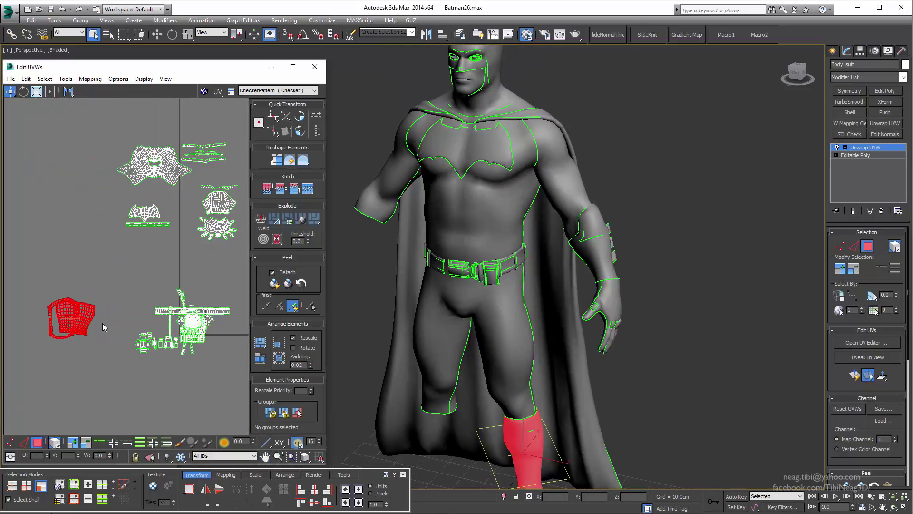
# Move the boot island clear of the shirt piece, shift the shirt right, and select the belt
pyautogui.moveTo(476, 285); pyautogui.dragTo(476, 181, button='middle')
pyautogui.scroll(3, 213, 312)
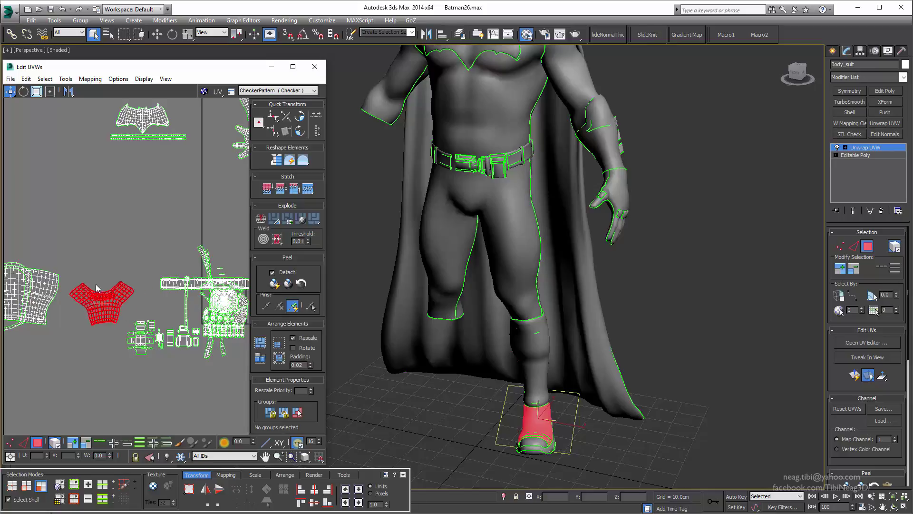
pyautogui.scroll(3, 97, 288)
pyautogui.moveTo(155, 221); pyautogui.dragTo(202, 252, button='middle')
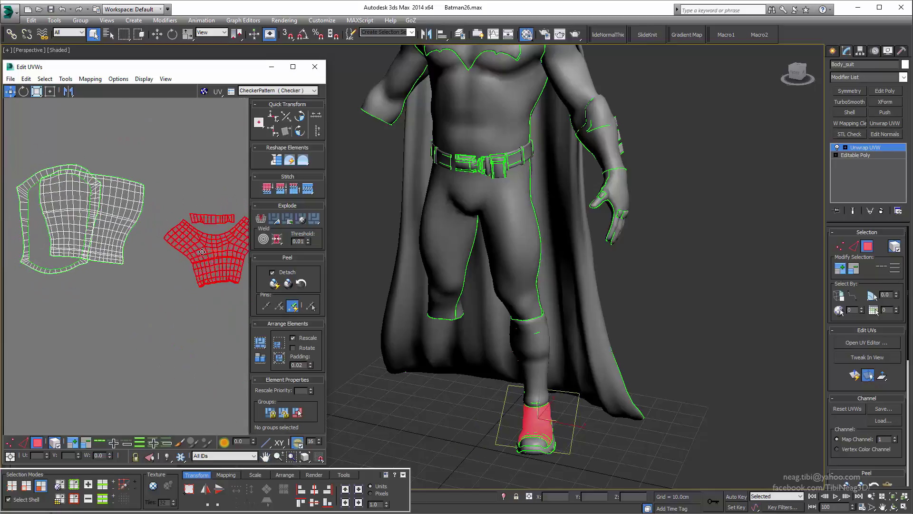
pyautogui.moveTo(202, 252); pyautogui.dragTo(98, 323)
pyautogui.moveTo(56, 234); pyautogui.dragTo(126, 263)
pyautogui.click(87, 260)
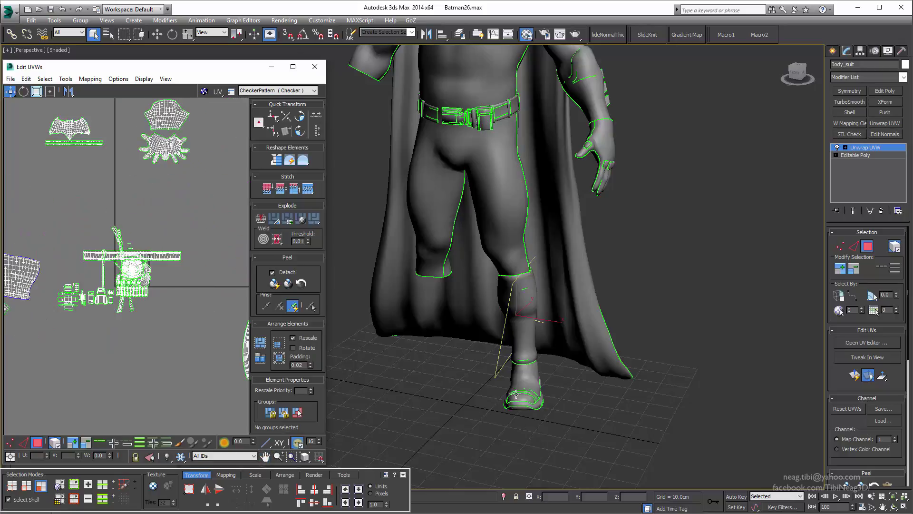
pyautogui.click(133, 256)
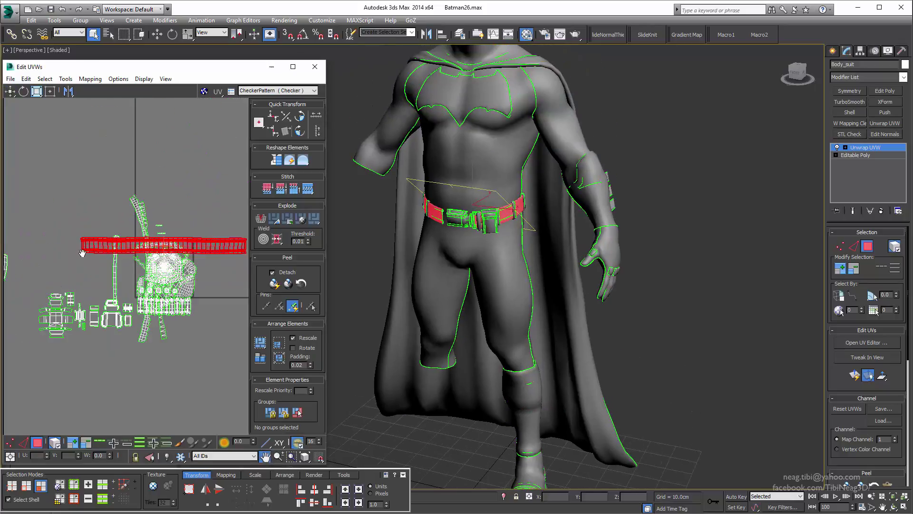
# Select the belt loops and orbit from a front view to a side view of the hip
pyautogui.scroll(2, 476, 200)
pyautogui.scroll(3, 475, 200)
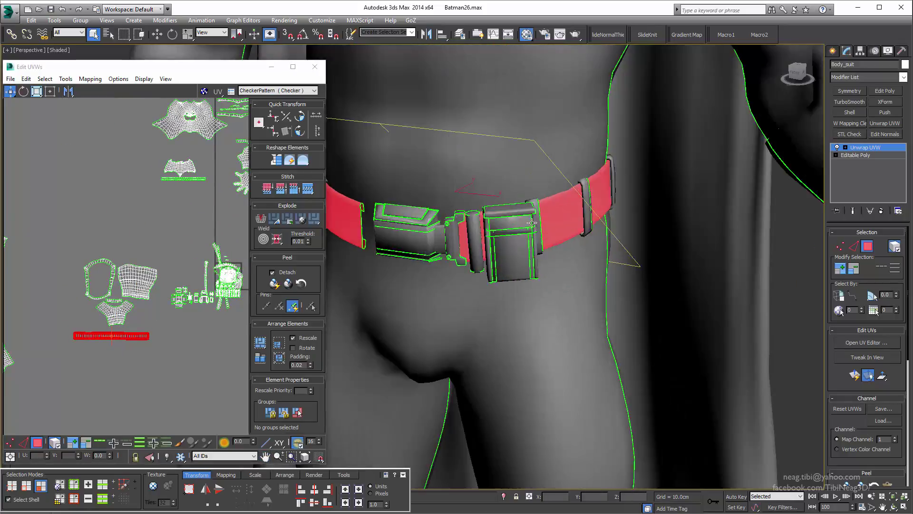
pyautogui.click(526, 214)
pyautogui.scroll(1, 614, 185)
pyautogui.moveTo(614, 185)
pyautogui.keyDown('alt'); pyautogui.mouseDown(button='middle')
pyautogui.moveTo(482, 189)
pyautogui.moveTo(467, 247)
pyautogui.mouseUp(button='middle'); pyautogui.keyUp('alt')
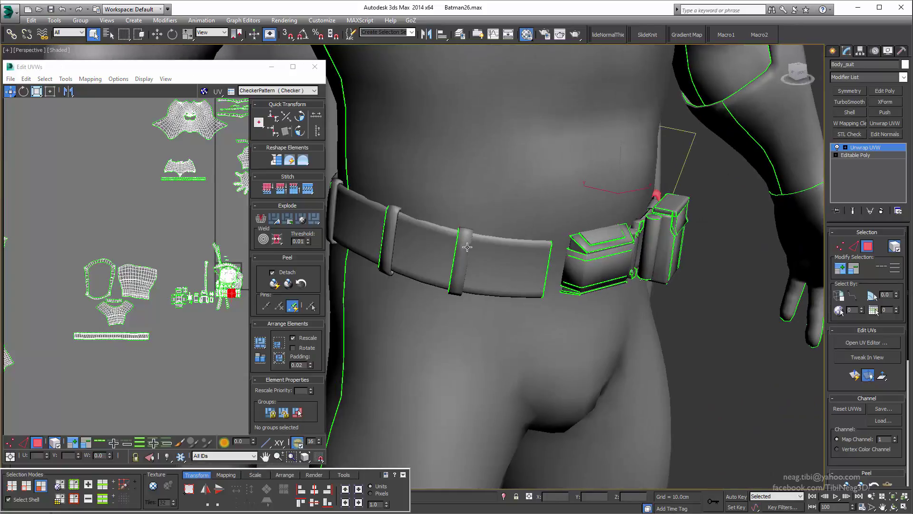
pyautogui.moveTo(387, 220)
pyautogui.keyDown('alt'); pyautogui.mouseDown(button='middle')
pyautogui.moveTo(289, 166)
pyautogui.moveTo(608, 180)
pyautogui.mouseUp(button='middle'); pyautogui.keyUp('alt')
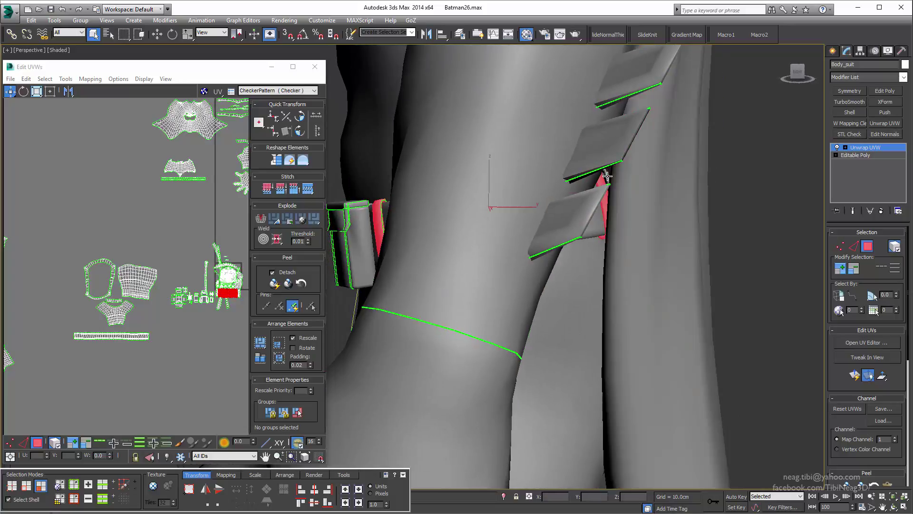
pyautogui.click(607, 175)
# Inspect the red belt loop close up, then show the model in wireframe with F3
pyautogui.moveTo(585, 185)
pyautogui.keyDown('alt'); pyautogui.mouseDown(button='middle')
pyautogui.moveTo(624, 204)
pyautogui.moveTo(558, 118)
pyautogui.mouseUp(button='middle'); pyautogui.keyUp('alt')
pyautogui.scroll(2, 581, 202)
pyautogui.scroll(-2, 582, 202)
pyautogui.scroll(2, 387, 141)
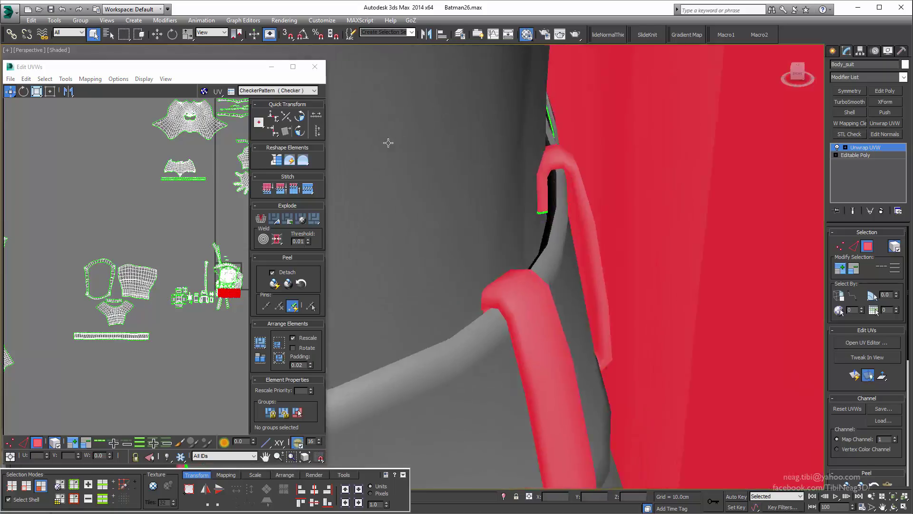
pyautogui.scroll(1, 489, 122)
pyautogui.scroll(-3, 497, 127)
pyautogui.keyDown('alt'); pyautogui.moveTo(498, 126); pyautogui.dragTo(550, 109, button='middle'); pyautogui.keyUp('alt')
pyautogui.scroll(-3, 551, 109)
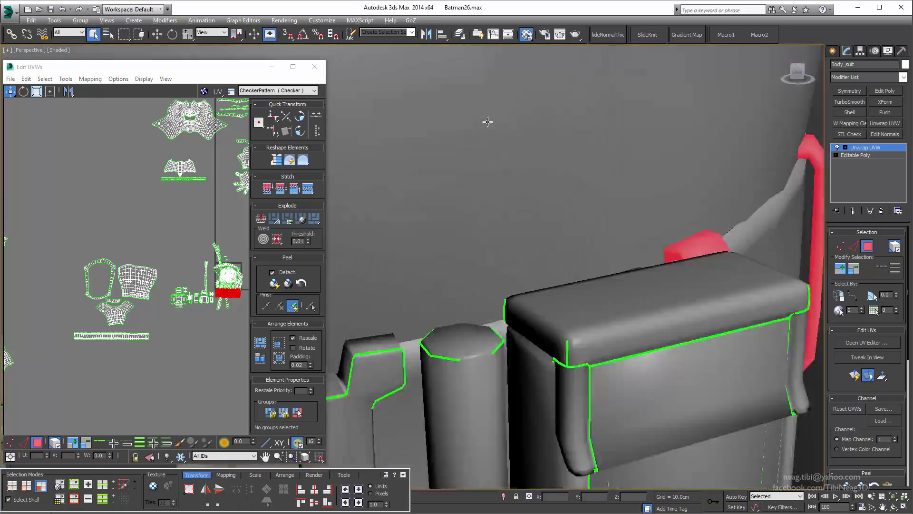
pyautogui.keyDown('alt'); pyautogui.moveTo(487, 122); pyautogui.dragTo(497, 222, button='middle'); pyautogui.keyUp('alt')
pyautogui.press('F3')
# Return the model to shaded display with F3 and zoom the UV editor onto the loop shells
pyautogui.scroll(-4, 497, 222)
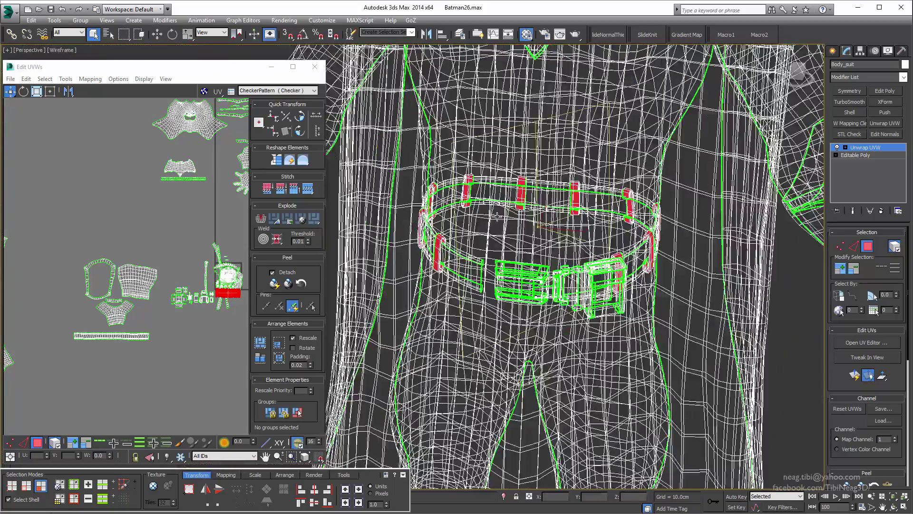
pyautogui.press('F3')
pyautogui.scroll(-2, 195, 264)
pyautogui.scroll(3, 108, 307)
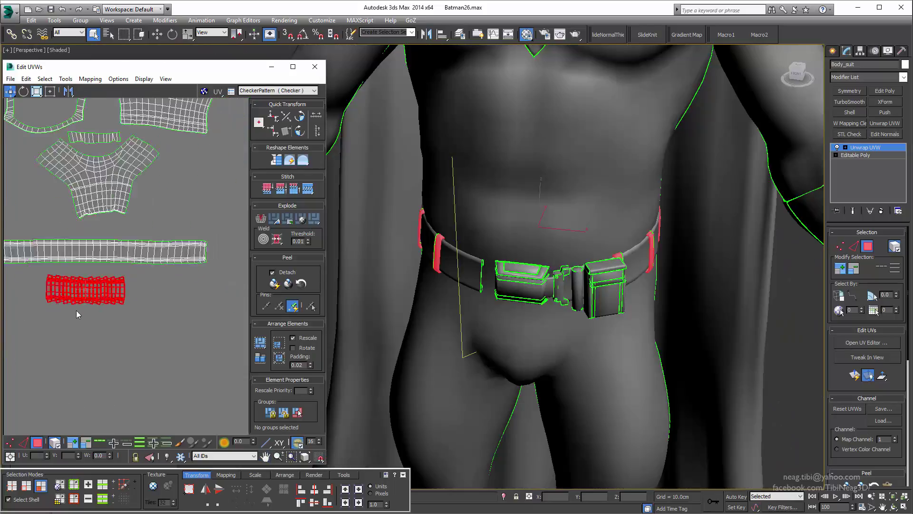
pyautogui.scroll(2, 81, 285)
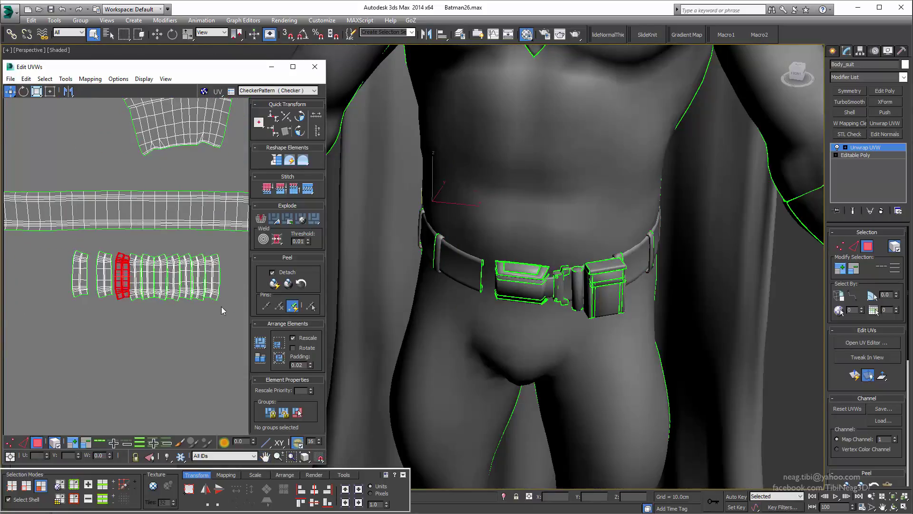
# Box-select the right-hand belt-loop islands and spread them into a row under the belt strip
pyautogui.moveTo(222, 310); pyautogui.dragTo(131, 282)
pyautogui.click(235, 318)
pyautogui.moveTo(235, 317); pyautogui.dragTo(159, 280)
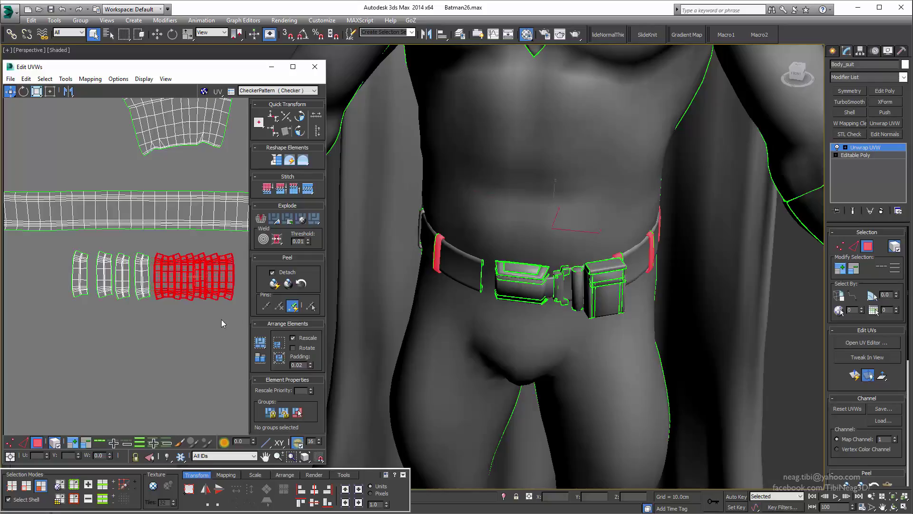
pyautogui.click(245, 320)
pyautogui.moveTo(245, 320); pyautogui.dragTo(190, 284)
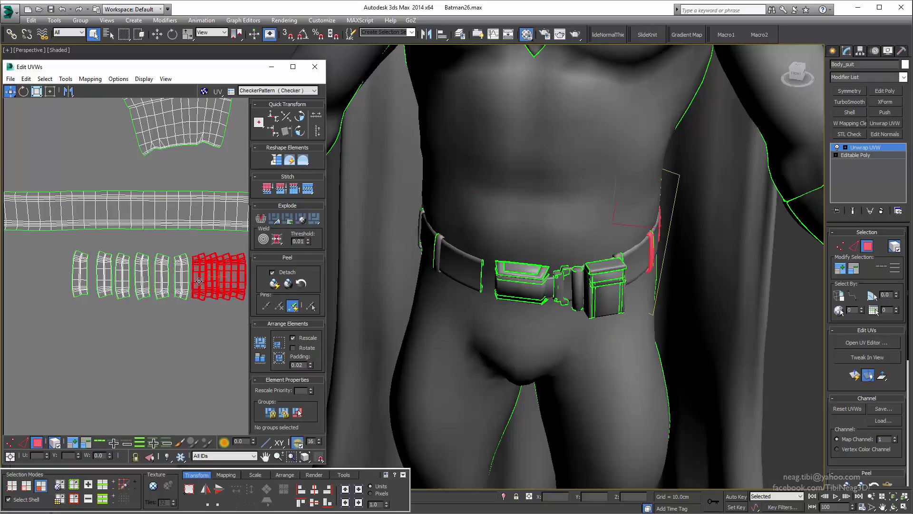
pyautogui.moveTo(250, 315); pyautogui.dragTo(223, 318, button='middle')
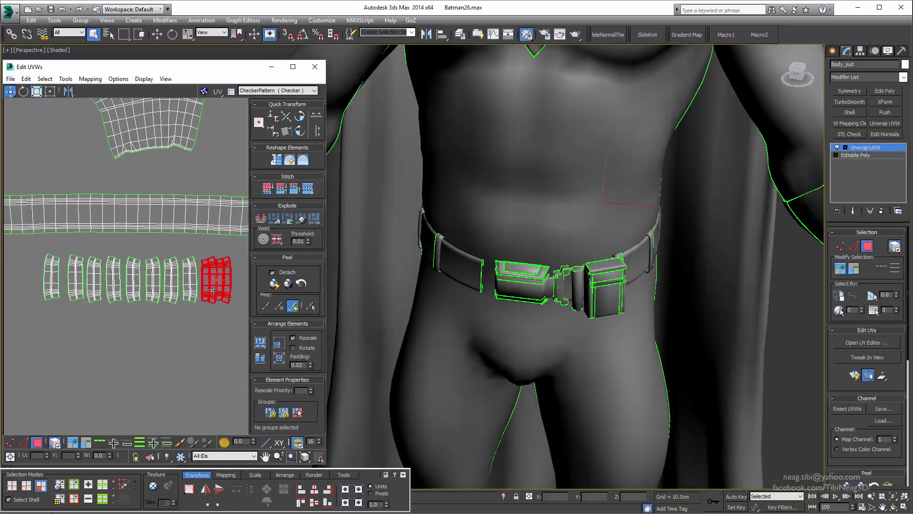
pyautogui.scroll(-4, 141, 278)
pyautogui.scroll(2, 114, 237)
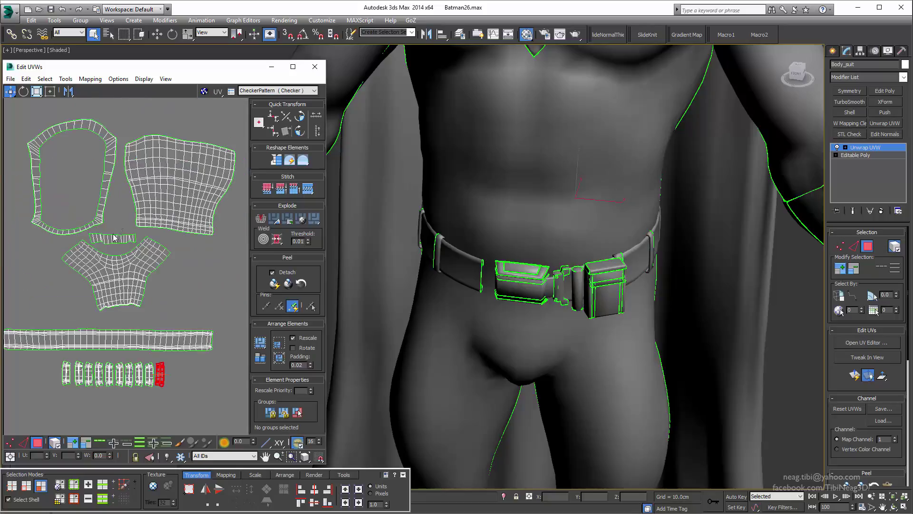
pyautogui.scroll(-5, 123, 237)
pyautogui.moveTo(75, 261)
pyautogui.mouseDown(button='middle')
pyautogui.moveTo(194, 261)
pyautogui.moveTo(153, 269)
pyautogui.mouseUp(button='middle')
pyautogui.scroll(-2, 191, 262)
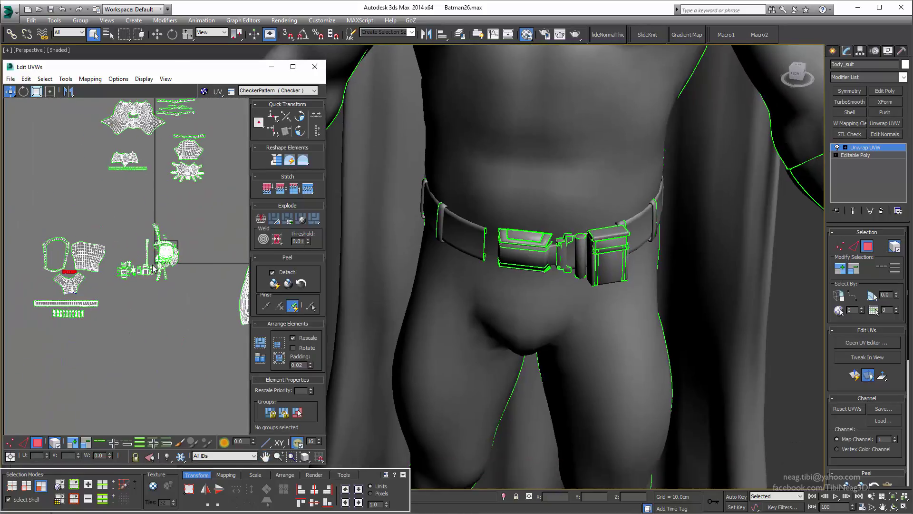
# Select the belt pouch faces, then orbit to a front view of the leg and boot
pyautogui.click(590, 244)
pyautogui.scroll(5, 590, 244)
pyautogui.moveTo(618, 248)
pyautogui.keyDown('alt'); pyautogui.mouseDown(button='middle')
pyautogui.moveTo(666, 266)
pyautogui.moveTo(777, 367)
pyautogui.mouseUp(button='middle'); pyautogui.keyUp('alt')
pyautogui.keyDown('ctrl'); pyautogui.click(666, 276); pyautogui.keyUp('ctrl')
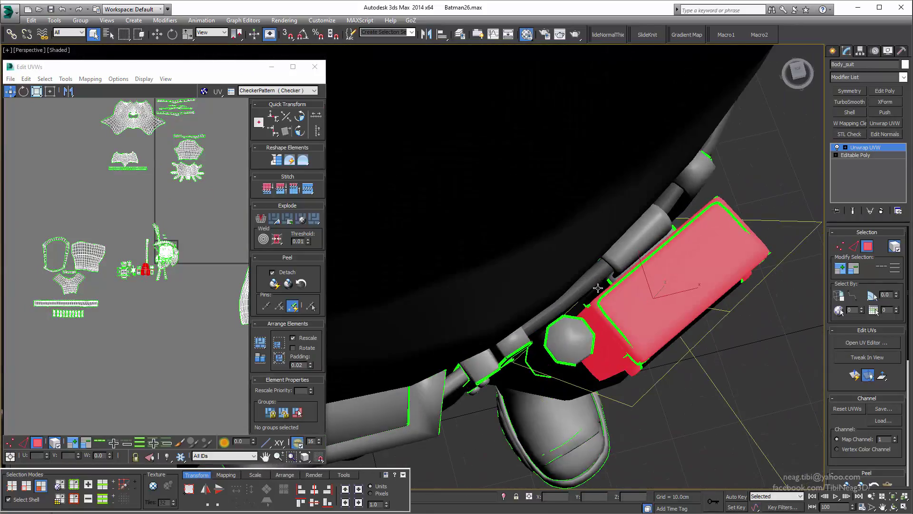
pyautogui.scroll(3, 172, 267)
pyautogui.moveTo(142, 269)
pyautogui.mouseDown(button='middle')
pyautogui.moveTo(162, 228)
pyautogui.moveTo(205, 248)
pyautogui.moveTo(165, 294)
pyautogui.mouseUp(button='middle')
pyautogui.scroll(1, 165, 293)
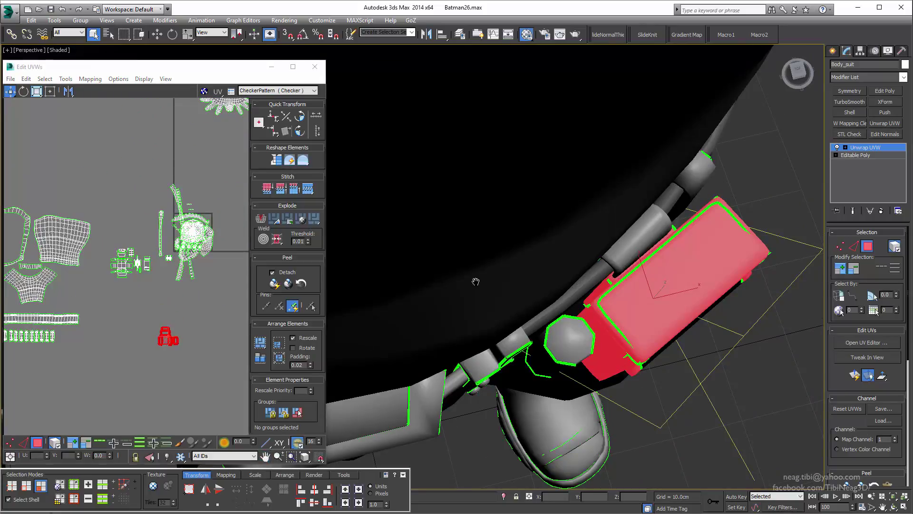
pyautogui.moveTo(475, 282)
pyautogui.keyDown('alt'); pyautogui.mouseDown(button='middle')
pyautogui.moveTo(520, 318)
pyautogui.moveTo(531, 251)
pyautogui.moveTo(486, 245)
pyautogui.moveTo(481, 290)
pyautogui.mouseUp(button='middle'); pyautogui.keyUp('alt')
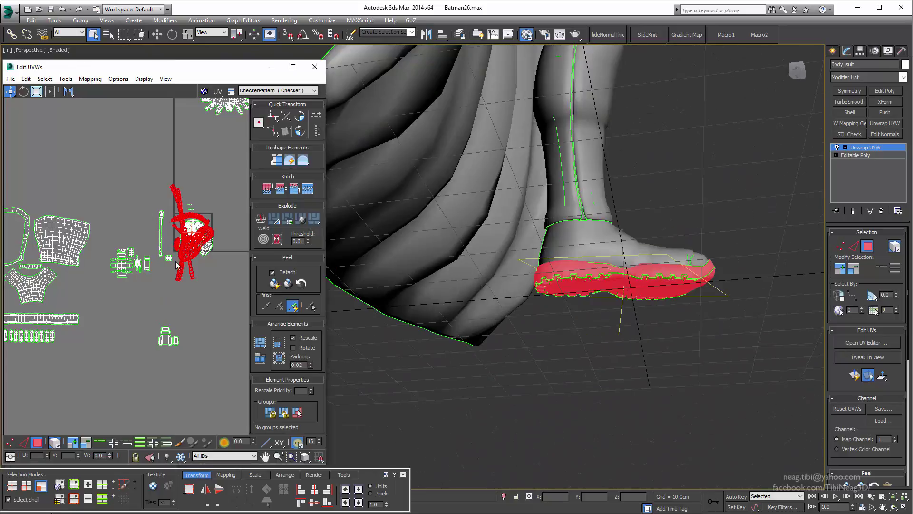
# Move the boot sole island lower left and place the long side strip beside it
pyautogui.click(201, 389)
pyautogui.scroll(2, 219, 342)
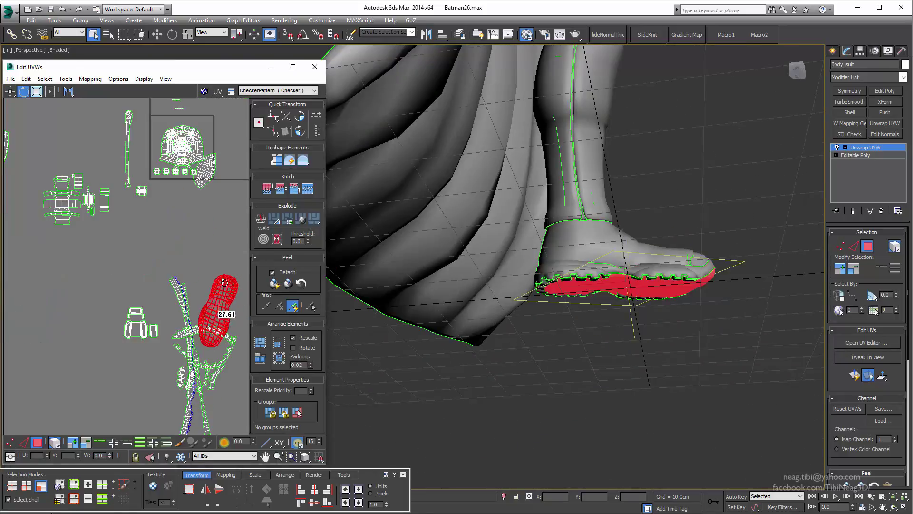
pyautogui.press('w')
pyautogui.moveTo(207, 300); pyautogui.dragTo(208, 239, button='middle')
pyautogui.moveTo(207, 239); pyautogui.dragTo(130, 357)
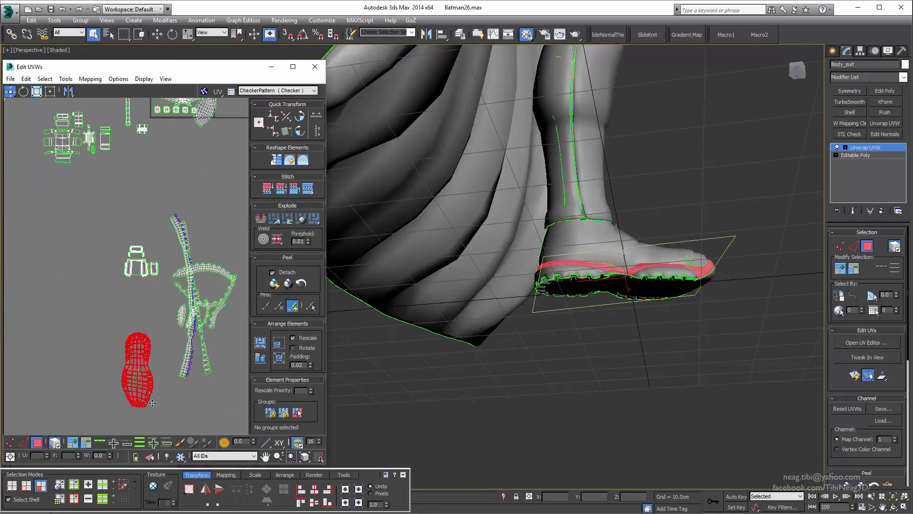
pyautogui.moveTo(188, 309); pyautogui.dragTo(168, 375)
pyautogui.moveTo(160, 379); pyautogui.dragTo(175, 318, button='middle')
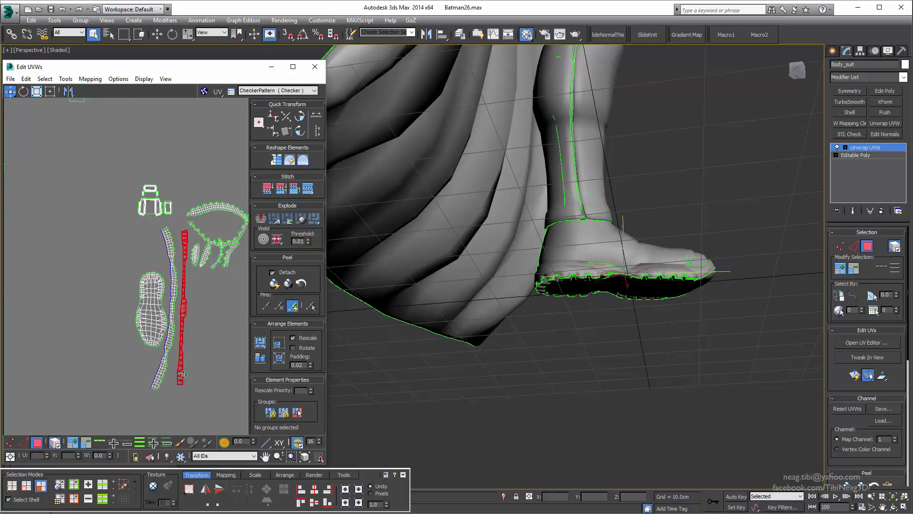
# Select the sole, heel crescent and small strip islands, then the head island
pyautogui.keyDown('ctrl'); pyautogui.click(152, 310); pyautogui.keyUp('ctrl')
pyautogui.moveTo(162, 314); pyautogui.dragTo(142, 324, button='middle')
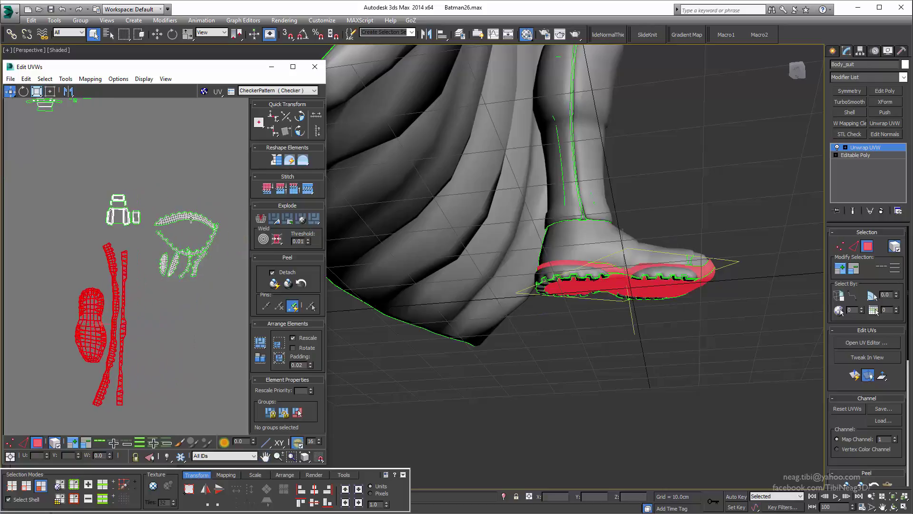
pyautogui.click(182, 311)
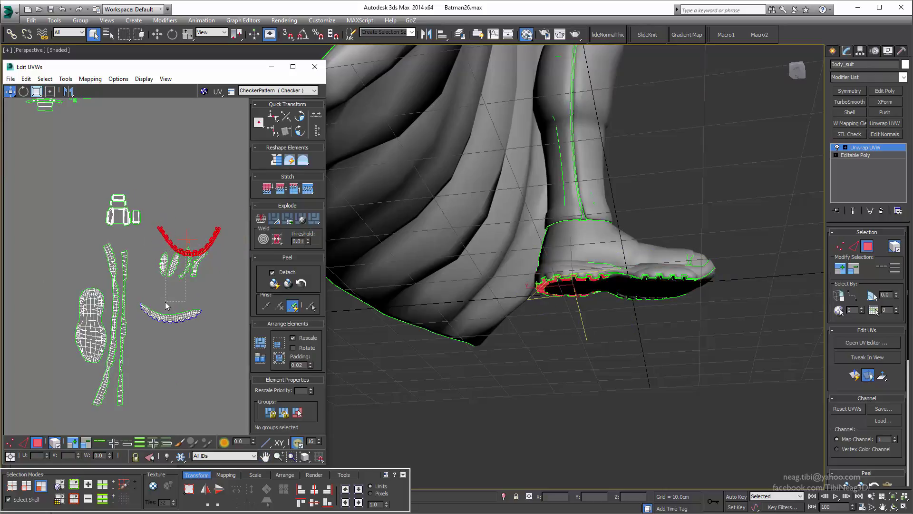
pyautogui.scroll(3, 181, 265)
pyautogui.click(197, 253)
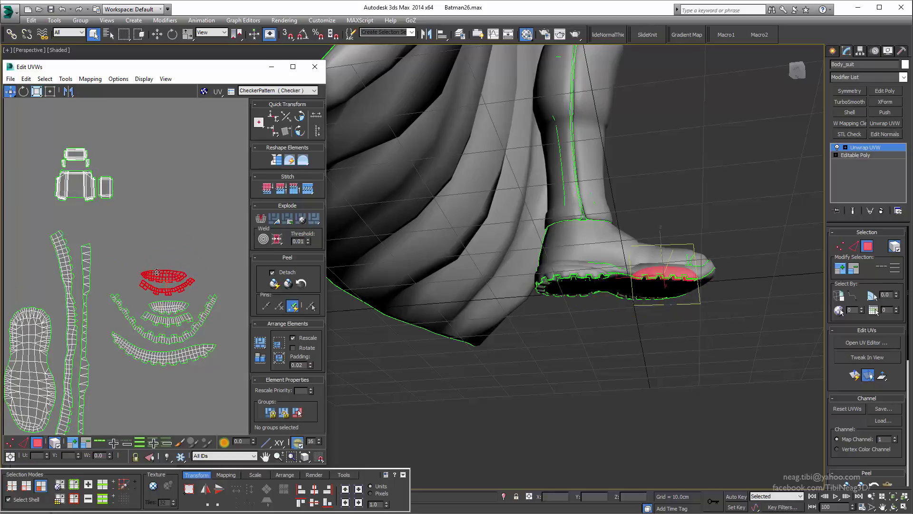
pyautogui.scroll(-3, 157, 272)
pyautogui.scroll(-2, 190, 285)
pyautogui.click(200, 290)
# Clear the selection and inspect the eye strip, head and curved leaf islands
pyautogui.scroll(1, 201, 290)
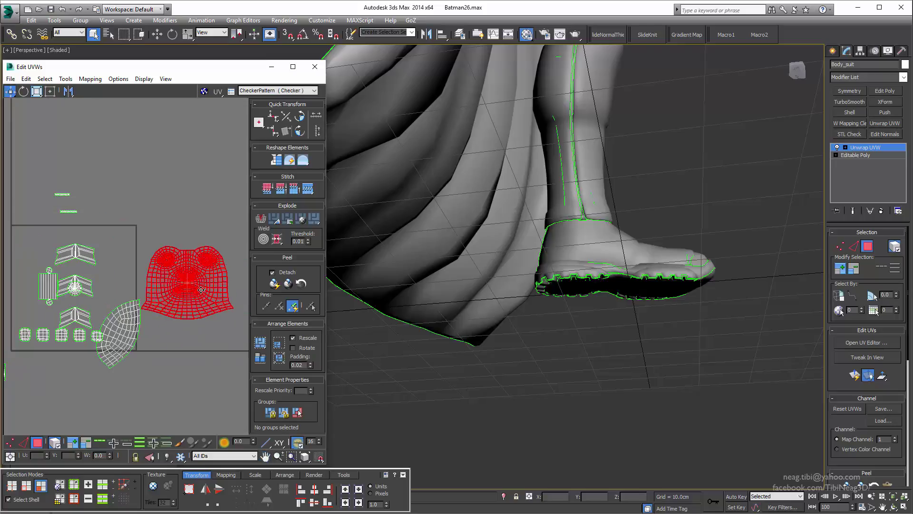
pyautogui.scroll(2, 201, 289)
pyautogui.click(147, 262)
pyautogui.scroll(-2, 143, 267)
pyautogui.moveTo(143, 267); pyautogui.dragTo(148, 280, button='middle')
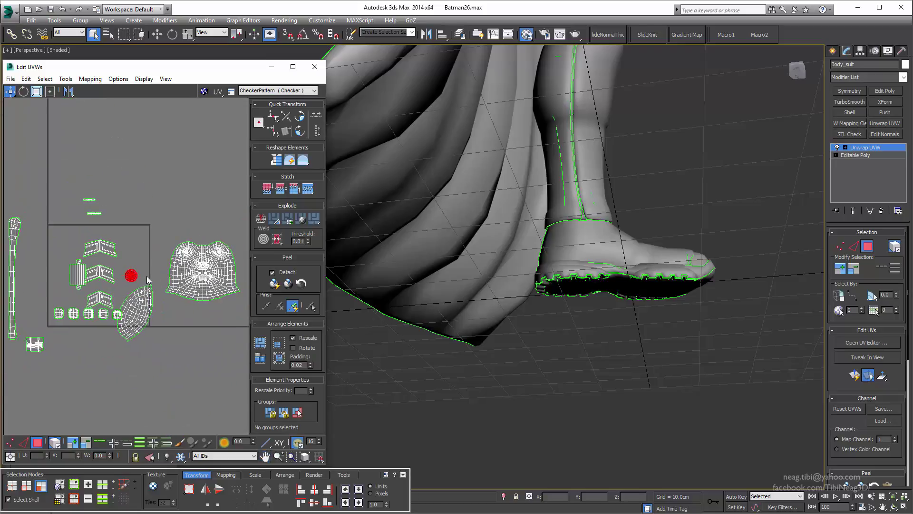
pyautogui.scroll(2, 107, 207)
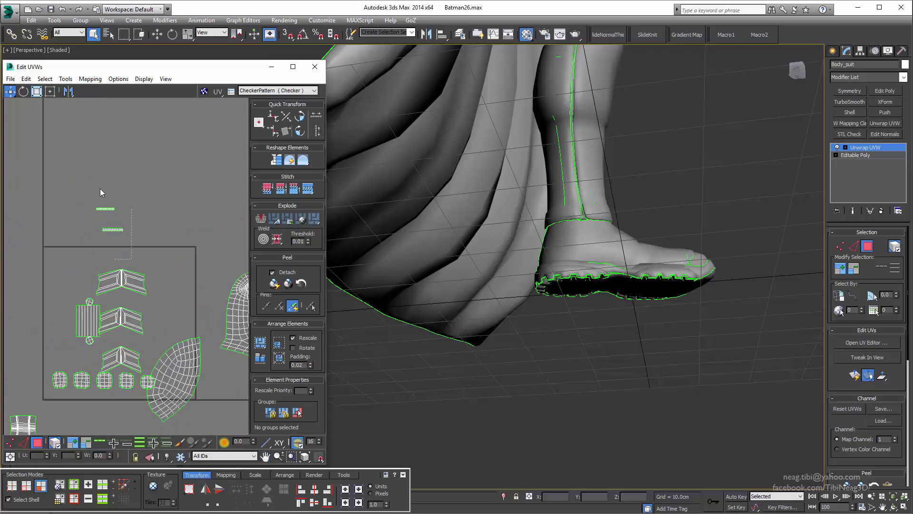
pyautogui.click(104, 209)
pyautogui.press('z')
pyautogui.moveTo(153, 246); pyautogui.dragTo(65, 219, button='middle')
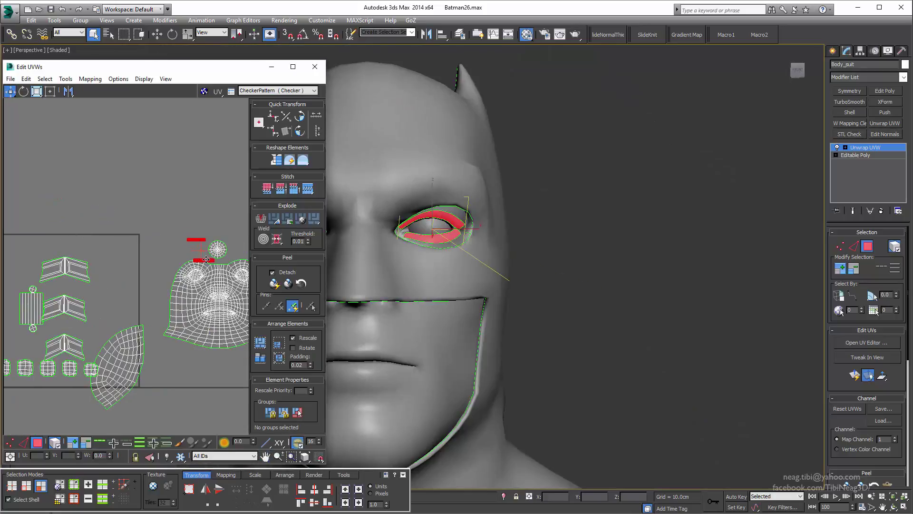
pyautogui.moveTo(171, 237); pyautogui.dragTo(236, 151, button='middle')
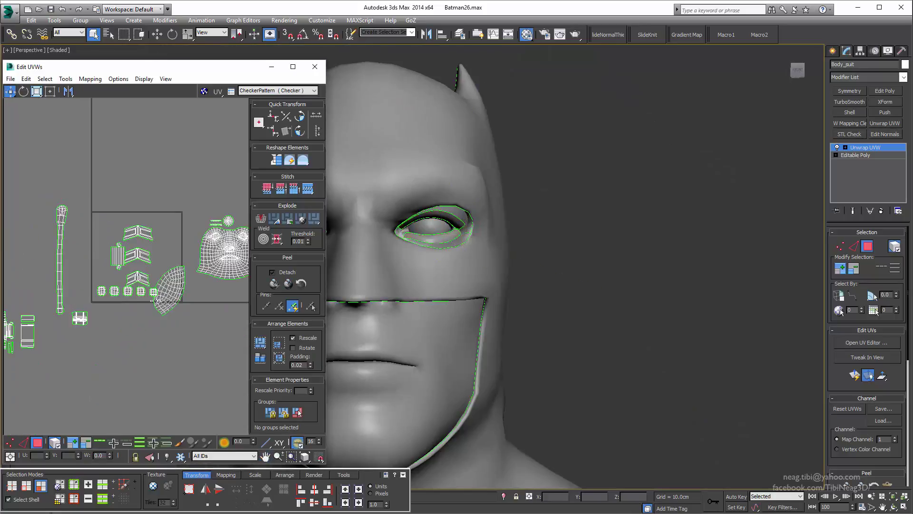
pyautogui.click(176, 309)
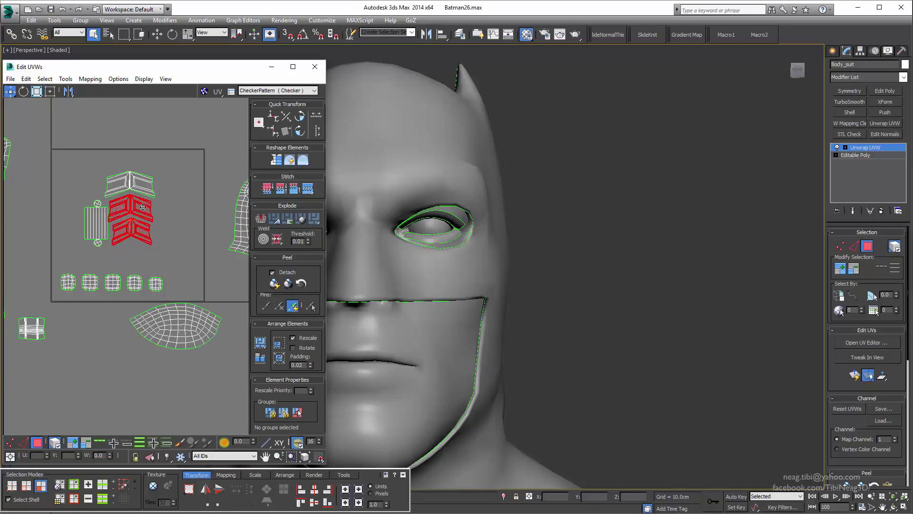
# Move the tall leg strip island down below the other islands
pyautogui.moveTo(154, 357); pyautogui.dragTo(149, 205, button='middle')
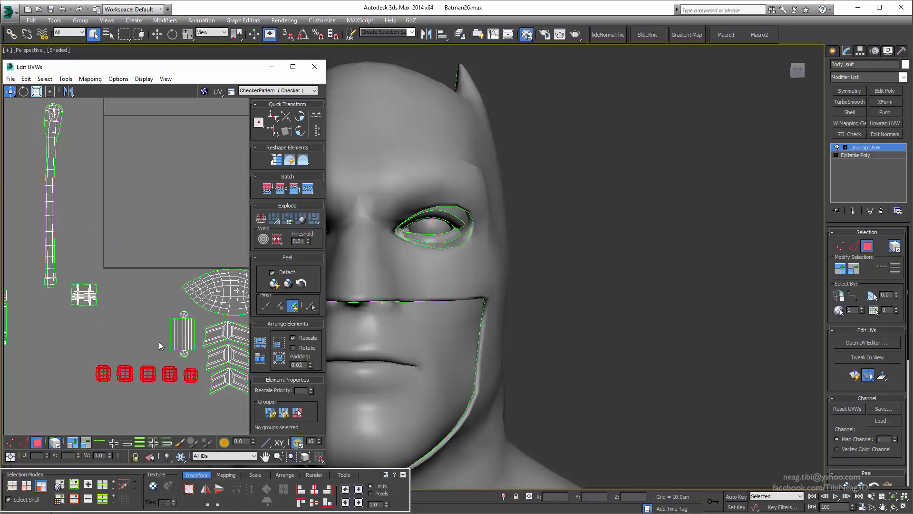
pyautogui.scroll(-3, 159, 342)
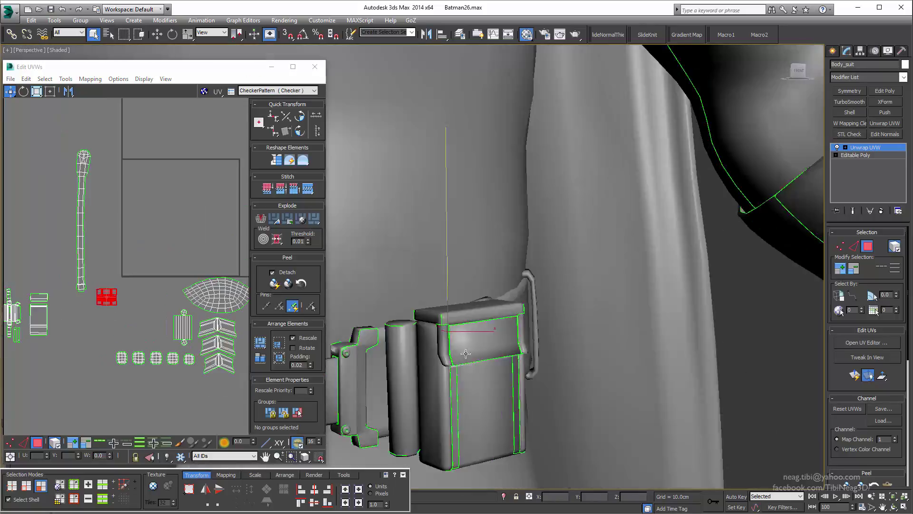
pyautogui.moveTo(100, 296); pyautogui.dragTo(143, 293, button='middle')
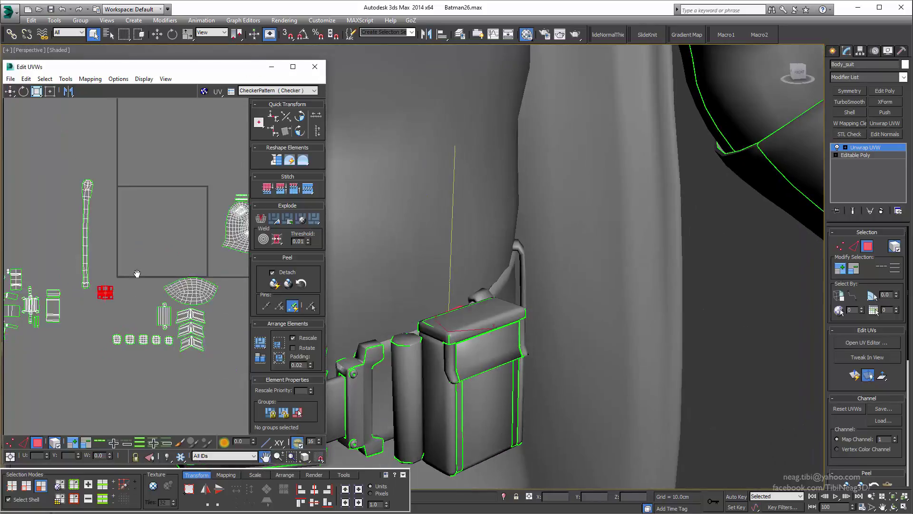
pyautogui.moveTo(156, 256); pyautogui.dragTo(156, 369)
pyautogui.moveTo(173, 352); pyautogui.dragTo(95, 312, button='middle')
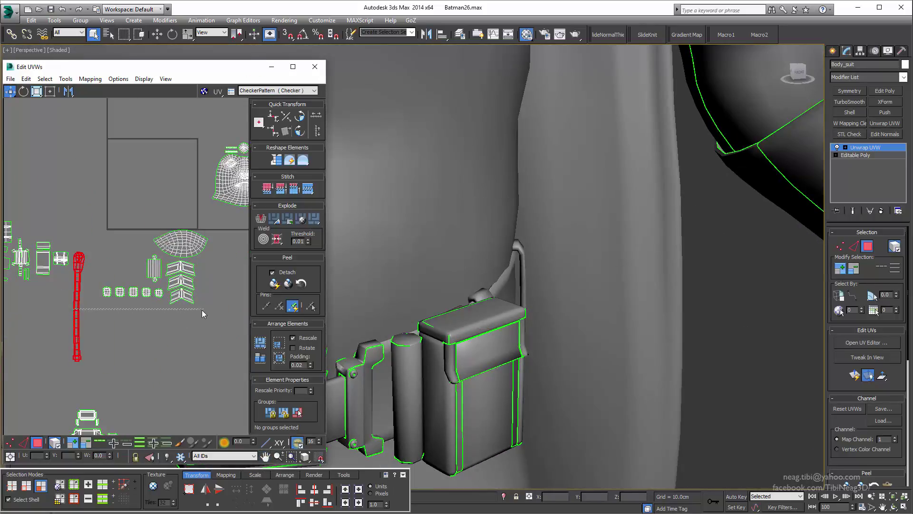
pyautogui.scroll(-3, 204, 330)
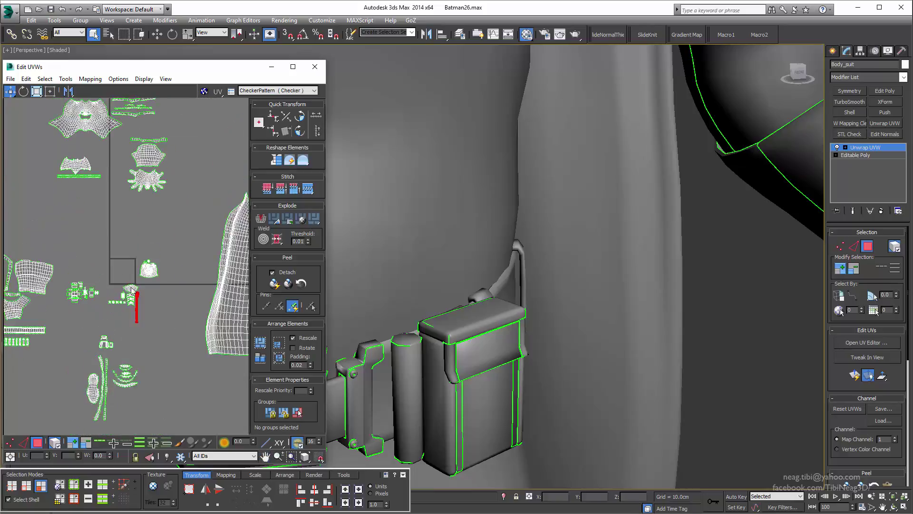
pyautogui.moveTo(19, 304); pyautogui.dragTo(54, 279, button='middle')
# Check the three thin belt strip islands and the two cape islands
pyautogui.scroll(4, 53, 279)
pyautogui.scroll(2, 139, 182)
pyautogui.click(139, 182)
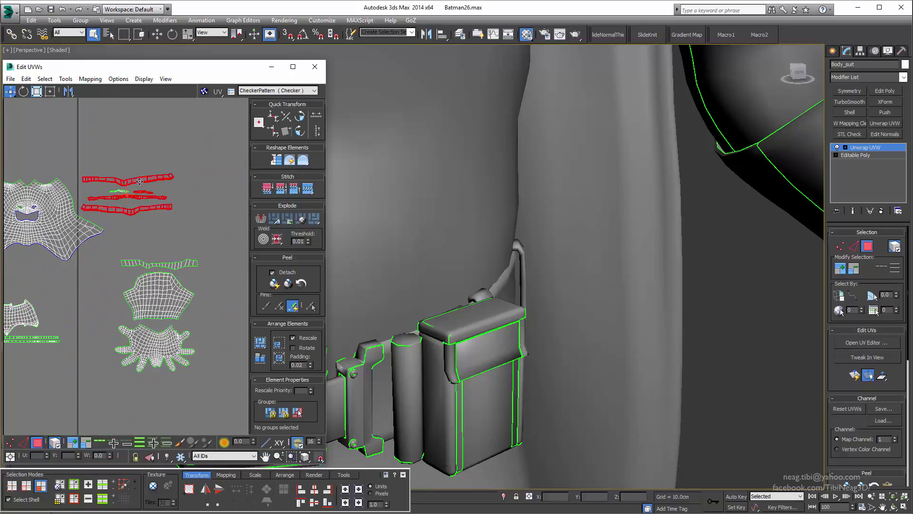
pyautogui.scroll(-3, 126, 215)
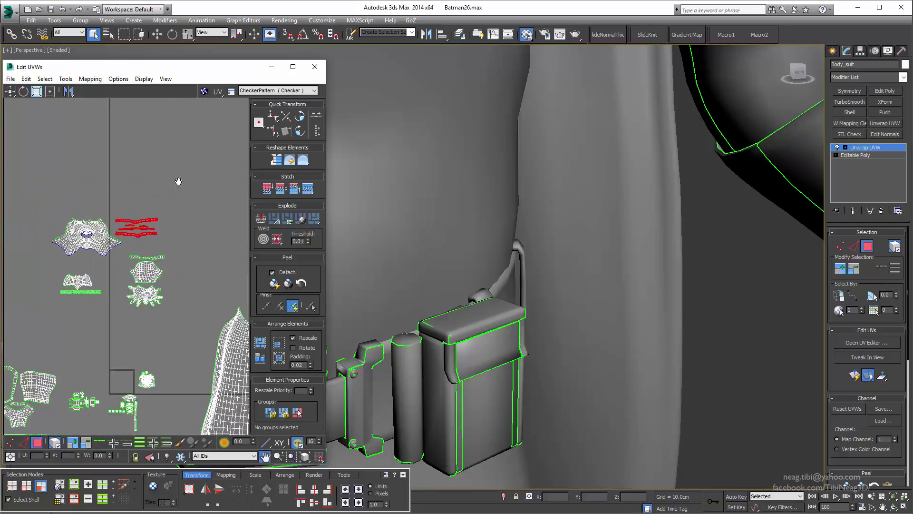
pyautogui.scroll(4, 158, 230)
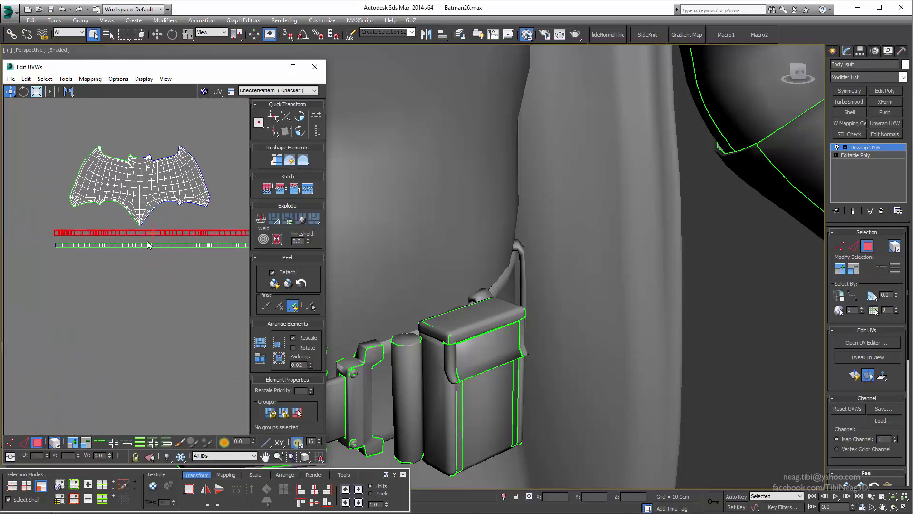
pyautogui.scroll(-3, 147, 245)
pyautogui.scroll(2, 204, 266)
pyautogui.moveTo(205, 266); pyautogui.dragTo(152, 266, button='middle')
pyautogui.scroll(2, 203, 265)
pyautogui.click(203, 265)
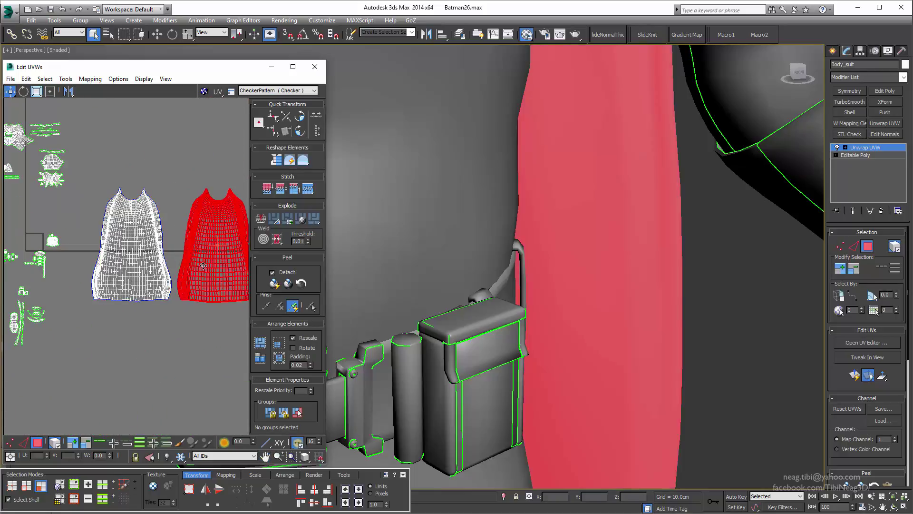
pyautogui.click(143, 361)
pyautogui.scroll(-2, 143, 267)
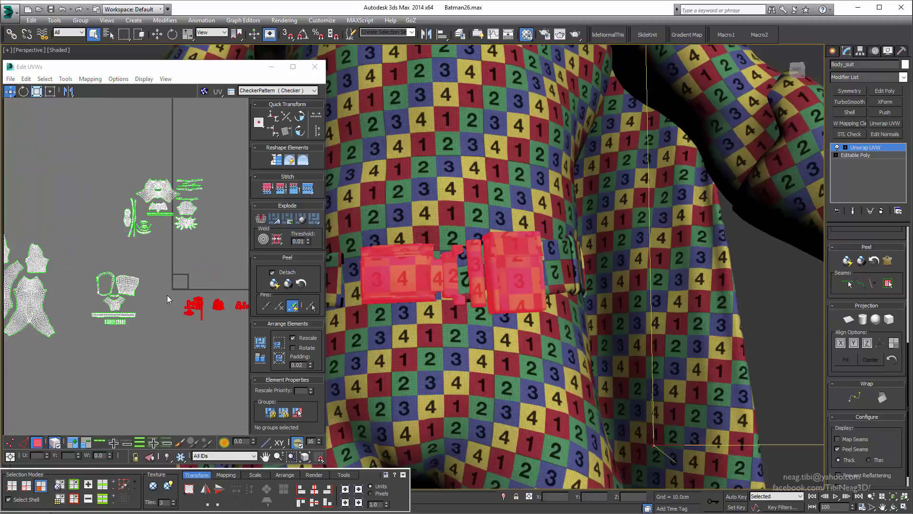
# Enlarge the UV editor window and select the belt pouch islands
pyautogui.moveTo(326, 62); pyautogui.dragTo(415, 51)
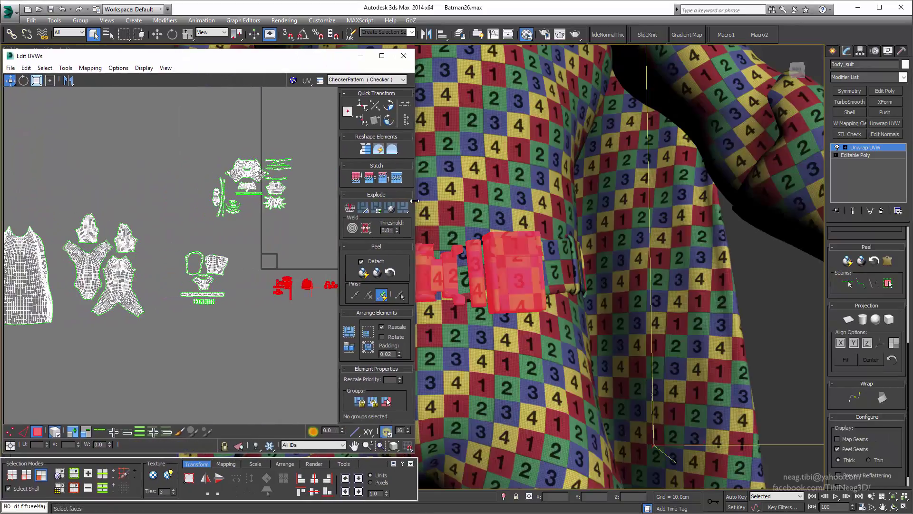
pyautogui.moveTo(156, 233)
pyautogui.mouseDown(button='middle')
pyautogui.moveTo(224, 249)
pyautogui.moveTo(200, 257)
pyautogui.mouseUp(button='middle')
pyautogui.scroll(2, 224, 250)
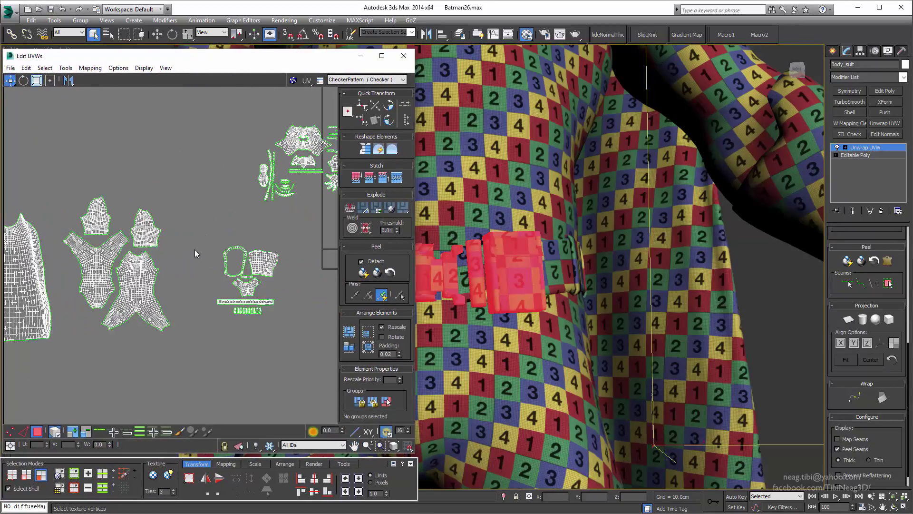
pyautogui.moveTo(198, 240); pyautogui.dragTo(263, 310)
pyautogui.moveTo(211, 240); pyautogui.dragTo(120, 198, button='middle')
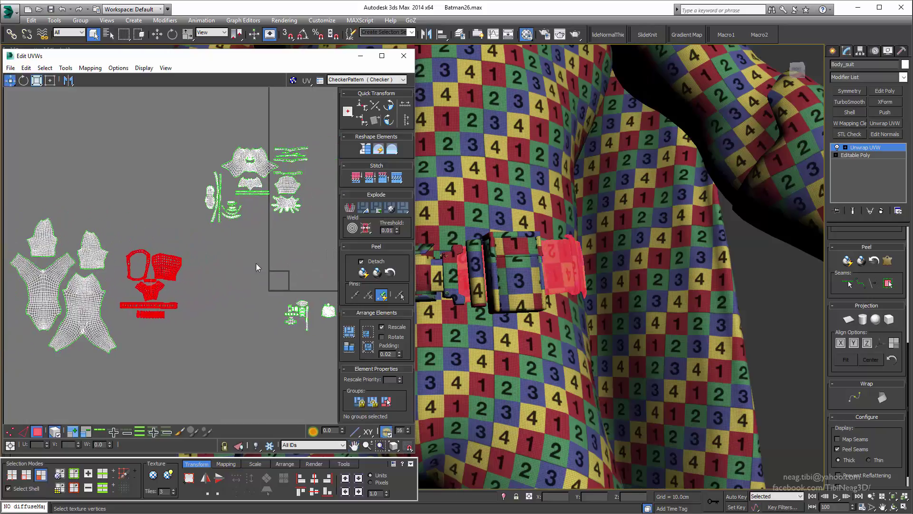
pyautogui.scroll(2, 119, 198)
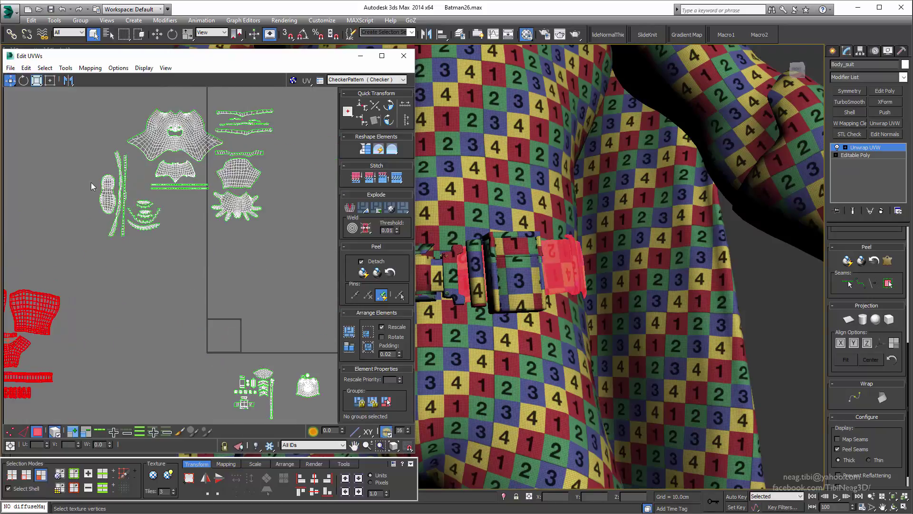
pyautogui.moveTo(94, 187); pyautogui.dragTo(141, 214)
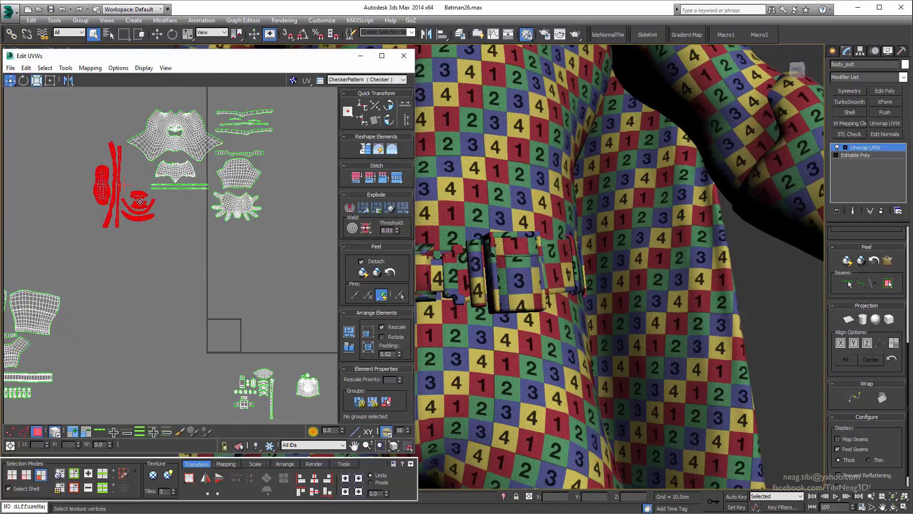
pyautogui.scroll(-2, 139, 202)
pyautogui.hotkey('ctrl', 'z')
# Reposition the belt pouch islands and move the sleeve island down
pyautogui.moveTo(251, 243); pyautogui.dragTo(251, 230)
pyautogui.moveTo(126, 184); pyautogui.dragTo(157, 198, button='middle')
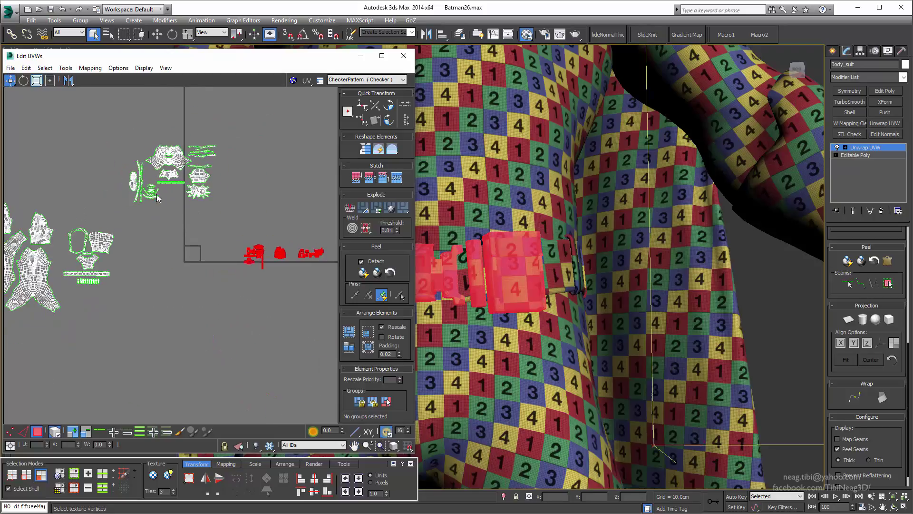
pyautogui.click(199, 188)
pyautogui.scroll(-2, 220, 207)
pyautogui.moveTo(167, 184)
pyautogui.mouseDown()
pyautogui.moveTo(167, 218)
pyautogui.moveTo(211, 267)
pyautogui.mouseUp()
pyautogui.scroll(3, 233, 216)
pyautogui.scroll(2, 211, 285)
pyautogui.moveTo(189, 217); pyautogui.dragTo(138, 229)
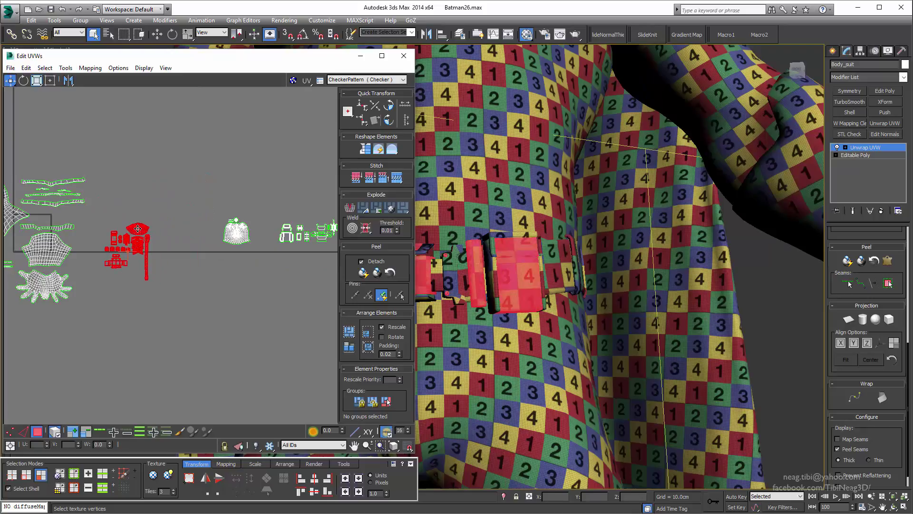
pyautogui.moveTo(204, 219); pyautogui.dragTo(167, 237, button='middle')
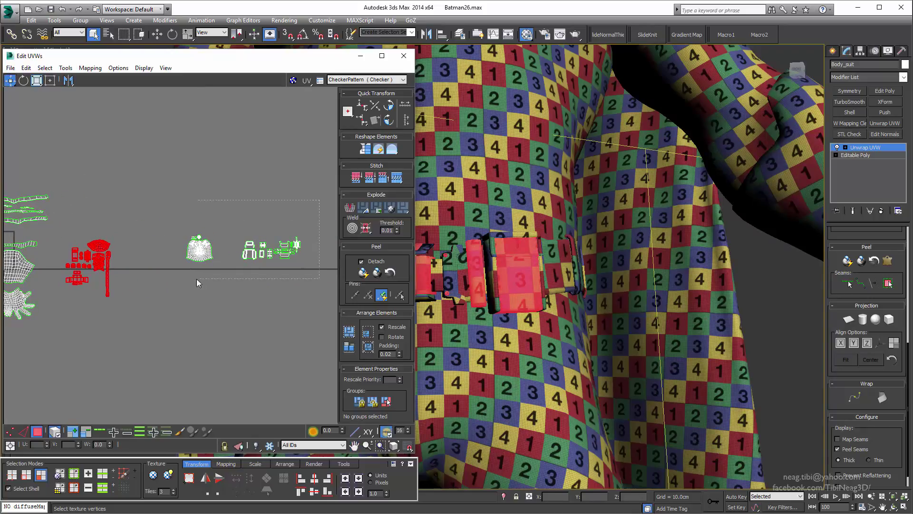
# Select the bag, cape and finally all UV islands, and scale the whole set down
pyautogui.moveTo(319, 201); pyautogui.dragTo(199, 283)
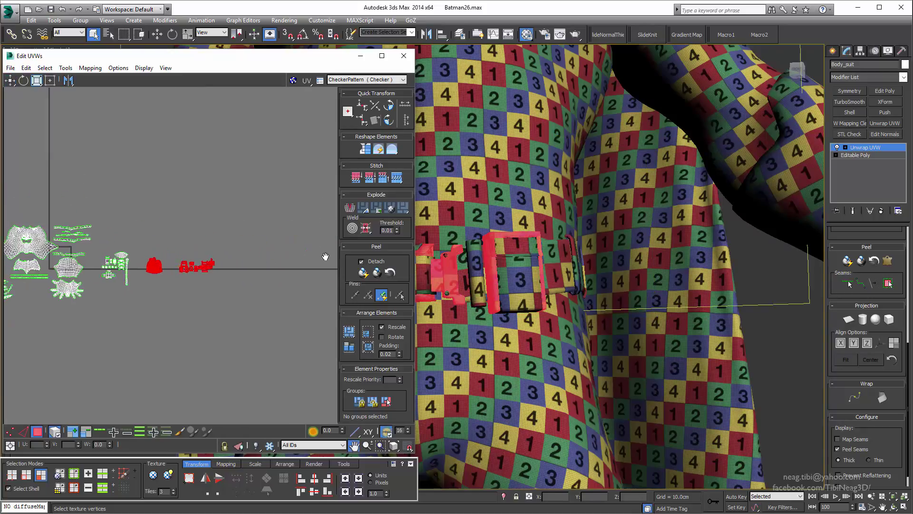
pyautogui.scroll(2, 148, 266)
pyautogui.scroll(3, 166, 264)
pyautogui.scroll(3, 181, 262)
pyautogui.scroll(-2, 153, 272)
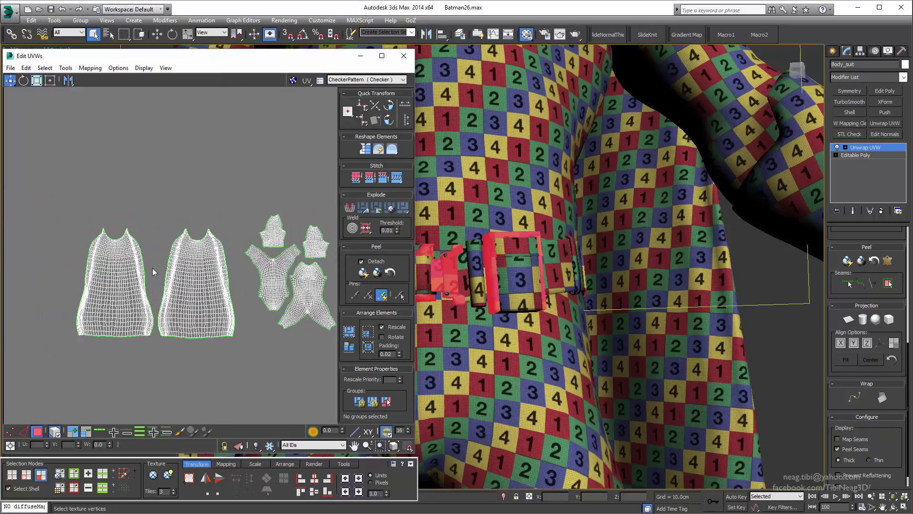
pyautogui.moveTo(63, 219); pyautogui.dragTo(221, 326)
pyautogui.scroll(-2, 191, 295)
pyautogui.scroll(-1, 169, 293)
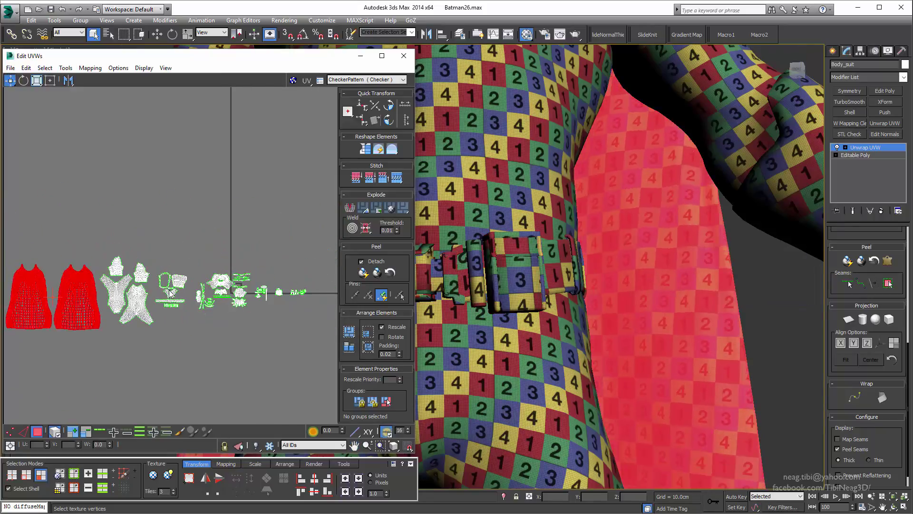
pyautogui.scroll(2, 140, 285)
pyautogui.scroll(-4, 140, 285)
pyautogui.scroll(3, 167, 305)
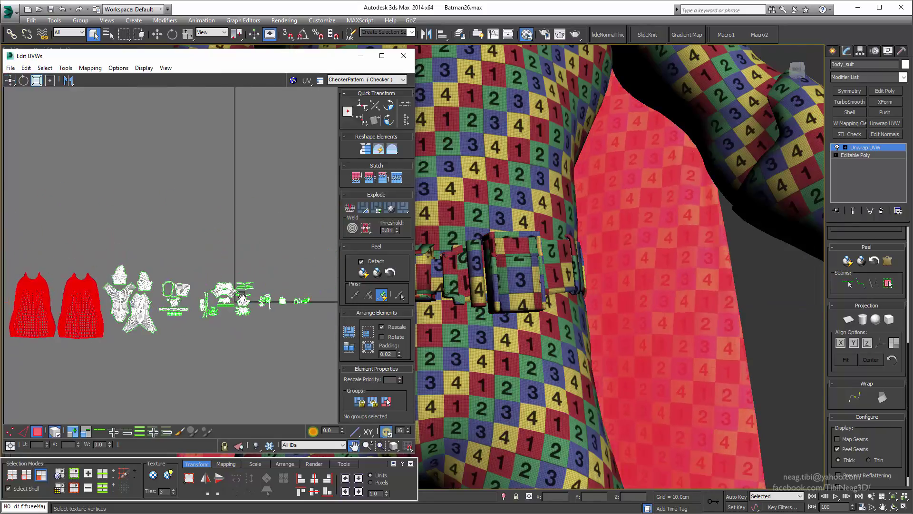
pyautogui.scroll(-1, 238, 333)
pyautogui.moveTo(60, 258); pyautogui.dragTo(275, 348)
pyautogui.moveTo(124, 297); pyautogui.dragTo(127, 342)
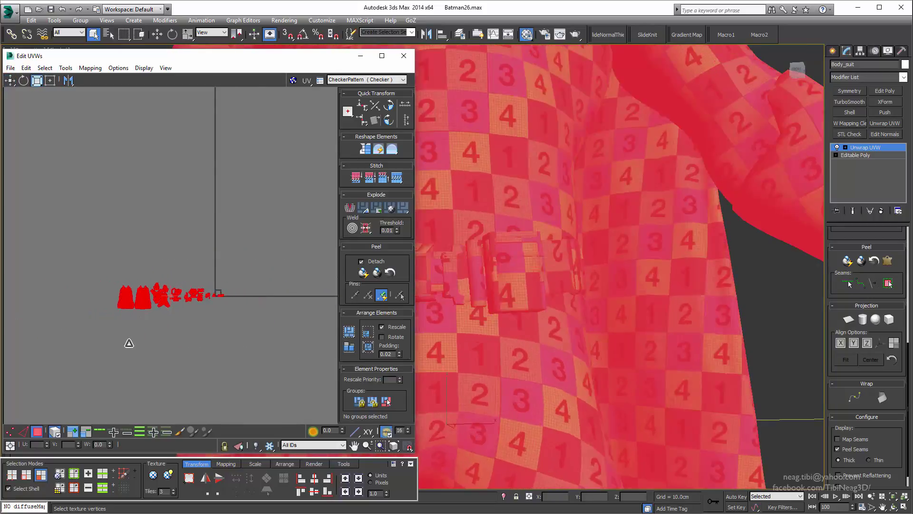
# Shift the shrunken islands right and set the checker Tiles to 34
pyautogui.press('w')
pyautogui.moveTo(164, 305)
pyautogui.mouseDown()
pyautogui.moveTo(290, 302)
pyautogui.moveTo(191, 311)
pyautogui.mouseUp()
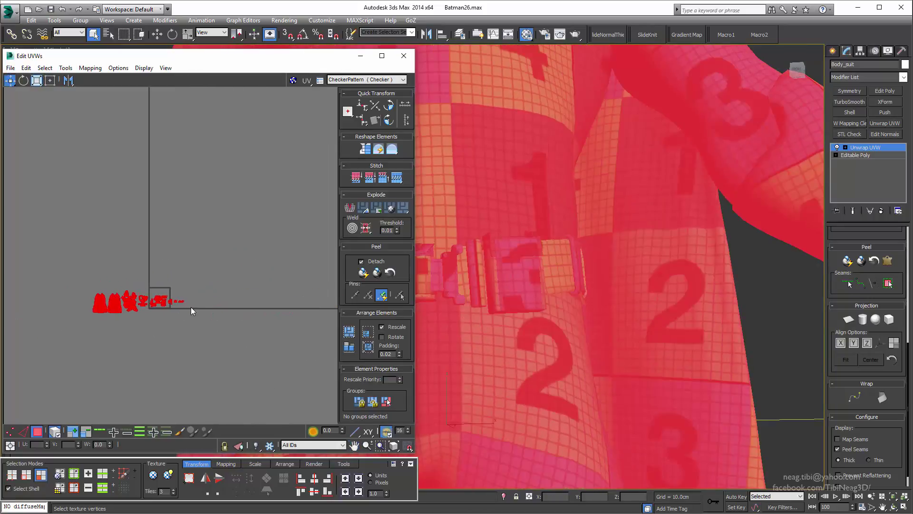
pyautogui.write('4')
pyautogui.press('Return')
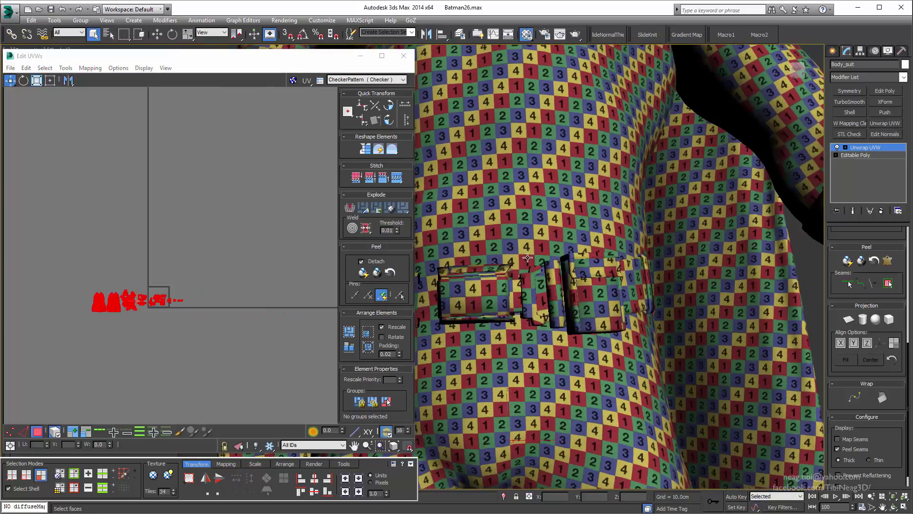
pyautogui.moveTo(531, 273)
pyautogui.mouseDown(button='middle')
pyautogui.moveTo(530, 331)
pyautogui.moveTo(585, 298)
pyautogui.mouseUp(button='middle')
pyautogui.scroll(-3, 585, 298)
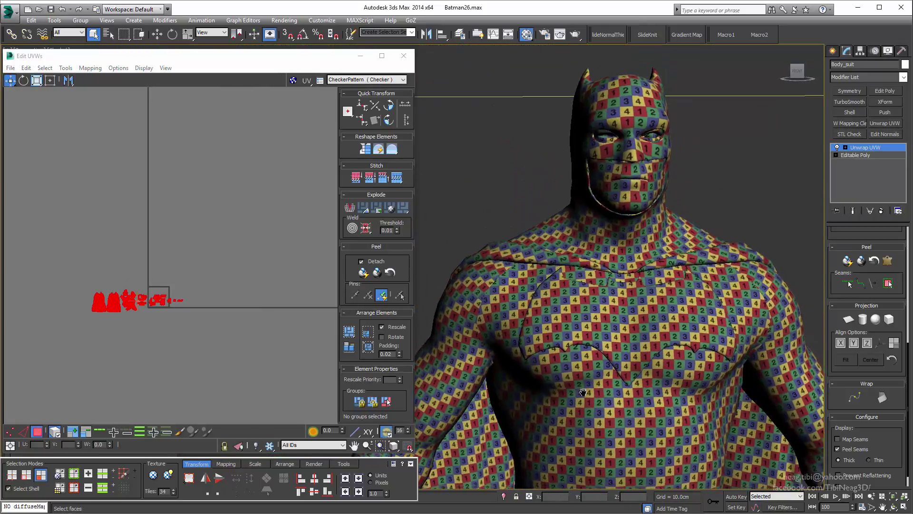
pyautogui.scroll(6, 585, 298)
pyautogui.scroll(-4, 585, 298)
pyautogui.scroll(3, 292, 244)
# Enlarge the UV islands and rotate the left cape island 180°
pyautogui.press('r')
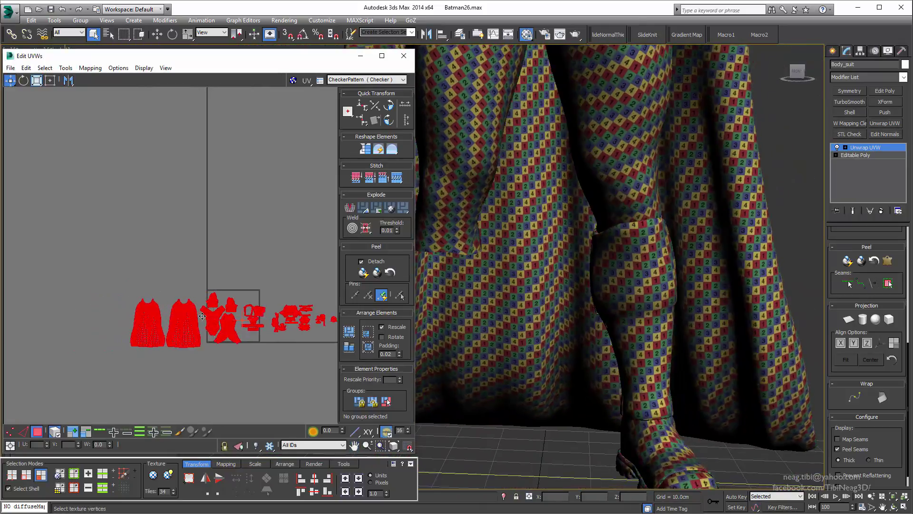
pyautogui.moveTo(190, 324); pyautogui.dragTo(222, 316)
pyautogui.press('w')
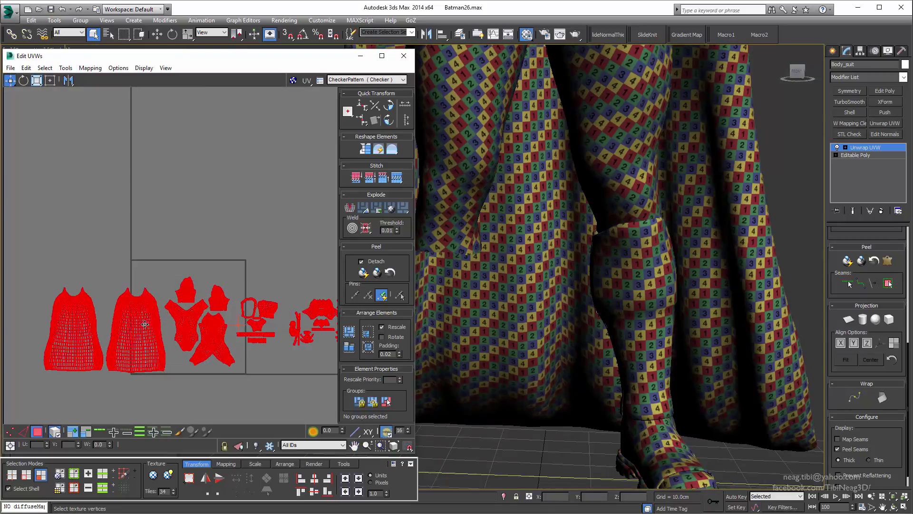
pyautogui.scroll(3, 204, 302)
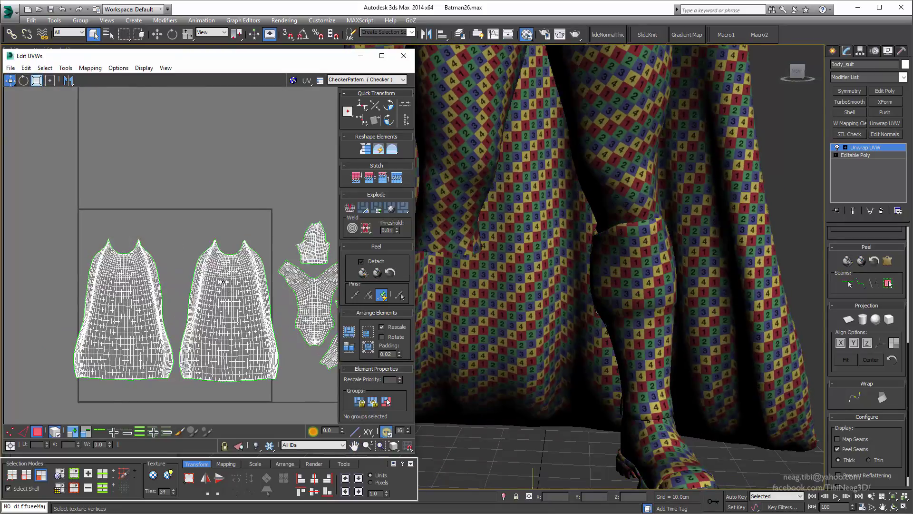
pyautogui.click(490, 313)
pyautogui.click(169, 292)
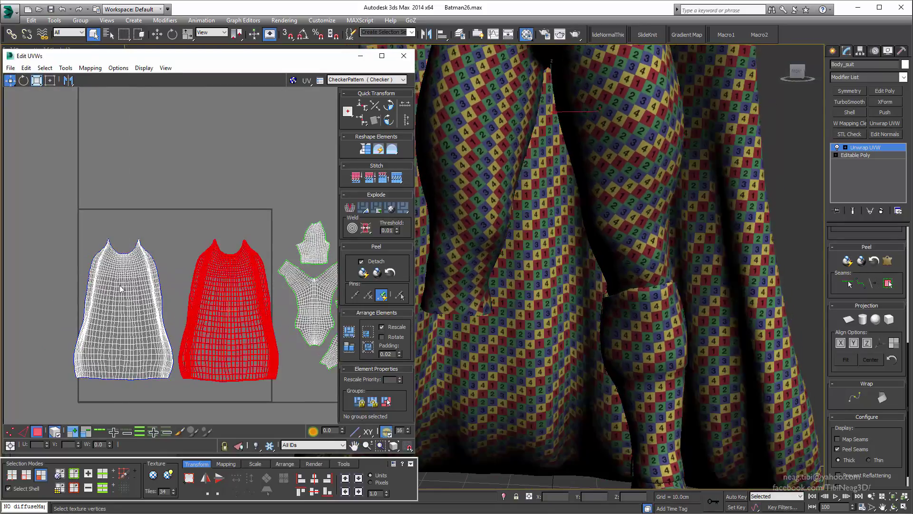
pyautogui.click(393, 109)
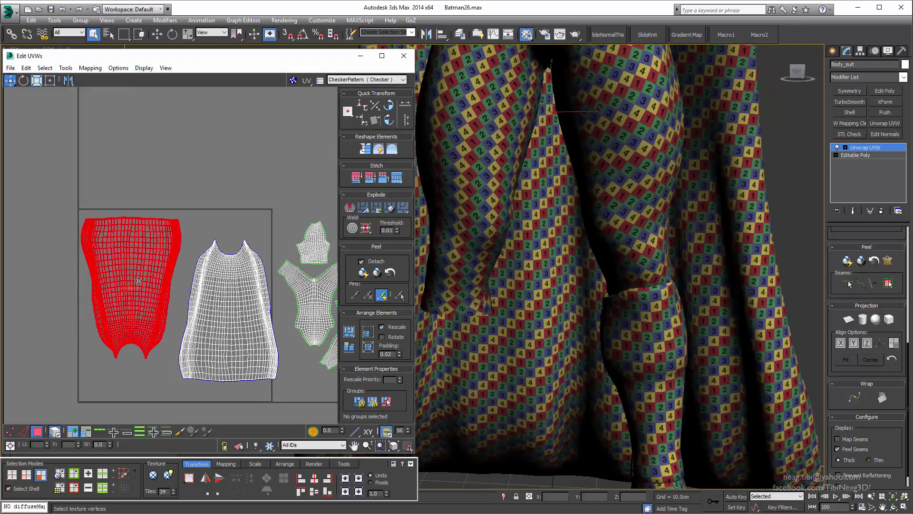
pyautogui.click(202, 314)
pyautogui.click(142, 298)
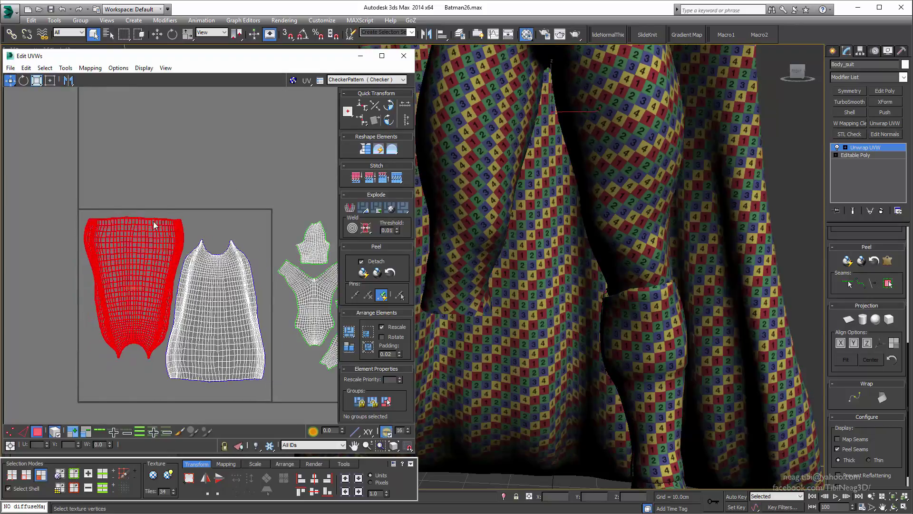
# Select both cape islands and scale them up slightly
pyautogui.scroll(2, 154, 226)
pyautogui.click(241, 305)
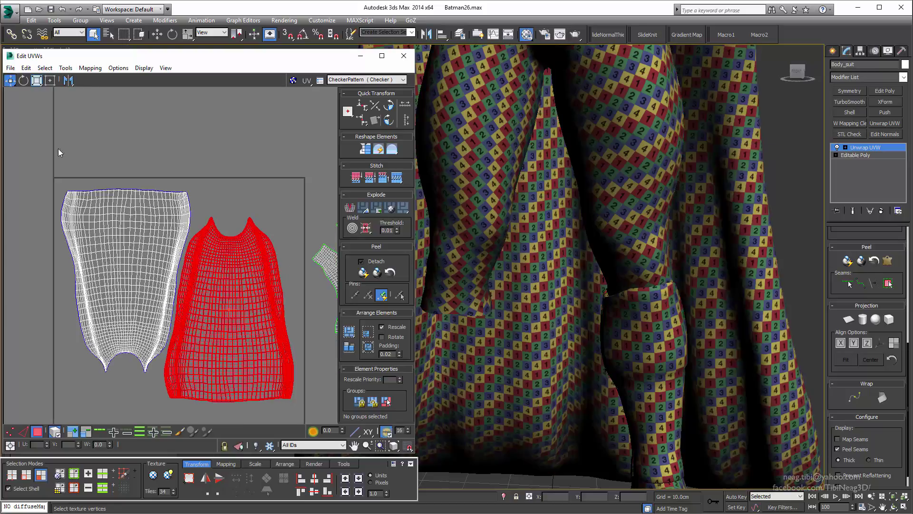
pyautogui.moveTo(59, 153); pyautogui.dragTo(298, 404)
pyautogui.moveTo(233, 346); pyautogui.dragTo(217, 321, button='middle')
pyautogui.press('r')
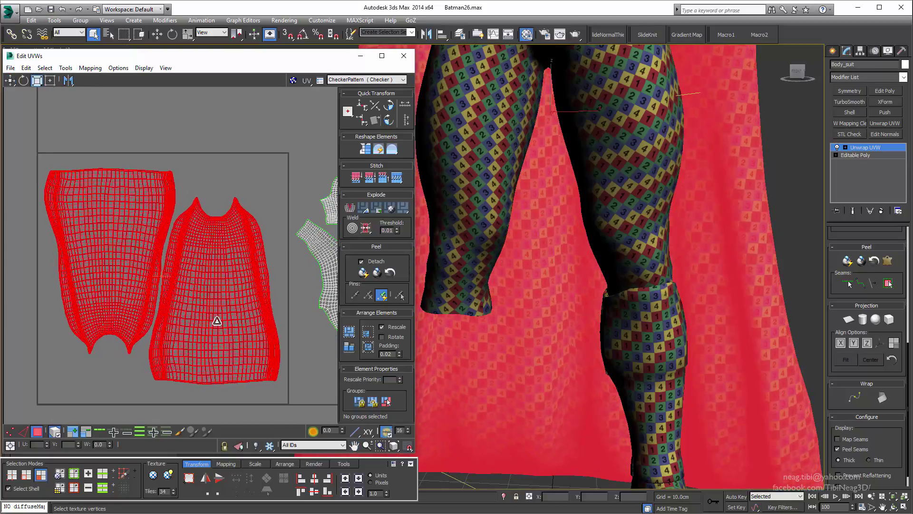
pyautogui.moveTo(217, 322); pyautogui.dragTo(213, 321)
pyautogui.press('w')
pyautogui.press('w')
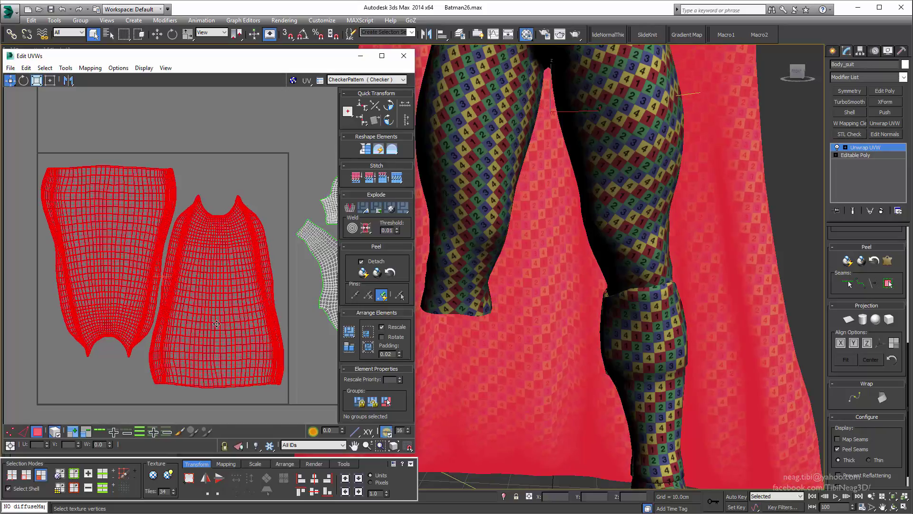
# Move both cape islands up exactly one tile
pyautogui.hotkey('ctrl', 'd')
pyautogui.scroll(-2, 202, 298)
pyautogui.scroll(2, 214, 309)
pyautogui.scroll(1, 266, 337)
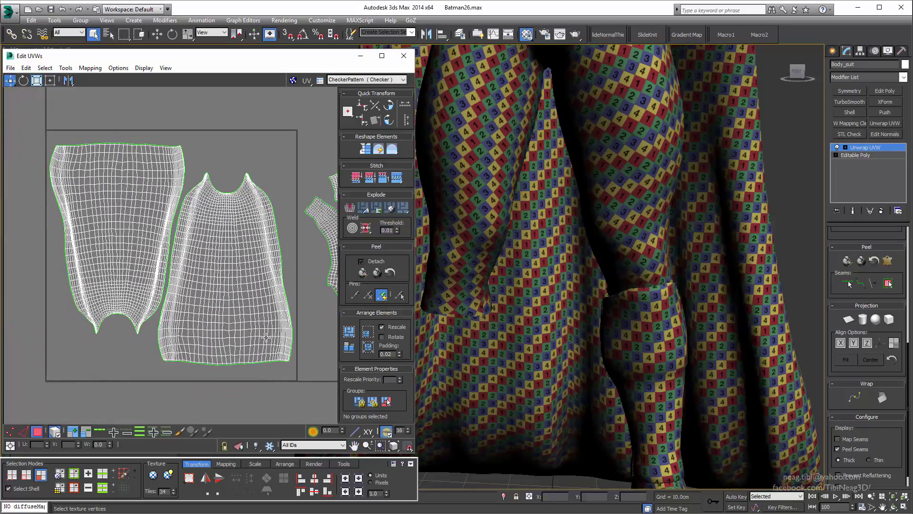
pyautogui.scroll(-1, 260, 296)
pyautogui.scroll(-1, 260, 296)
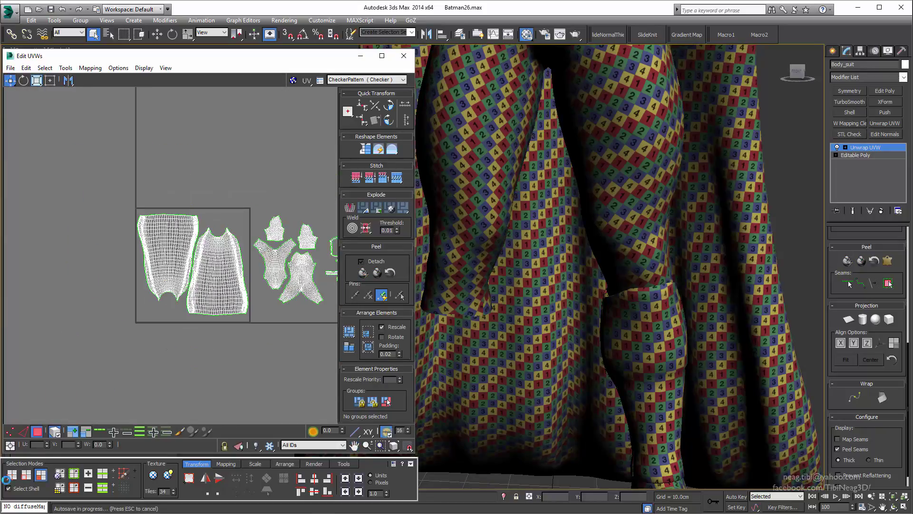
pyautogui.moveTo(209, 315); pyautogui.dragTo(211, 316)
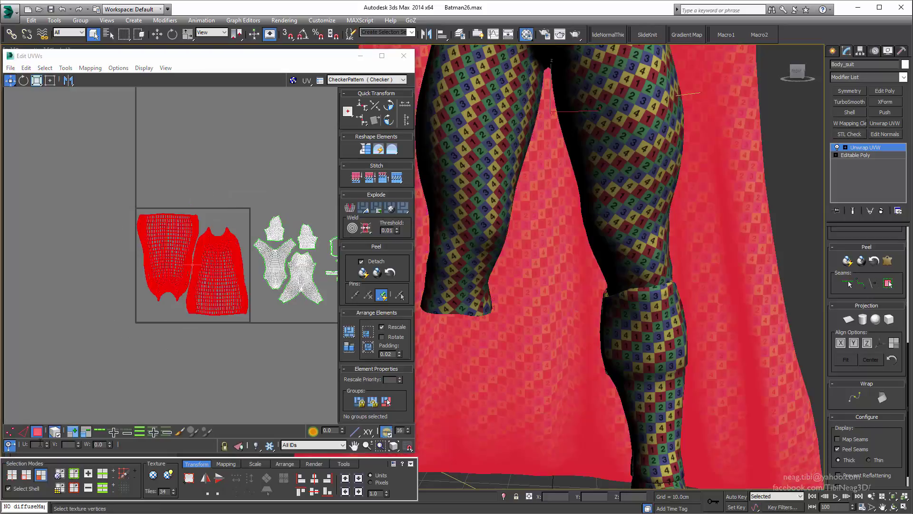
pyautogui.write('1')
pyautogui.press('Return')
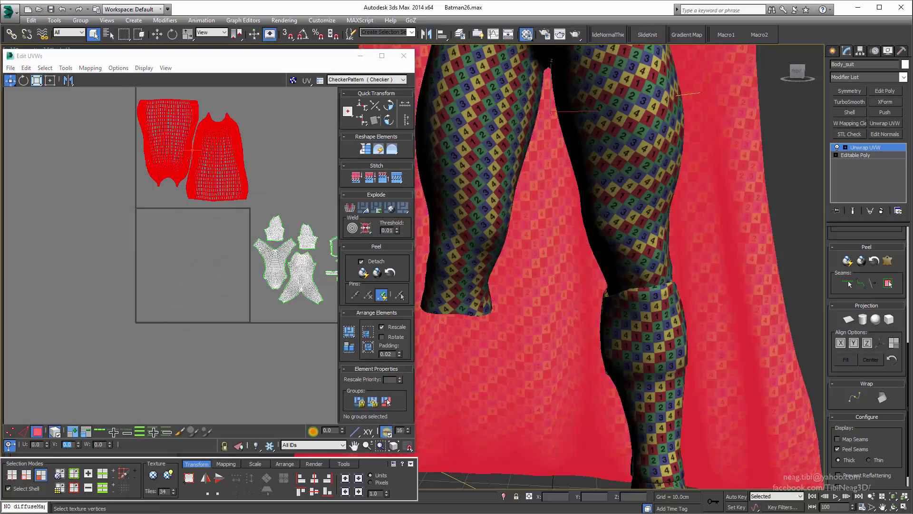
# Move the torso islands from the first tile up beside the capes
pyautogui.scroll(1, 188, 326)
pyautogui.moveTo(204, 245); pyautogui.dragTo(304, 333)
pyautogui.moveTo(256, 273)
pyautogui.mouseDown(button='middle')
pyautogui.moveTo(123, 300)
pyautogui.moveTo(195, 216)
pyautogui.mouseUp(button='middle')
pyautogui.scroll(1, 123, 300)
pyautogui.scroll(-1, 123, 299)
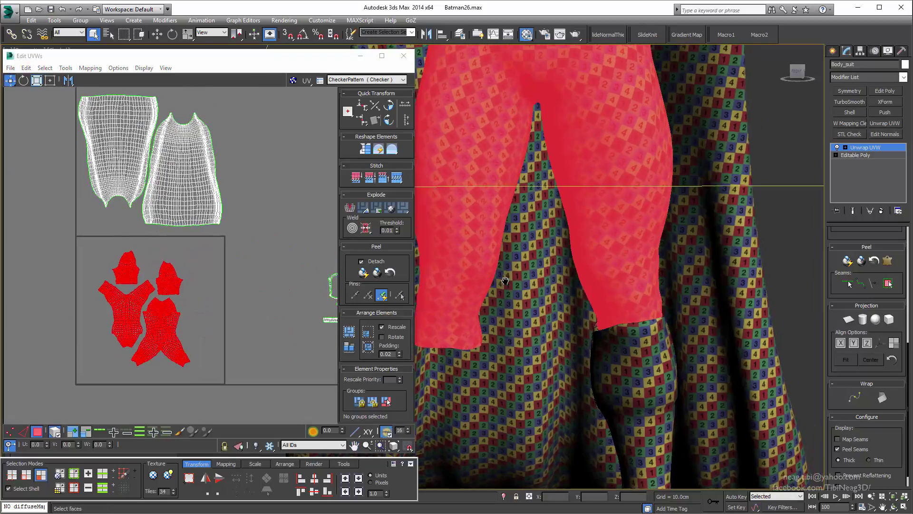
pyautogui.rightClick(195, 217)
pyautogui.scroll(-1, 195, 216)
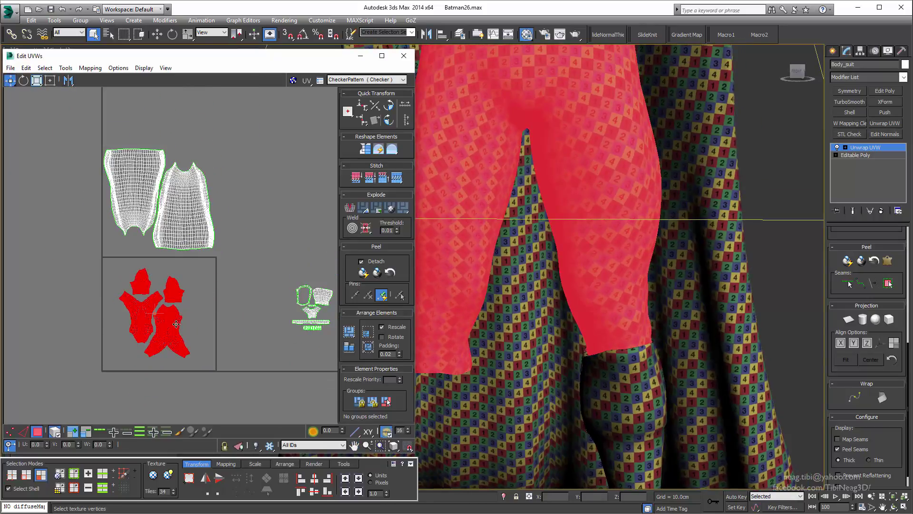
pyautogui.moveTo(176, 324); pyautogui.dragTo(264, 229)
# Set the front viewport to shaded display with the edge overlay turned off
pyautogui.hotkey('alt', 'w')
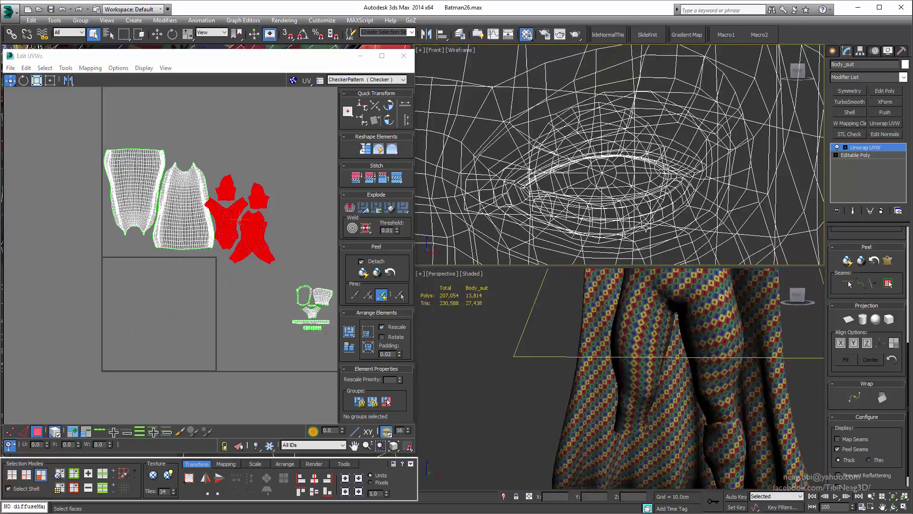
pyautogui.scroll(-3, 646, 226)
pyautogui.press('F3')
pyautogui.click(458, 50)
pyautogui.click(553, 119)
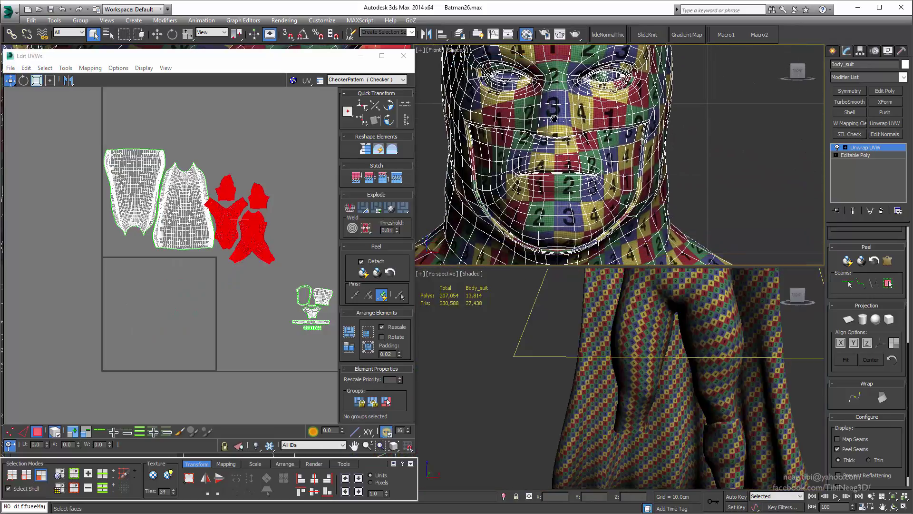
pyautogui.scroll(2, 553, 119)
pyautogui.click(420, 50)
pyautogui.click(442, 169)
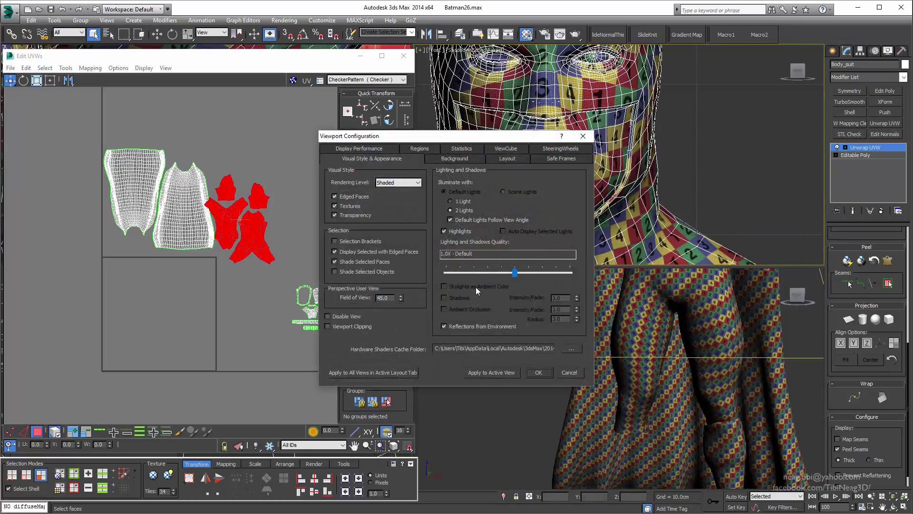
pyautogui.click(572, 369)
pyautogui.press('F4')
pyautogui.scroll(-5, 478, 260)
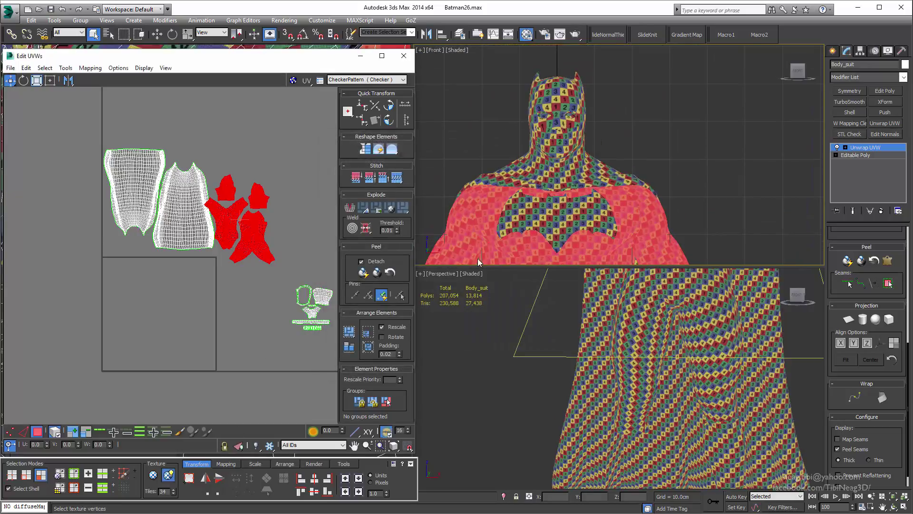
pyautogui.scroll(2, 478, 260)
# Maximize the front view and orbit to a side angle of the shirt
pyautogui.hotkey('alt', 'w')
pyautogui.scroll(3, 550, 276)
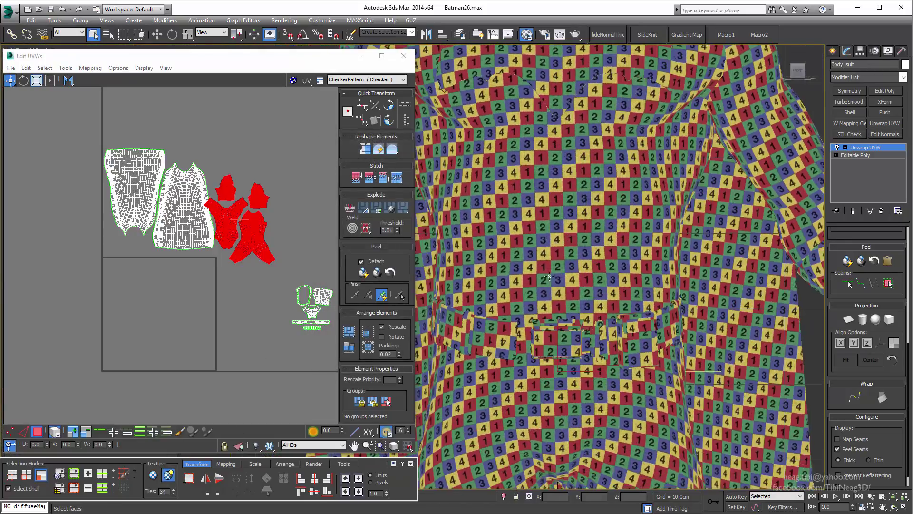
pyautogui.scroll(-3, 550, 276)
pyautogui.moveTo(549, 276)
pyautogui.keyDown('alt'); pyautogui.mouseDown(button='middle')
pyautogui.moveTo(577, 273)
pyautogui.moveTo(606, 221)
pyautogui.mouseUp(button='middle'); pyautogui.keyUp('alt')
pyautogui.scroll(4, 577, 273)
pyautogui.scroll(2, 242, 218)
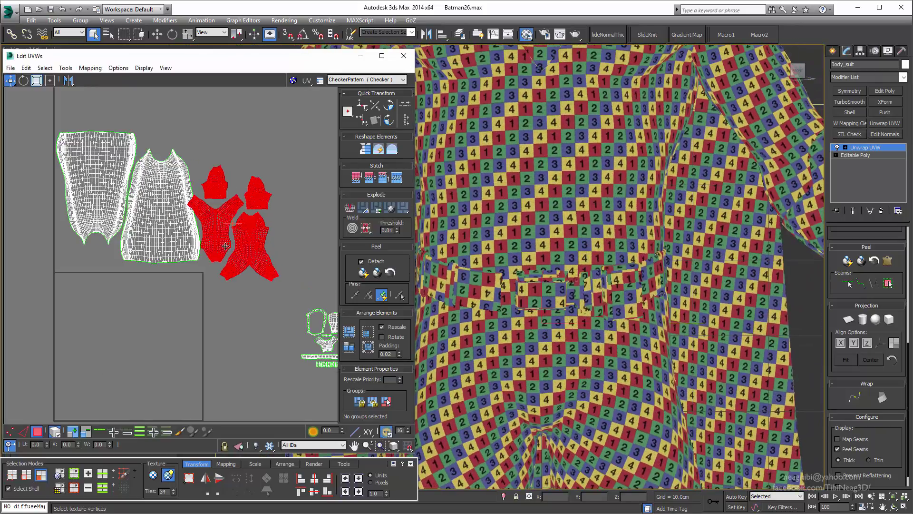
pyautogui.scroll(-2, 226, 246)
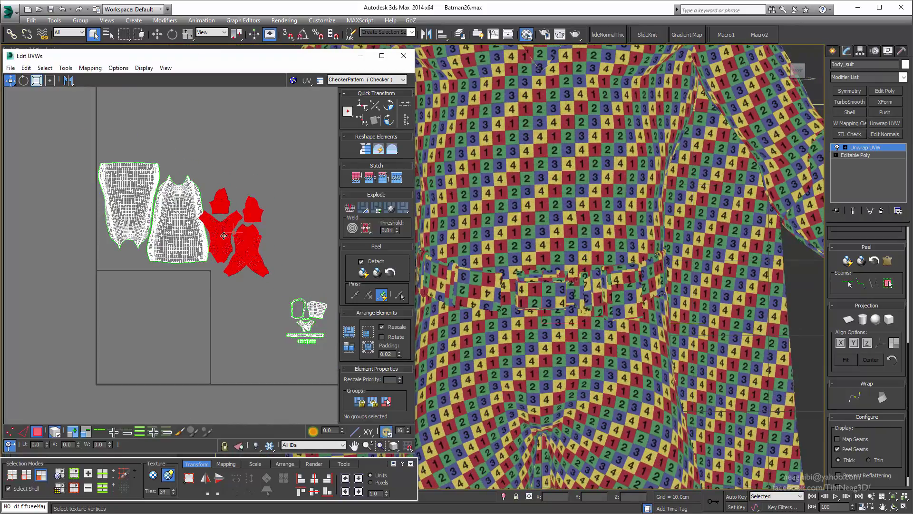
# Move the torso UV islands into the first tile
pyautogui.moveTo(224, 235); pyautogui.dragTo(125, 314)
pyautogui.scroll(1, 126, 289)
pyautogui.scroll(1, 126, 289)
pyautogui.scroll(1, 125, 289)
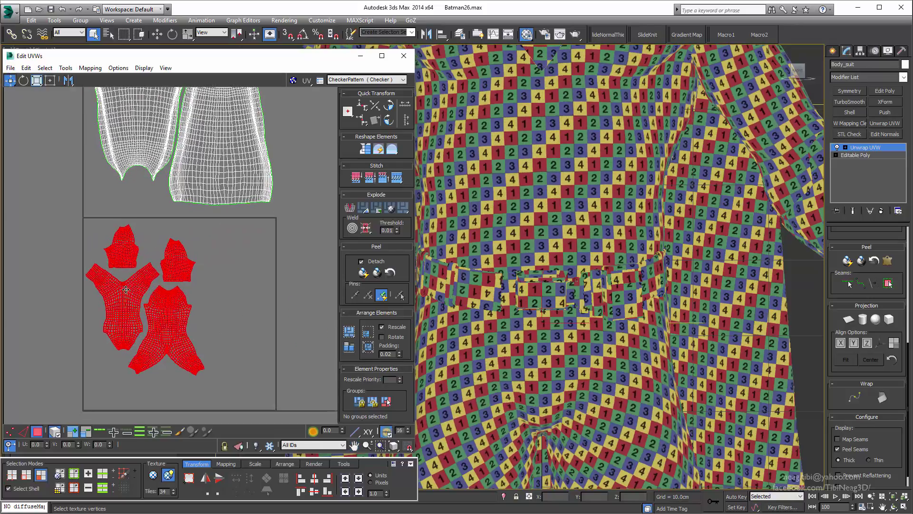
pyautogui.scroll(1, 126, 290)
pyautogui.scroll(1, 133, 293)
pyautogui.scroll(1, 123, 273)
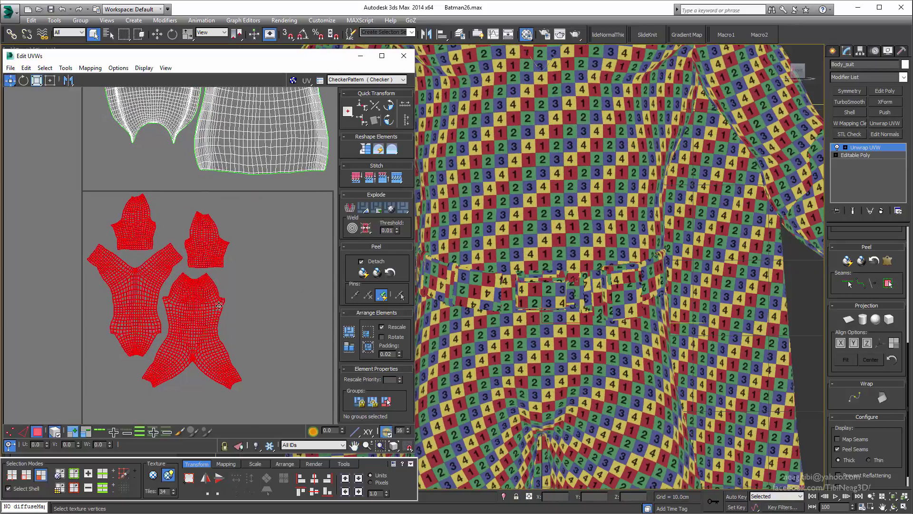
# Rotate the front torso island beside the back one and fit the shoulder islands between them
pyautogui.click(157, 300)
pyautogui.click(389, 104)
pyautogui.moveTo(135, 295); pyautogui.dragTo(240, 294)
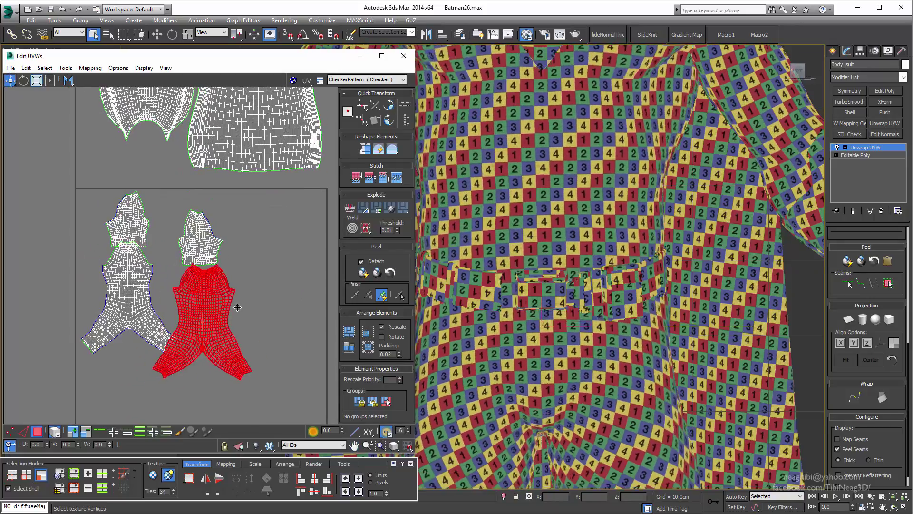
pyautogui.moveTo(195, 247)
pyautogui.mouseDown()
pyautogui.moveTo(169, 288)
pyautogui.moveTo(91, 285)
pyautogui.mouseUp()
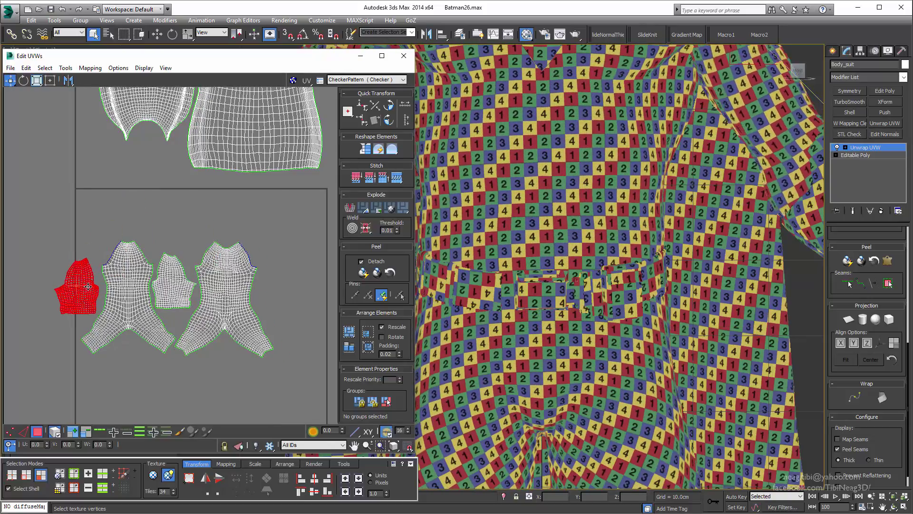
pyautogui.click(223, 295)
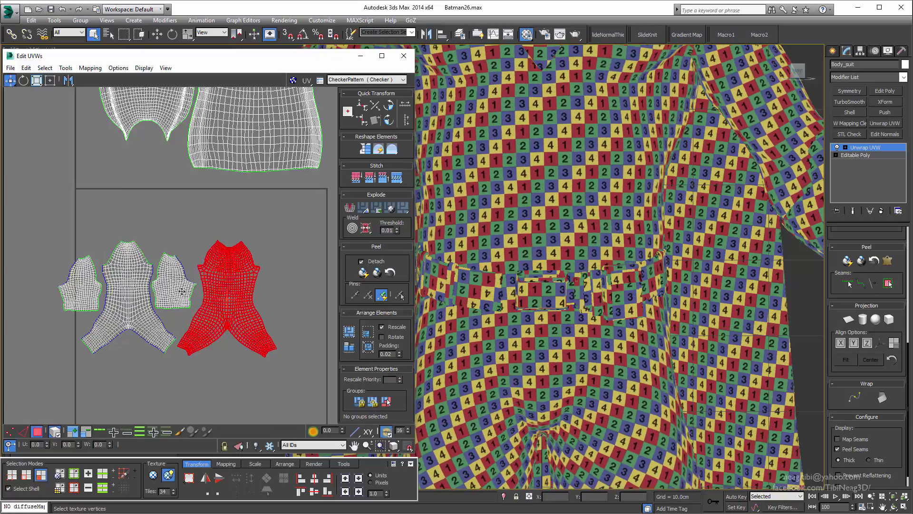
pyautogui.moveTo(180, 287); pyautogui.dragTo(182, 291)
pyautogui.keyDown('ctrl'); pyautogui.click(253, 253); pyautogui.keyUp('ctrl')
pyautogui.keyDown('ctrl'); pyautogui.click(150, 336); pyautogui.keyUp('ctrl')
pyautogui.moveTo(128, 321); pyautogui.dragTo(130, 323)
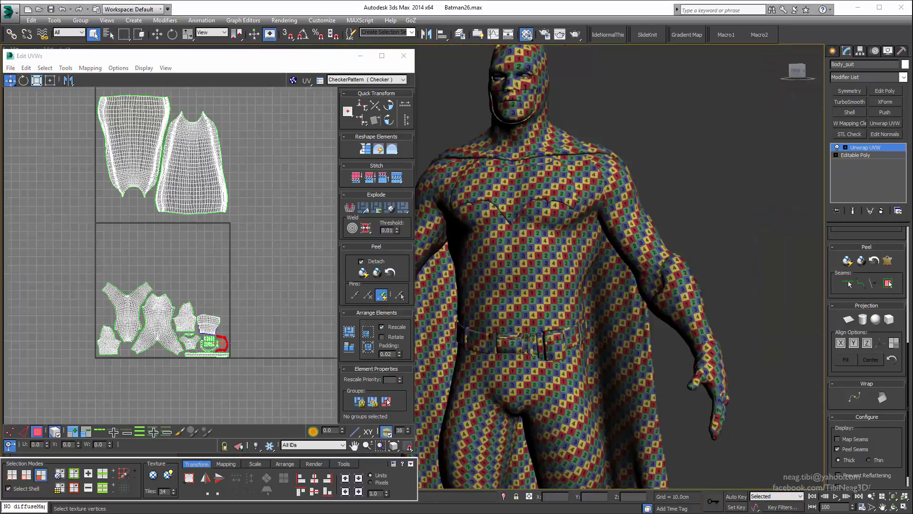
# Move the small islands lying outside the UV square left toward it, then deselect
pyautogui.moveTo(171, 257); pyautogui.dragTo(171, 228, button='middle')
pyautogui.scroll(-3, 172, 256)
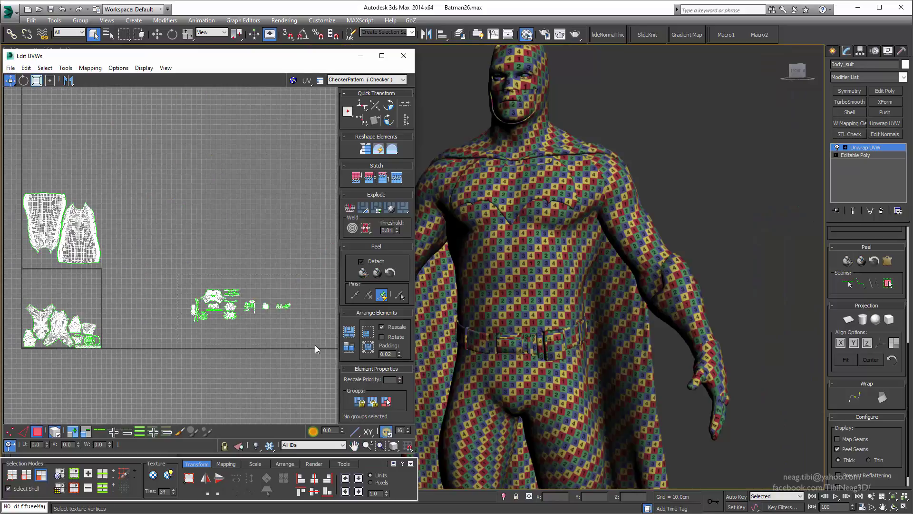
pyautogui.moveTo(315, 344)
pyautogui.mouseDown()
pyautogui.moveTo(188, 285)
pyautogui.moveTo(127, 302)
pyautogui.mouseUp()
pyautogui.scroll(2, 176, 278)
pyautogui.scroll(2, 184, 271)
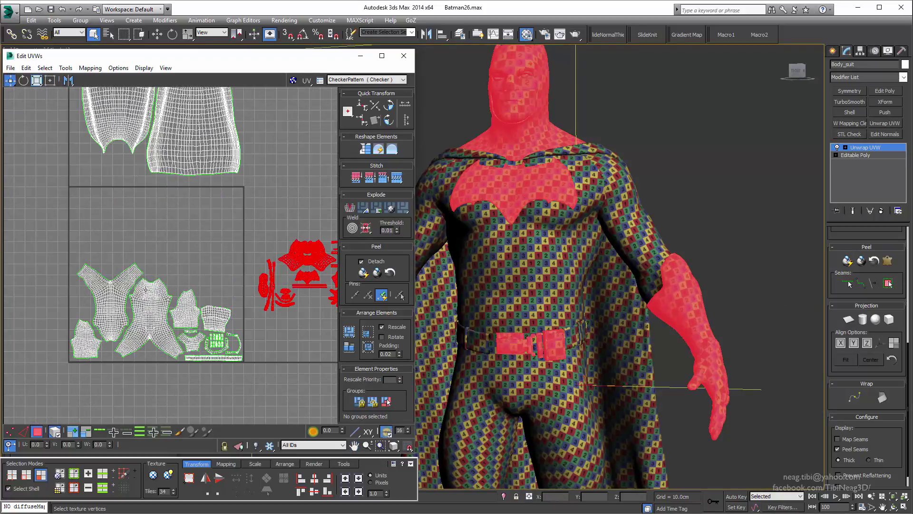
pyautogui.scroll(2, 190, 265)
pyautogui.scroll(-2, 195, 261)
pyautogui.scroll(-1, 203, 238)
pyautogui.click(204, 235)
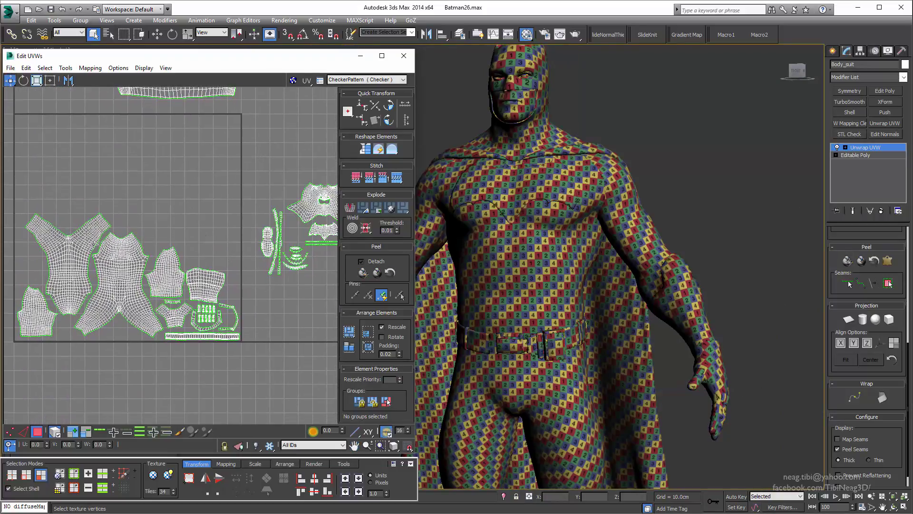
pyautogui.scroll(3, 209, 252)
pyautogui.scroll(-1, 210, 252)
pyautogui.scroll(1, 242, 266)
# Gather the belt, buckle, cowl, logo and glove islands, then raise and enlarge the UV editor
pyautogui.moveTo(208, 360); pyautogui.dragTo(207, 357)
pyautogui.scroll(2, 209, 309)
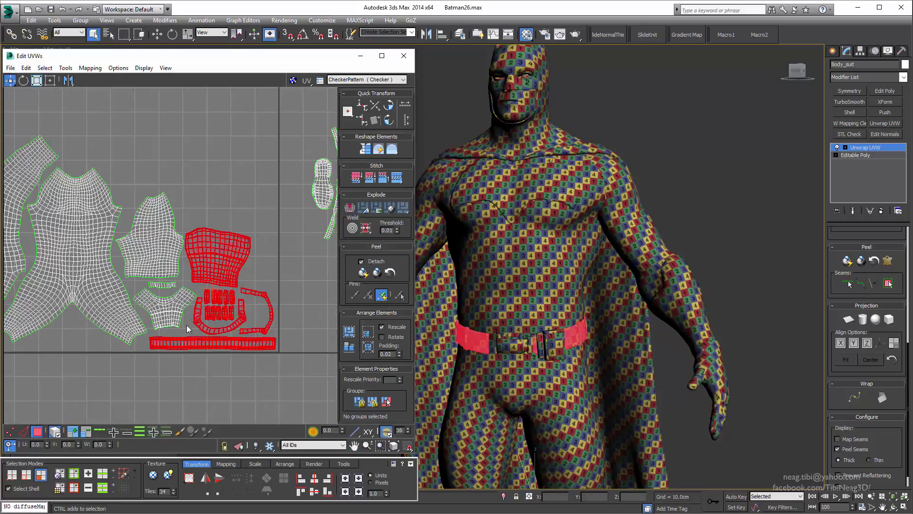
pyautogui.scroll(1, 209, 295)
pyautogui.scroll(-3, 518, 274)
pyautogui.scroll(-2, 218, 233)
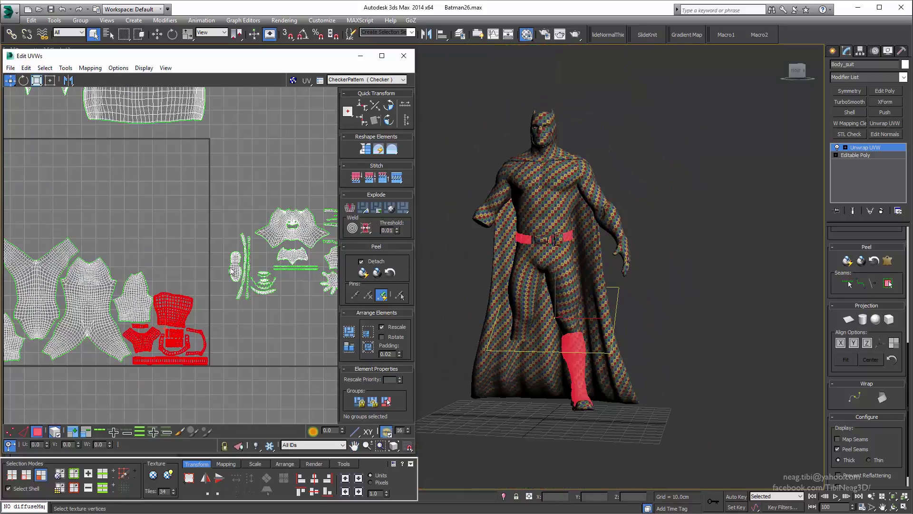
pyautogui.moveTo(206, 258); pyautogui.dragTo(76, 281, button='middle')
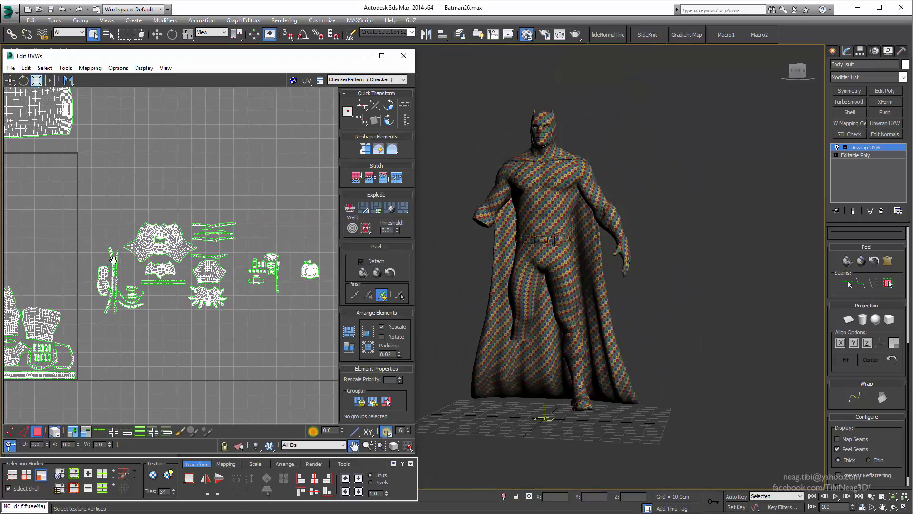
pyautogui.moveTo(237, 321); pyautogui.dragTo(119, 217)
pyautogui.moveTo(151, 260)
pyautogui.mouseDown(button='middle')
pyautogui.moveTo(246, 261)
pyautogui.moveTo(112, 213)
pyautogui.mouseUp(button='middle')
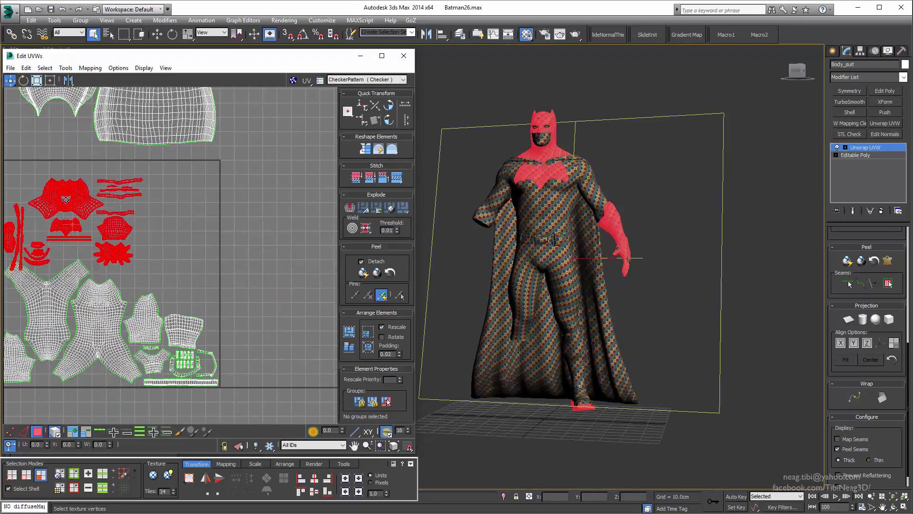
pyautogui.scroll(2, 79, 205)
pyautogui.click(178, 212)
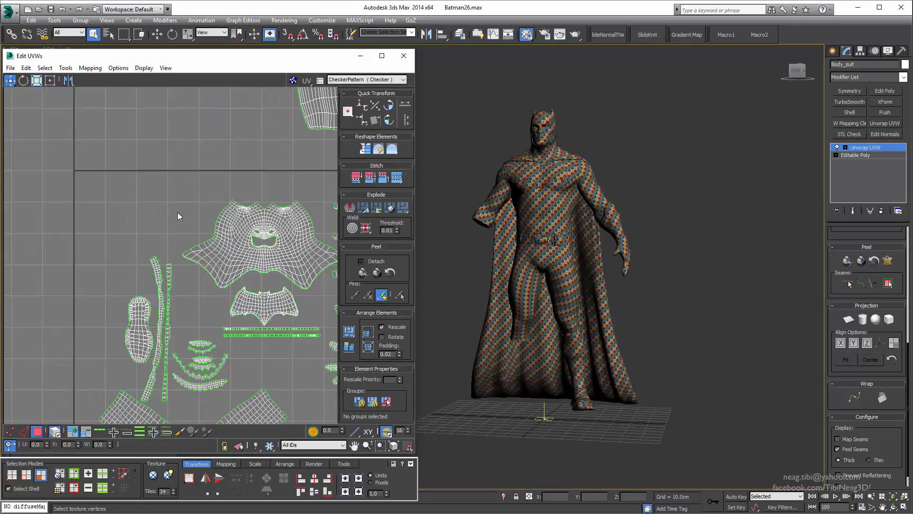
pyautogui.moveTo(209, 59); pyautogui.dragTo(208, 26)
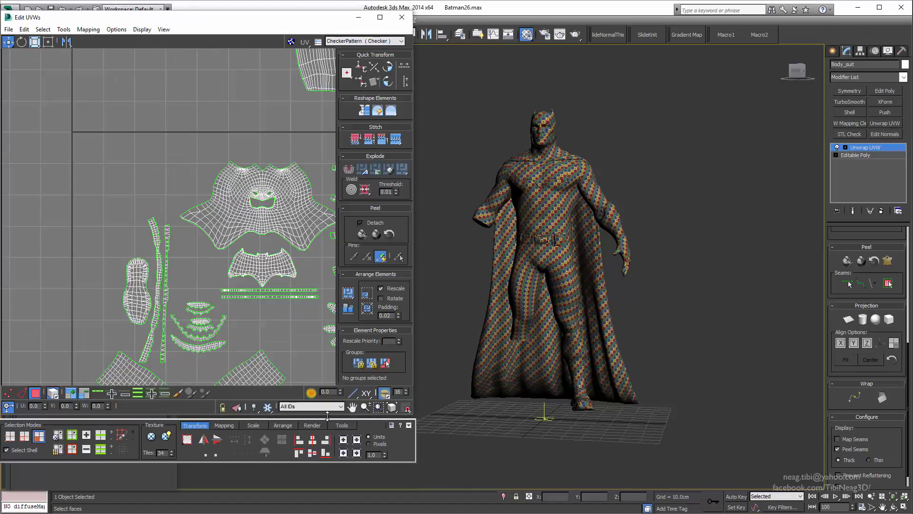
pyautogui.moveTo(327, 416); pyautogui.dragTo(327, 467)
# Widen the UV editor to full screen and move the cowl island up and left
pyautogui.moveTo(416, 416); pyautogui.dragTo(906, 416)
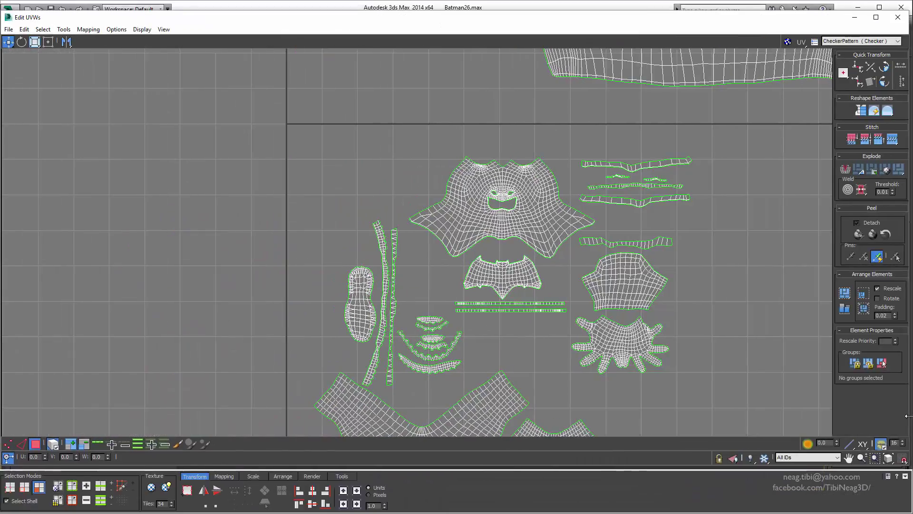
pyautogui.moveTo(543, 328); pyautogui.dragTo(351, 188, button='middle')
pyautogui.scroll(-3, 295, 158)
pyautogui.scroll(3, 203, 124)
pyautogui.scroll(2, 204, 124)
pyautogui.click(204, 124)
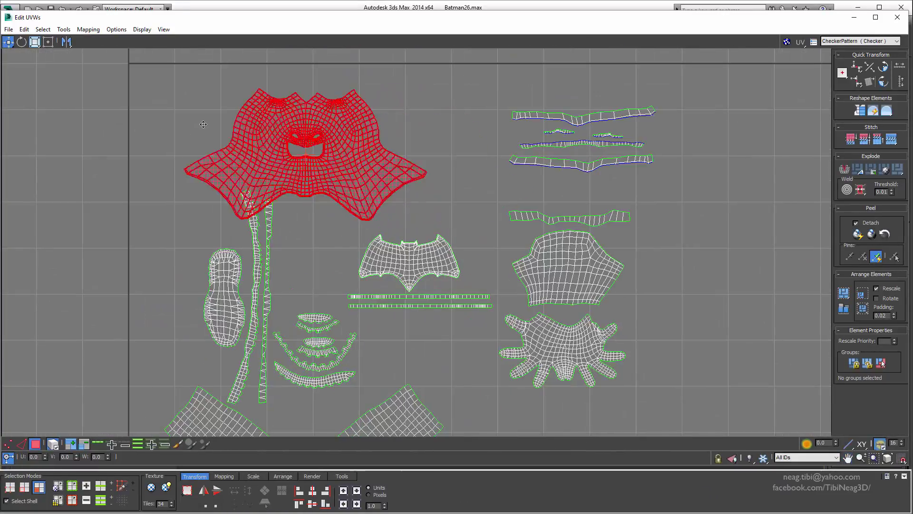
pyautogui.moveTo(246, 135); pyautogui.dragTo(196, 111)
# Move a small strip to the top left and rotate and stack the second strip under it
pyautogui.moveTo(548, 132); pyautogui.dragTo(301, 133)
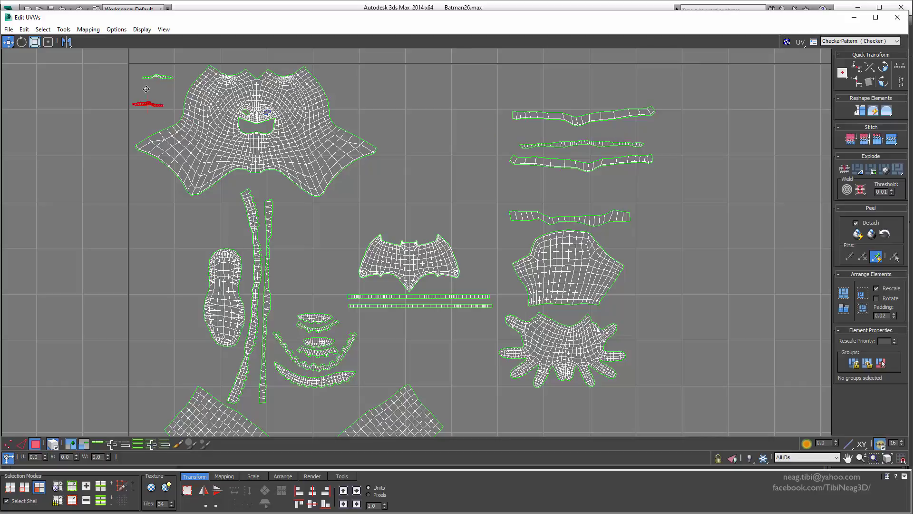
pyautogui.click(245, 115)
pyautogui.scroll(5, 188, 165)
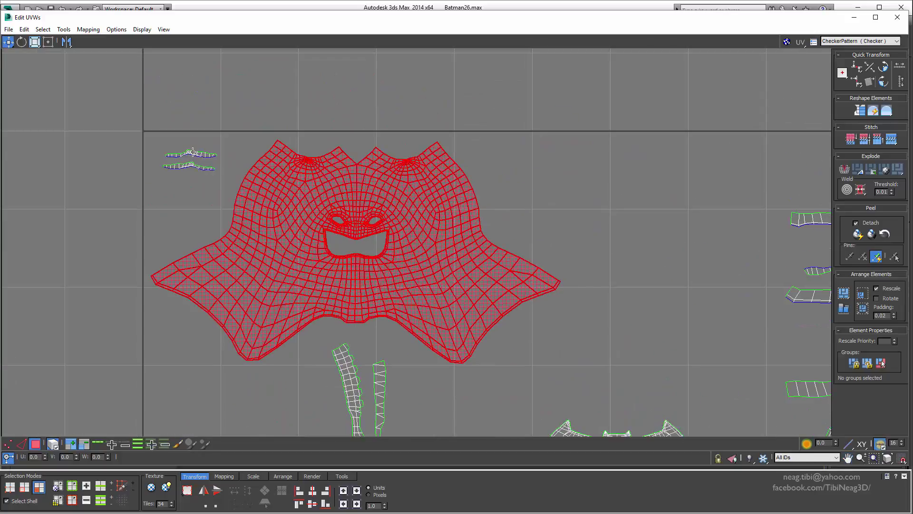
pyautogui.click(188, 165)
pyautogui.scroll(-3, 256, 157)
pyautogui.scroll(1, 530, 191)
pyautogui.click(529, 191)
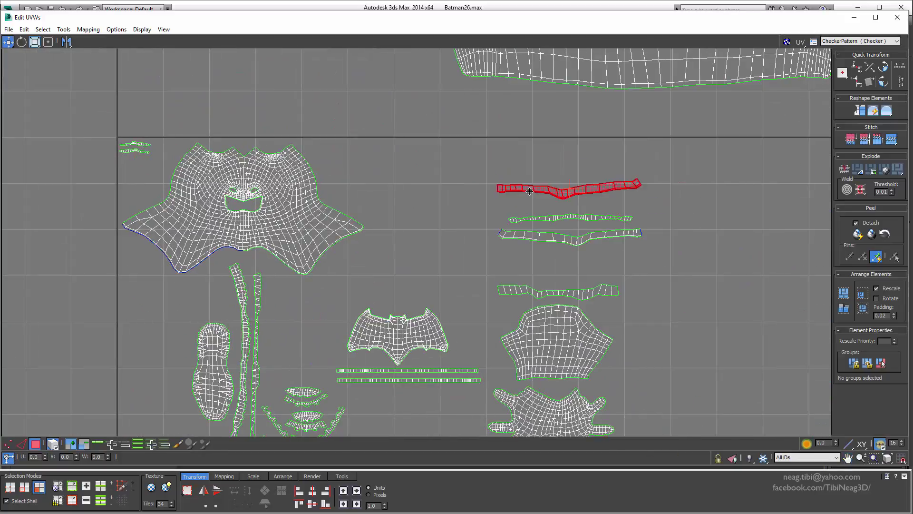
pyautogui.scroll(3, 443, 147)
pyautogui.press('e')
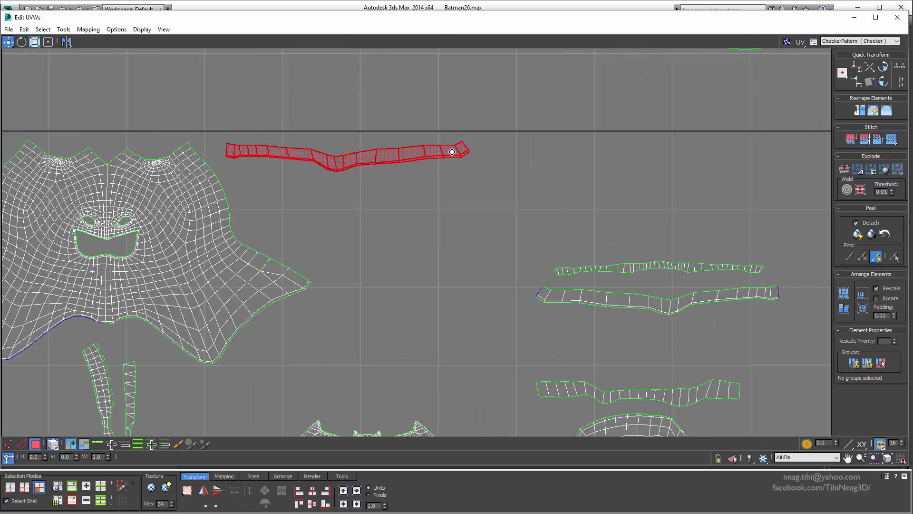
pyautogui.moveTo(621, 295); pyautogui.dragTo(335, 190)
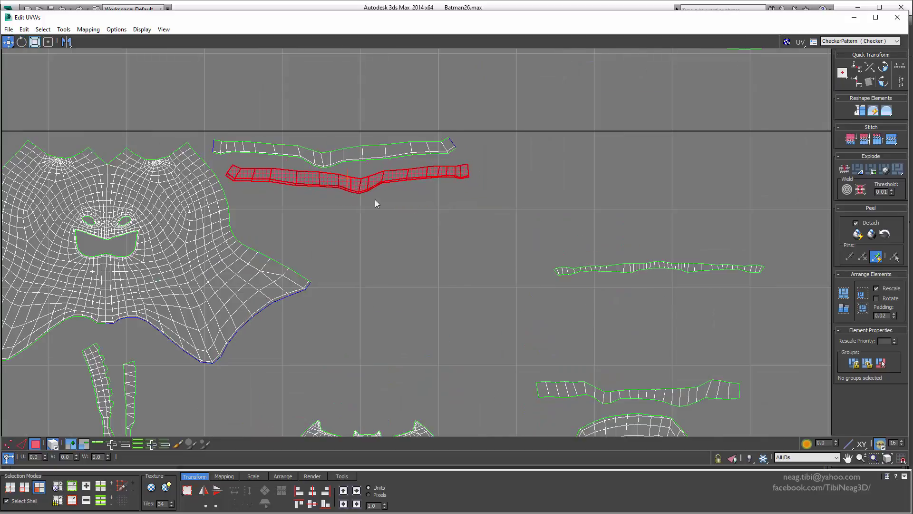
pyautogui.scroll(-3, 424, 209)
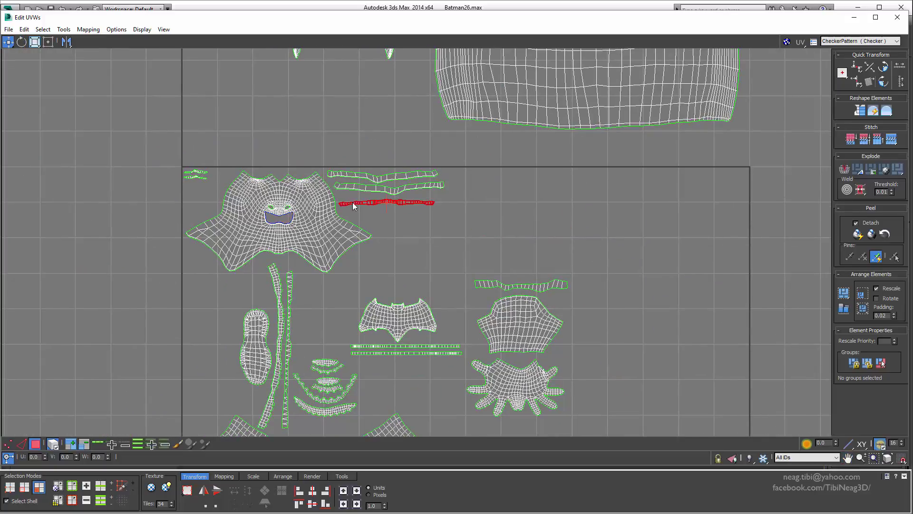
pyautogui.scroll(2, 419, 201)
# Narrow the UV editor, show edges on the model, and orbit to view the checkered boot
pyautogui.moveTo(558, 349); pyautogui.dragTo(340, 301, button='middle')
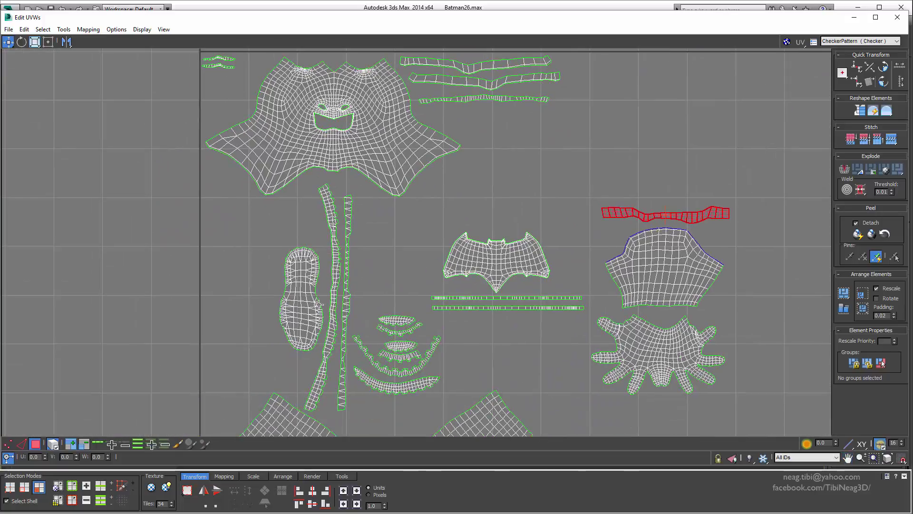
pyautogui.scroll(4, 339, 300)
pyautogui.scroll(1, 335, 302)
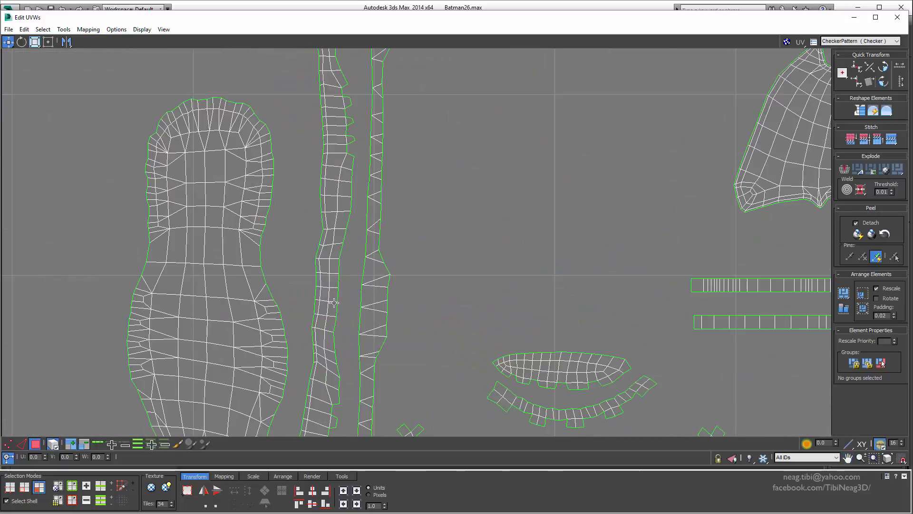
pyautogui.scroll(-3, 335, 294)
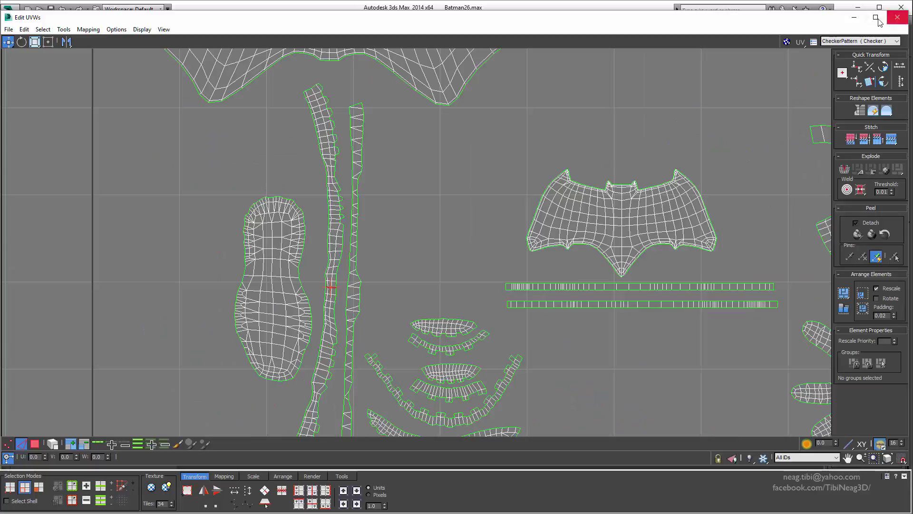
pyautogui.moveTo(906, 71); pyautogui.dragTo(453, 71)
pyautogui.scroll(-3, 585, 384)
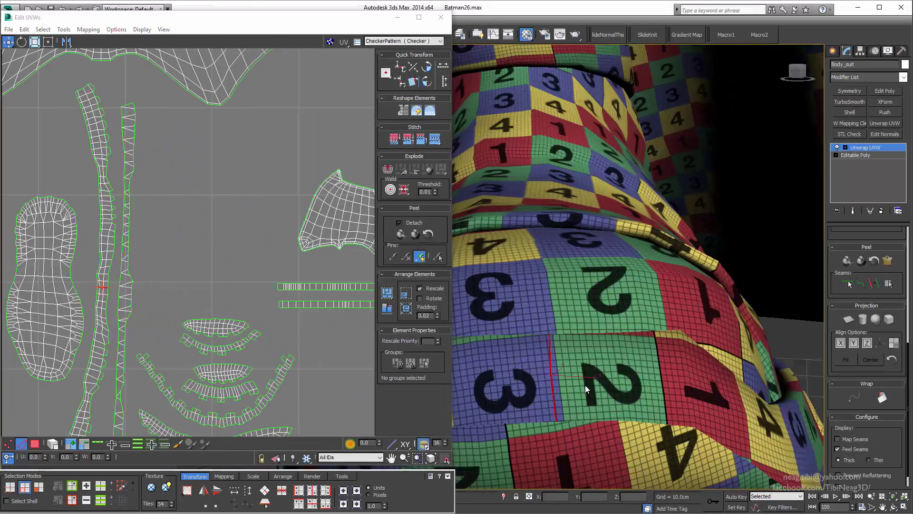
pyautogui.scroll(2, 230, 228)
pyautogui.scroll(-2, 273, 212)
pyautogui.scroll(2, 235, 241)
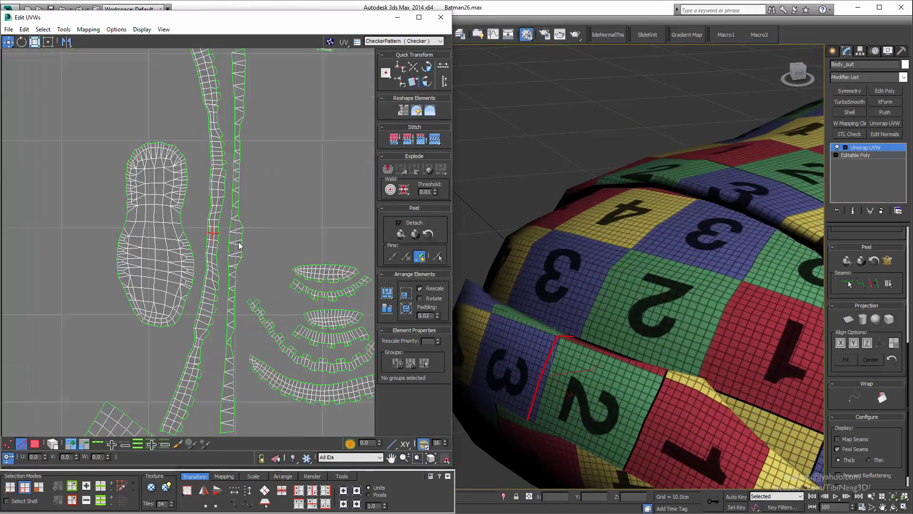
pyautogui.scroll(-3, 585, 252)
pyautogui.press('F4')
pyautogui.moveTo(586, 252)
pyautogui.keyDown('alt'); pyautogui.mouseDown(button='middle')
pyautogui.moveTo(649, 273)
pyautogui.moveTo(515, 264)
pyautogui.mouseUp(button='middle'); pyautogui.keyUp('alt')
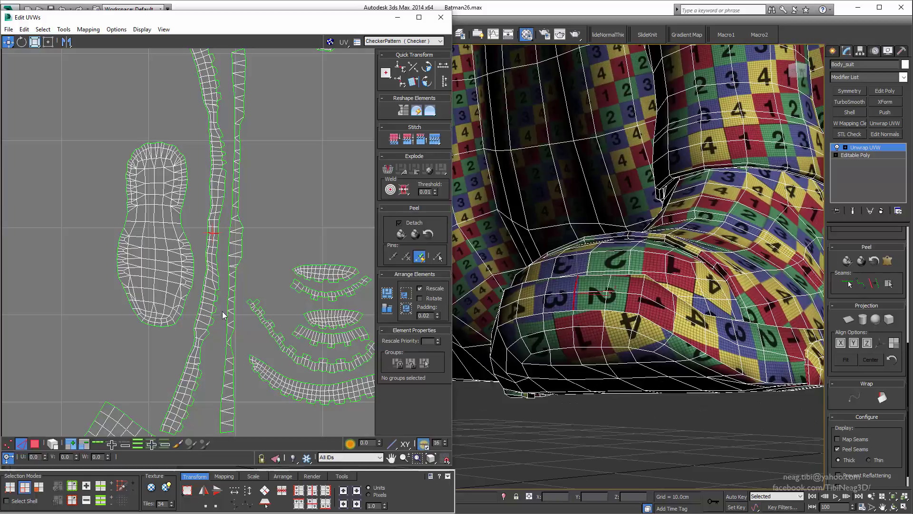
# Place a boot strip island beside the boot sole and move both left together
pyautogui.rightClick(214, 232)
pyautogui.click(245, 271)
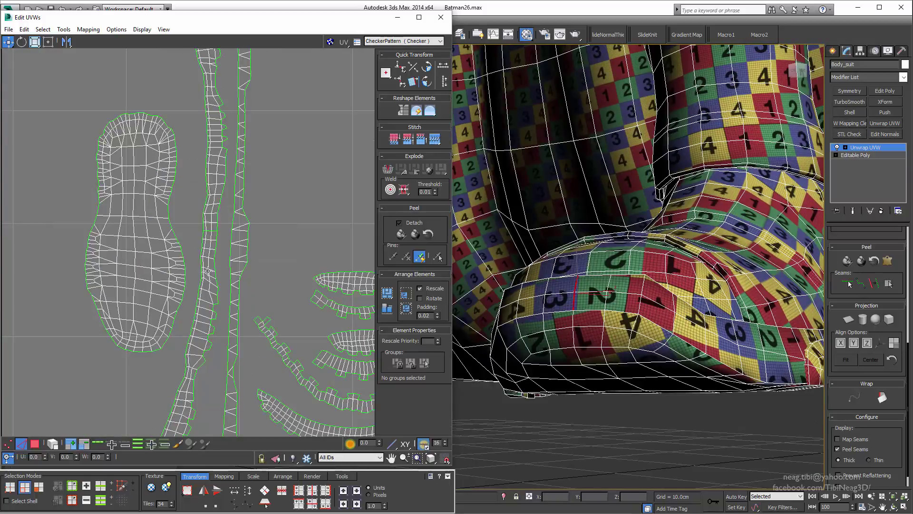
pyautogui.click(208, 274)
pyautogui.scroll(-3, 222, 306)
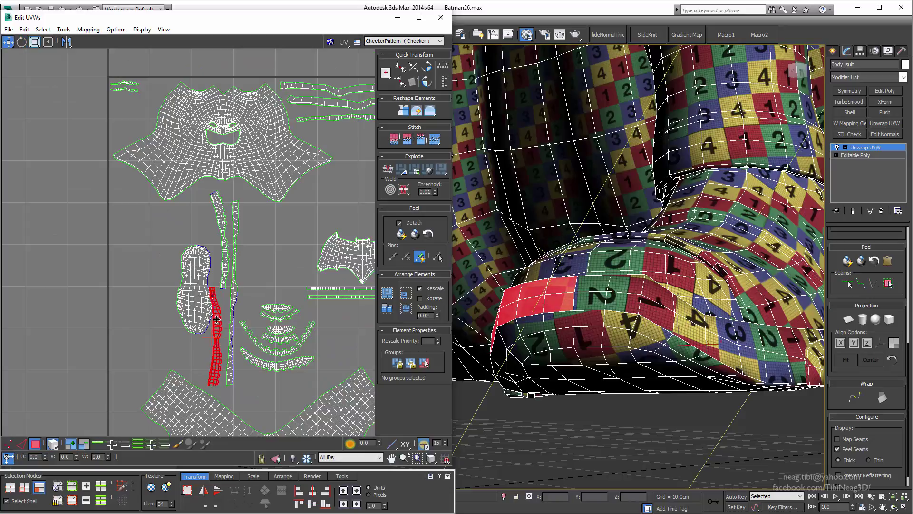
pyautogui.moveTo(221, 274); pyautogui.dragTo(190, 285)
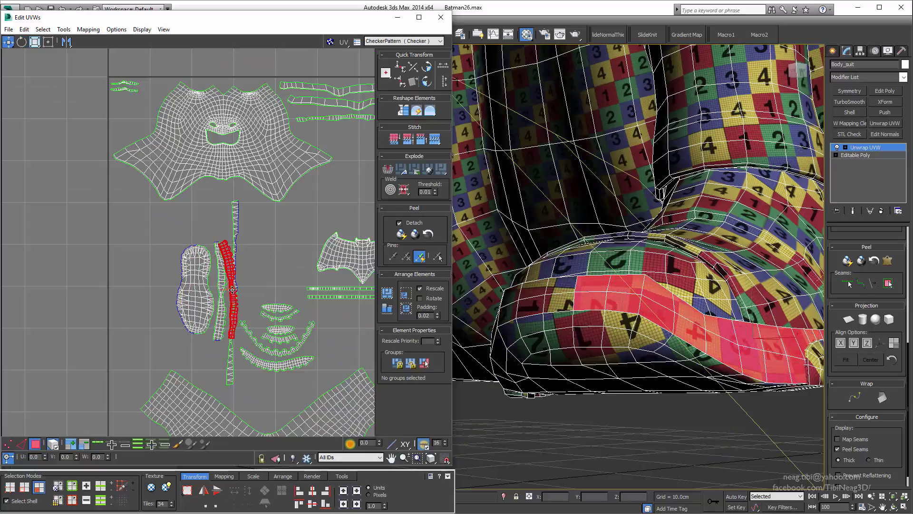
pyautogui.keyDown('ctrl'); pyautogui.click(210, 257); pyautogui.keyUp('ctrl')
pyautogui.moveTo(223, 257)
pyautogui.mouseDown()
pyautogui.moveTo(181, 256)
pyautogui.moveTo(215, 165)
pyautogui.mouseUp()
pyautogui.scroll(3, 170, 259)
# Group the narrow strip, its neighbour and the boot sole at the left side
pyautogui.click(181, 257)
pyautogui.scroll(2, 186, 245)
pyautogui.press('q')
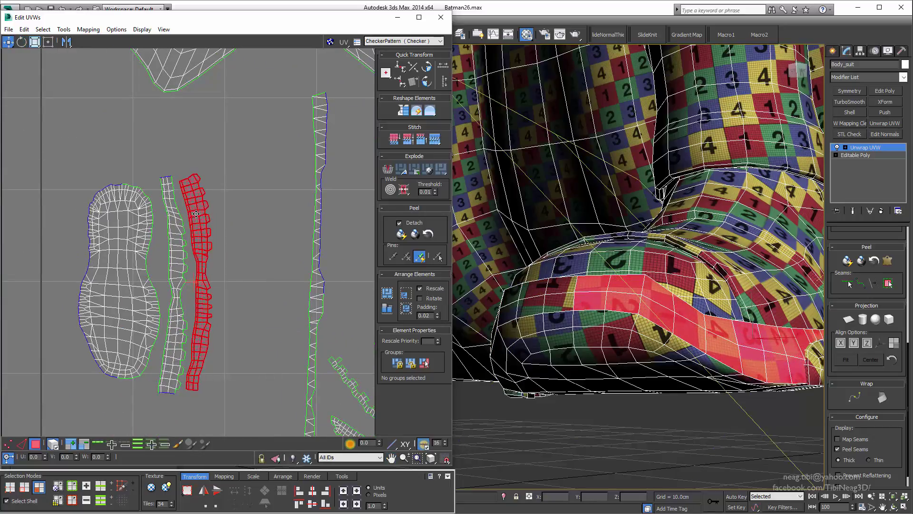
pyautogui.keyDown('ctrl'); pyautogui.click(174, 236); pyautogui.keyUp('ctrl')
pyautogui.scroll(-4, 174, 236)
pyautogui.keyDown('ctrl'); pyautogui.click(188, 250); pyautogui.keyUp('ctrl')
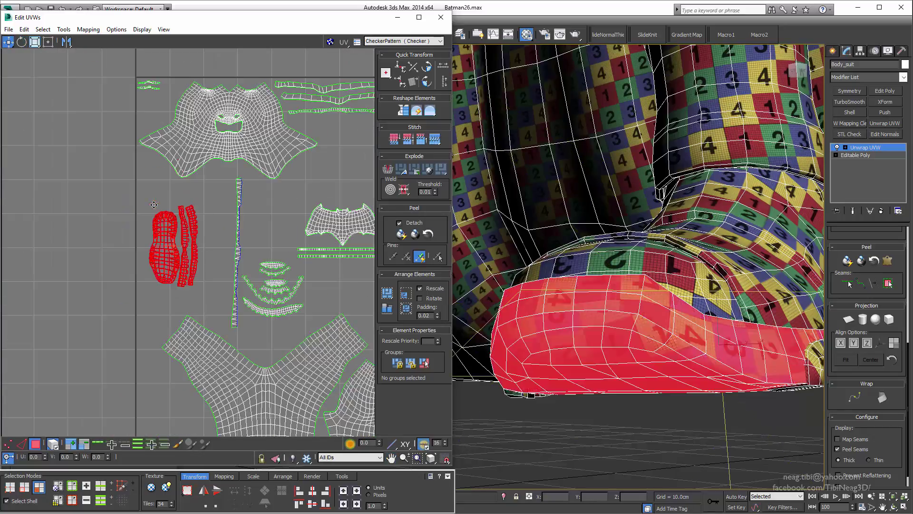
pyautogui.moveTo(171, 247); pyautogui.dragTo(166, 233)
pyautogui.moveTo(272, 226); pyautogui.dragTo(226, 241, button='middle')
# Nudge the long vertical boot strip into position and show the model as wireframe
pyautogui.scroll(2, 198, 286)
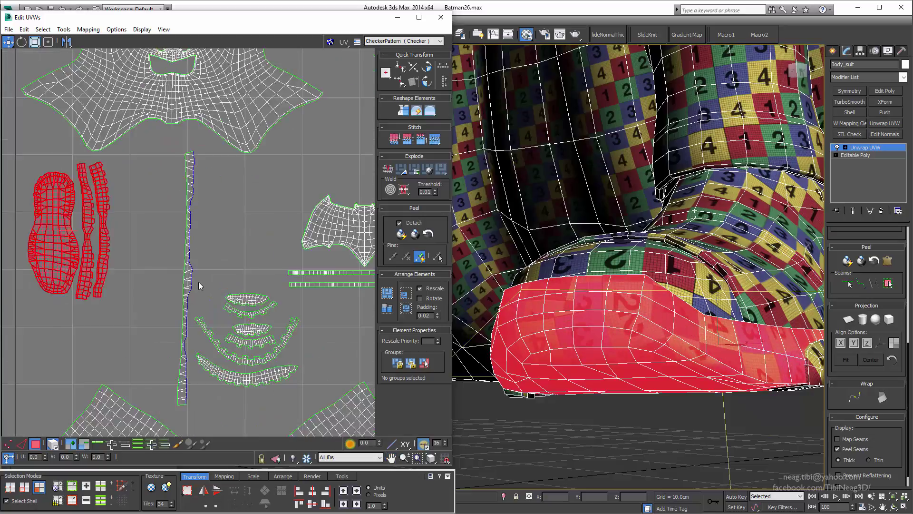
pyautogui.click(198, 285)
pyautogui.scroll(2, 198, 285)
pyautogui.moveTo(581, 267)
pyautogui.keyDown('alt'); pyautogui.mouseDown(button='middle')
pyautogui.moveTo(611, 281)
pyautogui.moveTo(523, 266)
pyautogui.mouseUp(button='middle'); pyautogui.keyUp('alt')
pyautogui.scroll(3, 483, 255)
pyautogui.scroll(-2, 191, 238)
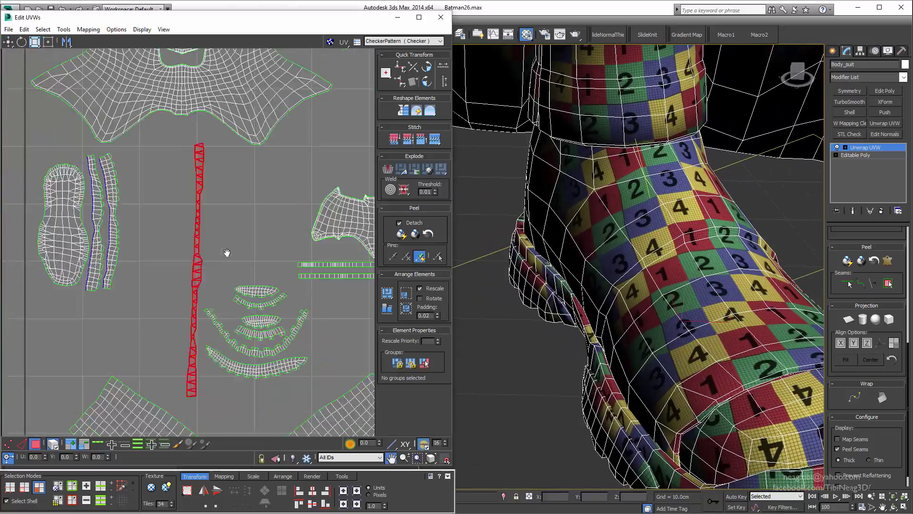
pyautogui.press('F3')
pyautogui.scroll(2, 618, 238)
pyautogui.scroll(-2, 638, 266)
# Select the long boot strip's seam edges and Break them
pyautogui.press('2')
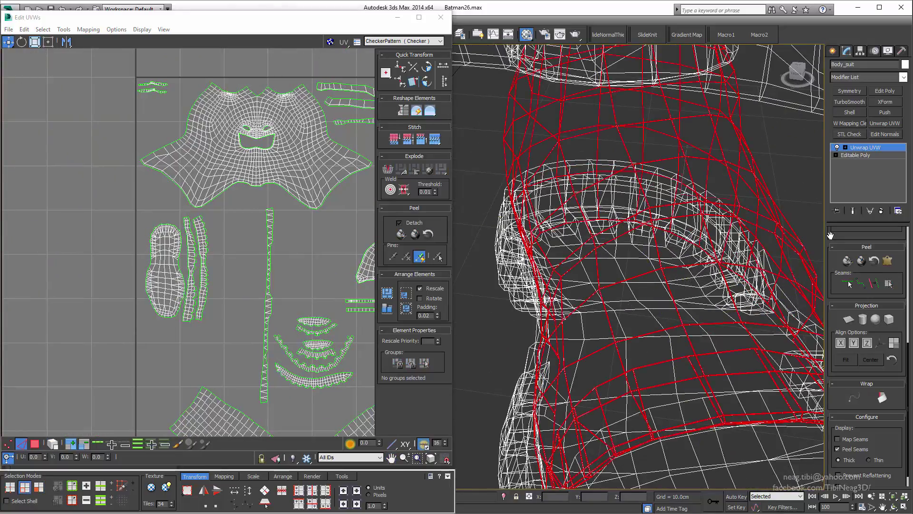
pyautogui.scroll(5, 909, 351)
pyautogui.keyDown('alt'); pyautogui.moveTo(619, 238); pyautogui.dragTo(643, 248, button='middle'); pyautogui.keyUp('alt')
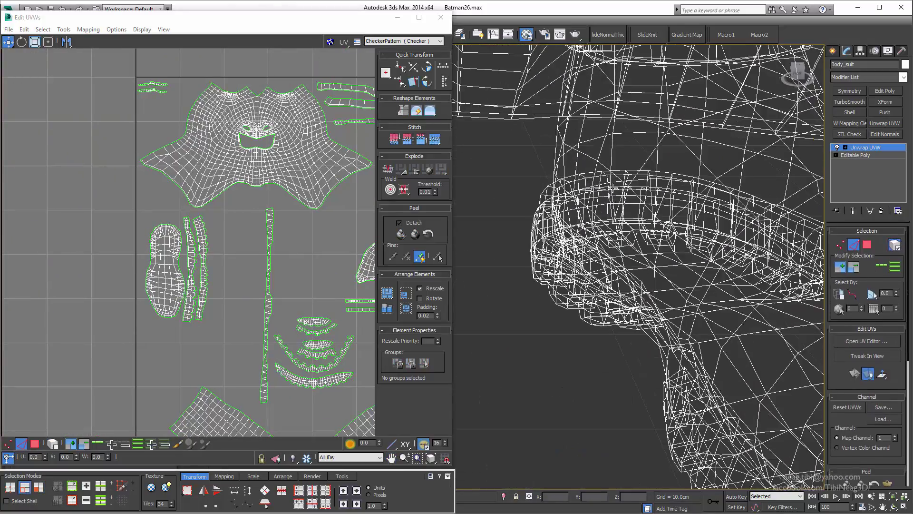
pyautogui.click(607, 176)
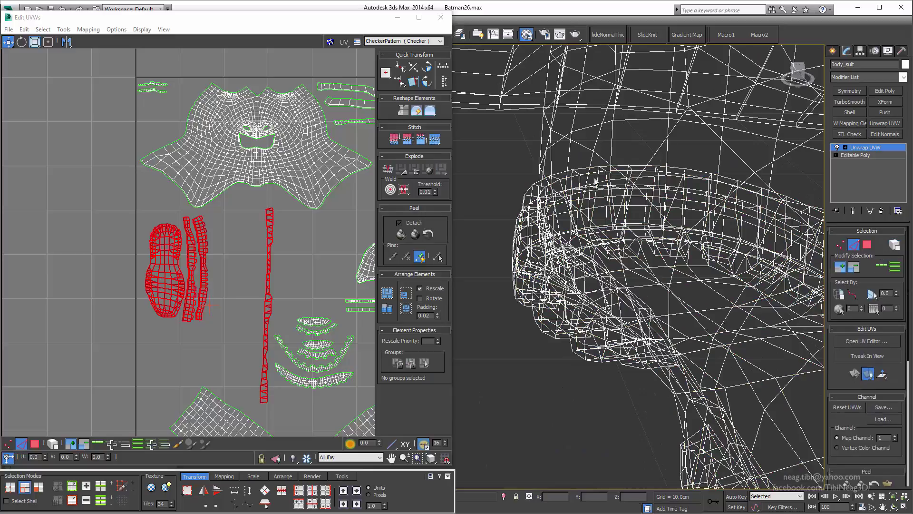
pyautogui.click(237, 238)
pyautogui.moveTo(311, 294); pyautogui.dragTo(305, 261, button='middle')
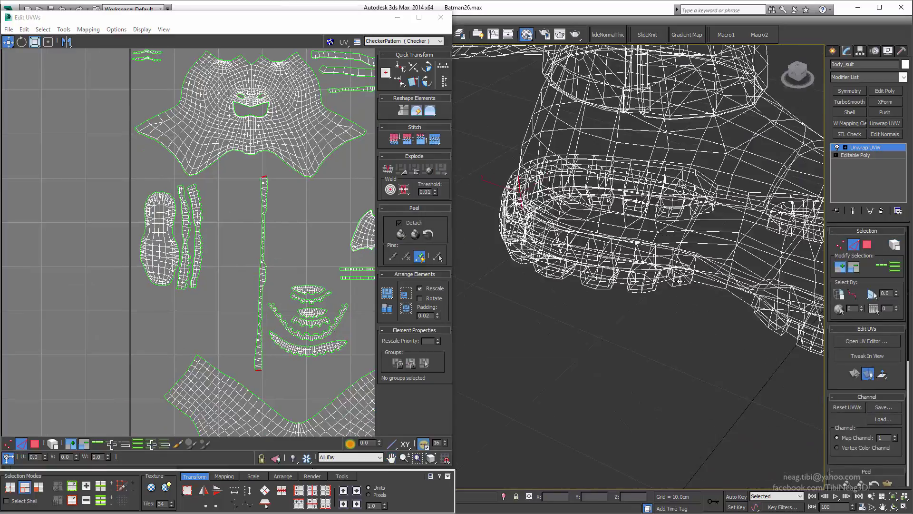
pyautogui.keyDown('alt'); pyautogui.moveTo(619, 238); pyautogui.dragTo(642, 257, button='middle'); pyautogui.keyUp('alt')
pyautogui.scroll(3, 251, 259)
pyautogui.scroll(3, 251, 259)
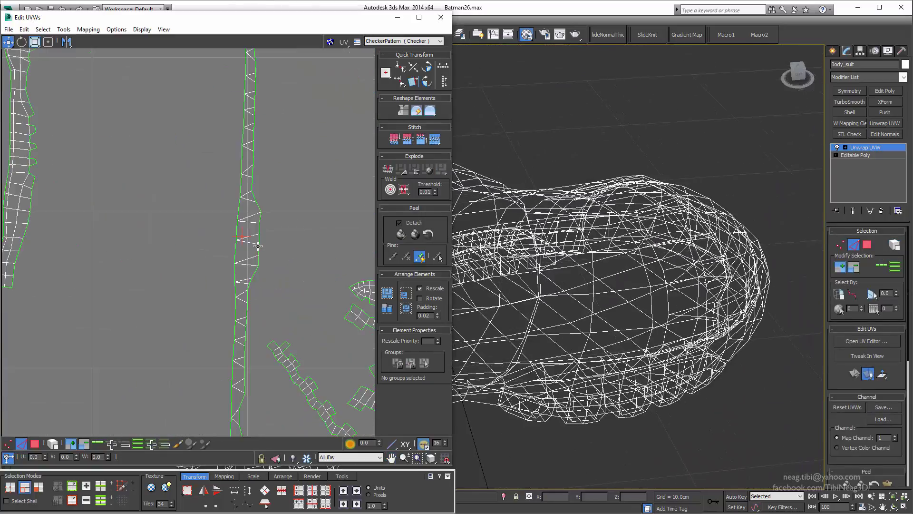
pyautogui.keyDown('alt'); pyautogui.moveTo(571, 238); pyautogui.dragTo(664, 251, button='middle'); pyautogui.keyUp('alt')
pyautogui.rightClick(326, 247)
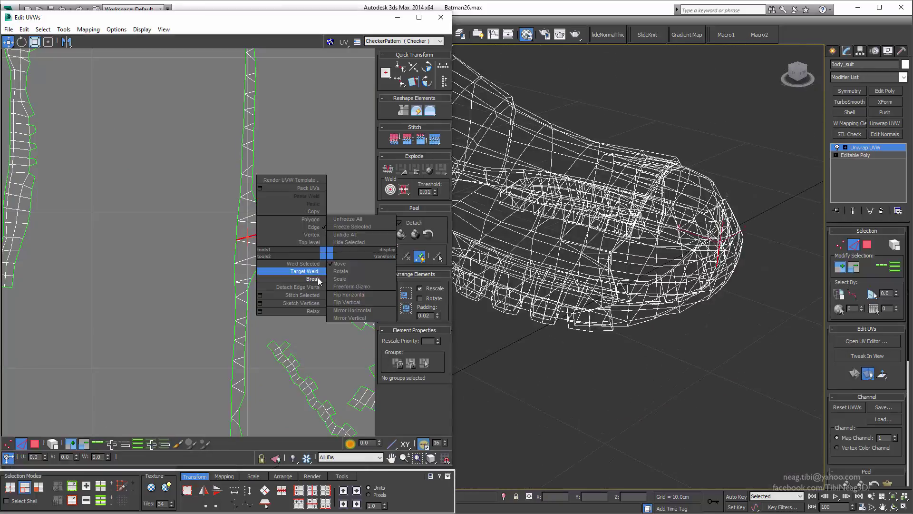
# Move both strip halves beside the boot sole and side-strip islands
pyautogui.press('3')
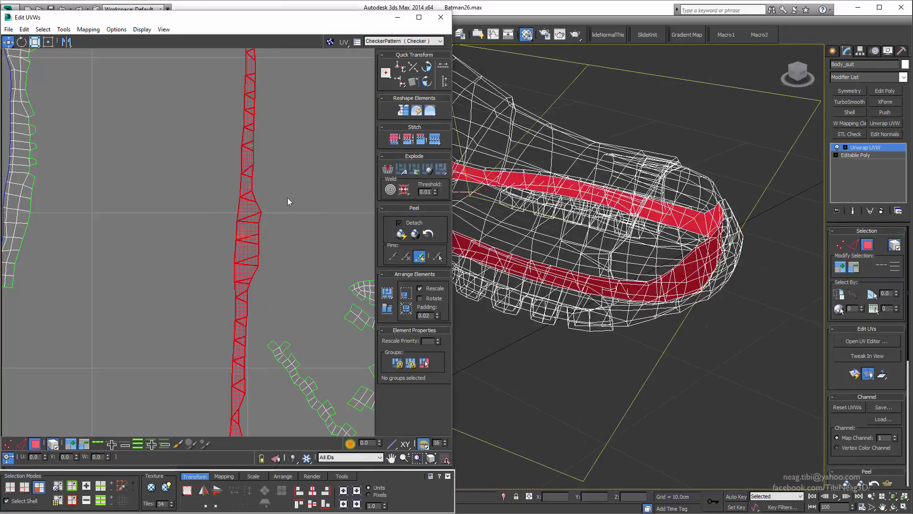
pyautogui.scroll(-3, 237, 212)
pyautogui.scroll(-2, 238, 229)
pyautogui.moveTo(239, 241)
pyautogui.mouseDown()
pyautogui.moveTo(193, 154)
pyautogui.moveTo(195, 164)
pyautogui.mouseUp()
pyautogui.scroll(2, 193, 170)
pyautogui.keyDown('ctrl'); pyautogui.click(184, 191); pyautogui.keyUp('ctrl')
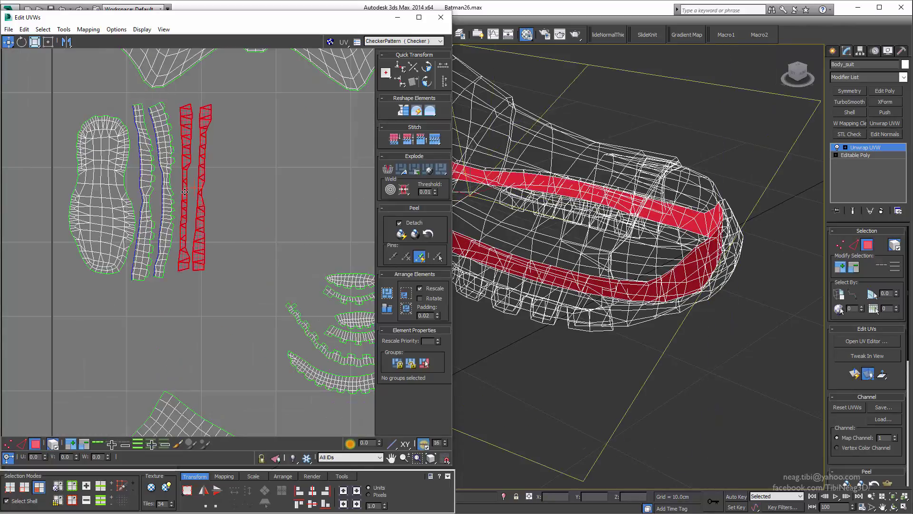
pyautogui.scroll(-4, 183, 192)
# Move the bat logo island up-left and shift the boot and strip islands further left
pyautogui.click(286, 240)
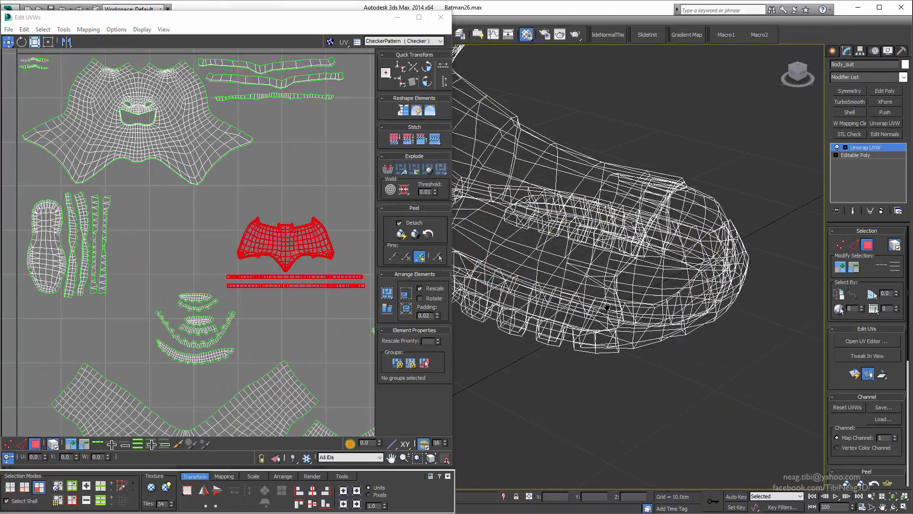
pyautogui.press('z')
pyautogui.moveTo(286, 248); pyautogui.dragTo(172, 219)
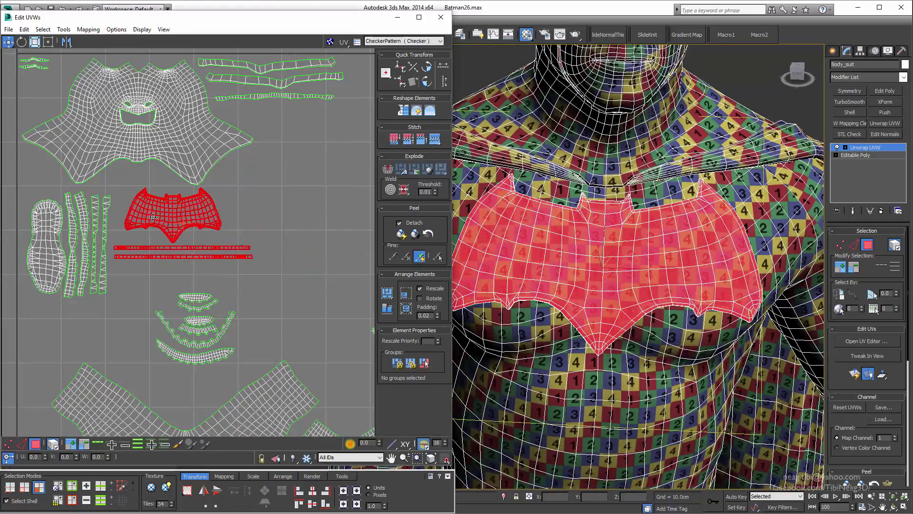
pyautogui.moveTo(105, 277); pyautogui.dragTo(162, 276, button='middle')
pyautogui.moveTo(162, 276); pyautogui.dragTo(163, 278)
pyautogui.moveTo(104, 247); pyautogui.dragTo(27, 264)
# Place the belt strips under the logo and the boot sole beside them, with the thin boot strips rotated horizontal below
pyautogui.click(223, 212)
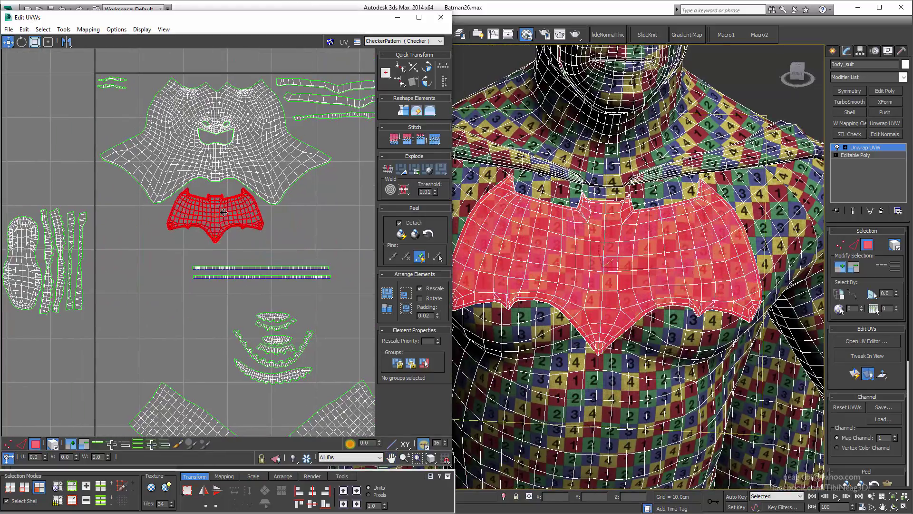
pyautogui.moveTo(261, 273); pyautogui.dragTo(229, 261)
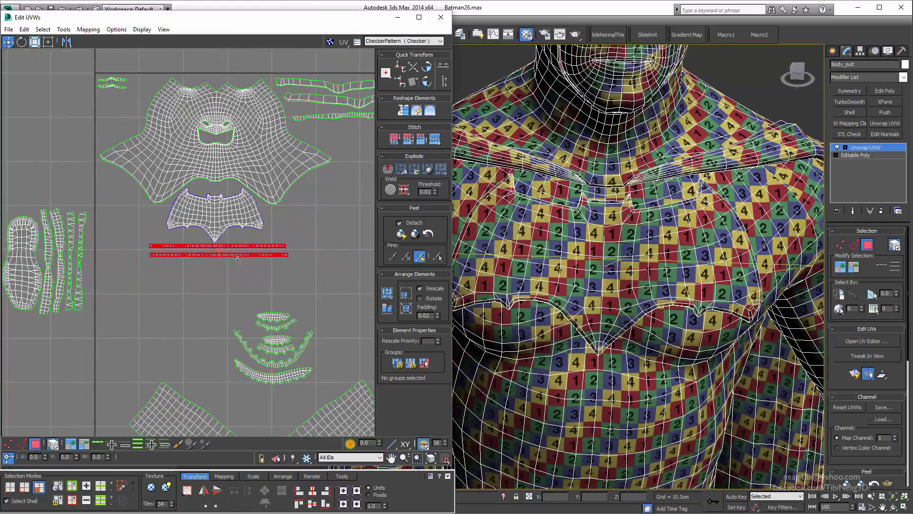
pyautogui.moveTo(21, 232); pyautogui.dragTo(116, 204)
pyautogui.moveTo(84, 229); pyautogui.dragTo(175, 305)
pyautogui.click(427, 81)
pyautogui.scroll(2, 137, 278)
pyautogui.moveTo(175, 305); pyautogui.dragTo(132, 342, button='middle')
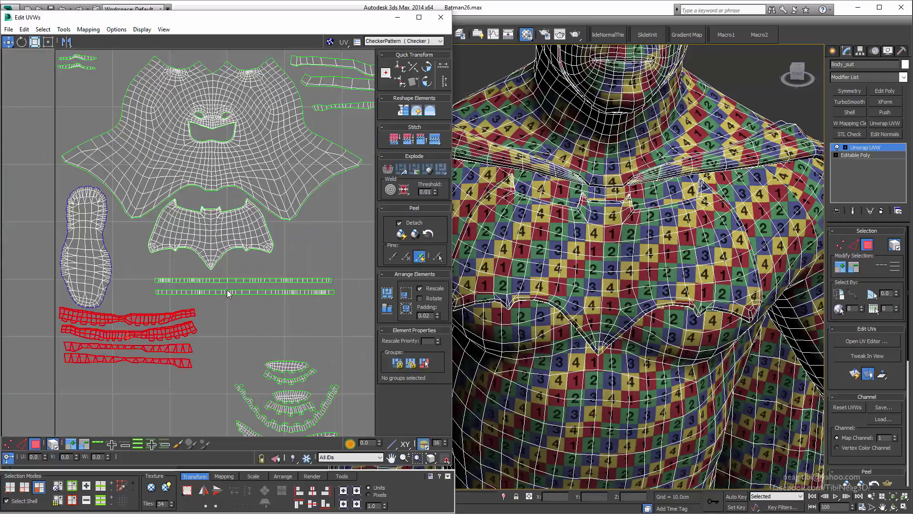
# Move the crescent-shaped islands beside the chest logo
pyautogui.click(221, 281)
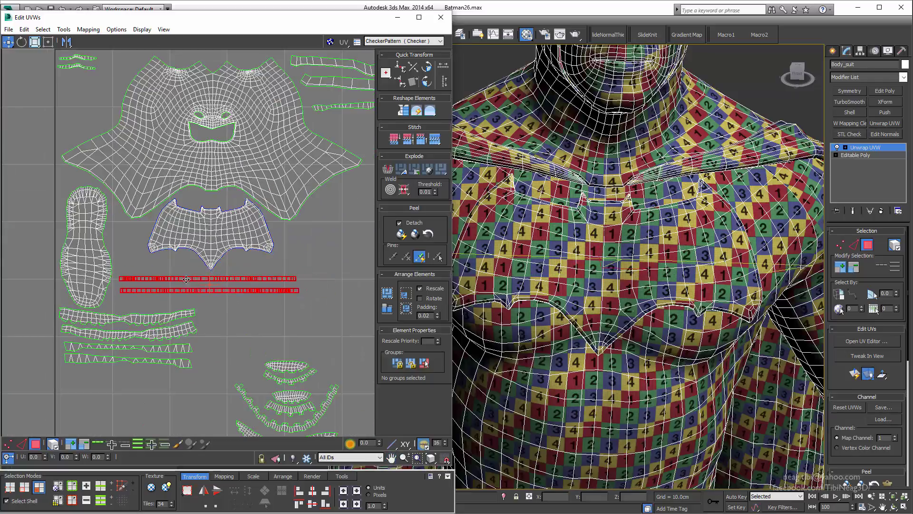
pyautogui.click(232, 223)
pyautogui.scroll(-3, 95, 257)
pyautogui.scroll(2, 176, 301)
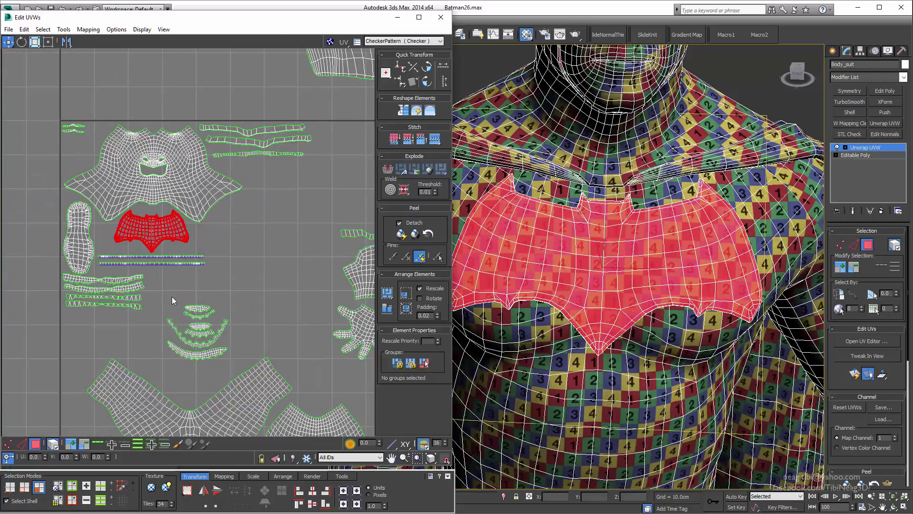
pyautogui.click(207, 333)
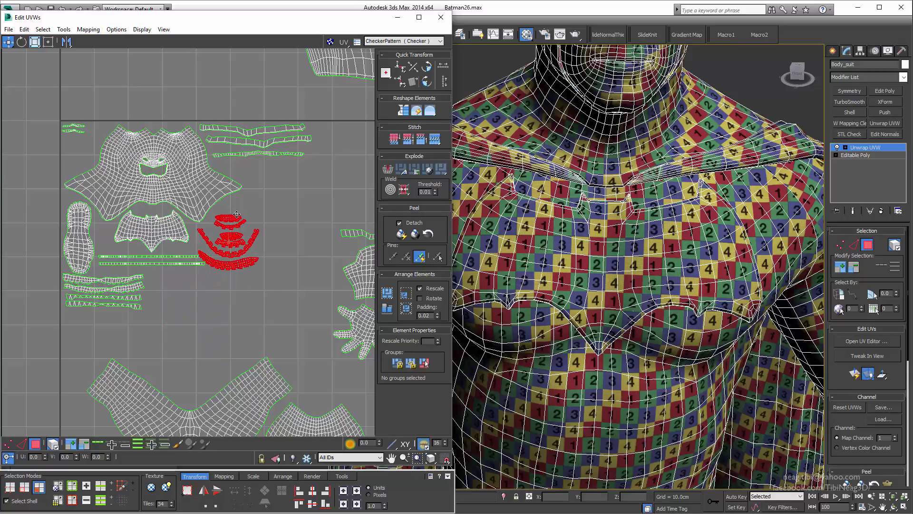
pyautogui.scroll(-2, 240, 209)
pyautogui.moveTo(200, 256); pyautogui.dragTo(210, 262, button='middle')
# Move the chest piece beside the crescents, select the hand island, and zoom out to check the cluster
pyautogui.scroll(1, 210, 262)
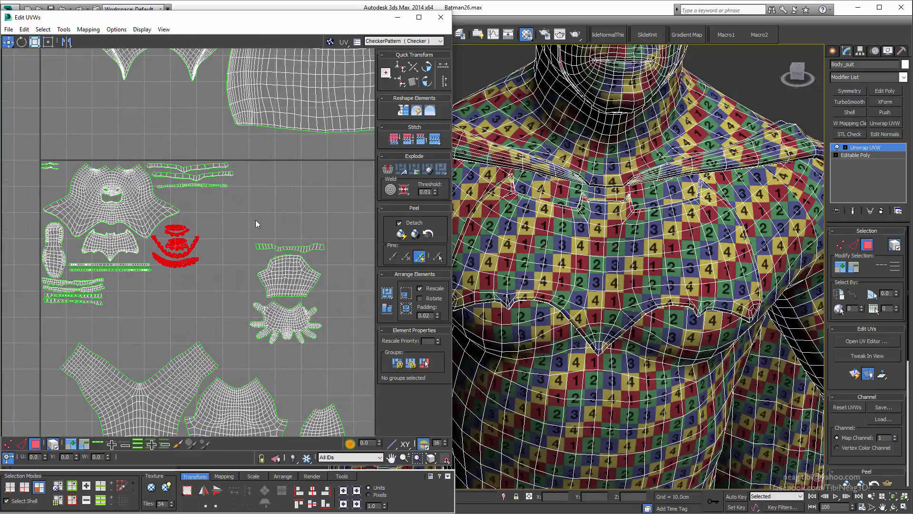
pyautogui.moveTo(298, 279); pyautogui.dragTo(245, 237)
pyautogui.moveTo(240, 230); pyautogui.dragTo(285, 250, button='middle')
pyautogui.click(284, 293)
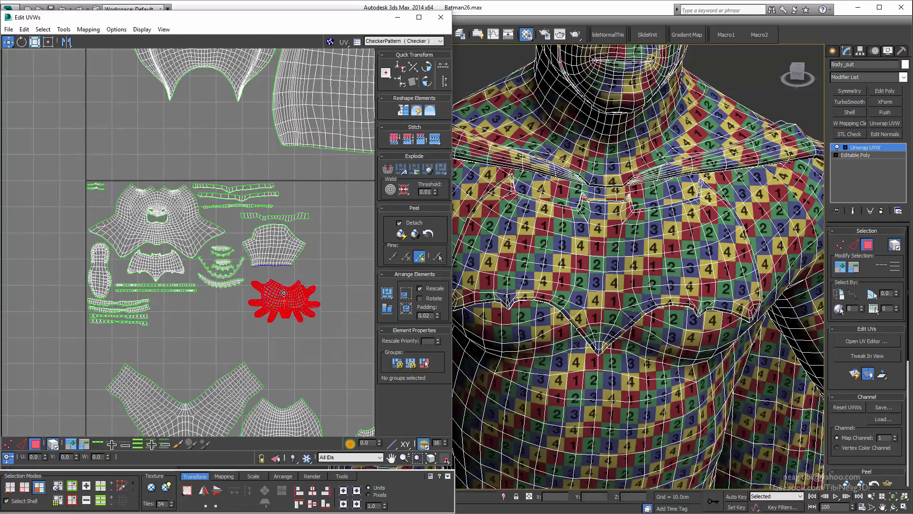
pyautogui.scroll(-3, 282, 286)
pyautogui.scroll(-2, 238, 266)
# Move the three small head islands into the packing square beside the other shells
pyautogui.scroll(1, 204, 248)
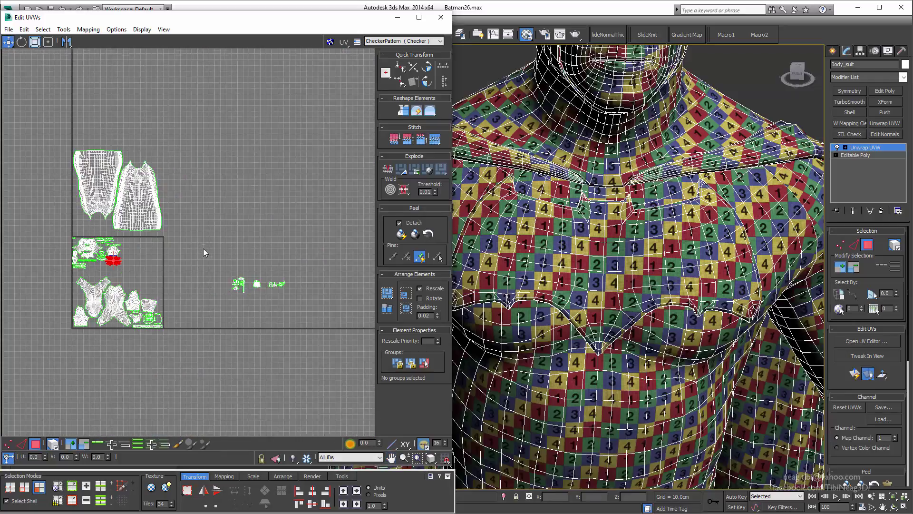
pyautogui.scroll(-1, 248, 287)
pyautogui.moveTo(249, 282); pyautogui.dragTo(336, 316)
pyautogui.scroll(2, 269, 292)
pyautogui.moveTo(268, 292); pyautogui.dragTo(295, 292, button='middle')
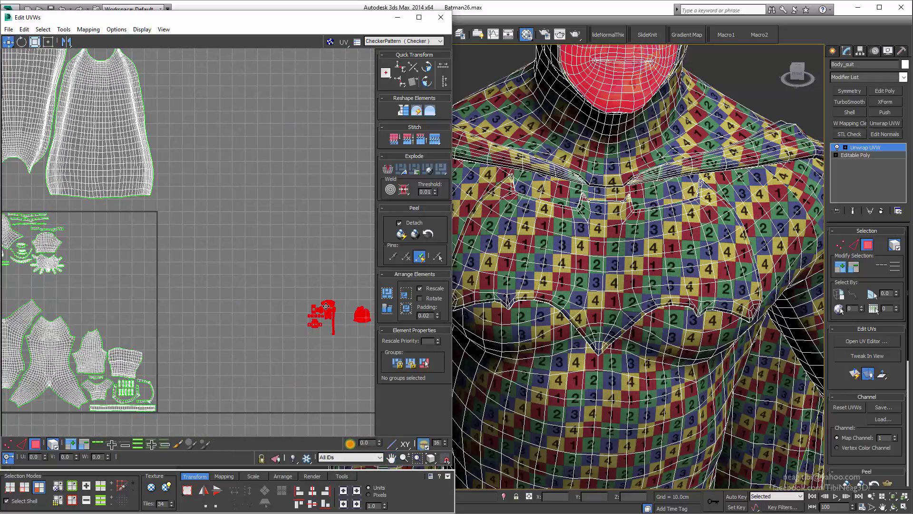
pyautogui.moveTo(314, 302); pyautogui.dragTo(92, 276)
pyautogui.moveTo(93, 276); pyautogui.dragTo(209, 286, button='middle')
pyautogui.scroll(2, 209, 286)
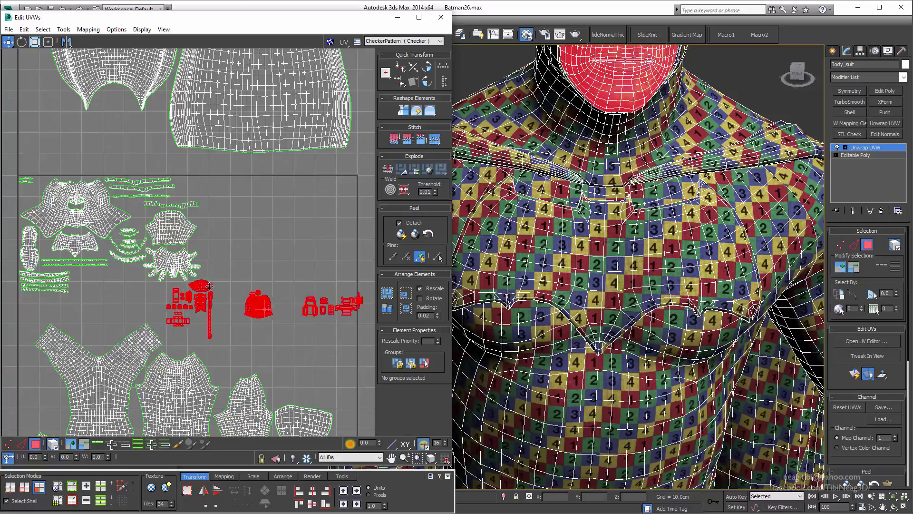
pyautogui.moveTo(205, 287); pyautogui.dragTo(244, 184)
# Position the small head pieces and nudge the head mask island down-right
pyautogui.moveTo(294, 256); pyautogui.dragTo(327, 272, button='middle')
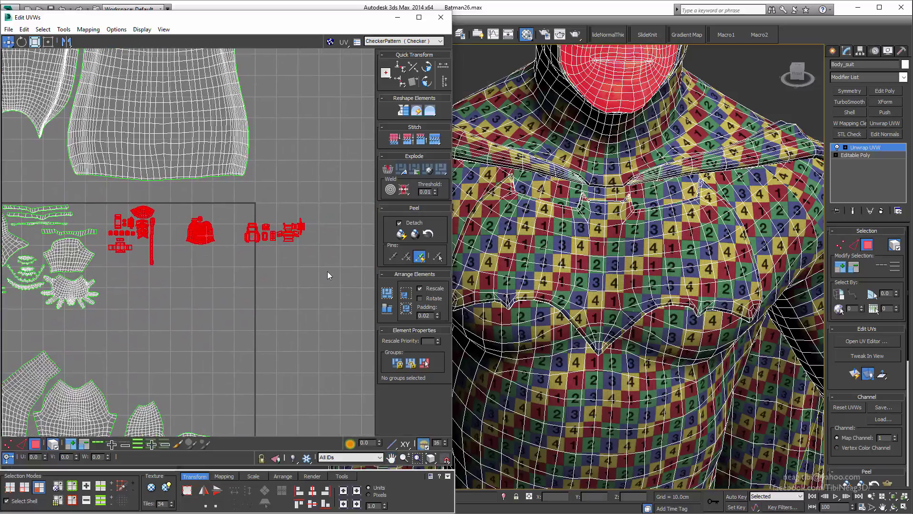
pyautogui.click(328, 272)
pyautogui.scroll(2, 286, 265)
pyautogui.moveTo(235, 183); pyautogui.dragTo(293, 236)
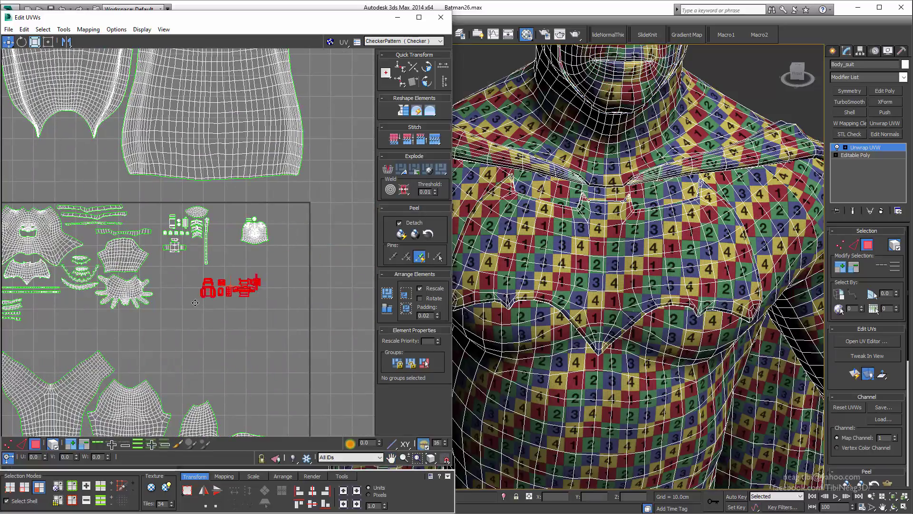
pyautogui.scroll(5, 244, 212)
pyautogui.click(244, 212)
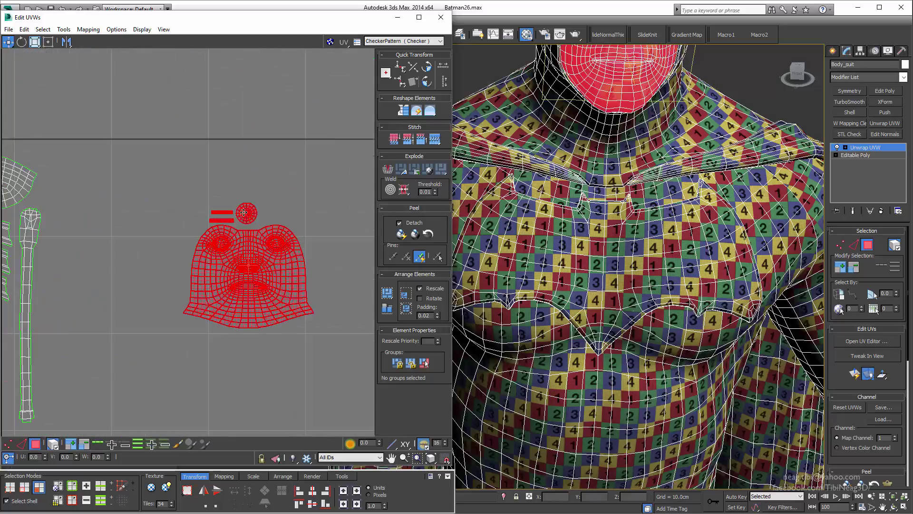
pyautogui.moveTo(231, 224); pyautogui.dragTo(233, 234)
pyautogui.scroll(-4, 558, 207)
# Enlarge the head mask island until its checker squares match the body, orbiting the head to compare
pyautogui.keyDown('alt'); pyautogui.moveTo(558, 207); pyautogui.dragTo(558, 206, button='middle'); pyautogui.keyUp('alt')
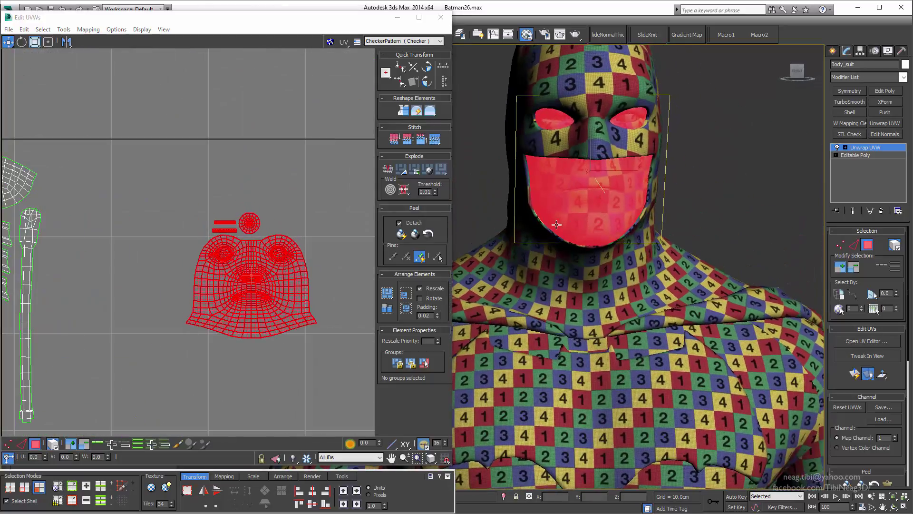
pyautogui.scroll(4, 558, 206)
pyautogui.scroll(-2, 558, 206)
pyautogui.scroll(-2, 558, 207)
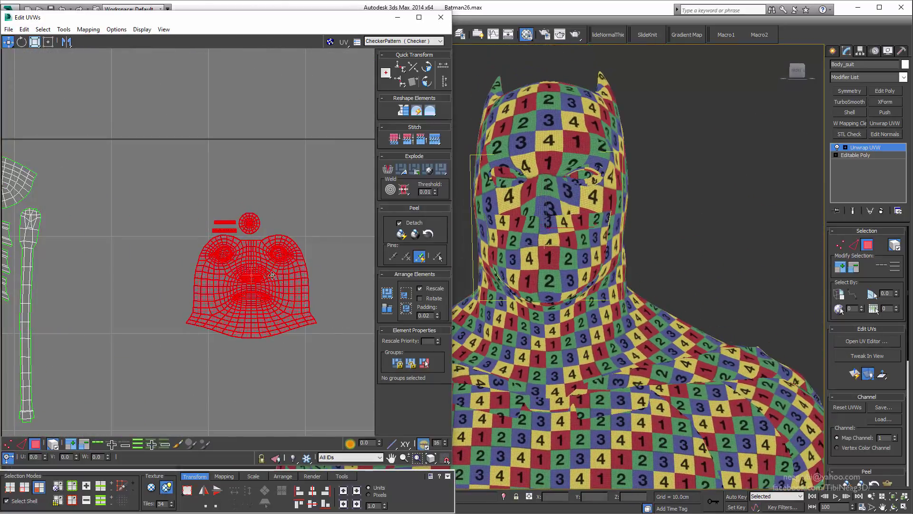
pyautogui.moveTo(291, 289); pyautogui.dragTo(273, 270, button='middle')
pyautogui.moveTo(271, 267); pyautogui.dragTo(266, 230)
pyautogui.scroll(-4, 257, 228)
pyautogui.scroll(-3, 247, 223)
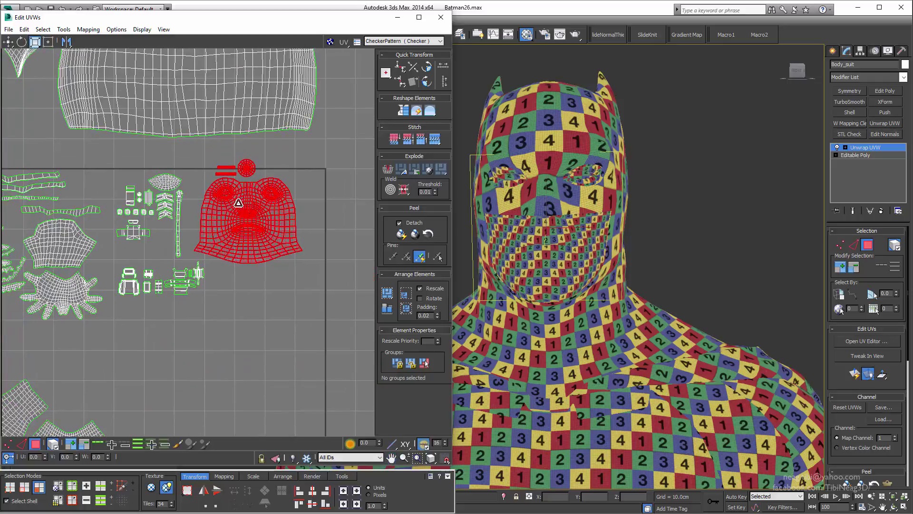
pyautogui.moveTo(586, 231)
pyautogui.keyDown('alt'); pyautogui.mouseDown(button='middle')
pyautogui.moveTo(571, 255)
pyautogui.moveTo(588, 245)
pyautogui.mouseUp(button='middle'); pyautogui.keyUp('alt')
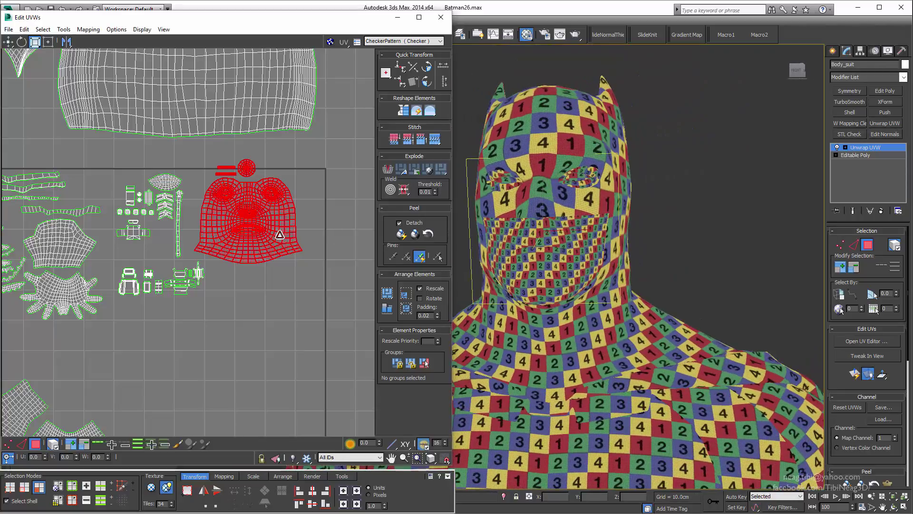
pyautogui.moveTo(280, 235); pyautogui.dragTo(272, 230)
pyautogui.keyDown('alt'); pyautogui.moveTo(585, 247); pyautogui.dragTo(556, 312, button='middle'); pyautogui.keyUp('alt')
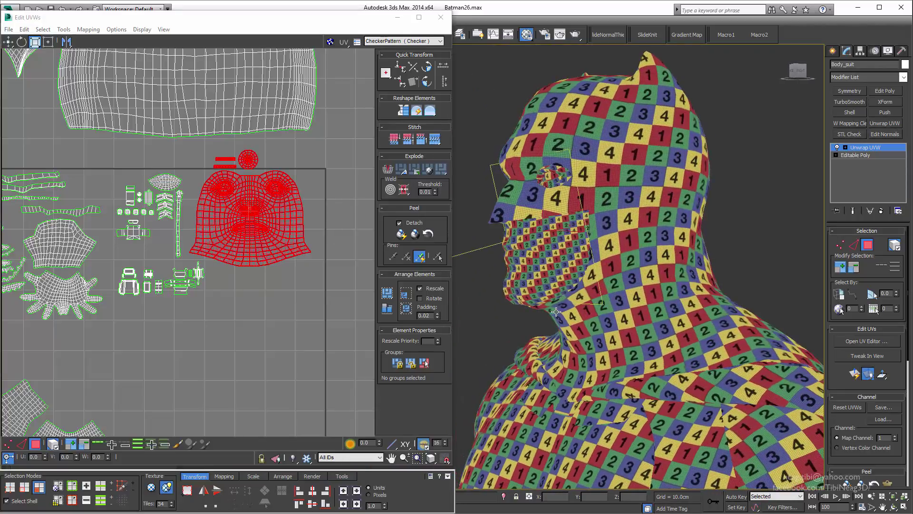
pyautogui.scroll(2, 237, 214)
# Move the face island down, then place the eye's round disc and two thin strips above it
pyautogui.click(8, 41)
pyautogui.moveTo(306, 193); pyautogui.dragTo(304, 324)
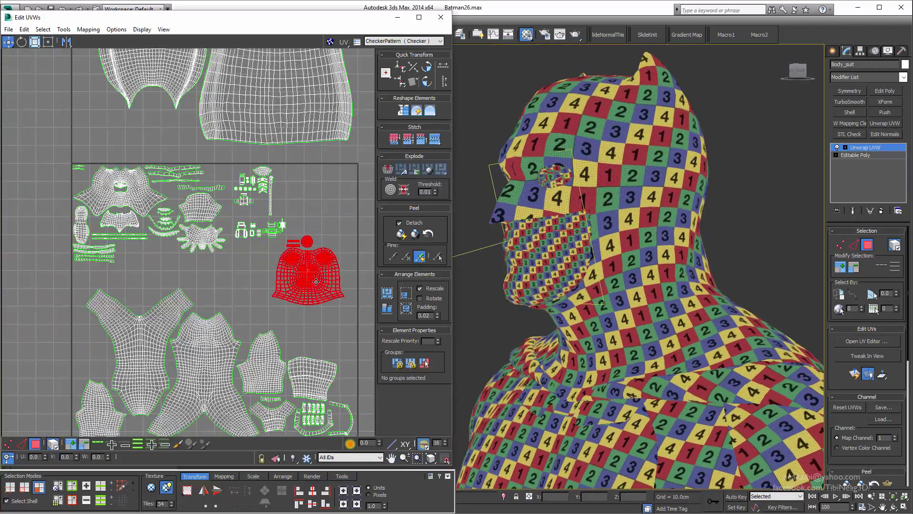
pyautogui.click(317, 232)
pyautogui.moveTo(322, 222)
pyautogui.mouseDown()
pyautogui.moveTo(283, 265)
pyautogui.moveTo(314, 219)
pyautogui.mouseUp()
pyautogui.press('z')
pyautogui.scroll(3, 650, 292)
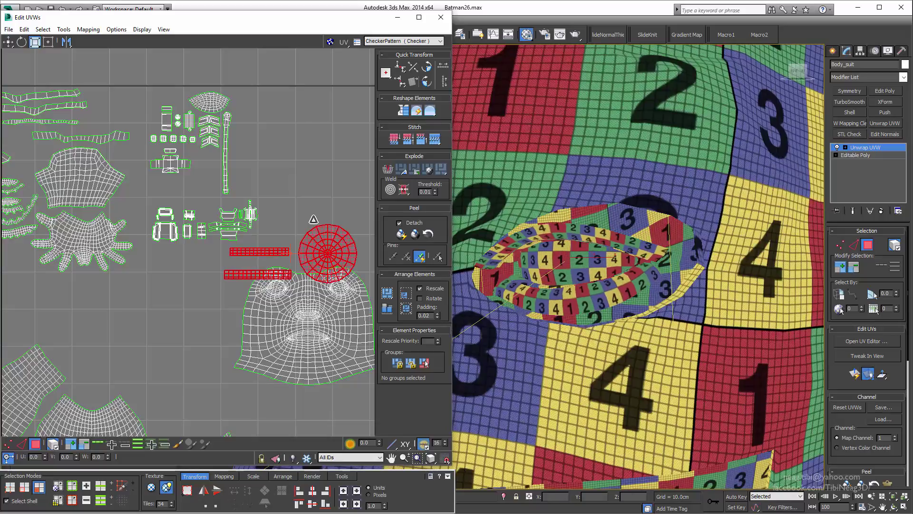
pyautogui.scroll(-5, 527, 239)
pyautogui.scroll(4, 601, 209)
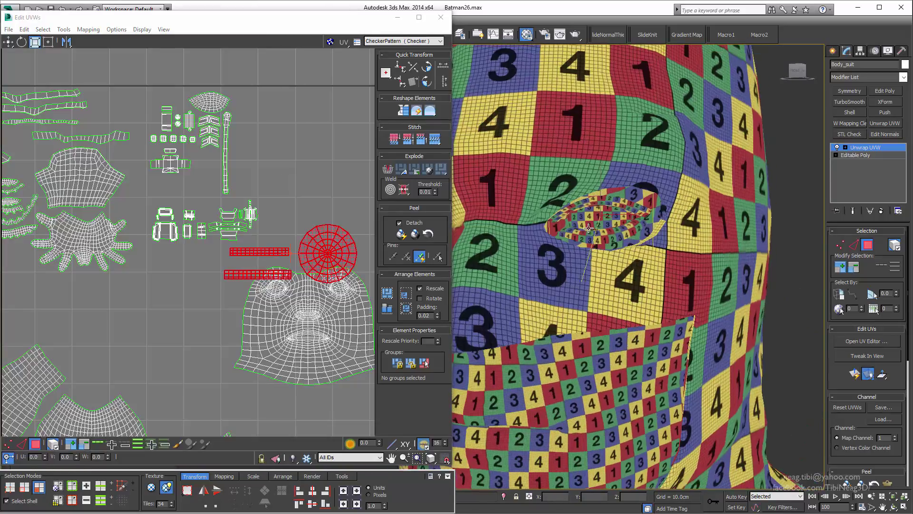
pyautogui.moveTo(347, 233); pyautogui.dragTo(341, 187, button='middle')
pyautogui.press('w')
pyautogui.moveTo(323, 209); pyautogui.dragTo(305, 194)
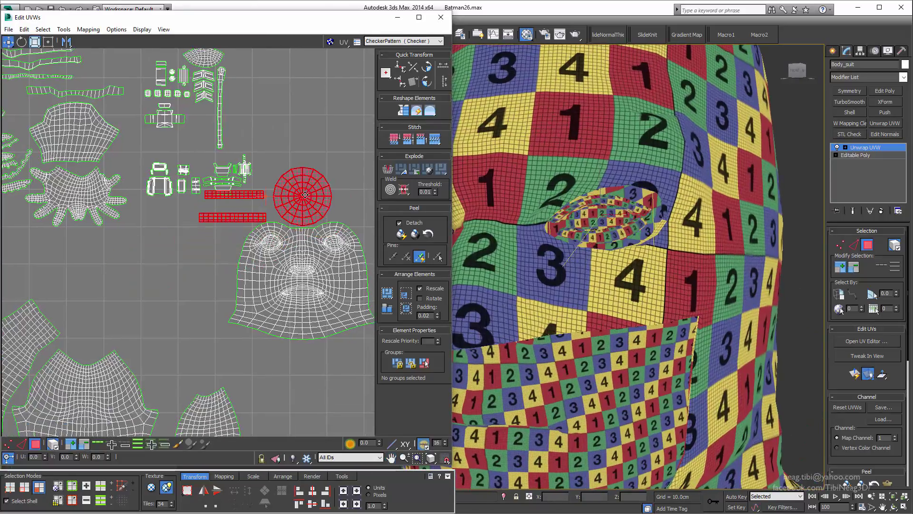
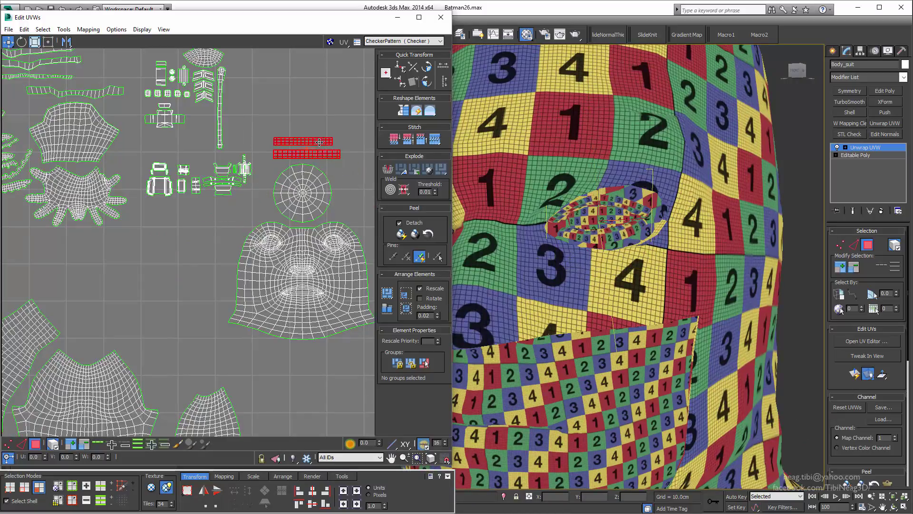
# Drag the head UV shell down so it fits inside the texture tile
pyautogui.scroll(-4, 319, 142)
pyautogui.moveTo(319, 141); pyautogui.dragTo(322, 218, button='middle')
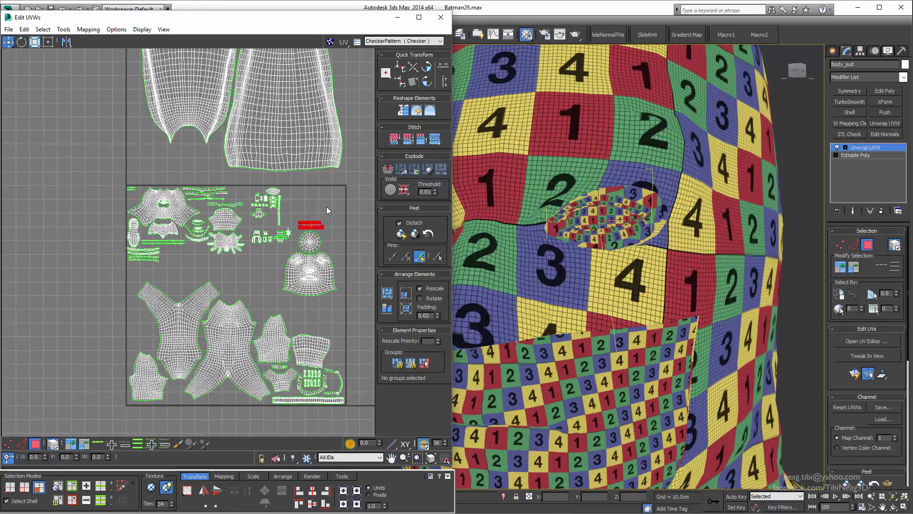
pyautogui.moveTo(305, 280); pyautogui.dragTo(310, 313)
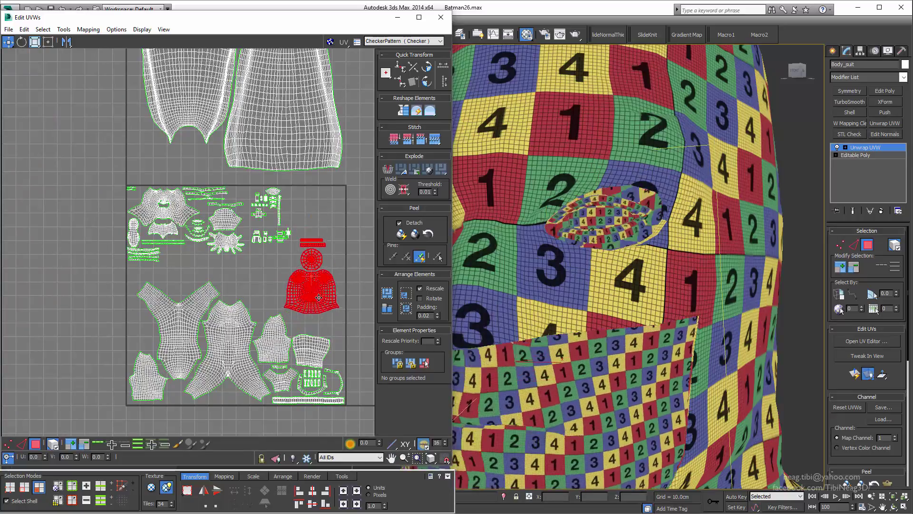
pyautogui.scroll(-3, 274, 226)
pyautogui.moveTo(274, 226); pyautogui.dragTo(256, 246, button='middle')
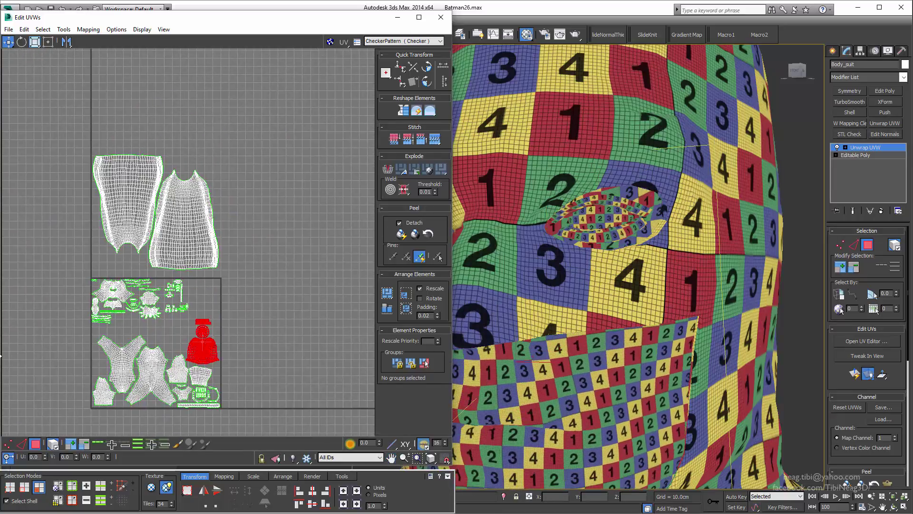
pyautogui.scroll(2, 243, 286)
pyautogui.scroll(2, 244, 286)
pyautogui.scroll(-3, 562, 206)
# Select the small belt shells and frame them on the arm in the 3D view
pyautogui.click(563, 206)
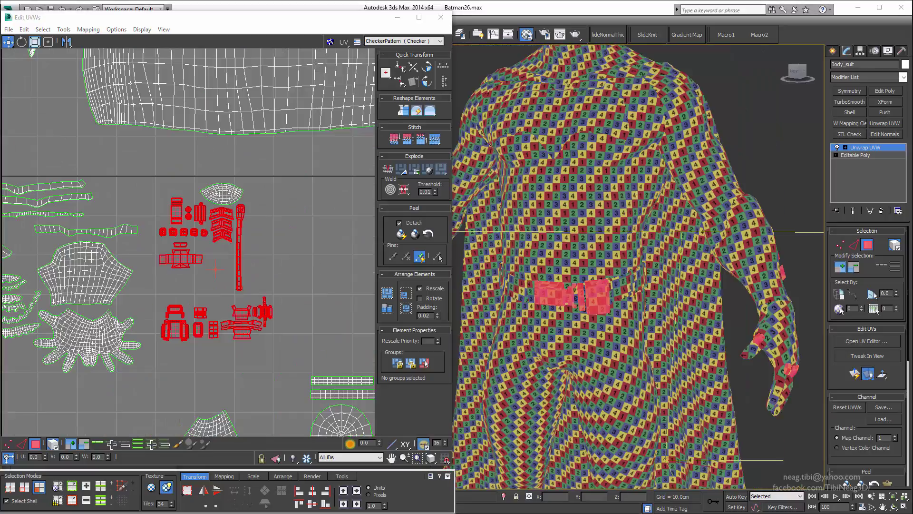
pyautogui.scroll(1, 562, 206)
pyautogui.scroll(-3, 562, 206)
pyautogui.scroll(3, 618, 200)
pyautogui.scroll(-1, 233, 225)
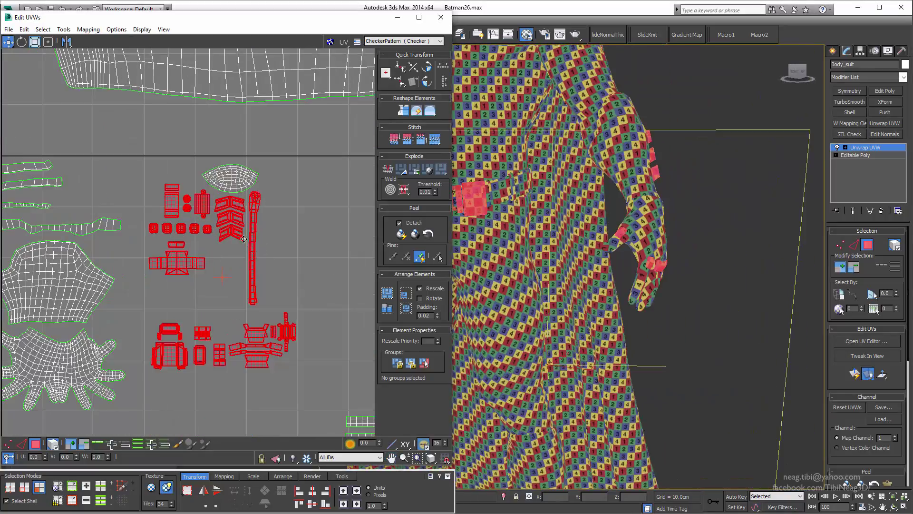
pyautogui.scroll(1, 241, 235)
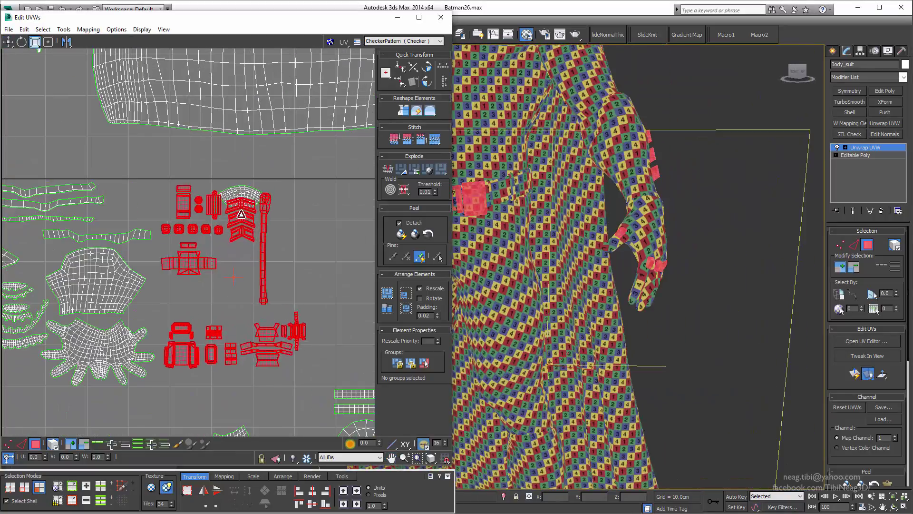
pyautogui.scroll(1, 234, 273)
pyautogui.scroll(1, 234, 274)
pyautogui.keyDown('alt'); pyautogui.moveTo(547, 237); pyautogui.dragTo(576, 245, button='middle'); pyautogui.keyUp('alt')
pyautogui.press('z')
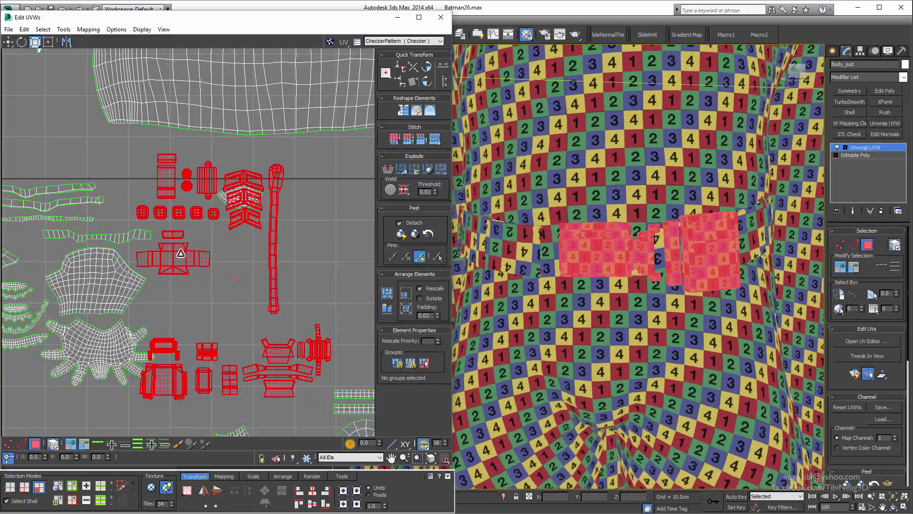
# Move the selected belt shells right, outside the UV tile
pyautogui.scroll(-1, 180, 253)
pyautogui.scroll(-1, 183, 254)
pyautogui.scroll(-2, 190, 257)
pyautogui.scroll(-1, 195, 260)
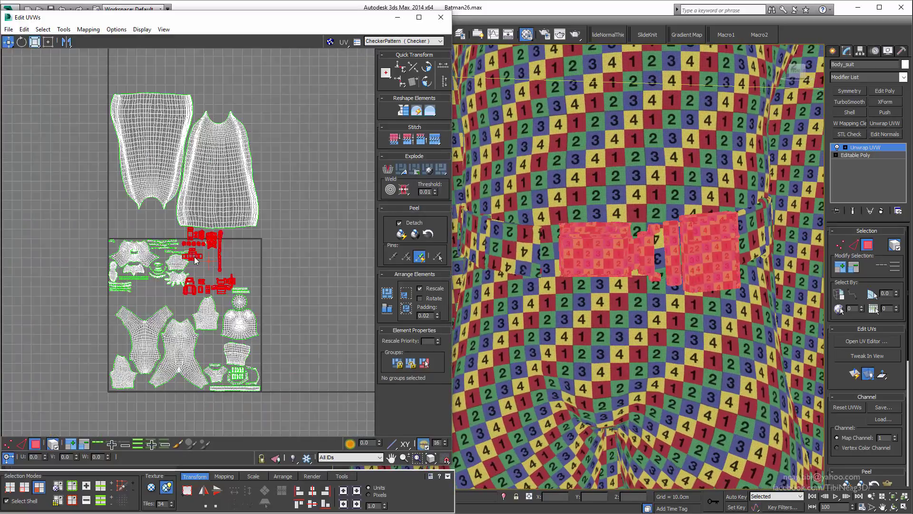
pyautogui.moveTo(197, 260); pyautogui.dragTo(279, 272)
pyautogui.scroll(-3, 602, 285)
pyautogui.keyDown('alt'); pyautogui.moveTo(602, 238); pyautogui.dragTo(604, 343, button='middle'); pyautogui.keyUp('alt')
# Move the foot sole shell among the small shells, then raise and rotate the stick shell horizontal
pyautogui.click(211, 243)
pyautogui.scroll(3, 210, 243)
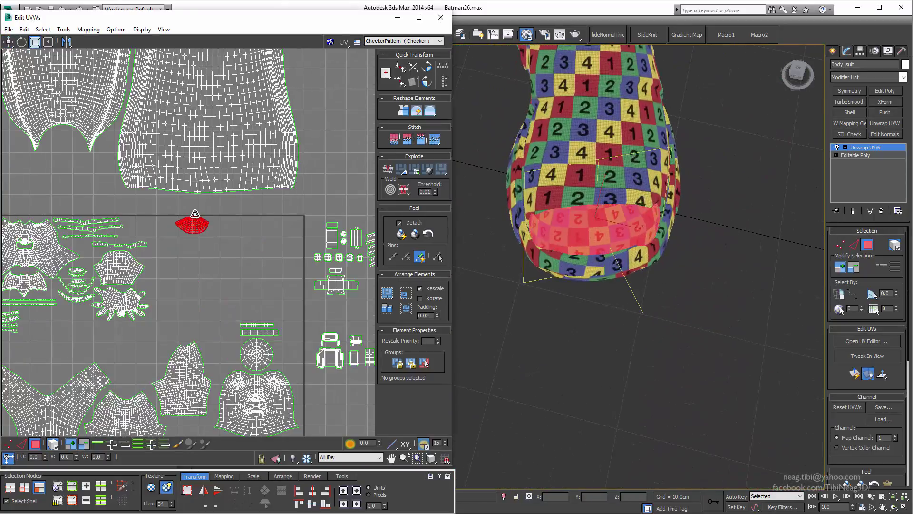
pyautogui.scroll(-2, 196, 220)
pyautogui.moveTo(139, 214); pyautogui.dragTo(282, 262)
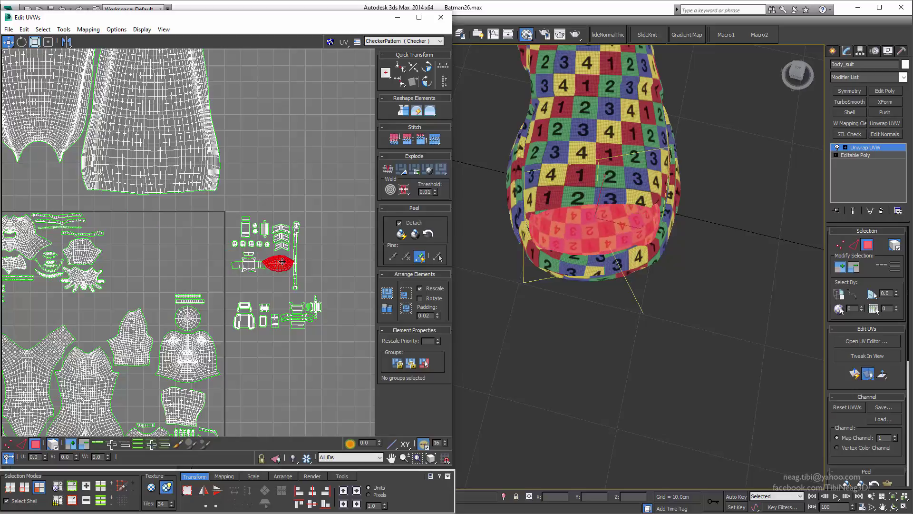
pyautogui.moveTo(281, 273); pyautogui.dragTo(277, 288, button='middle')
pyautogui.moveTo(294, 268); pyautogui.dragTo(297, 254)
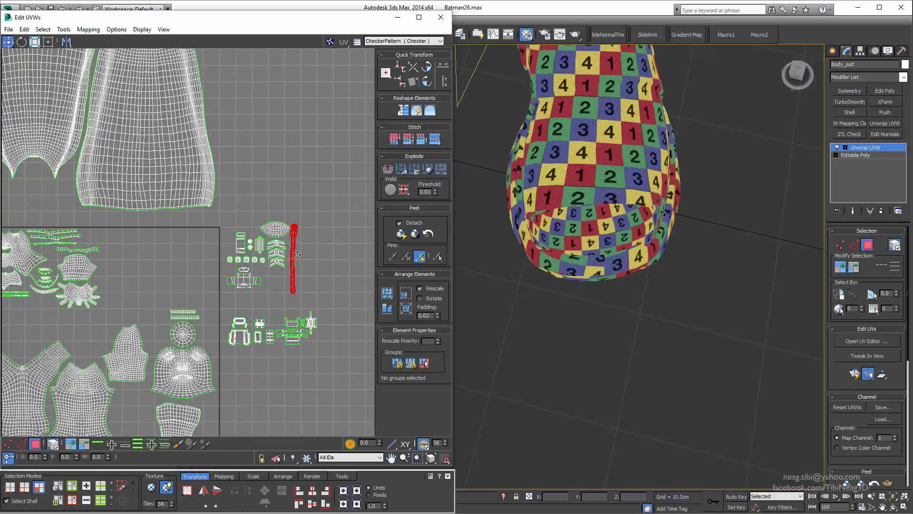
pyautogui.click(426, 73)
# Move the lips shell down and check the face and right-side shells, then deselect all
pyautogui.scroll(2, 275, 275)
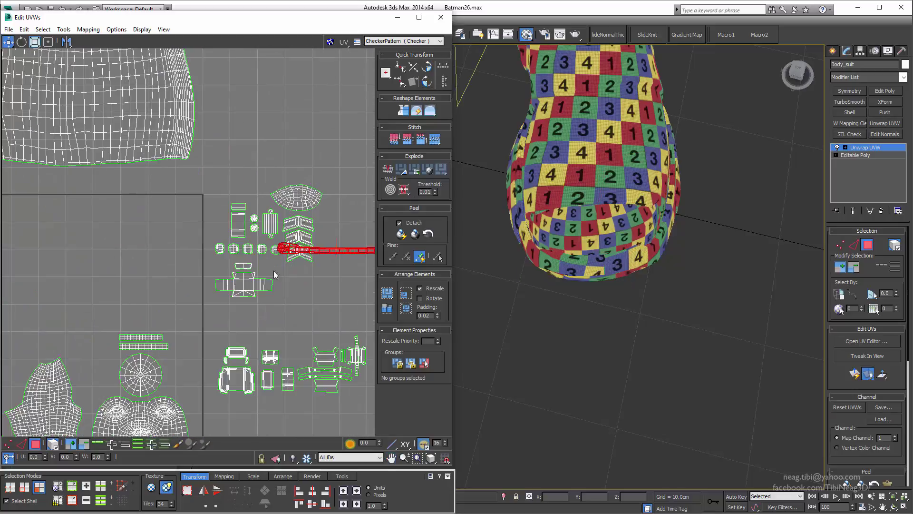
pyautogui.moveTo(297, 197)
pyautogui.mouseDown()
pyautogui.moveTo(306, 281)
pyautogui.moveTo(176, 270)
pyautogui.mouseUp()
pyautogui.scroll(-2, 235, 245)
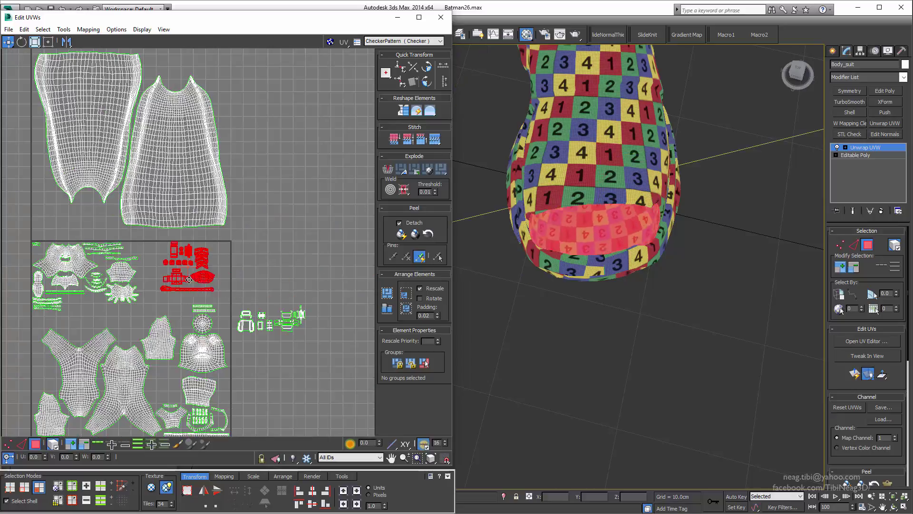
pyautogui.scroll(2, 107, 383)
pyautogui.click(268, 313)
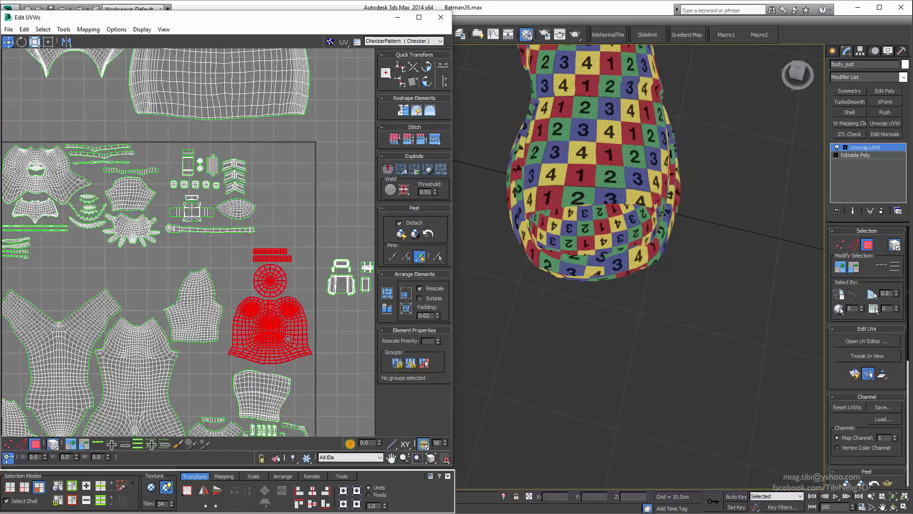
pyautogui.scroll(-2, 267, 313)
pyautogui.scroll(-1, 261, 266)
pyautogui.moveTo(340, 269); pyautogui.dragTo(261, 257)
pyautogui.moveTo(261, 257); pyautogui.dragTo(315, 272, button='middle')
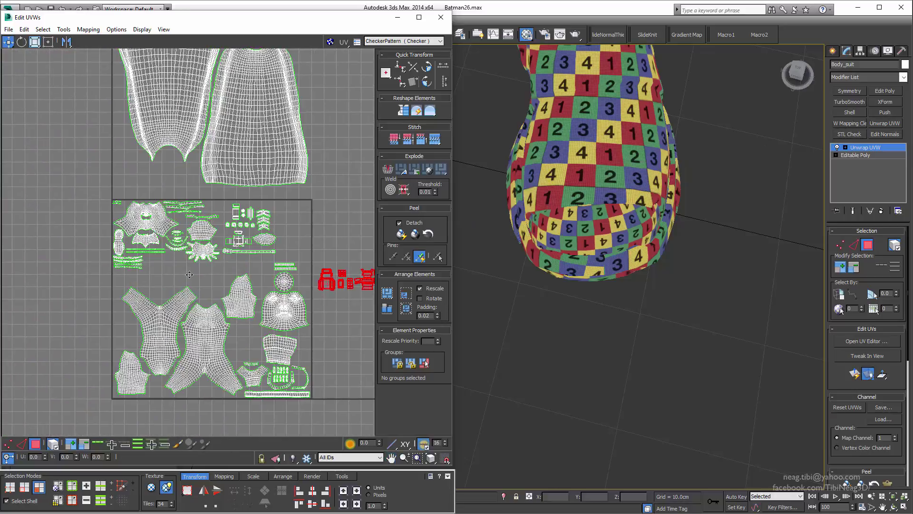
pyautogui.scroll(3, 161, 278)
pyautogui.scroll(4, 246, 254)
pyautogui.hotkey('ctrl', 'd')
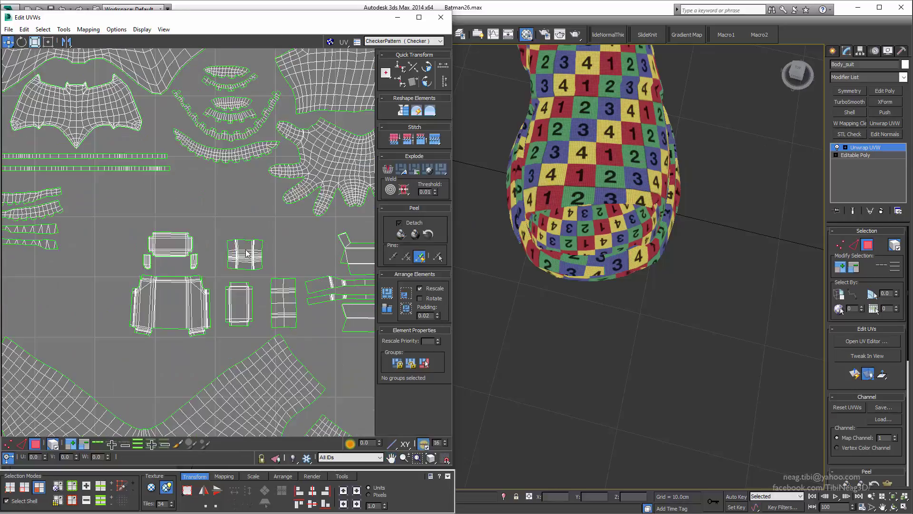
# Pull the small grid shells and a left group of shells together into one cluster
pyautogui.scroll(-2, 226, 247)
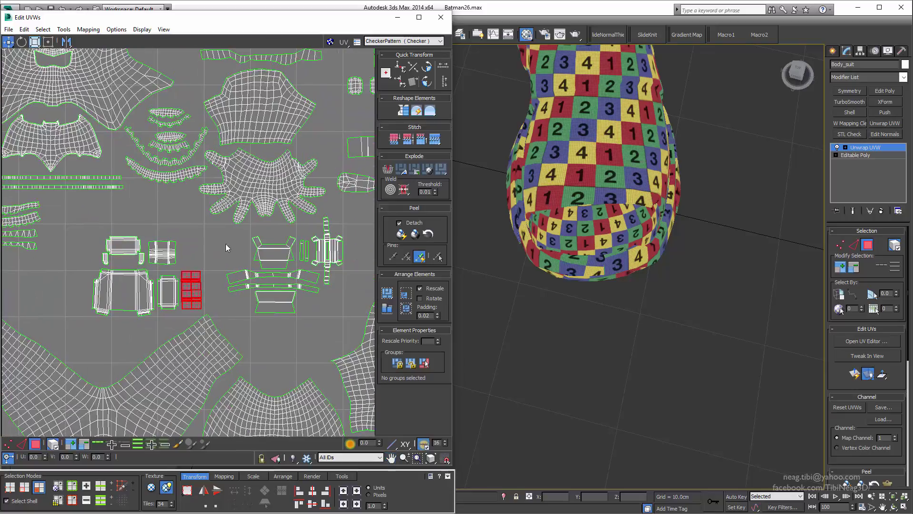
pyautogui.moveTo(250, 295)
pyautogui.mouseDown()
pyautogui.moveTo(115, 348)
pyautogui.moveTo(282, 344)
pyautogui.mouseUp()
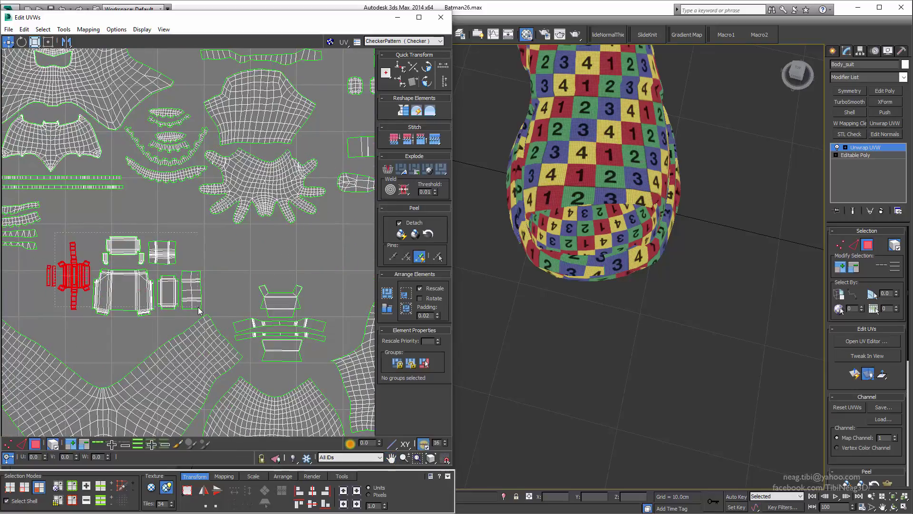
pyautogui.moveTo(199, 311); pyautogui.dragTo(199, 311)
pyautogui.moveTo(124, 295); pyautogui.dragTo(135, 255)
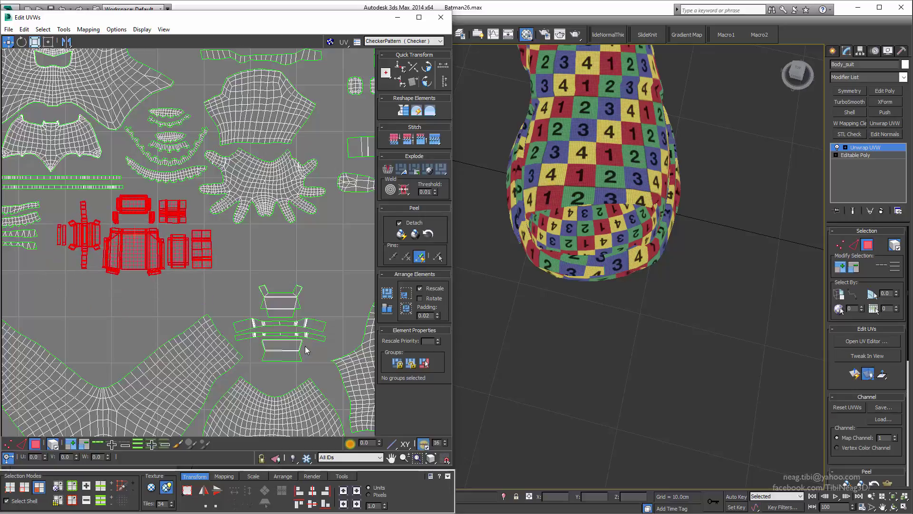
pyautogui.moveTo(306, 350); pyautogui.dragTo(282, 301)
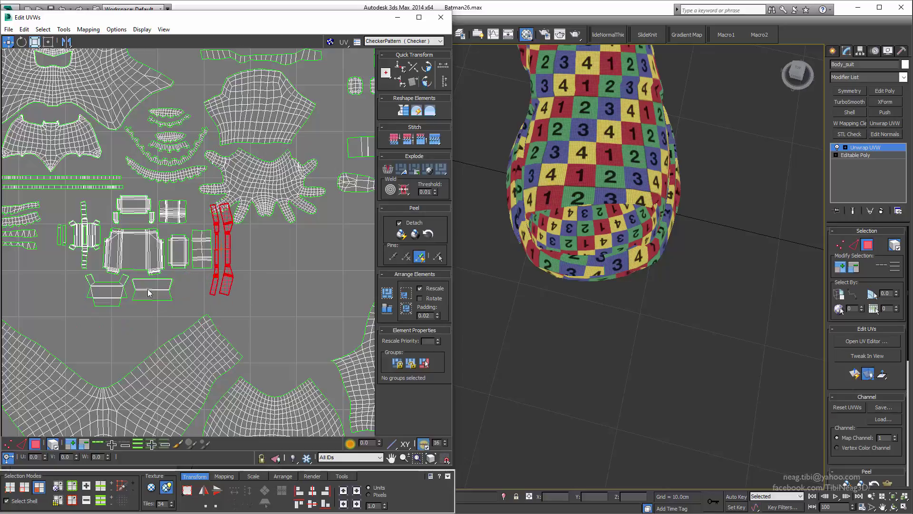
# Move the whole small-shell cluster into the tile's upper-right corner
pyautogui.moveTo(59, 234); pyautogui.dragTo(60, 234)
pyautogui.moveTo(152, 224); pyautogui.dragTo(224, 285)
pyautogui.scroll(-2, 173, 248)
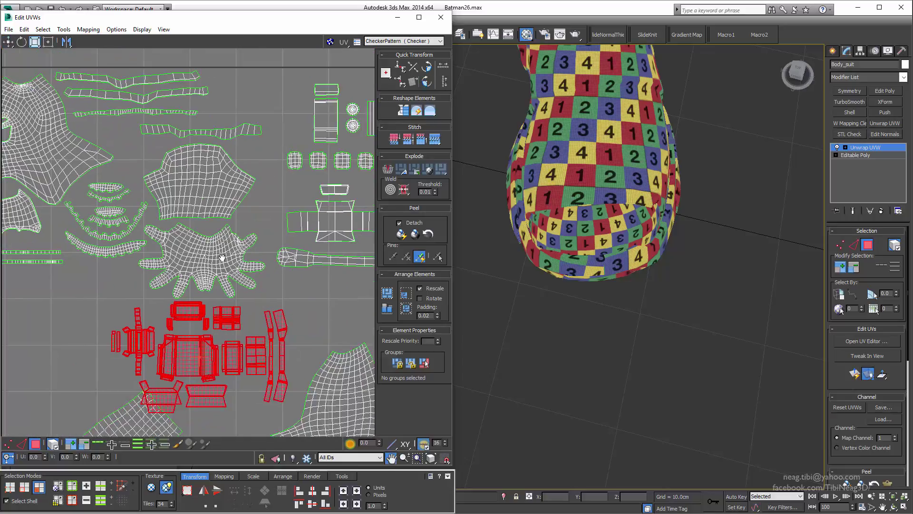
pyautogui.scroll(-2, 173, 249)
pyautogui.scroll(-1, 176, 283)
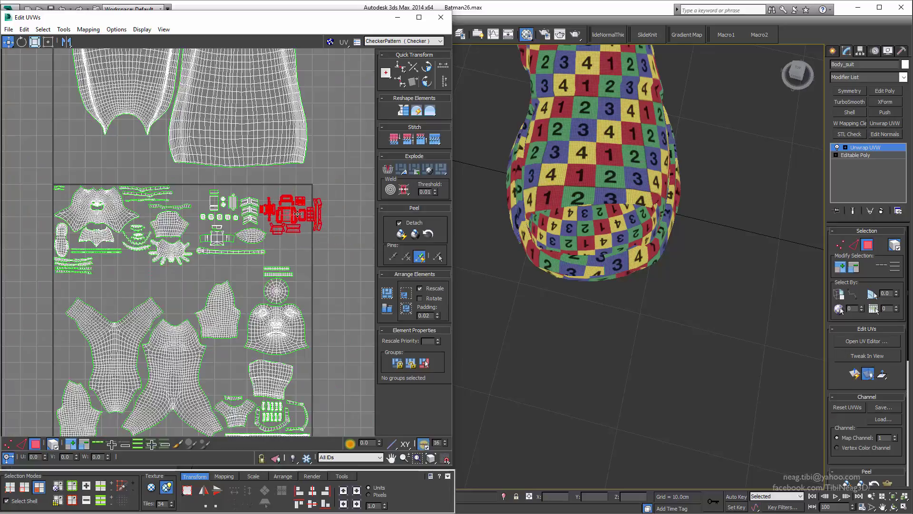
pyautogui.scroll(2, 196, 215)
# Shift the mask arc shells and the glove and upper shells down and left
pyautogui.scroll(2, 196, 238)
pyautogui.scroll(2, 197, 266)
pyautogui.click(210, 285)
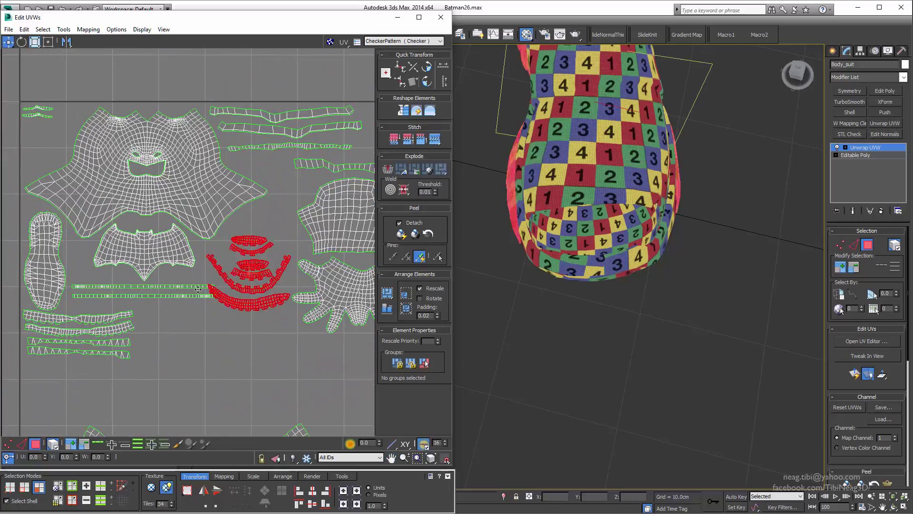
pyautogui.moveTo(198, 289); pyautogui.dragTo(133, 357)
pyautogui.moveTo(134, 357); pyautogui.dragTo(68, 373, button='middle')
pyautogui.moveTo(342, 200); pyautogui.dragTo(200, 376)
pyautogui.moveTo(285, 286)
pyautogui.mouseDown()
pyautogui.moveTo(224, 295)
pyautogui.moveTo(224, 283)
pyautogui.mouseUp()
# Move the thin strip shell and its neighbouring group of shells to the left
pyautogui.click(238, 183)
pyautogui.scroll(-2, 120, 203)
pyautogui.moveTo(289, 223); pyautogui.dragTo(208, 204, button='middle')
pyautogui.moveTo(308, 244); pyautogui.dragTo(281, 263, button='middle')
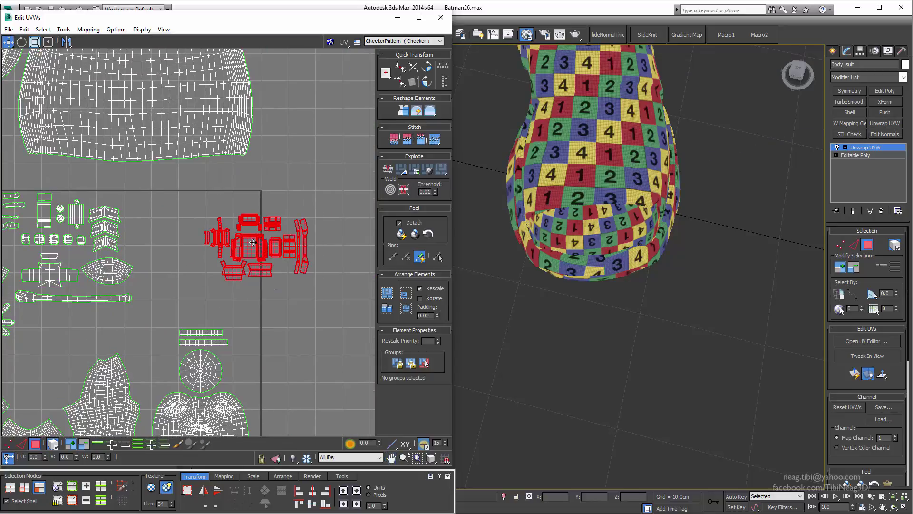
pyautogui.scroll(-3, 175, 226)
pyautogui.scroll(-2, 218, 241)
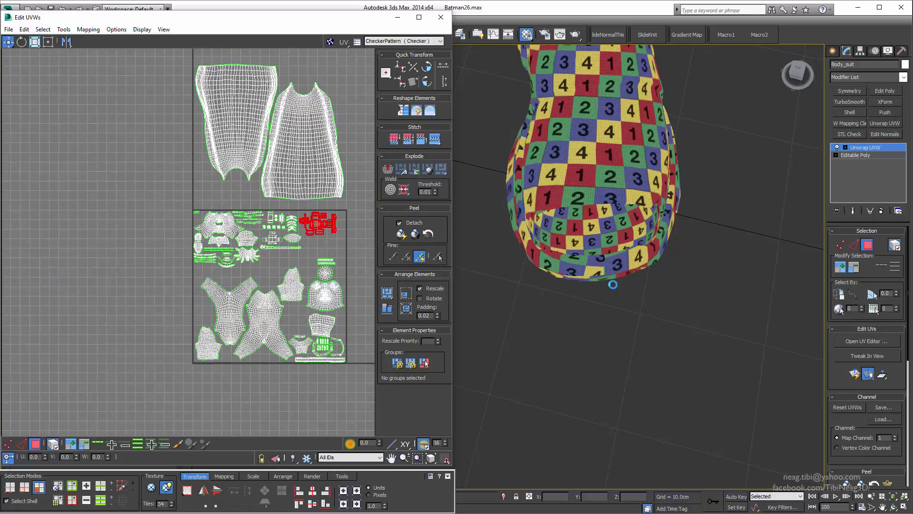
# Find the chest bat logo on the suit and scale its UV shell up
pyautogui.moveTo(586, 278)
pyautogui.mouseDown(button='middle')
pyautogui.moveTo(582, 302)
pyautogui.moveTo(547, 247)
pyautogui.moveTo(581, 253)
pyautogui.moveTo(562, 266)
pyautogui.mouseUp(button='middle')
pyautogui.scroll(5, 523, 238)
pyautogui.scroll(3, 562, 266)
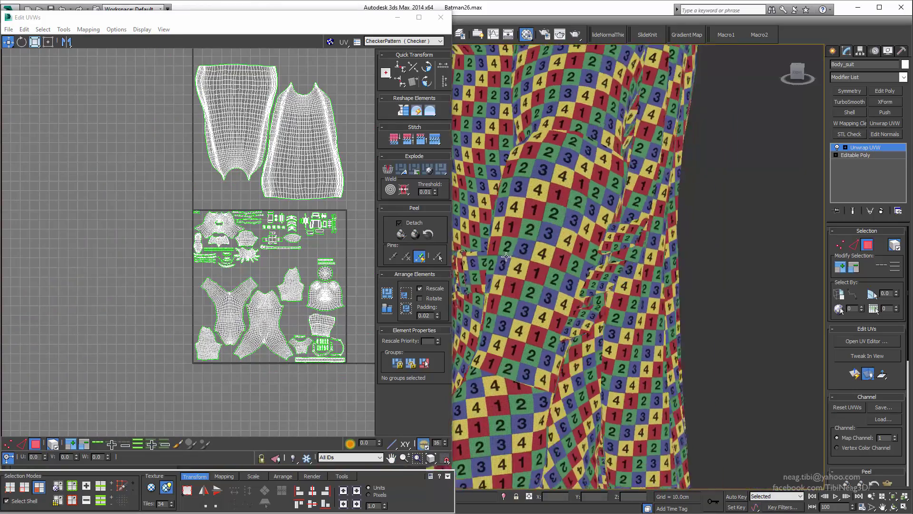
pyautogui.scroll(3, 333, 248)
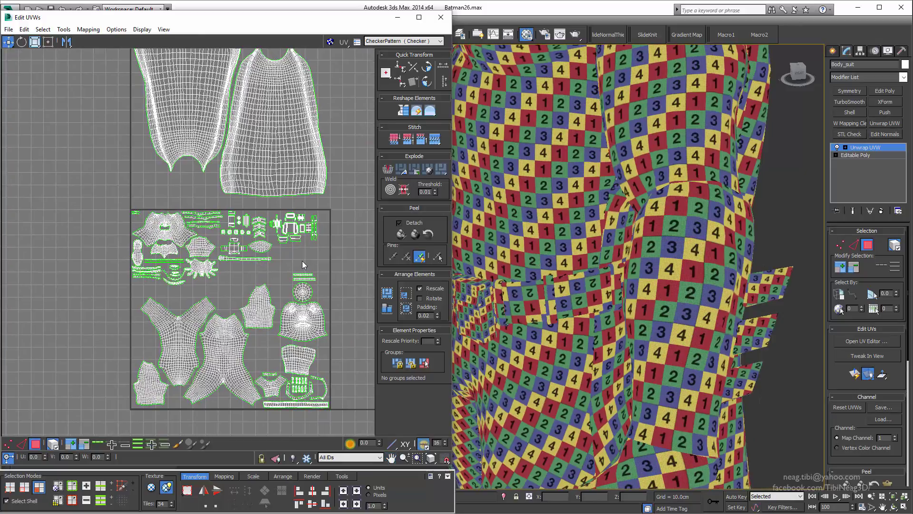
pyautogui.moveTo(592, 224)
pyautogui.keyDown('alt'); pyautogui.mouseDown(button='middle')
pyautogui.moveTo(634, 361)
pyautogui.moveTo(594, 333)
pyautogui.mouseUp(button='middle'); pyautogui.keyUp('alt')
pyautogui.scroll(-5, 634, 361)
pyautogui.scroll(3, 152, 250)
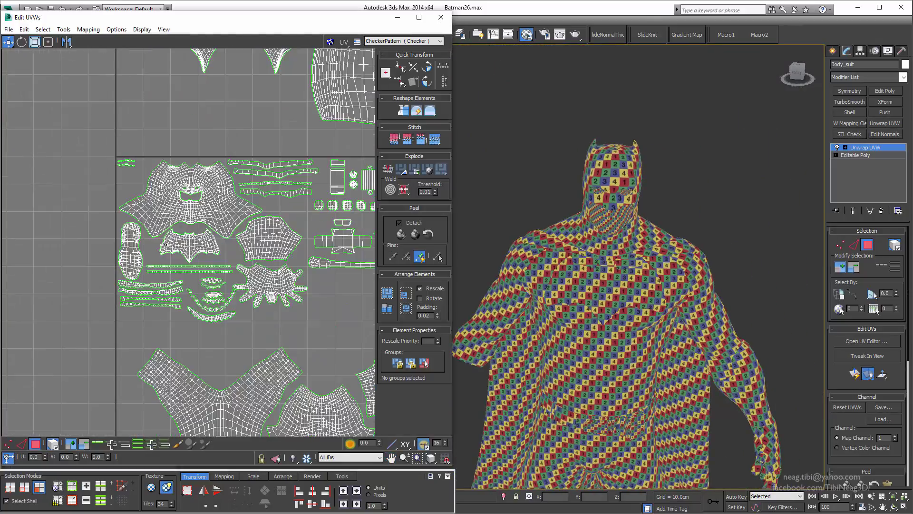
pyautogui.scroll(2, 147, 264)
pyautogui.press('e')
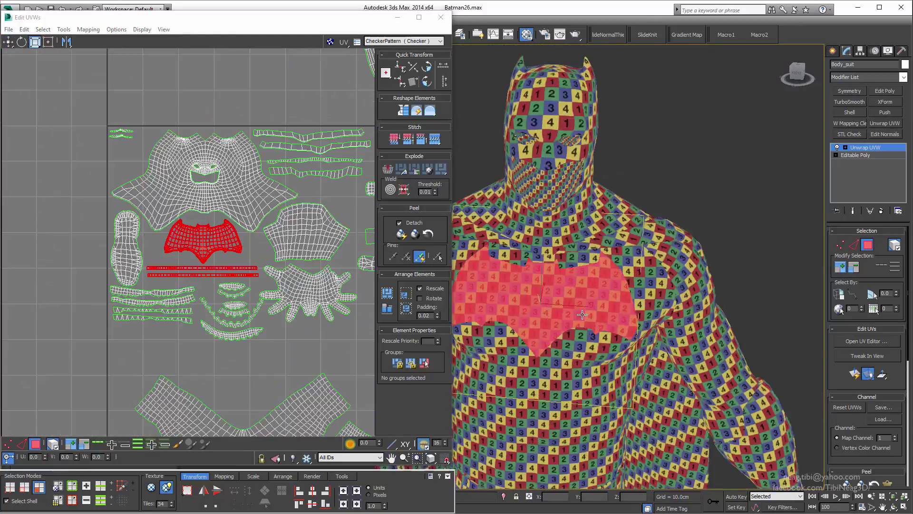
pyautogui.moveTo(217, 244); pyautogui.dragTo(217, 223)
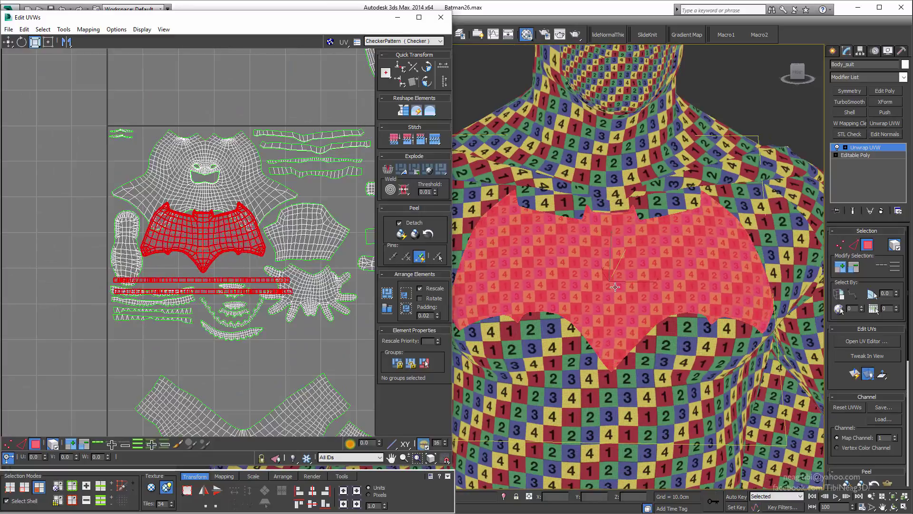
# Move the enlarged bat logo shell outside the tile to the left
pyautogui.scroll(-2, 207, 247)
pyautogui.press('w')
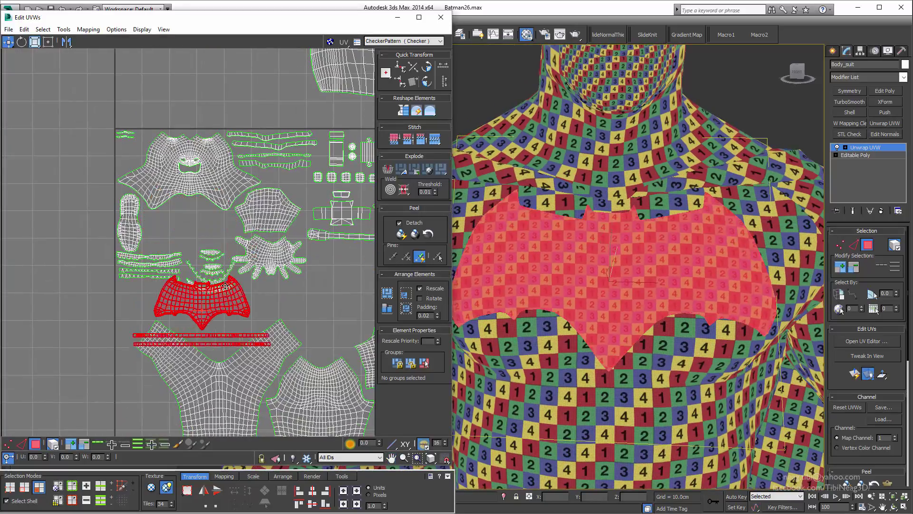
pyautogui.moveTo(166, 210); pyautogui.dragTo(176, 266)
pyautogui.scroll(1, 176, 267)
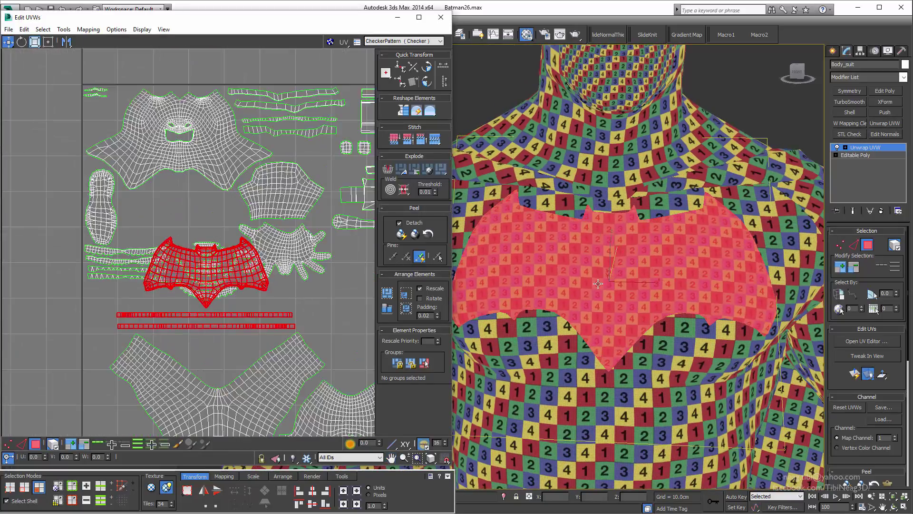
pyautogui.scroll(-2, 169, 281)
pyautogui.moveTo(170, 282); pyautogui.dragTo(72, 232)
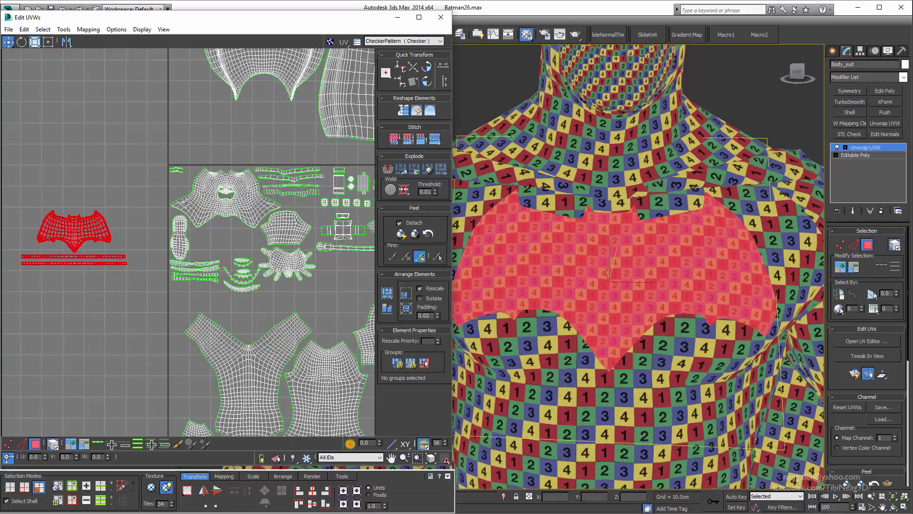
# Scale up the hood and neck shell and move it left of the tile above the bat logo
pyautogui.click(185, 202)
pyautogui.moveTo(210, 193); pyautogui.dragTo(199, 218, button='middle')
pyautogui.press('z')
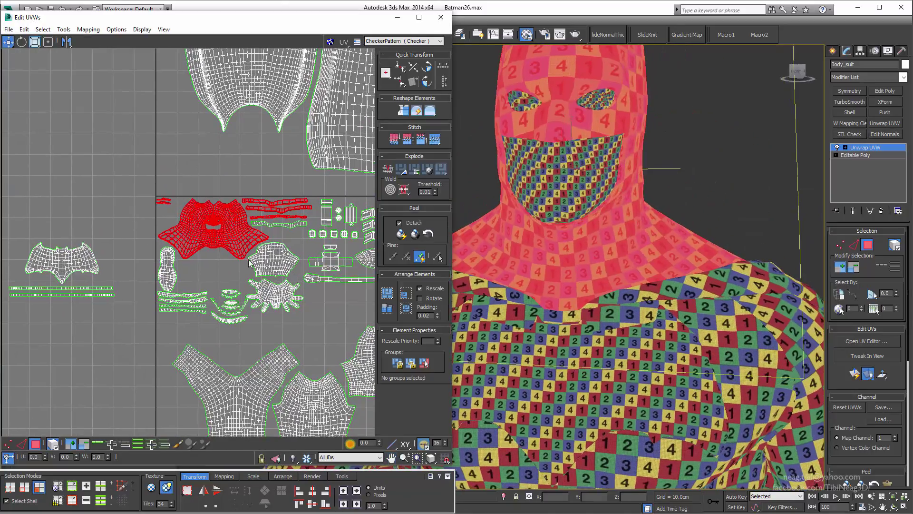
pyautogui.moveTo(233, 234); pyautogui.dragTo(657, 212)
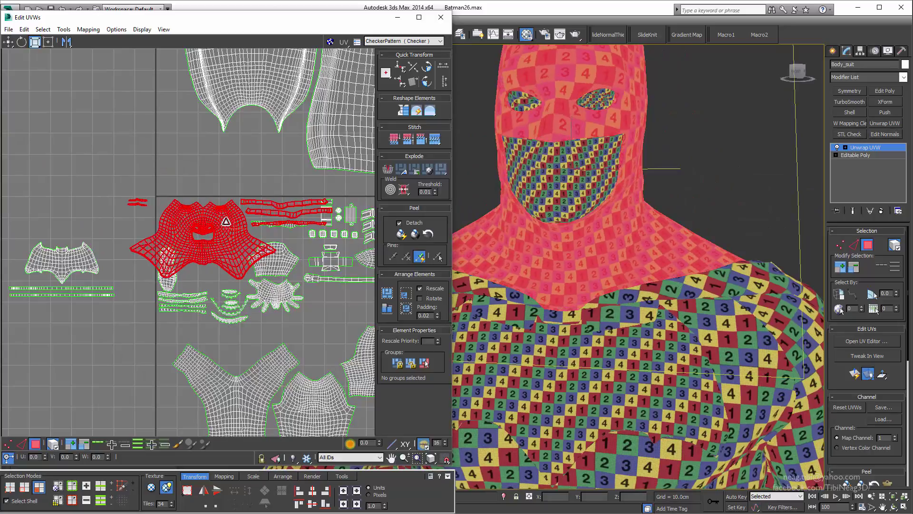
pyautogui.keyDown('alt'); pyautogui.moveTo(657, 212); pyautogui.dragTo(268, 221, button='middle'); pyautogui.keyUp('alt')
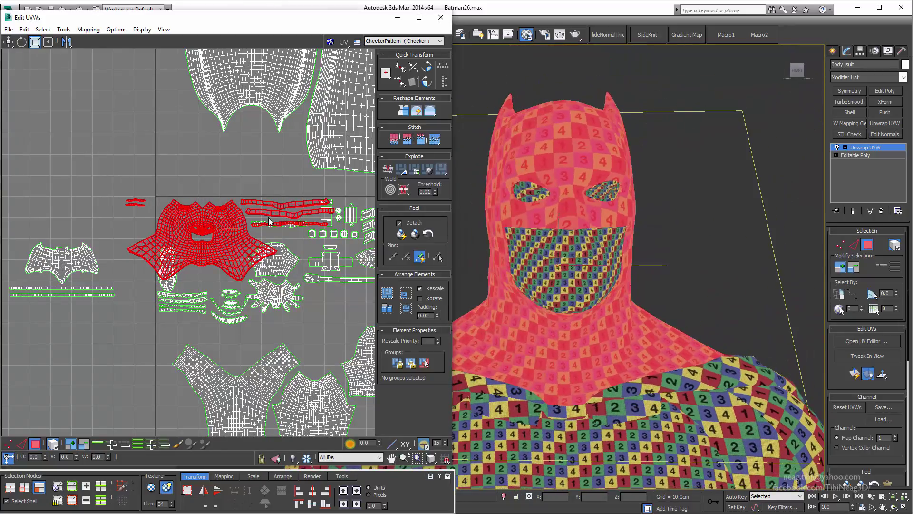
pyautogui.moveTo(230, 239)
pyautogui.mouseDown()
pyautogui.moveTo(121, 211)
pyautogui.moveTo(121, 198)
pyautogui.mouseUp()
pyautogui.scroll(-3, 230, 234)
pyautogui.press('w')
# Check the strip shells and all shells parked left of the tile, then clear the selection
pyautogui.scroll(4, 122, 200)
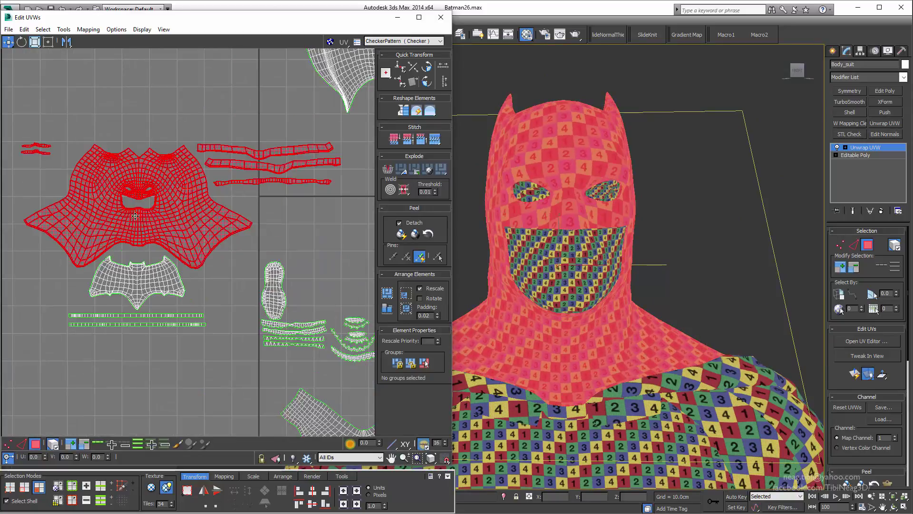
pyautogui.click(37, 171)
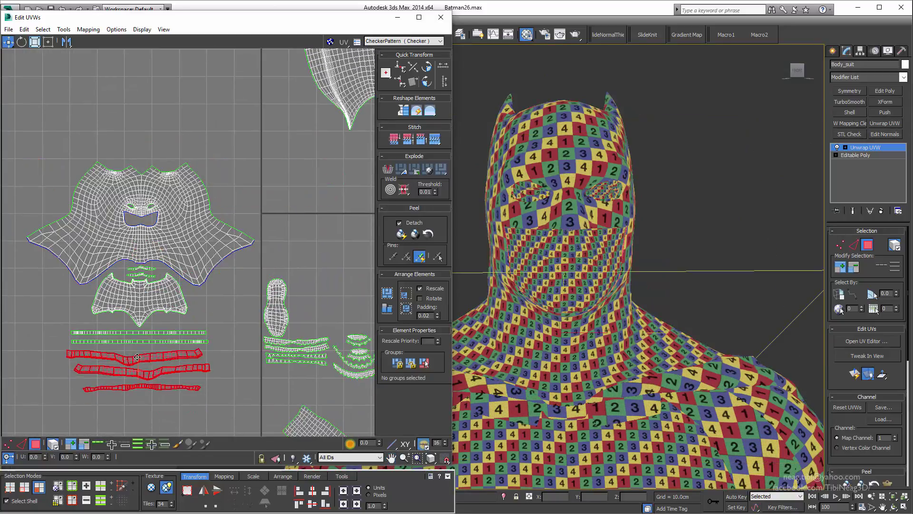
pyautogui.scroll(-3, 137, 357)
pyautogui.scroll(1, 155, 230)
pyautogui.moveTo(42, 398); pyautogui.dragTo(179, 58)
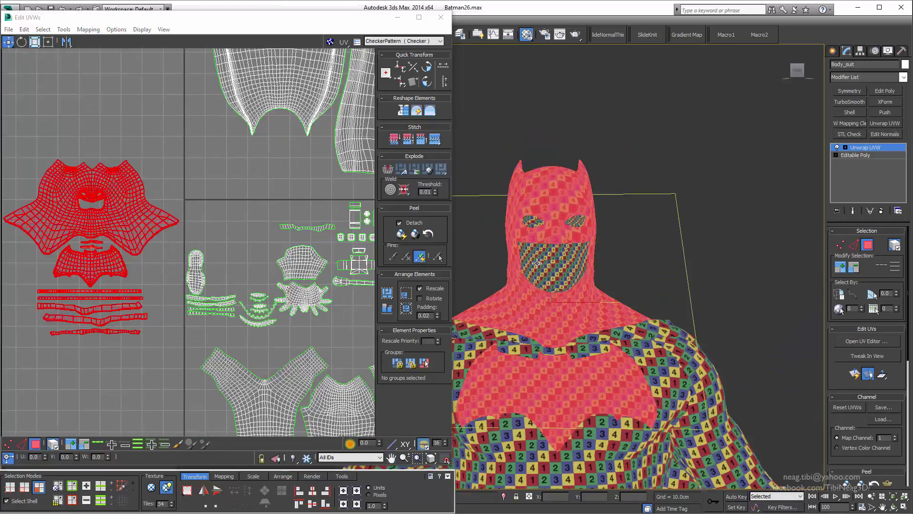
pyautogui.click(96, 409)
# Orbit and zoom the 3D view to inspect the head from three-quarter and top angles
pyautogui.moveTo(547, 229)
pyautogui.keyDown('alt'); pyautogui.mouseDown(button='middle')
pyautogui.moveTo(740, 244)
pyautogui.moveTo(557, 223)
pyautogui.moveTo(594, 247)
pyautogui.mouseUp(button='middle'); pyautogui.keyUp('alt')
pyautogui.scroll(3, 594, 248)
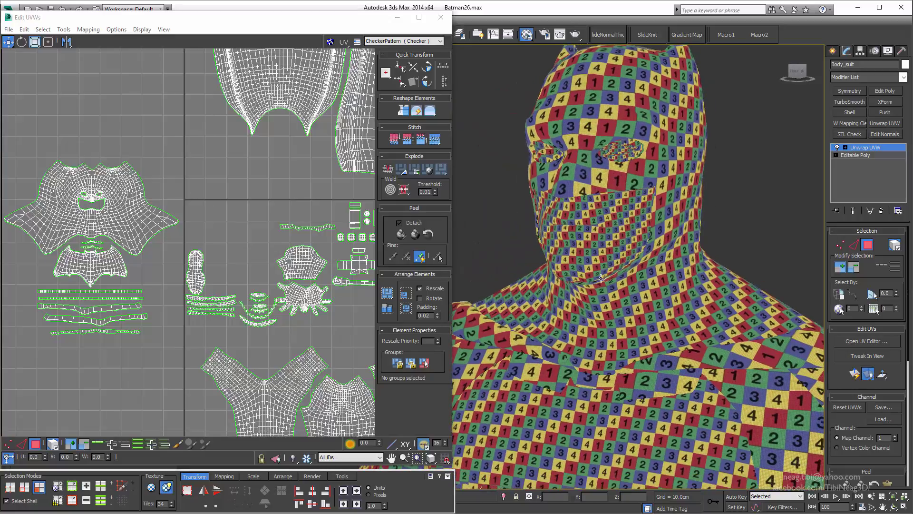
pyautogui.scroll(3, 102, 155)
pyautogui.scroll(3, 112, 155)
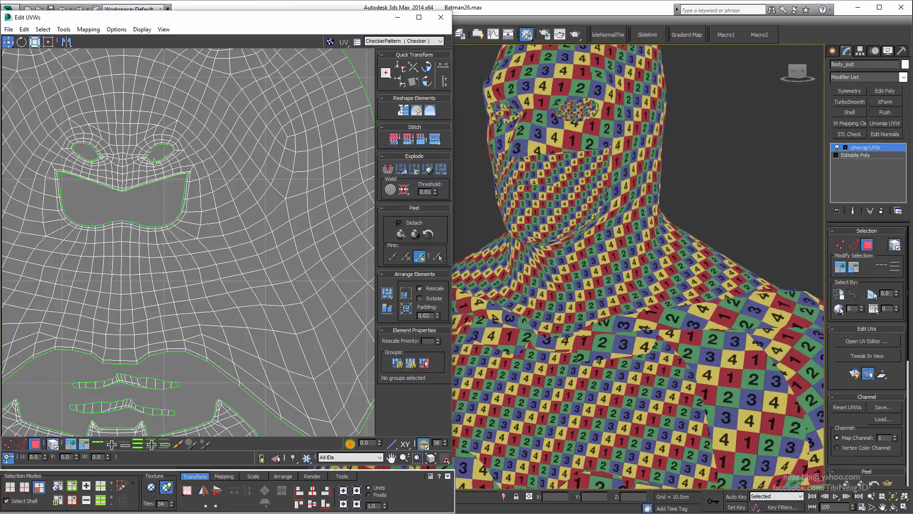
pyautogui.moveTo(571, 224)
pyautogui.keyDown('alt'); pyautogui.mouseDown(button='middle')
pyautogui.moveTo(561, 276)
pyautogui.moveTo(564, 191)
pyautogui.moveTo(618, 190)
pyautogui.mouseUp(button='middle'); pyautogui.keyUp('alt')
pyautogui.scroll(-3, 121, 230)
pyautogui.scroll(-2, 570, 214)
pyautogui.scroll(2, 682, 184)
pyautogui.scroll(-3, 682, 184)
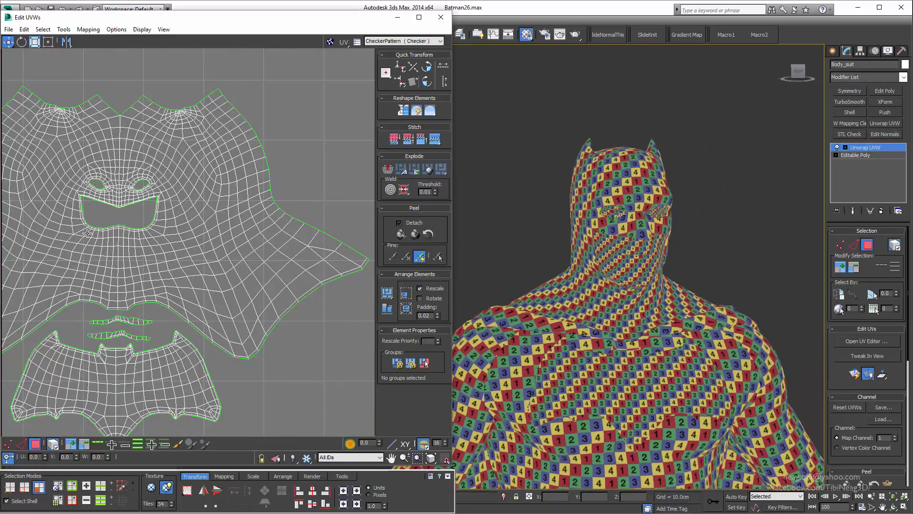
pyautogui.scroll(5, 114, 205)
pyautogui.scroll(2, 608, 250)
pyautogui.scroll(-2, 286, 212)
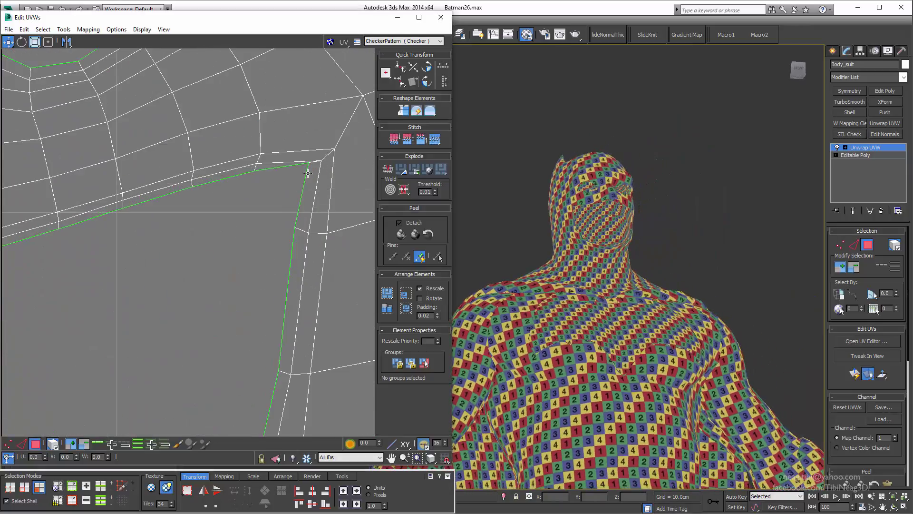
pyautogui.scroll(-3, 286, 212)
pyautogui.scroll(-3, 266, 229)
pyautogui.scroll(1, 244, 247)
pyautogui.scroll(2, 244, 246)
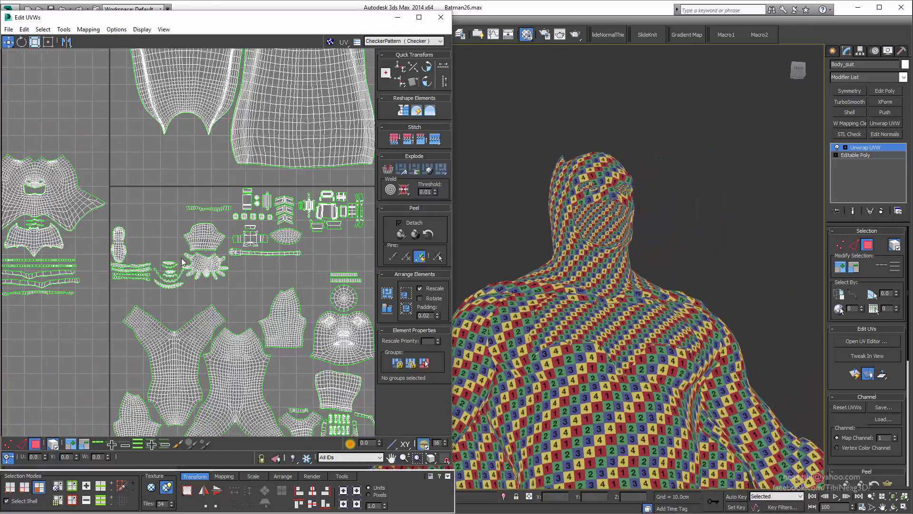
# Select the foot, large body and strip shells to see where they sit on the model
pyautogui.moveTo(181, 267)
pyautogui.mouseDown(button='middle')
pyautogui.moveTo(162, 284)
pyautogui.moveTo(176, 240)
pyautogui.mouseUp(button='middle')
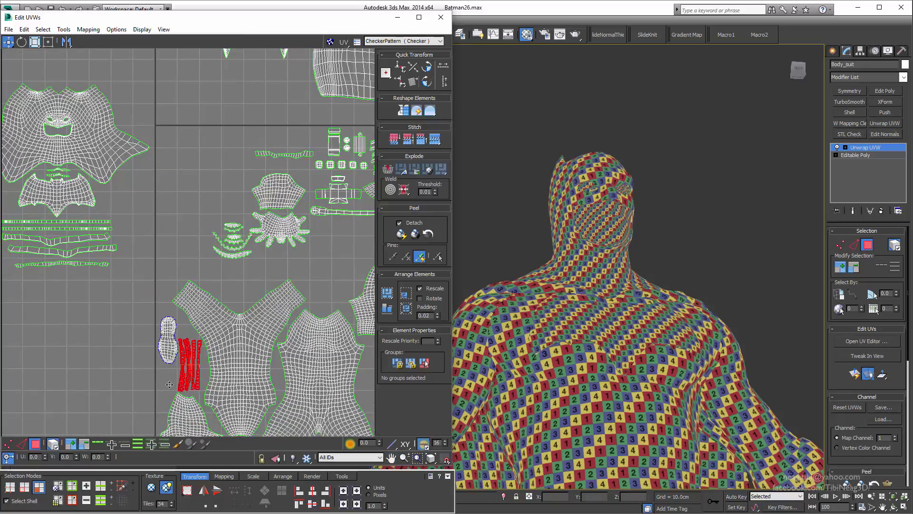
pyautogui.moveTo(234, 276); pyautogui.dragTo(210, 228, button='middle')
pyautogui.scroll(2, 190, 285)
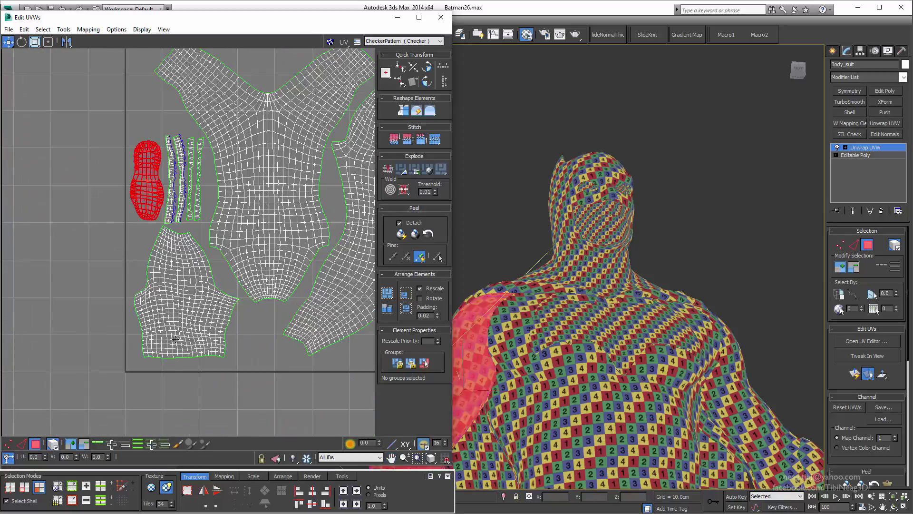
pyautogui.click(171, 342)
pyautogui.moveTo(170, 343); pyautogui.dragTo(152, 379, button='middle')
pyautogui.click(228, 238)
pyautogui.moveTo(229, 238); pyautogui.dragTo(232, 253, button='middle')
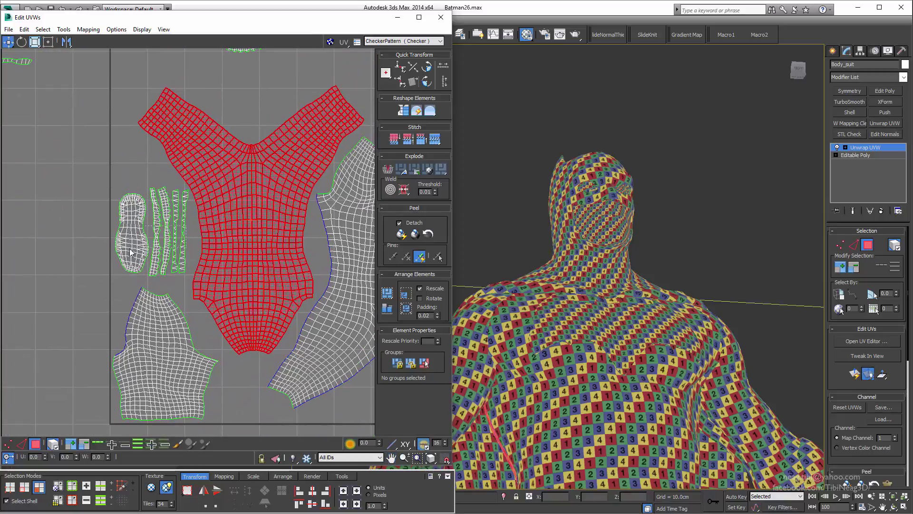
pyautogui.click(129, 260)
# Check the right-hand body shell and small bat emblem shells, then view all UV shells
pyautogui.scroll(-4, 167, 244)
pyautogui.scroll(2, 256, 112)
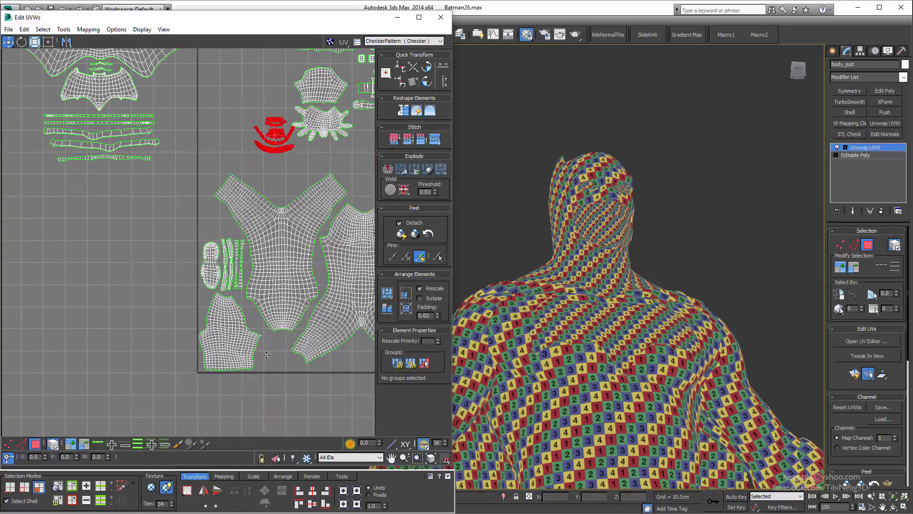
pyautogui.scroll(2, 277, 366)
pyautogui.scroll(1, 267, 285)
pyautogui.click(280, 281)
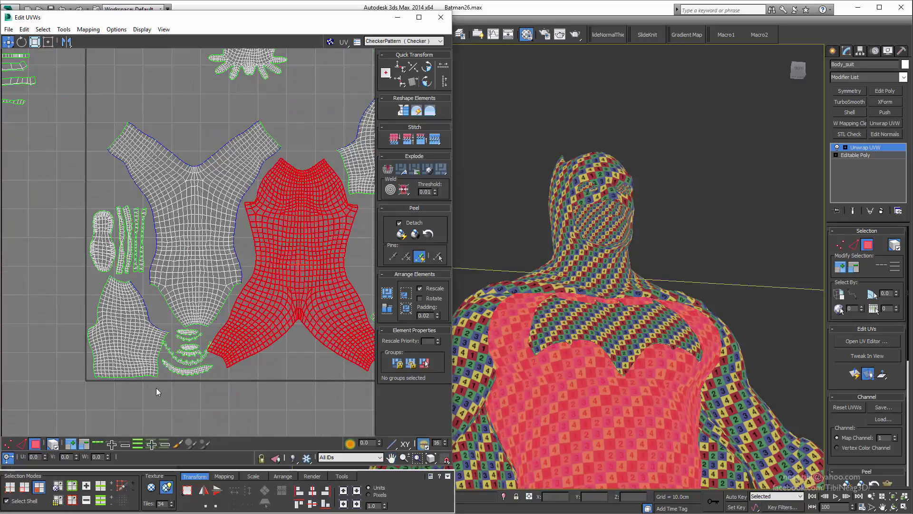
pyautogui.scroll(2, 217, 363)
pyautogui.moveTo(205, 296); pyautogui.dragTo(209, 299)
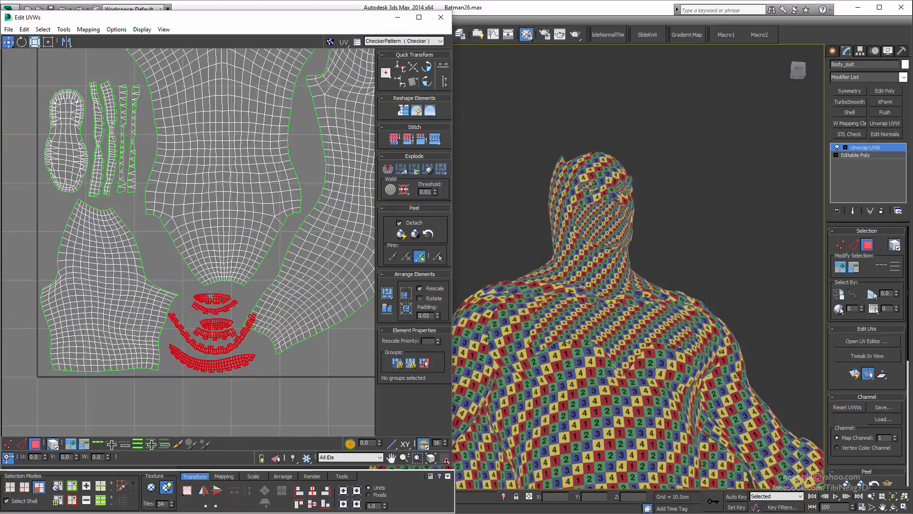
pyautogui.scroll(-3, 210, 296)
pyautogui.scroll(-2, 191, 333)
pyautogui.moveTo(212, 254)
pyautogui.mouseDown(button='middle')
pyautogui.moveTo(266, 302)
pyautogui.moveTo(280, 295)
pyautogui.mouseUp(button='middle')
pyautogui.scroll(2, 246, 321)
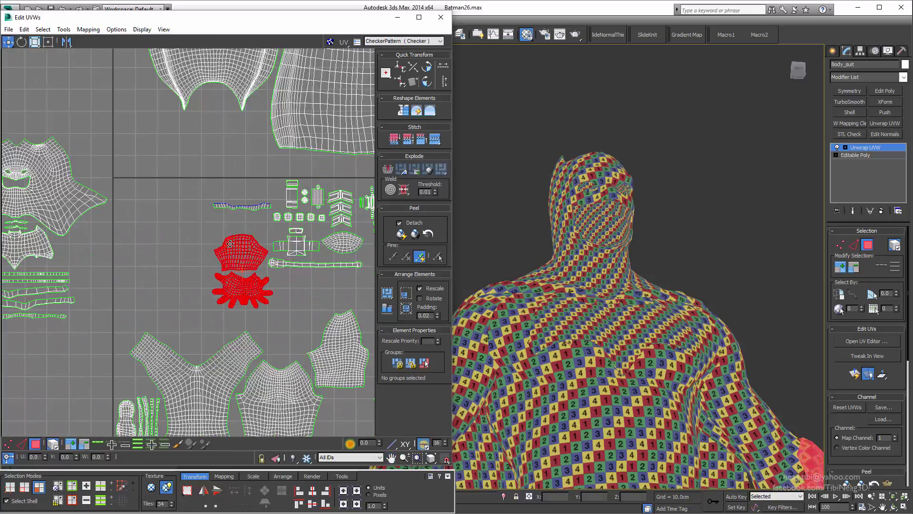
pyautogui.scroll(2, 243, 206)
# Locate the belt shell on the waist and switch the 3D view to wireframe
pyautogui.click(243, 209)
pyautogui.press('z')
pyautogui.moveTo(594, 286)
pyautogui.keyDown('alt'); pyautogui.mouseDown(button='middle')
pyautogui.moveTo(631, 338)
pyautogui.moveTo(523, 337)
pyautogui.moveTo(480, 309)
pyautogui.mouseUp(button='middle'); pyautogui.keyUp('alt')
pyautogui.press('F3')
pyautogui.scroll(3, 547, 335)
pyautogui.scroll(2, 509, 337)
pyautogui.scroll(1, 284, 232)
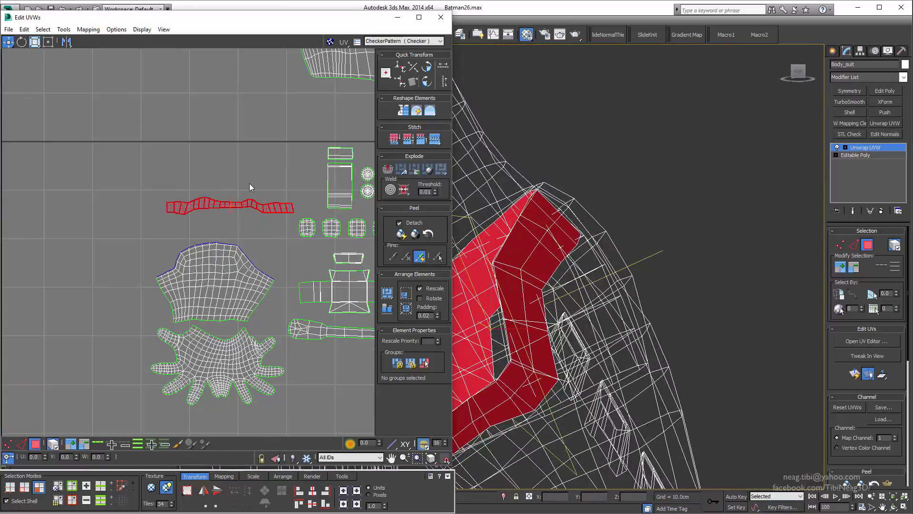
# Select the glove shell to see it on the model, then deselect it
pyautogui.click(223, 340)
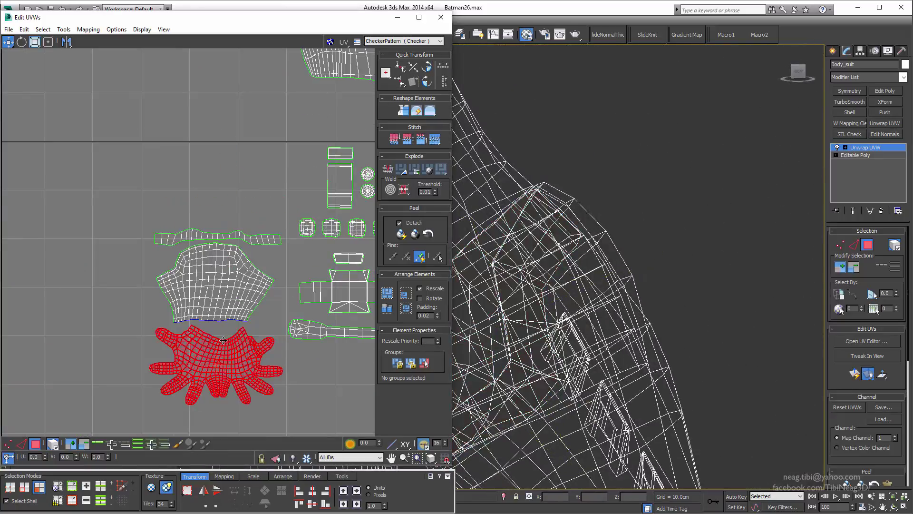
pyautogui.click(253, 329)
pyautogui.scroll(2, 242, 341)
pyautogui.scroll(-1, 239, 345)
pyautogui.scroll(-2, 224, 285)
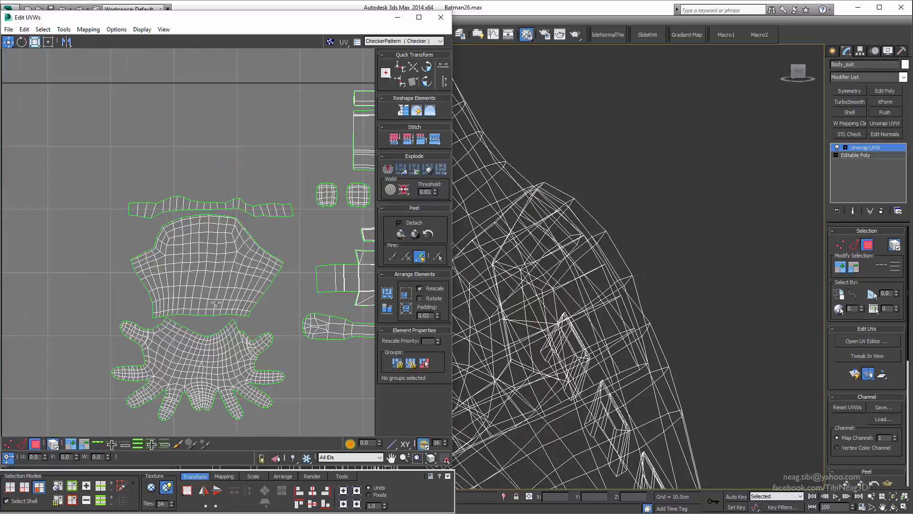
pyautogui.scroll(-2, 214, 248)
pyautogui.scroll(-1, 204, 223)
# Select a small shell and then the whole cluster of small shells to locate them
pyautogui.click(237, 259)
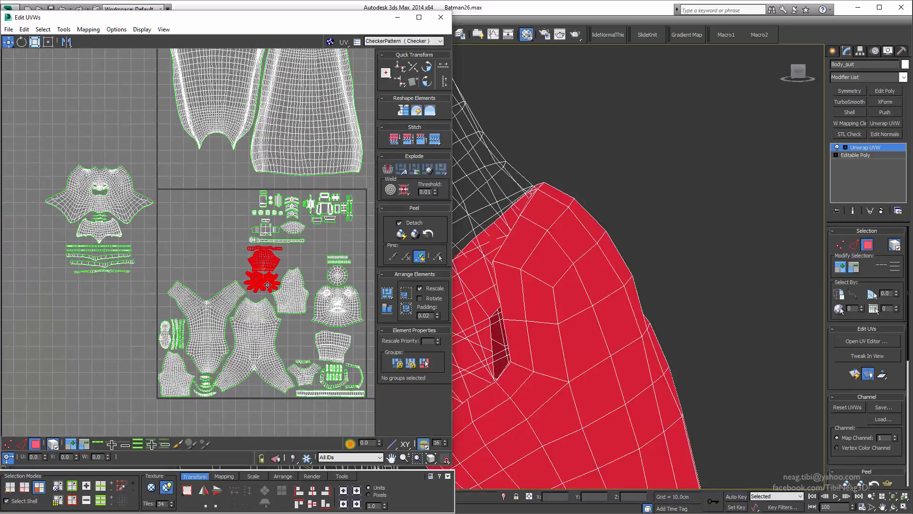
pyautogui.moveTo(265, 260); pyautogui.dragTo(248, 267, button='middle')
pyautogui.scroll(1, 329, 241)
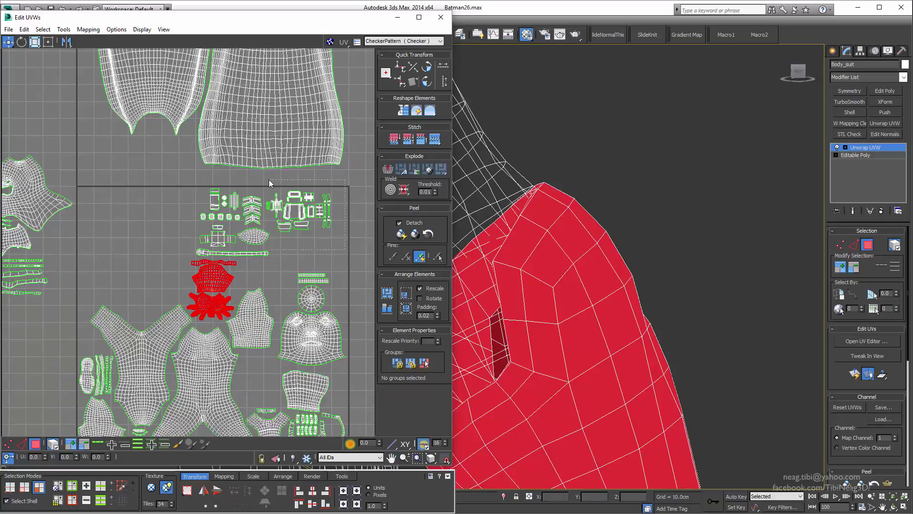
pyautogui.moveTo(346, 249); pyautogui.dragTo(280, 184)
pyautogui.scroll(1, 285, 209)
pyautogui.scroll(-1, 286, 209)
pyautogui.scroll(1, 314, 214)
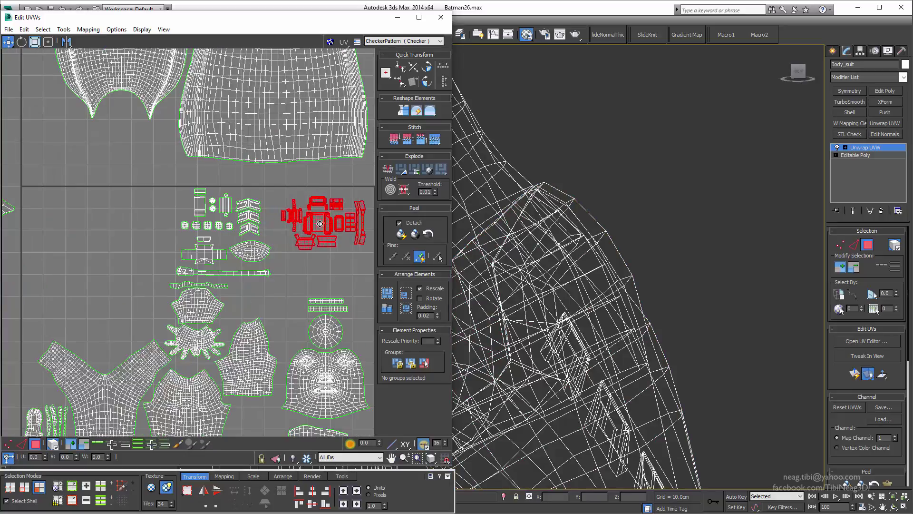
pyautogui.moveTo(322, 218); pyautogui.dragTo(284, 233, button='middle')
# Select the small accessory shell cluster and nudge it slightly right within the tile
pyautogui.moveTo(136, 228); pyautogui.dragTo(229, 227, button='middle')
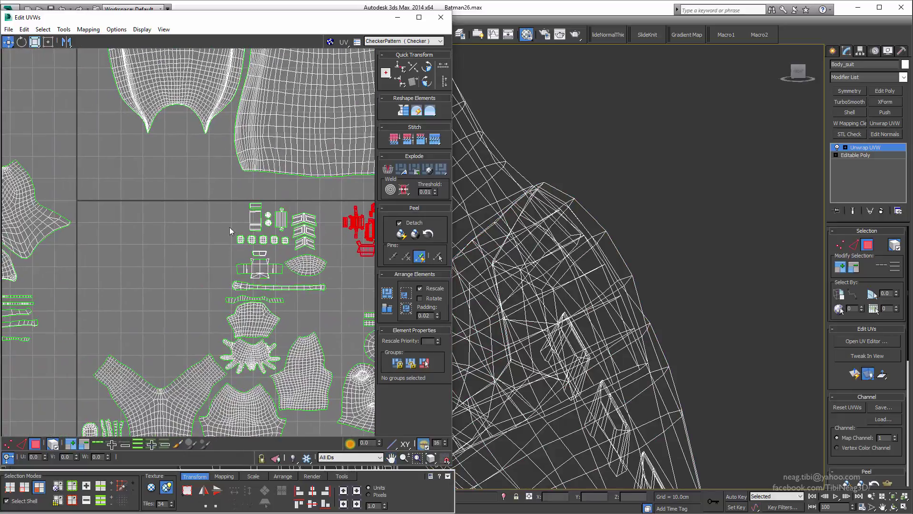
pyautogui.moveTo(320, 293); pyautogui.dragTo(320, 293)
pyautogui.moveTo(320, 293); pyautogui.dragTo(227, 289, button='middle')
pyautogui.moveTo(220, 263); pyautogui.dragTo(237, 262)
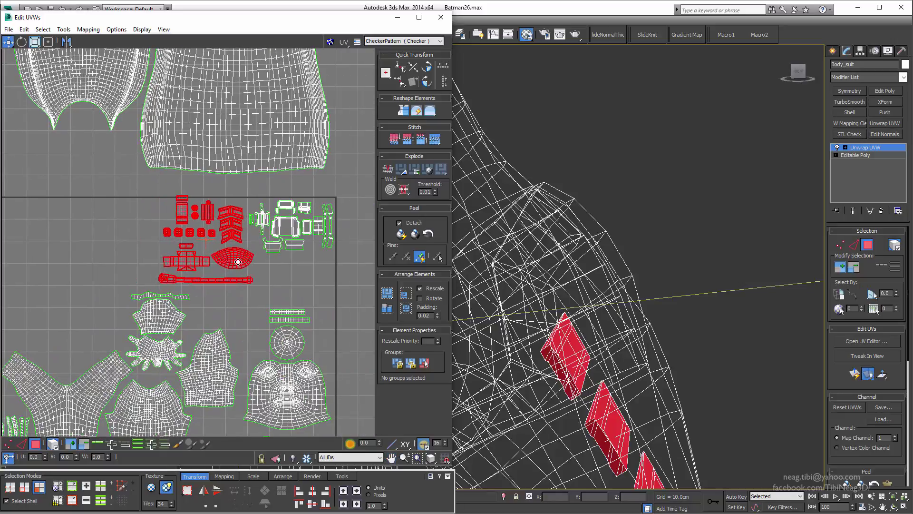
pyautogui.scroll(-2, 238, 261)
pyautogui.moveTo(238, 261); pyautogui.dragTo(265, 270, button='middle')
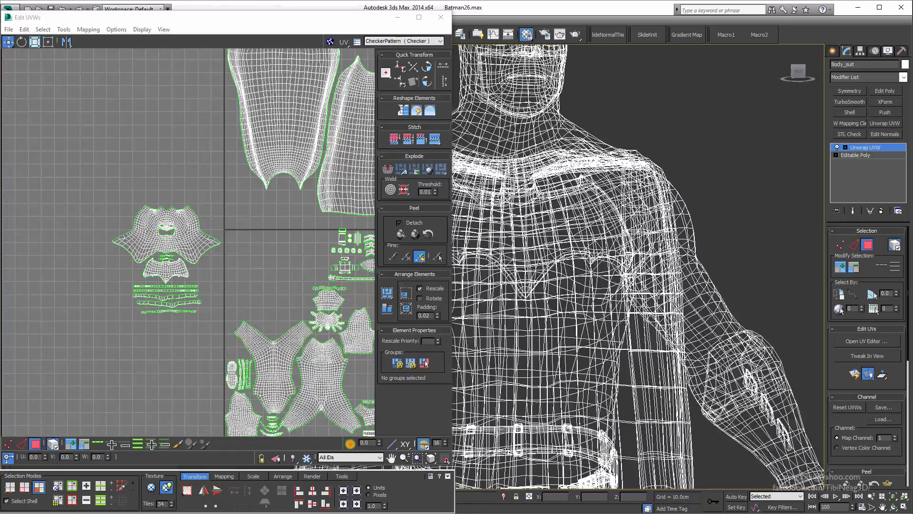
# Select the head mask shell and move it to the right
pyautogui.moveTo(201, 262); pyautogui.dragTo(333, 264)
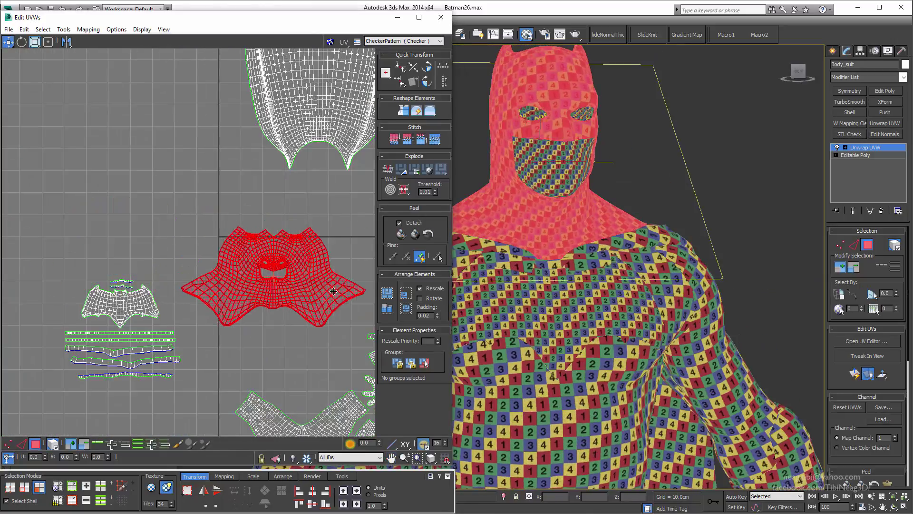
pyautogui.moveTo(333, 264); pyautogui.dragTo(232, 250, button='middle')
pyautogui.moveTo(204, 239); pyautogui.dragTo(258, 290)
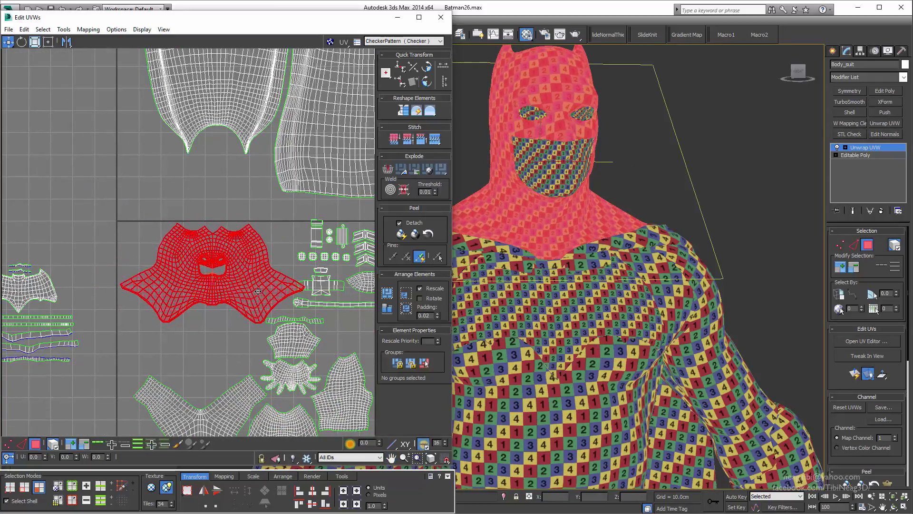
pyautogui.scroll(2, 259, 289)
pyautogui.moveTo(259, 290); pyautogui.dragTo(113, 258, button='middle')
# Move the head's thin strip shells to sit under the head shell
pyautogui.click(113, 258)
pyautogui.moveTo(264, 251); pyautogui.dragTo(268, 224, button='middle')
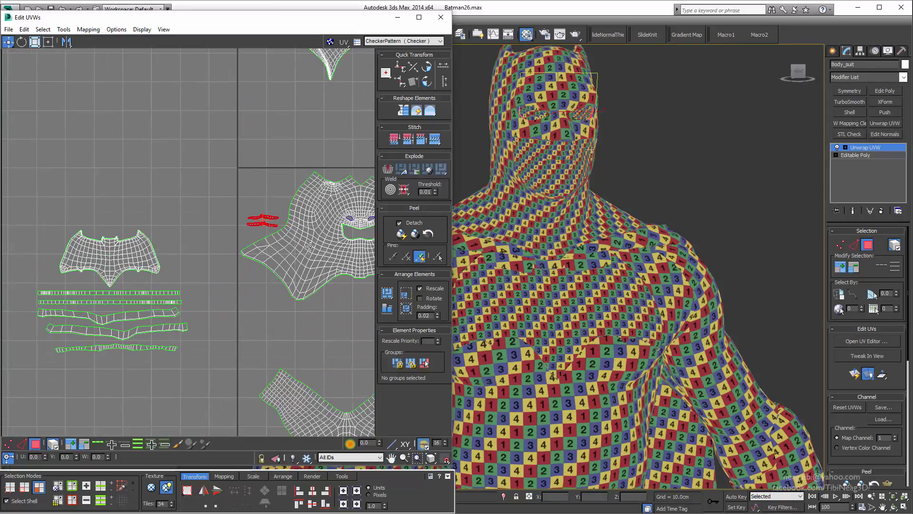
pyautogui.click(362, 213)
pyautogui.moveTo(132, 313); pyautogui.dragTo(331, 288)
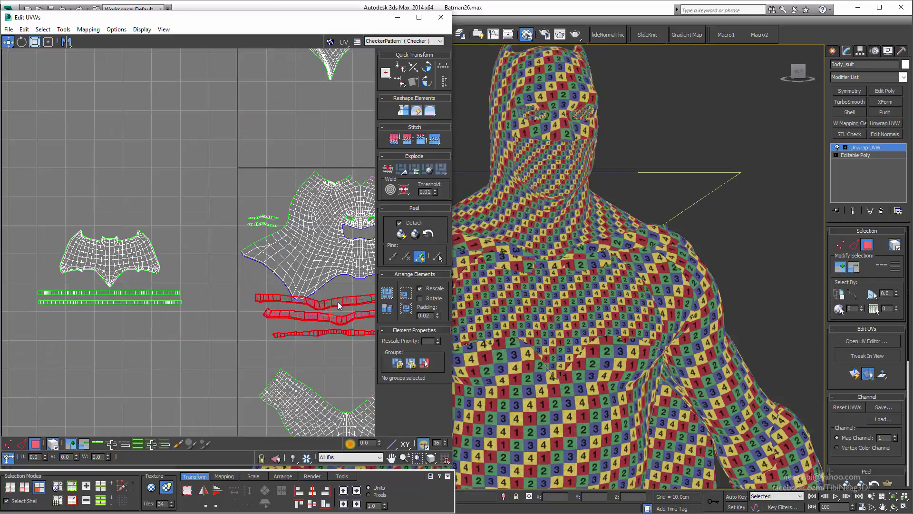
pyautogui.moveTo(363, 309); pyautogui.dragTo(229, 300, button='middle')
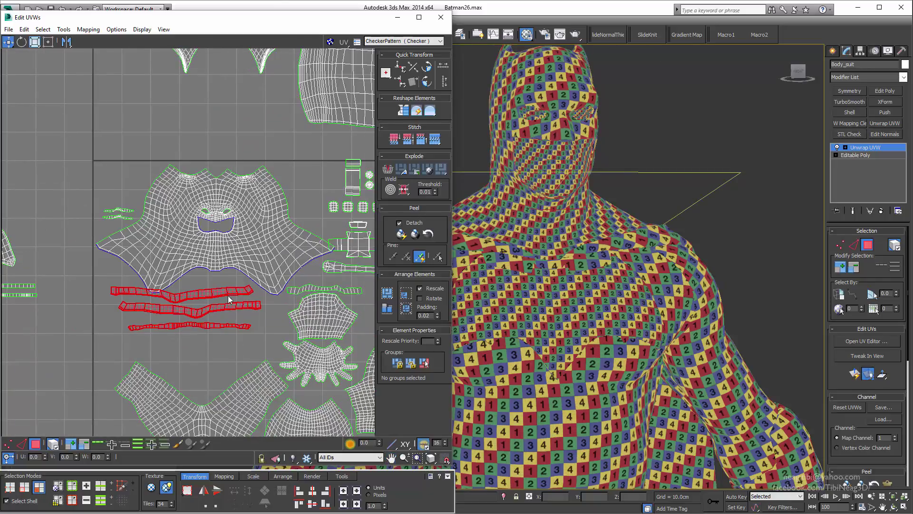
pyautogui.click(218, 355)
# Place the arm shell in the bottom-right gap and shift the head group down-left
pyautogui.scroll(-2, 218, 355)
pyautogui.scroll(-2, 238, 333)
pyautogui.scroll(-1, 256, 316)
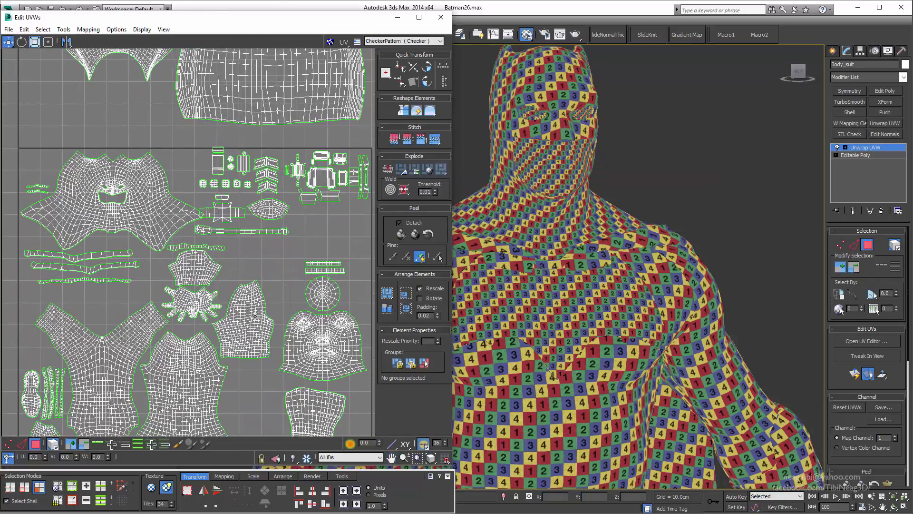
pyautogui.click(255, 316)
pyautogui.moveTo(255, 317); pyautogui.dragTo(212, 236, button='middle')
pyautogui.moveTo(217, 254); pyautogui.dragTo(309, 347)
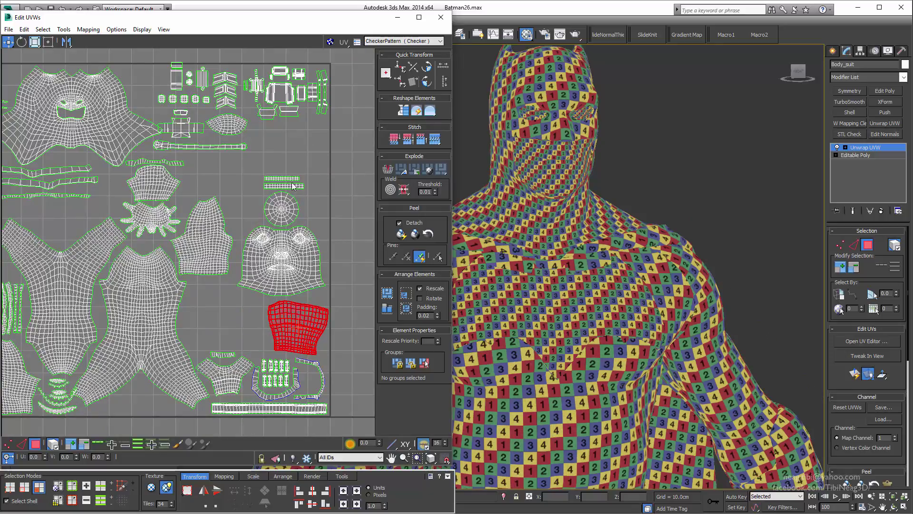
pyautogui.moveTo(269, 251); pyautogui.dragTo(212, 315)
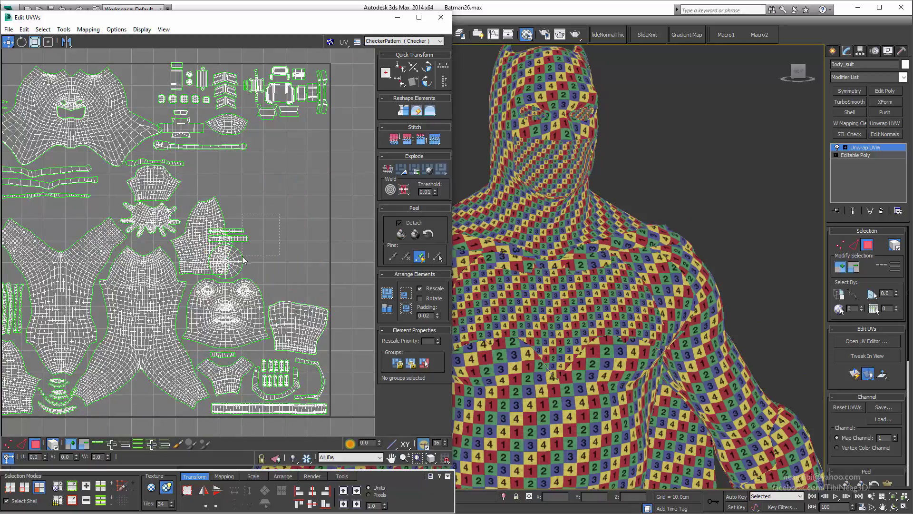
# Move the bat chest emblem shell and its strips into the empty right area of the tile
pyautogui.moveTo(142, 215)
pyautogui.mouseDown(button='middle')
pyautogui.moveTo(182, 281)
pyautogui.moveTo(108, 334)
pyautogui.mouseUp(button='middle')
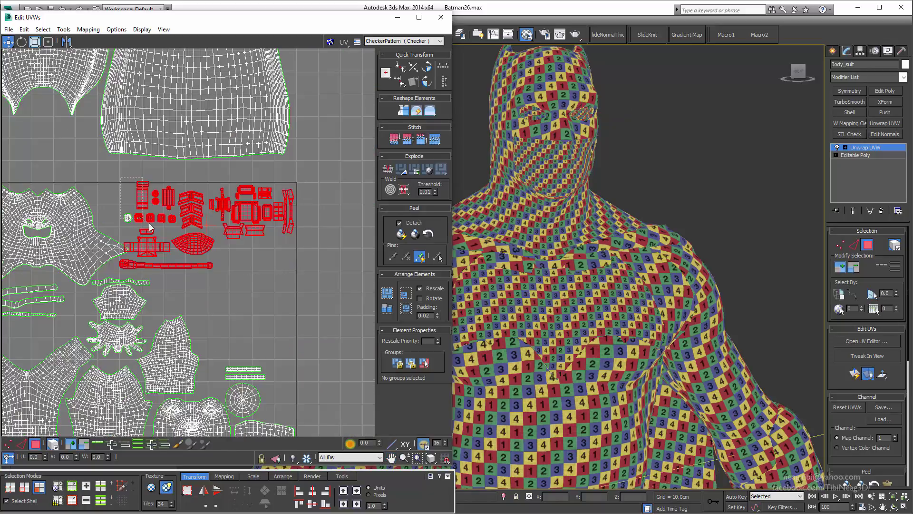
pyautogui.scroll(-3, 164, 248)
pyautogui.scroll(-2, 61, 241)
pyautogui.scroll(2, 91, 252)
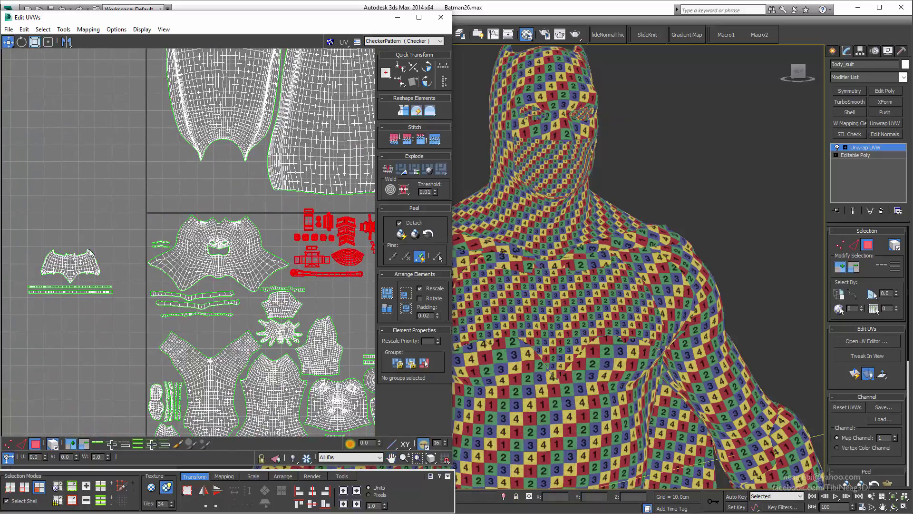
pyautogui.scroll(1, 21, 253)
pyautogui.click(21, 253)
pyautogui.moveTo(21, 253); pyautogui.dragTo(332, 303)
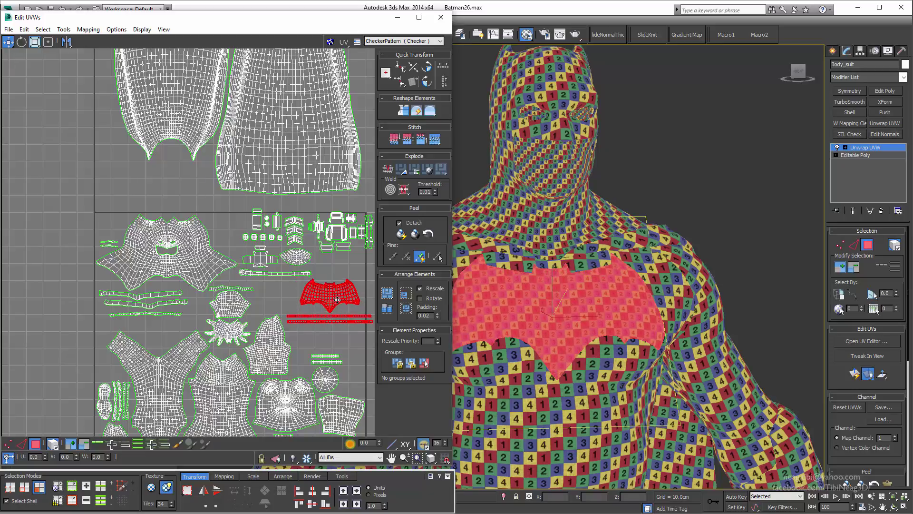
pyautogui.scroll(-2, 339, 301)
pyautogui.scroll(-2, 233, 287)
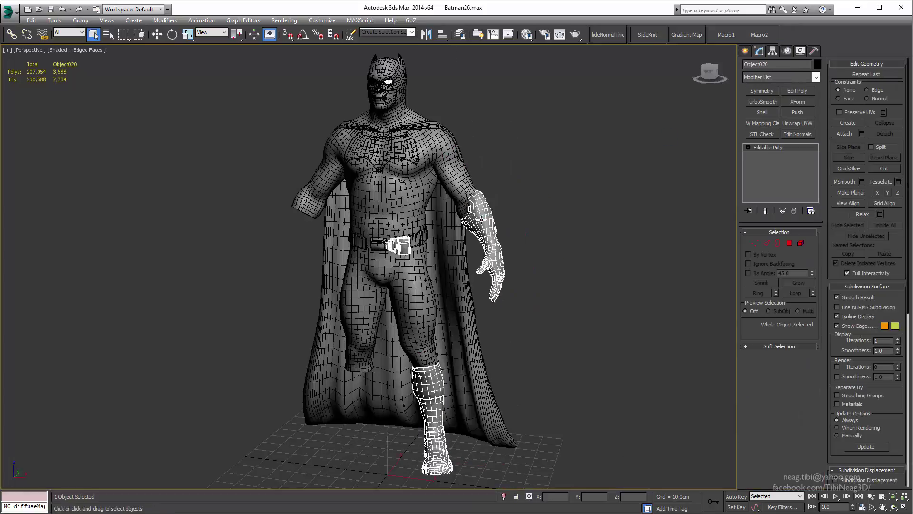
# Unhide all hidden parts of the Batman model and orbit around it
pyautogui.moveTo(415, 177); pyautogui.dragTo(458, 179, button='middle')
pyautogui.rightClick(401, 278)
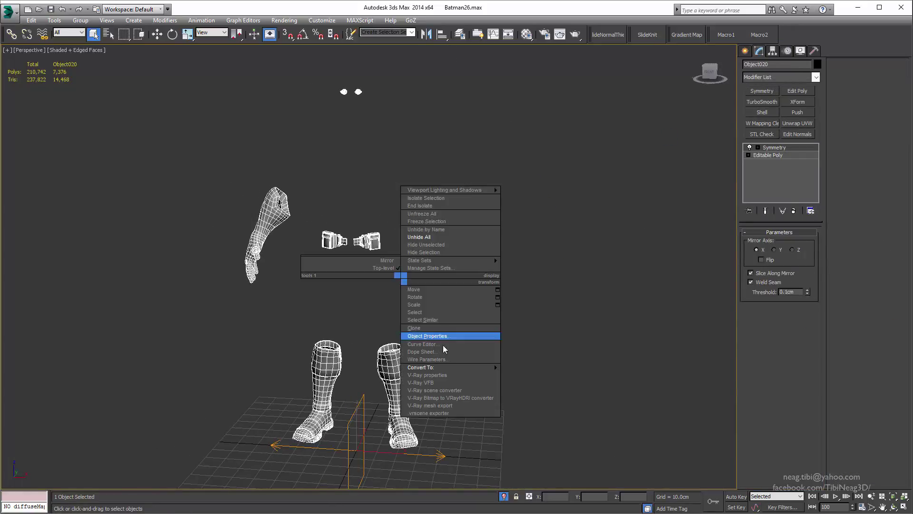
pyautogui.click(527, 238)
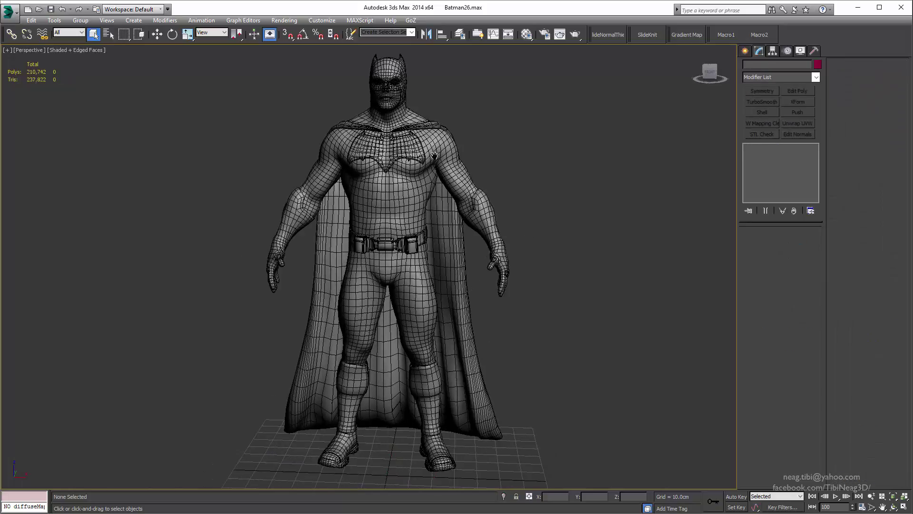
pyautogui.press('F4')
pyautogui.moveTo(560, 254)
pyautogui.keyDown('alt'); pyautogui.mouseDown(button='middle')
pyautogui.moveTo(333, 228)
pyautogui.moveTo(369, 326)
pyautogui.moveTo(477, 320)
pyautogui.moveTo(422, 328)
pyautogui.mouseUp(button='middle'); pyautogui.keyUp('alt')
pyautogui.scroll(5, 287, 211)
pyautogui.scroll(-5, 287, 210)
pyautogui.scroll(-5, 422, 328)
pyautogui.scroll(2, 428, 333)
# Select Body_suit, show its Unwrap UVW settings, and turn off Map Seams and edged faces
pyautogui.click(476, 226)
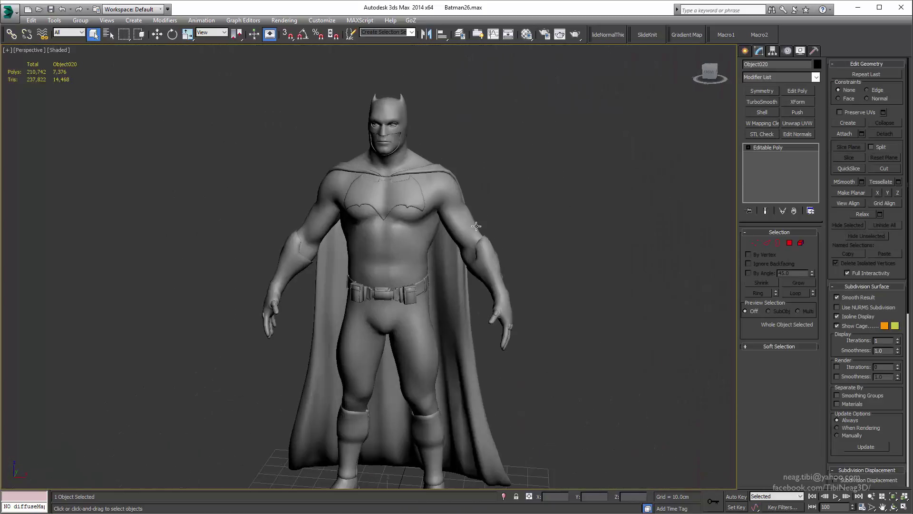
pyautogui.press('F4')
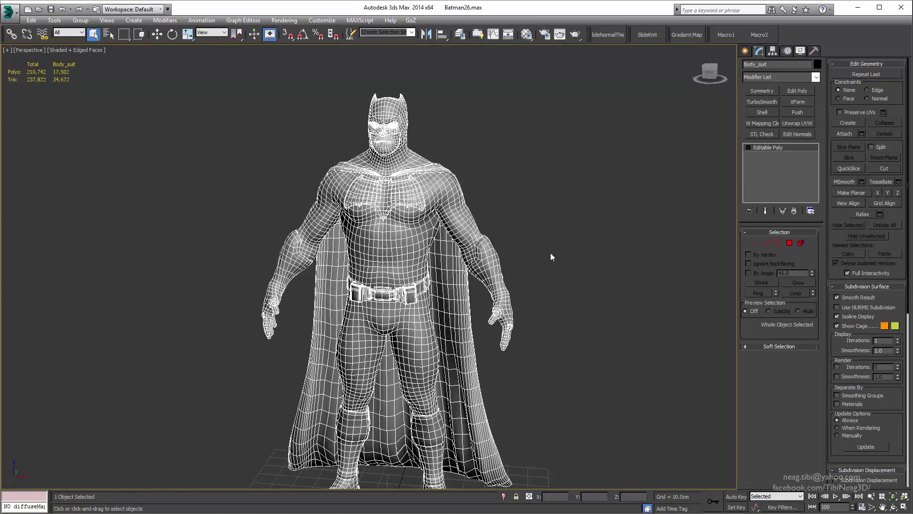
pyautogui.hotkey('ctrl', 'd')
pyautogui.moveTo(737, 199); pyautogui.dragTo(828, 200)
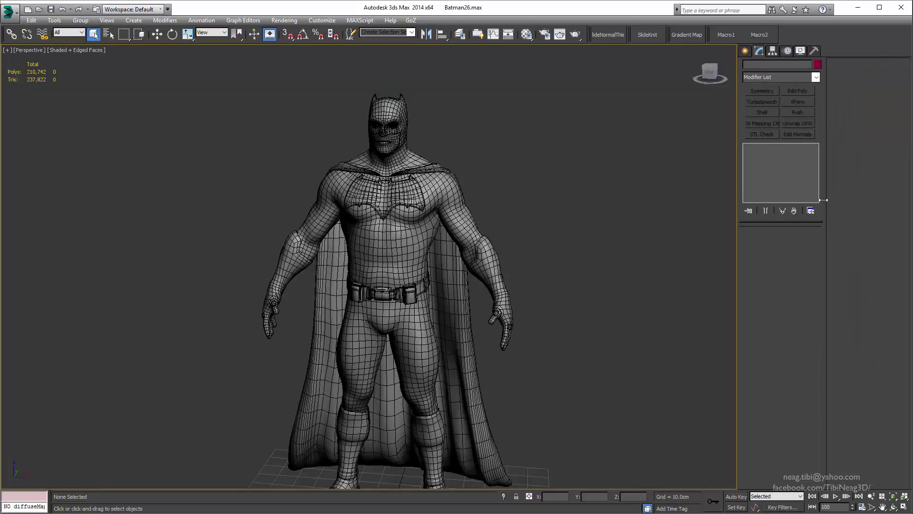
pyautogui.click(411, 155)
pyautogui.click(866, 147)
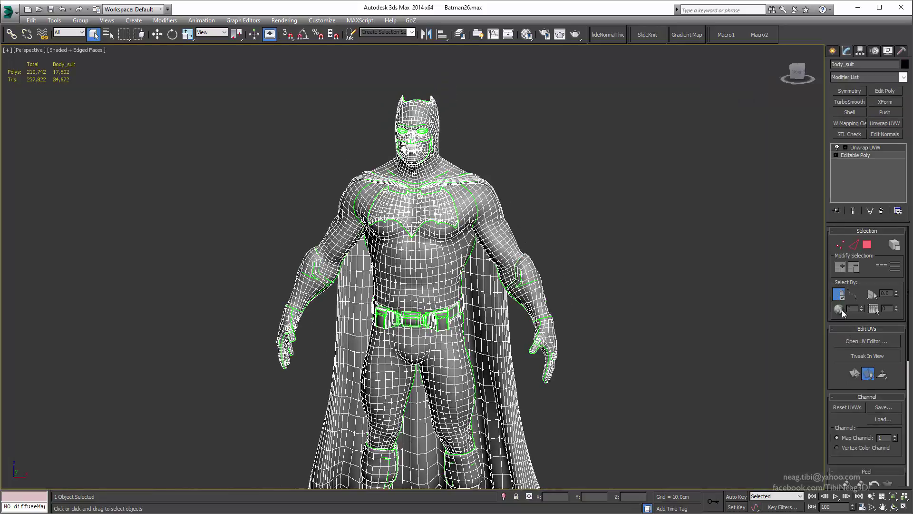
pyautogui.click(846, 425)
pyautogui.moveTo(566, 314); pyautogui.dragTo(566, 304, button='middle')
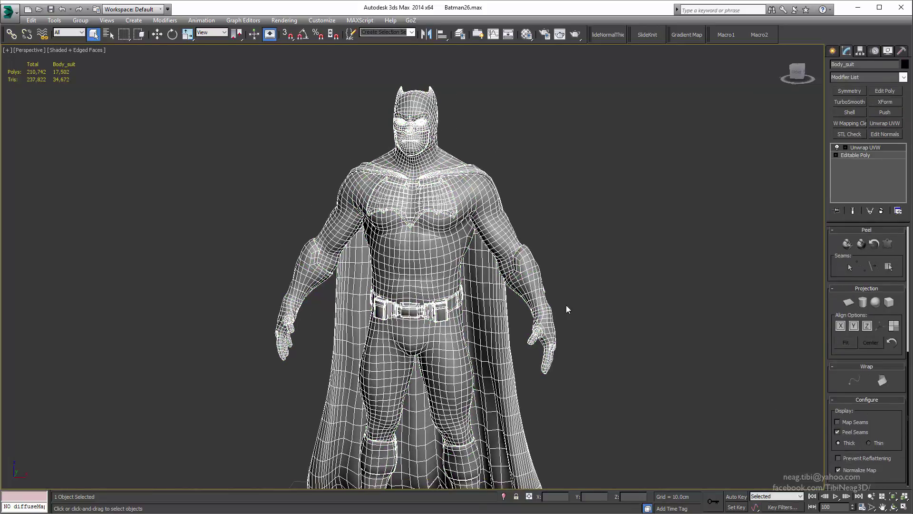
pyautogui.press('F4')
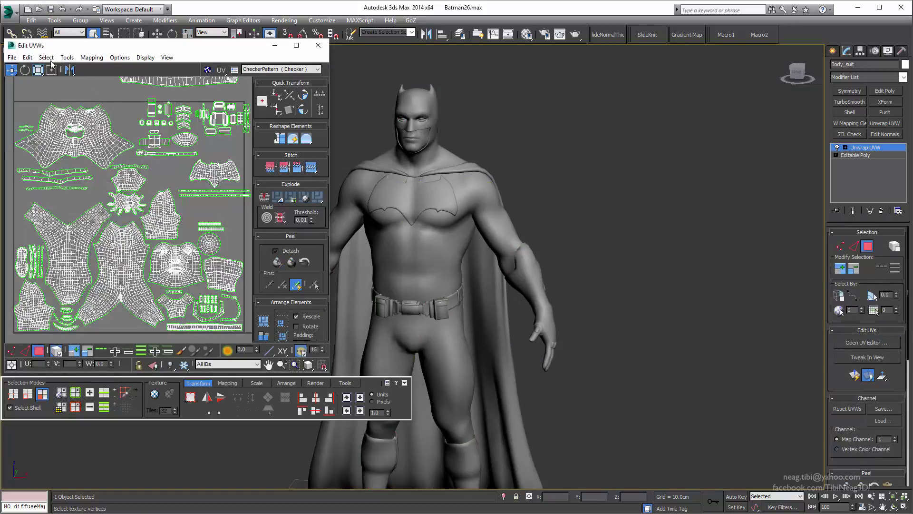
# Select the inverted UV polygons and orbit underneath to inspect them on the boots
pyautogui.click(46, 134)
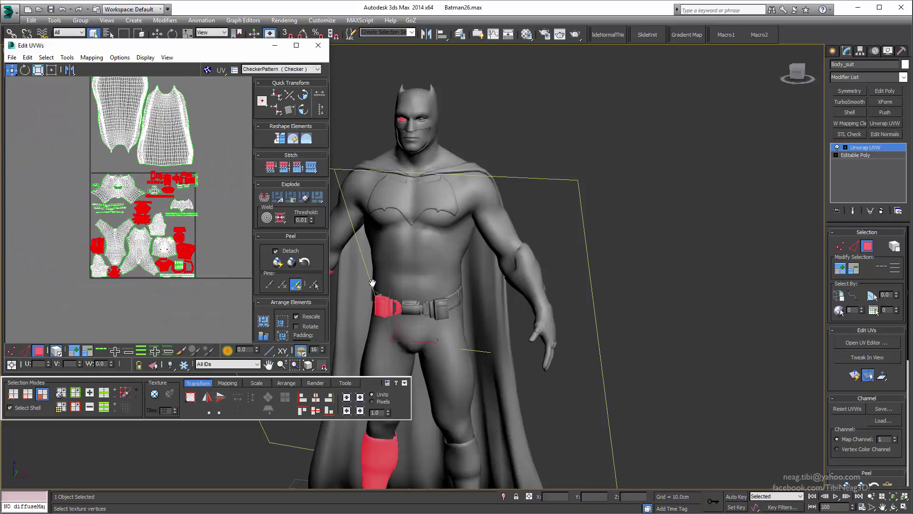
pyautogui.scroll(2, 441, 236)
pyautogui.moveTo(441, 236)
pyautogui.keyDown('alt'); pyautogui.mouseDown(button='middle')
pyautogui.moveTo(476, 175)
pyautogui.moveTo(450, 437)
pyautogui.mouseUp(button='middle'); pyautogui.keyUp('alt')
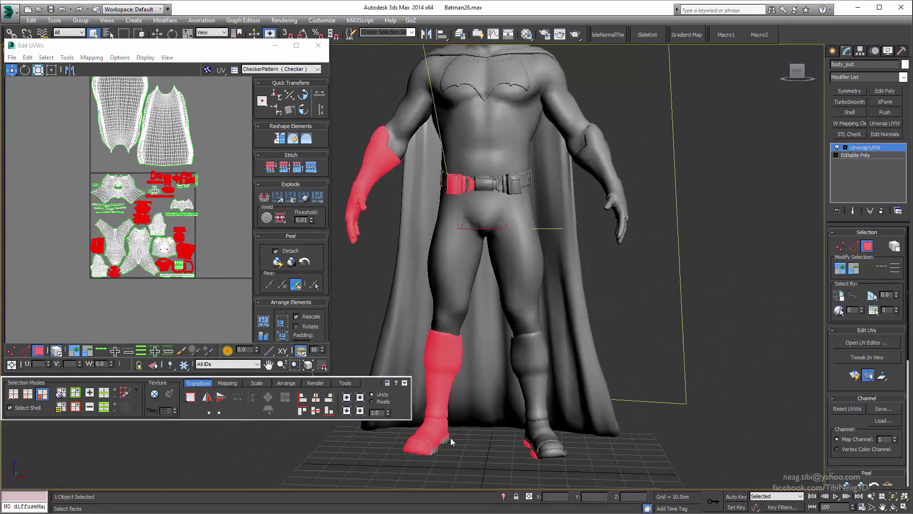
pyautogui.scroll(1, 448, 373)
pyautogui.scroll(3, 466, 369)
pyautogui.scroll(2, 523, 359)
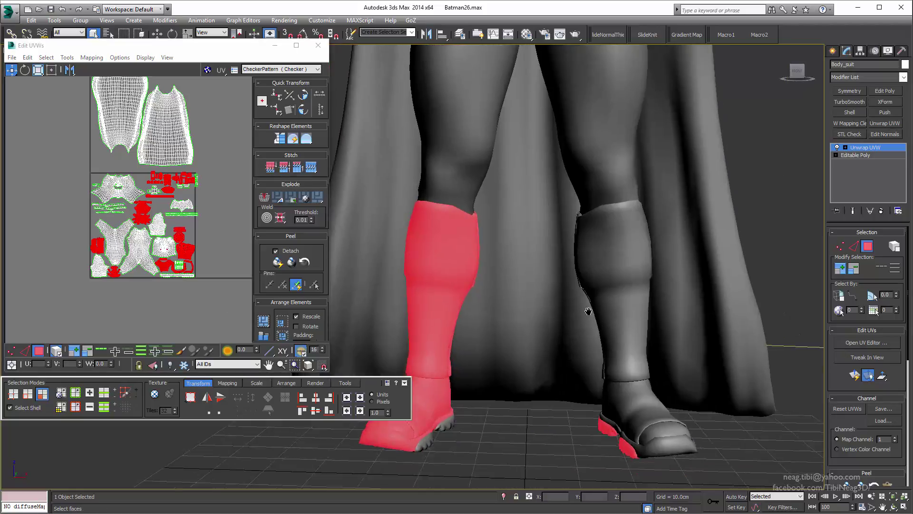
pyautogui.scroll(2, 550, 355)
pyautogui.keyDown('alt'); pyautogui.moveTo(550, 354); pyautogui.dragTo(632, 383, button='middle'); pyautogui.keyUp('alt')
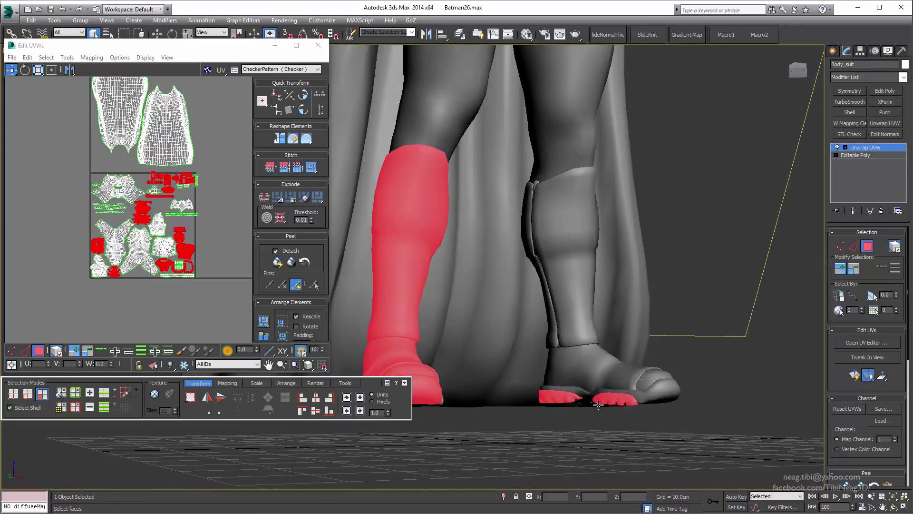
pyautogui.scroll(3, 123, 296)
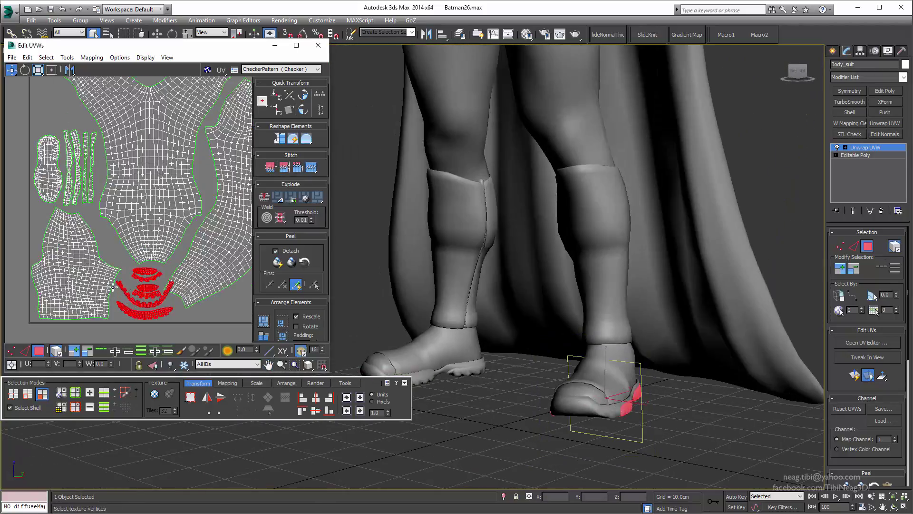
pyautogui.scroll(1, 123, 296)
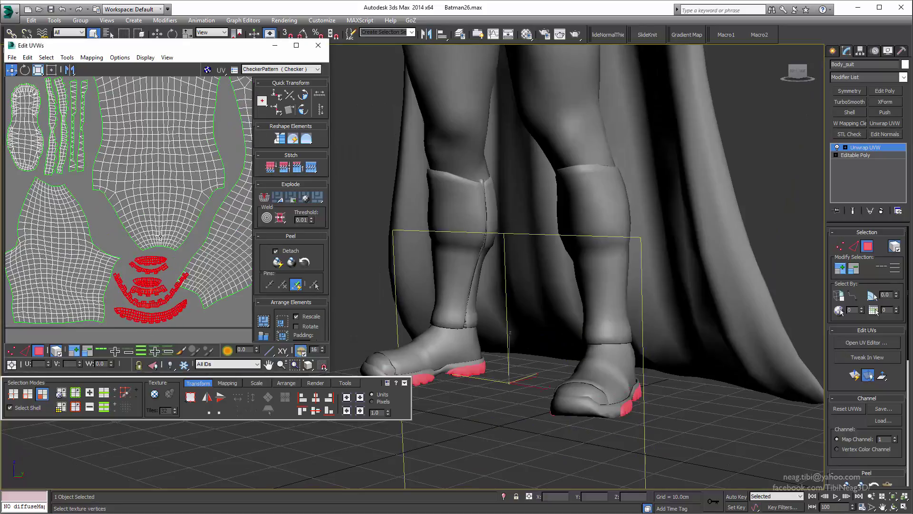
pyautogui.keyDown('alt'); pyautogui.moveTo(428, 342); pyautogui.dragTo(469, 343, button='middle'); pyautogui.keyUp('alt')
pyautogui.scroll(-3, 73, 115)
# Reselect the inverted polygons and inspect them in wireframe from a three-quarter frontal view
pyautogui.click(72, 114)
pyautogui.click(31, 135)
pyautogui.scroll(-5, 477, 302)
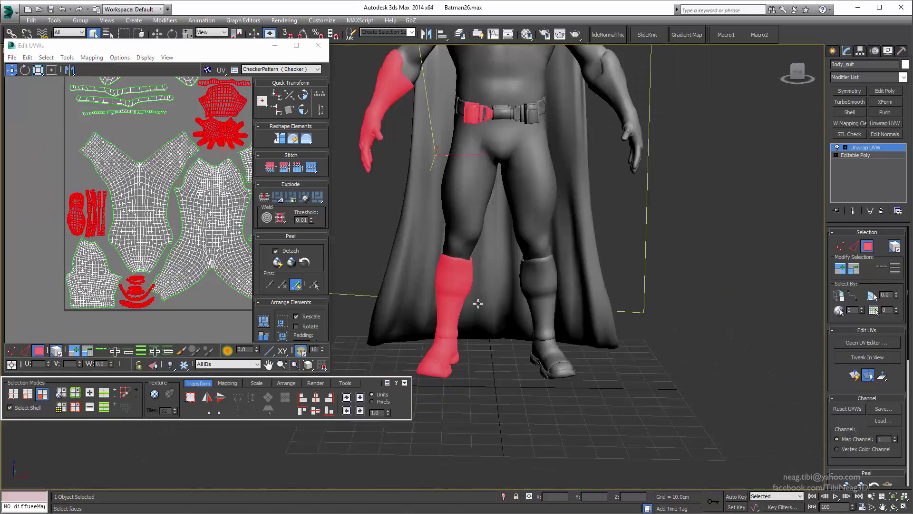
pyautogui.moveTo(477, 302)
pyautogui.keyDown('alt'); pyautogui.mouseDown(button='middle')
pyautogui.moveTo(499, 305)
pyautogui.moveTo(601, 266)
pyautogui.moveTo(492, 315)
pyautogui.moveTo(580, 315)
pyautogui.moveTo(500, 305)
pyautogui.mouseUp(button='middle'); pyautogui.keyUp('alt')
pyautogui.scroll(-2, 523, 315)
pyautogui.press('F3')
pyautogui.press('F3')
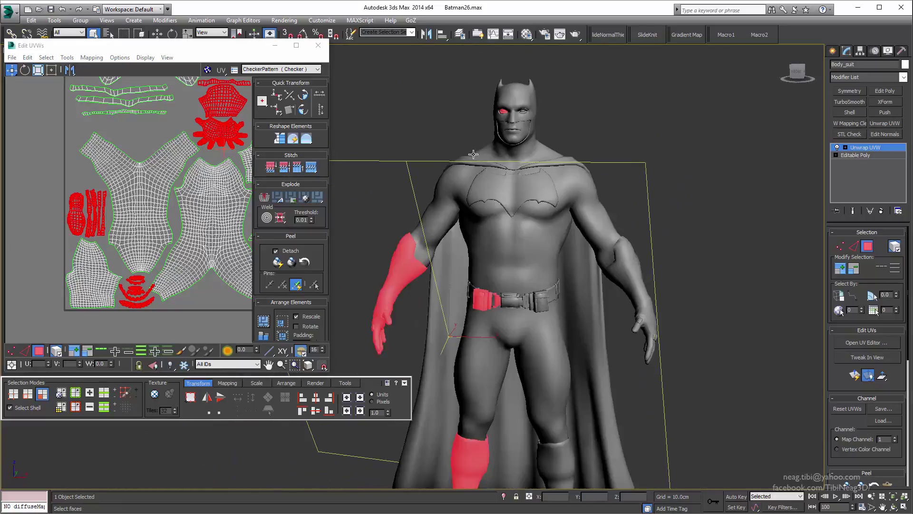
pyautogui.scroll(2, 500, 305)
pyautogui.scroll(2, 218, 202)
pyautogui.moveTo(224, 199); pyautogui.dragTo(142, 218, button='middle')
# Check inverted polygons and move one thin strip shell further right
pyautogui.scroll(2, 160, 205)
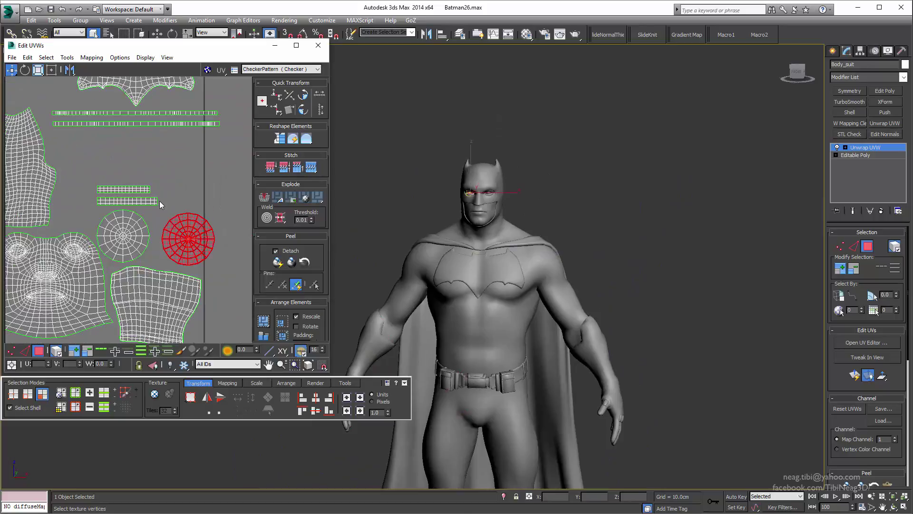
pyautogui.click(52, 134)
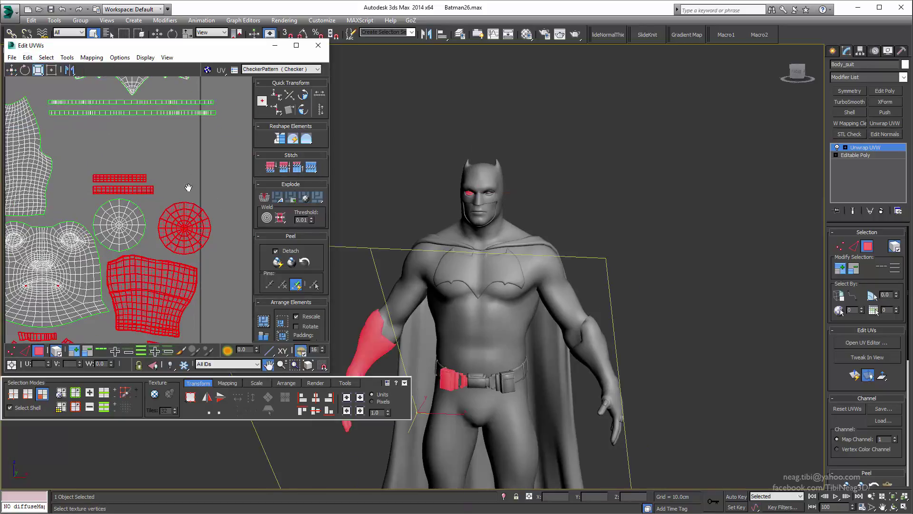
pyautogui.scroll(2, 157, 186)
pyautogui.click(171, 186)
pyautogui.moveTo(105, 188); pyautogui.dragTo(170, 187)
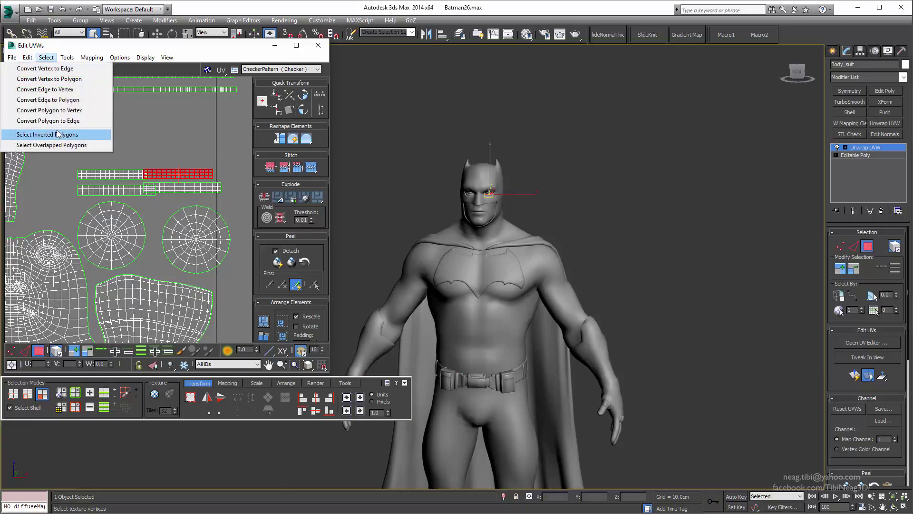
# Move a second strip shell down-right, then recheck inverted polygons viewing Batman from above
pyautogui.click(57, 135)
pyautogui.click(118, 174)
pyautogui.moveTo(124, 174); pyautogui.dragTo(263, 188)
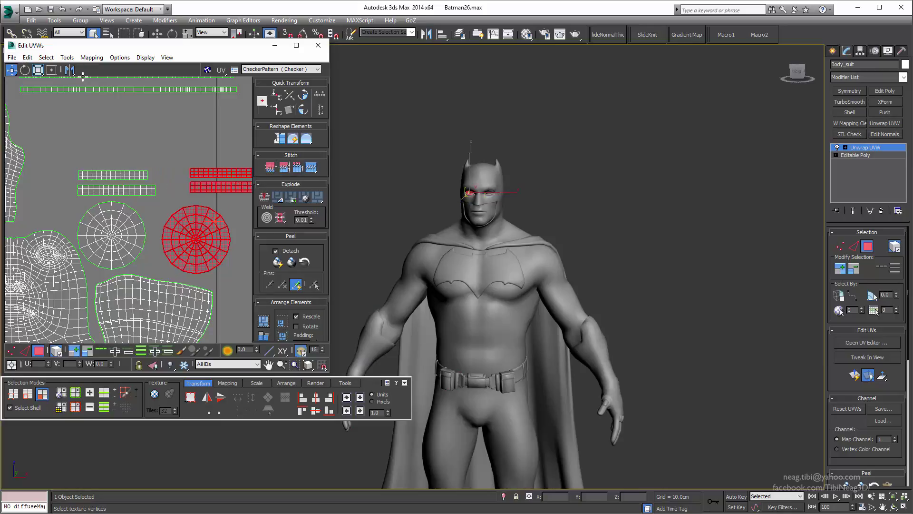
pyautogui.click(56, 135)
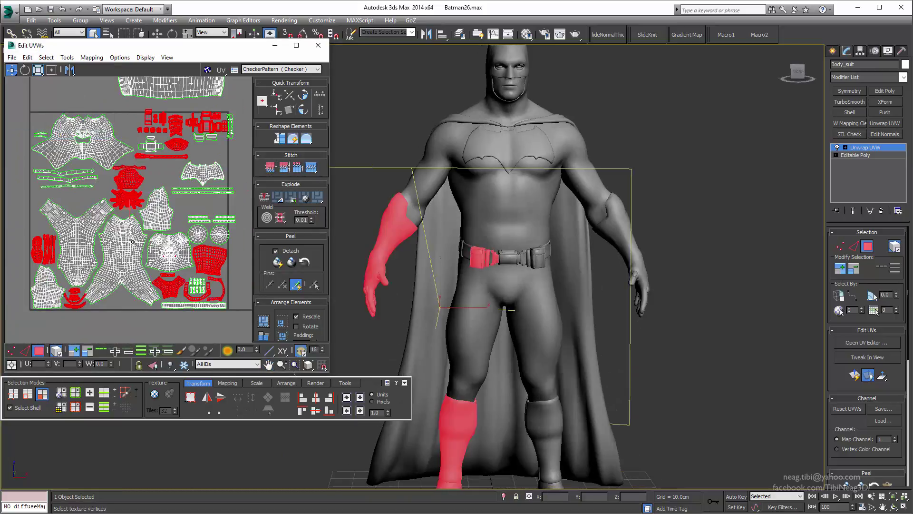
pyautogui.scroll(5, 76, 290)
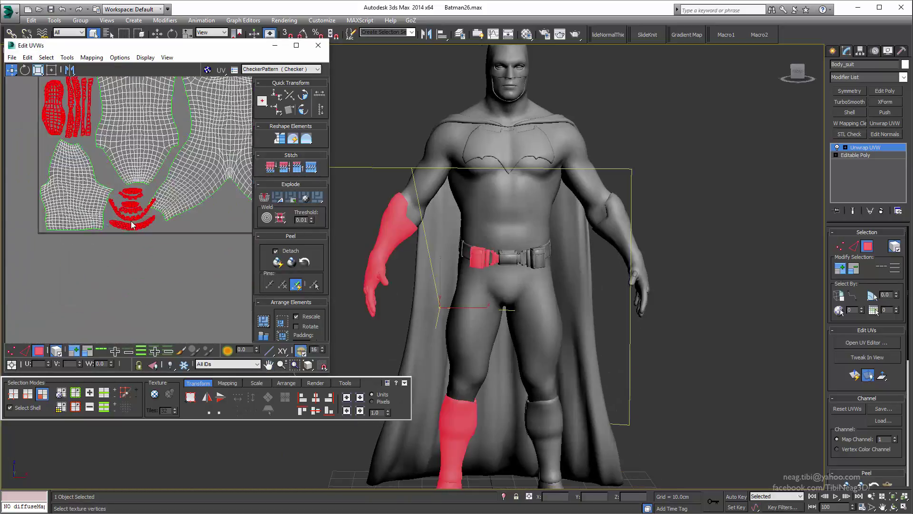
pyautogui.moveTo(440, 261)
pyautogui.keyDown('alt'); pyautogui.mouseDown(button='middle')
pyautogui.moveTo(469, 284)
pyautogui.moveTo(471, 266)
pyautogui.mouseUp(button='middle'); pyautogui.keyUp('alt')
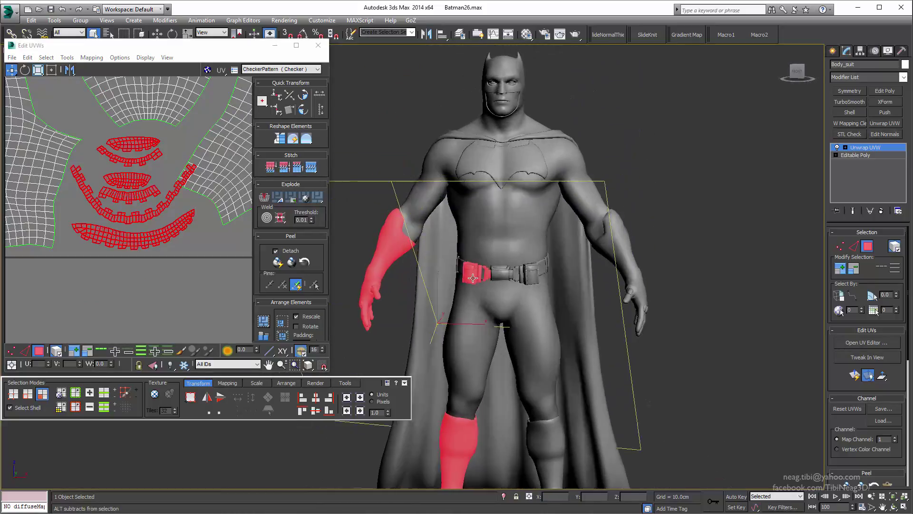
pyautogui.scroll(-5, 149, 197)
pyautogui.scroll(-3, 149, 196)
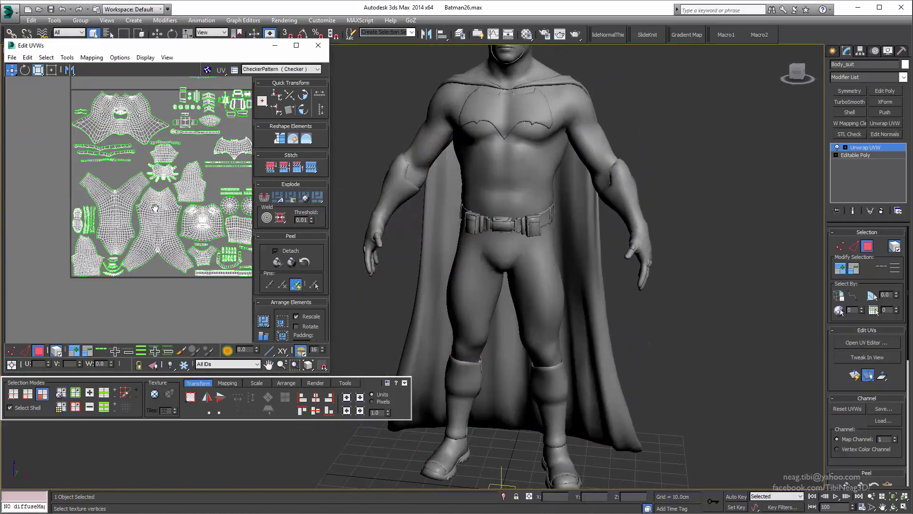